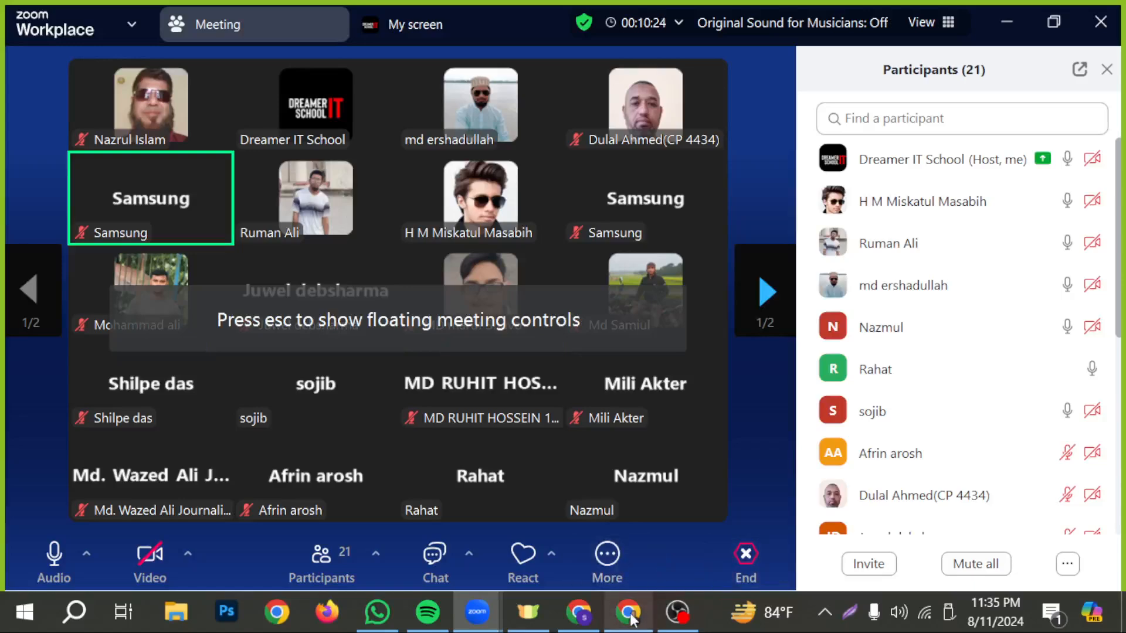
Step: Switch from the Zoom meeting to Chrome and open a blank new tab
left_click(628, 611)
left_click(306, 14)
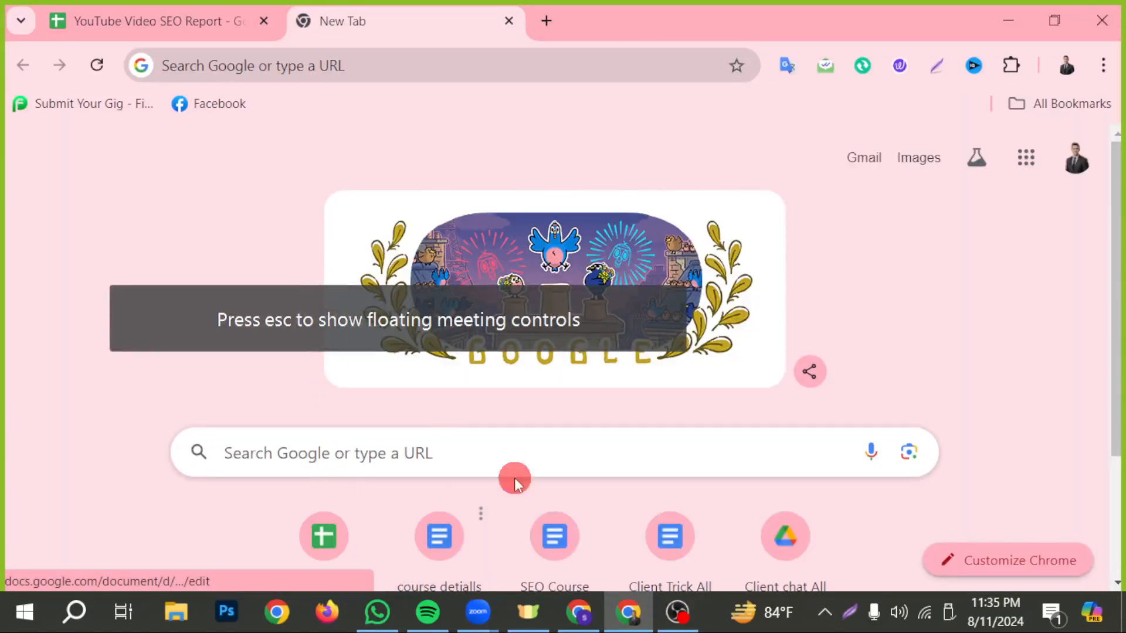
Step: Open the course details document, then go back to Docs home and open Paid Batch 20 DM
left_click(422, 535)
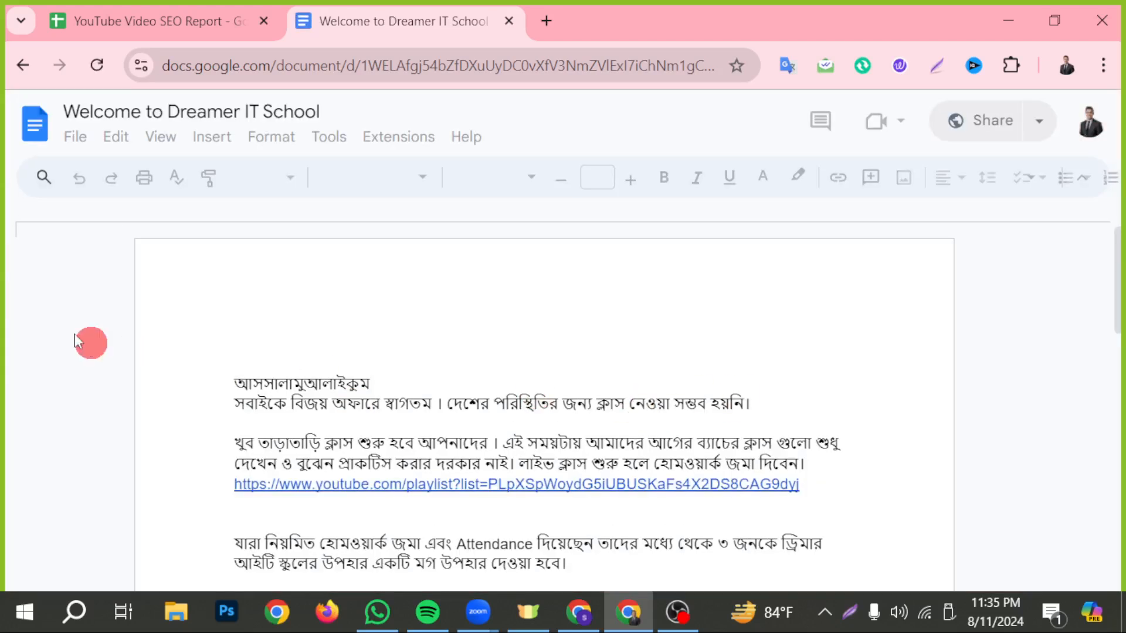
left_click(41, 121)
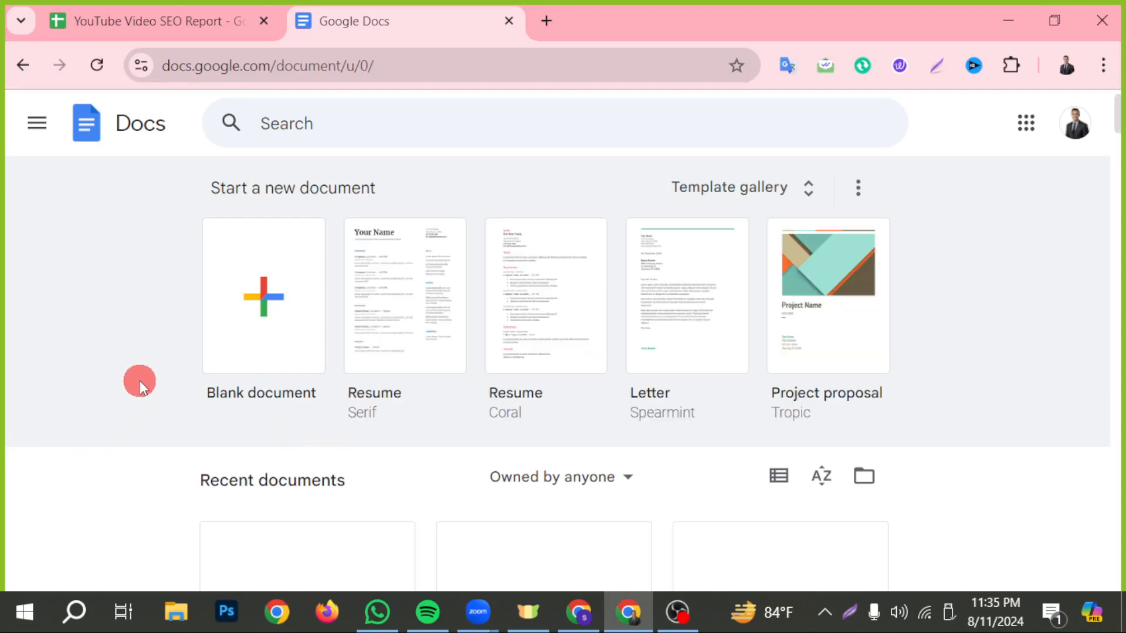
scroll(136, 381, "down", 5)
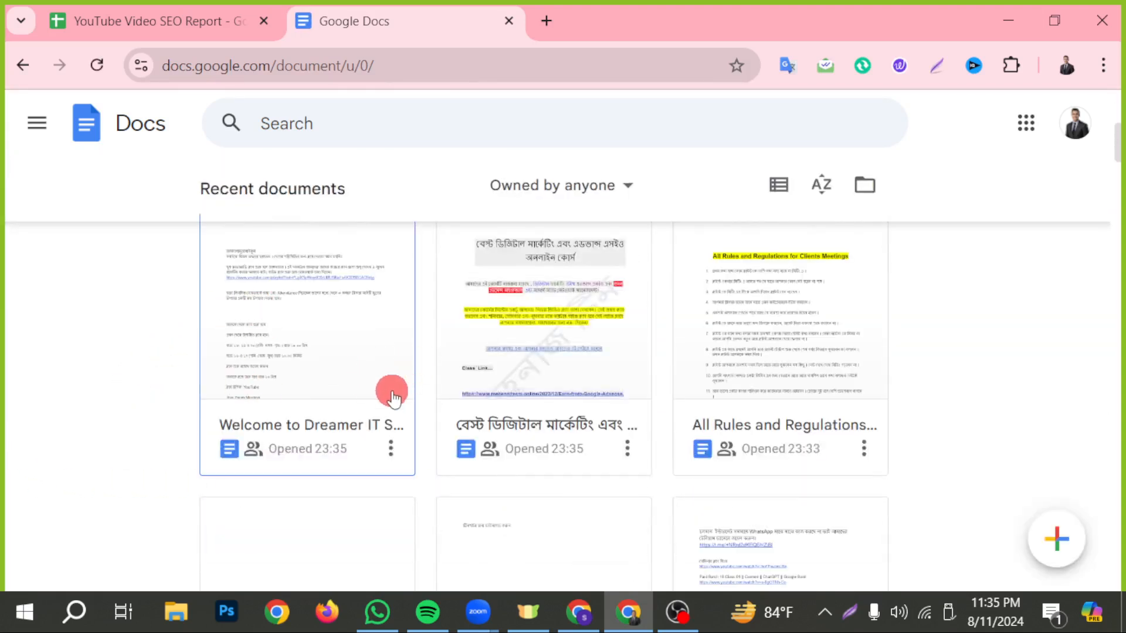
scroll(389, 389, "down", 3)
left_click(262, 414)
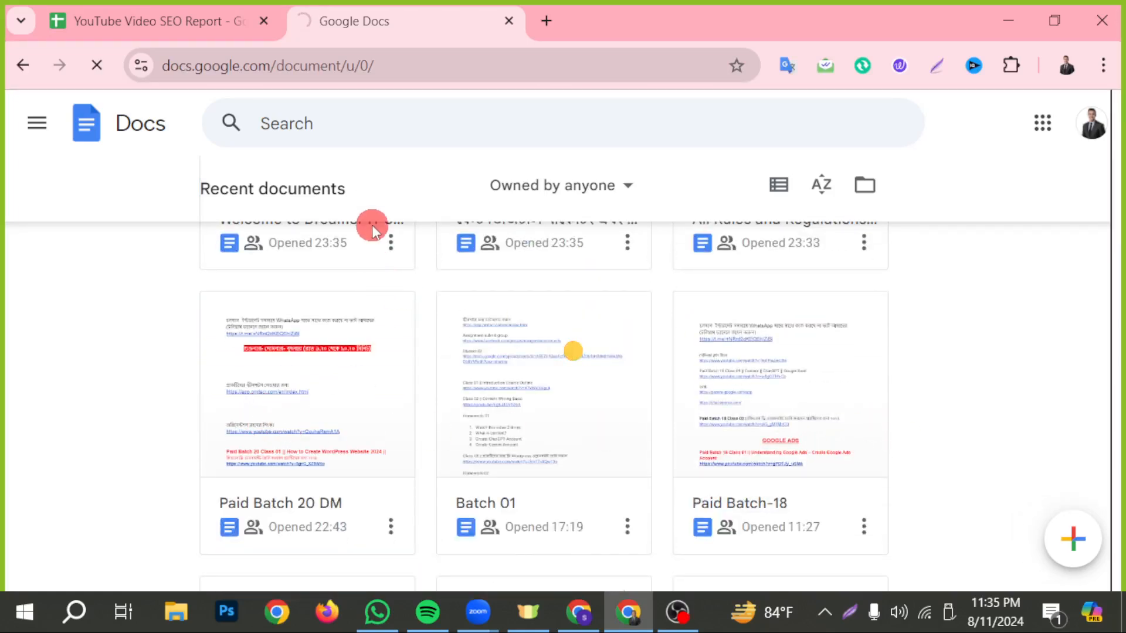
Step: Move the SEO report tab after the Docs tab and return to the Docs tab
left_click_drag(194, 33, 557, 15)
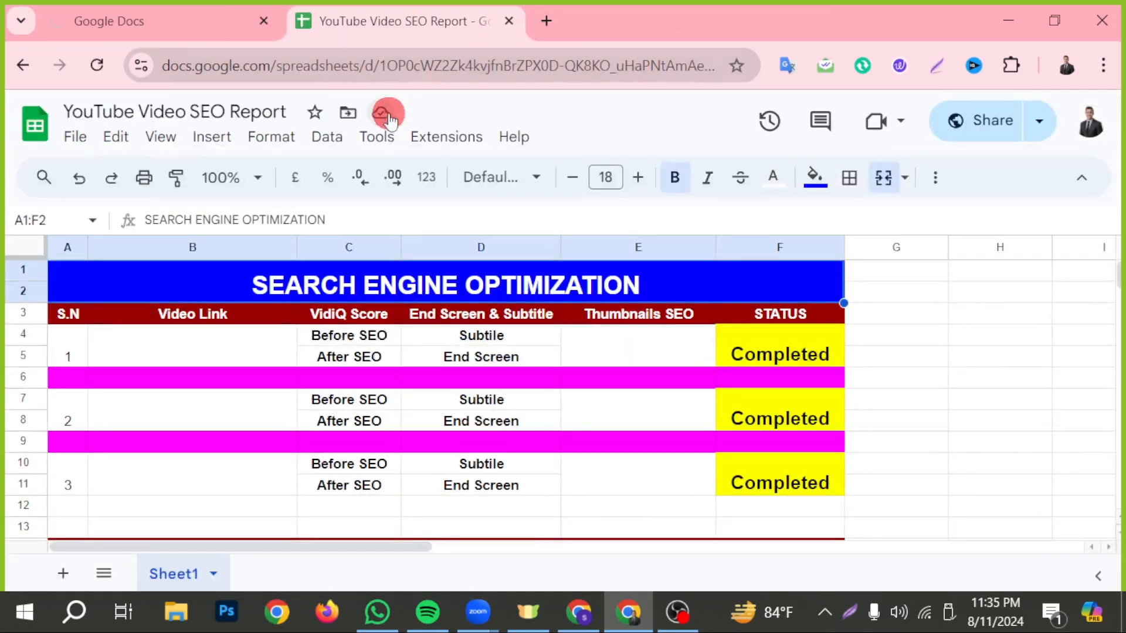
scroll(432, 516, "down", 5)
left_click(191, 29)
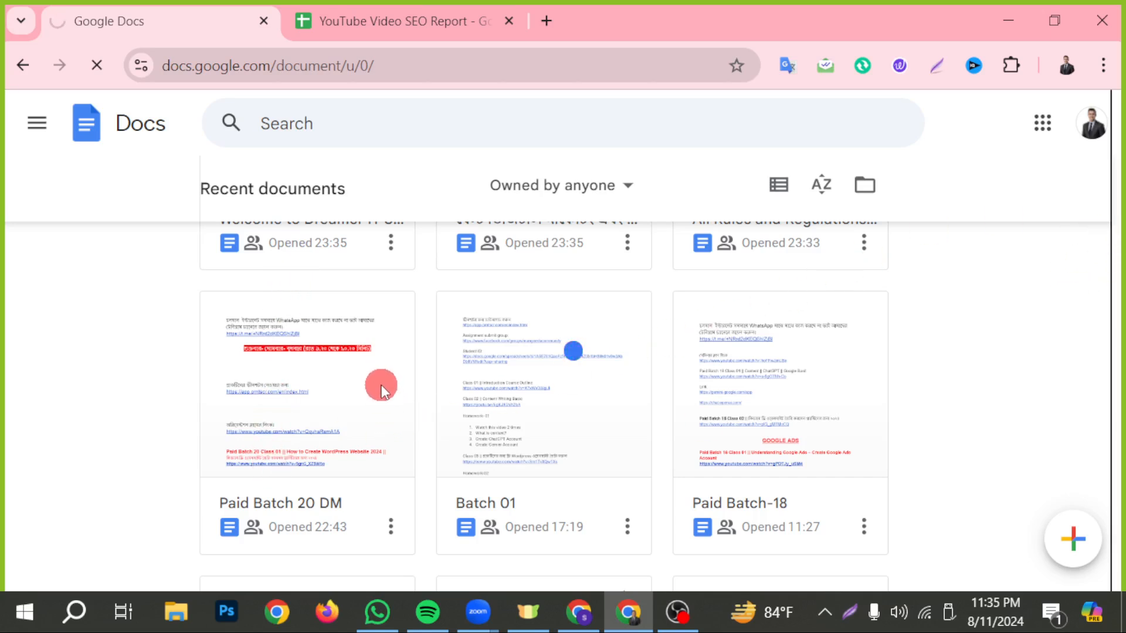
Step: In the second Chrome window, add a new tab and close YouTube Studio, then return to the document
left_click(585, 621)
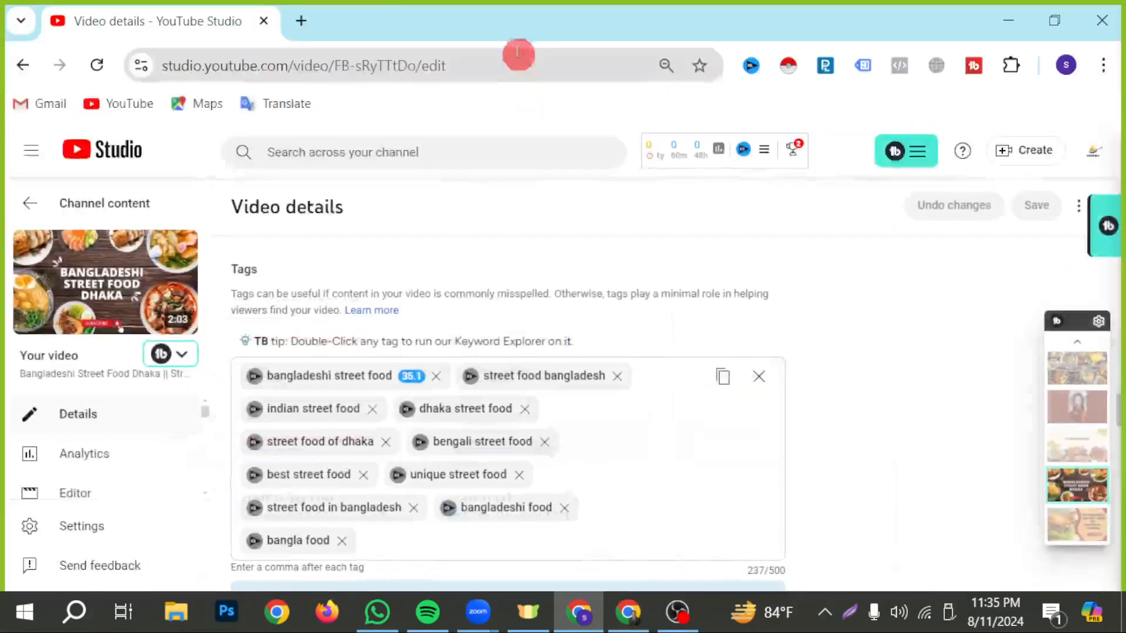
left_click(294, 18)
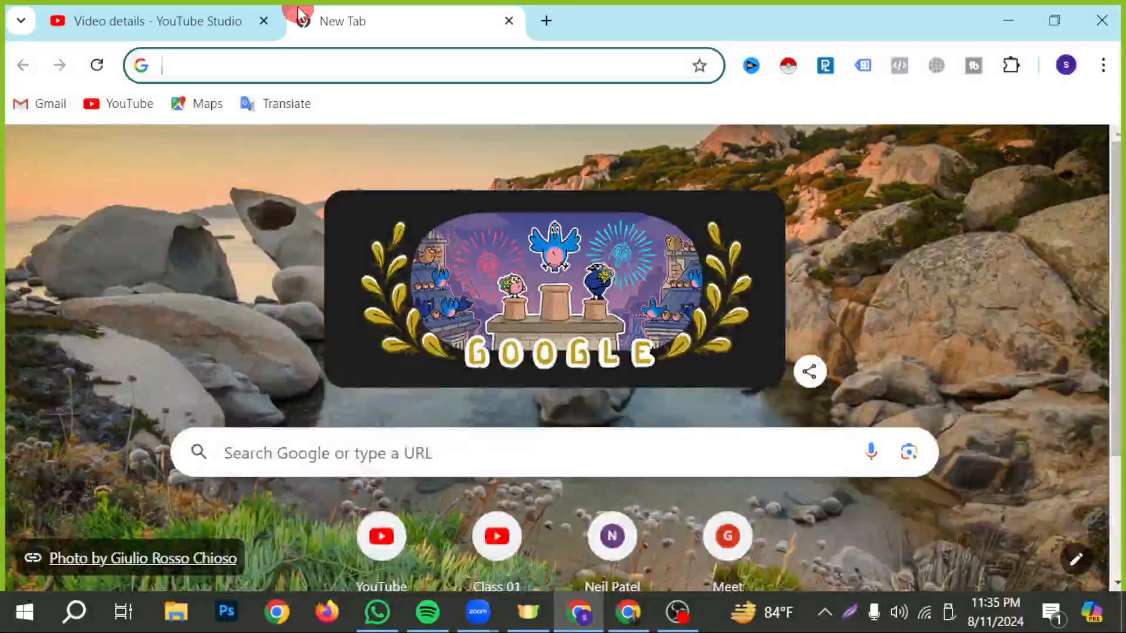
left_click(265, 20)
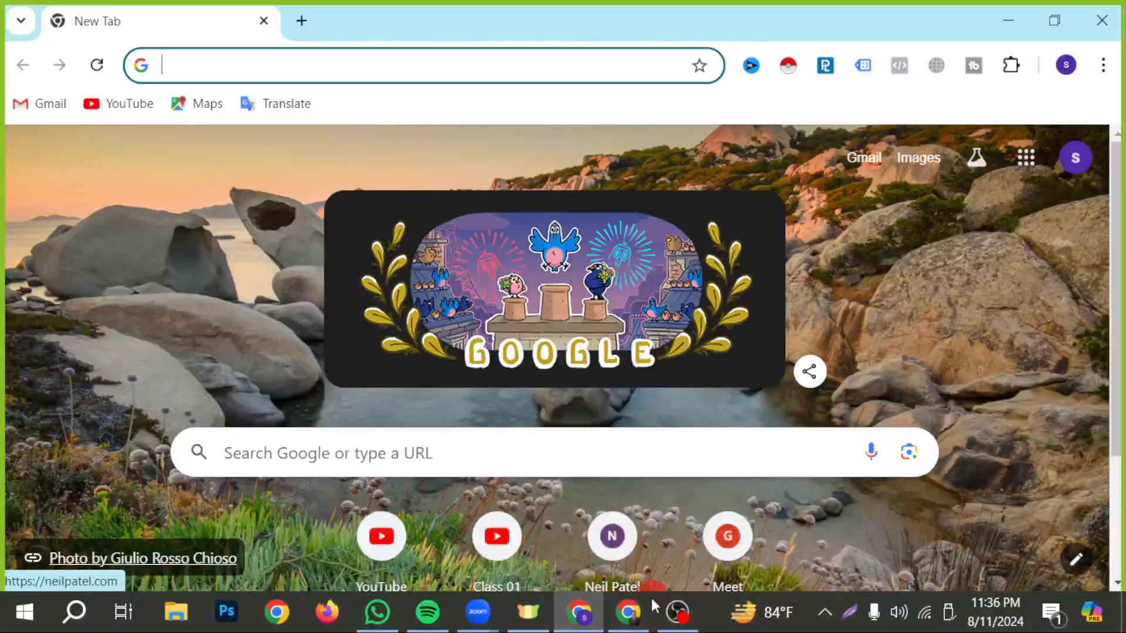
left_click(629, 613)
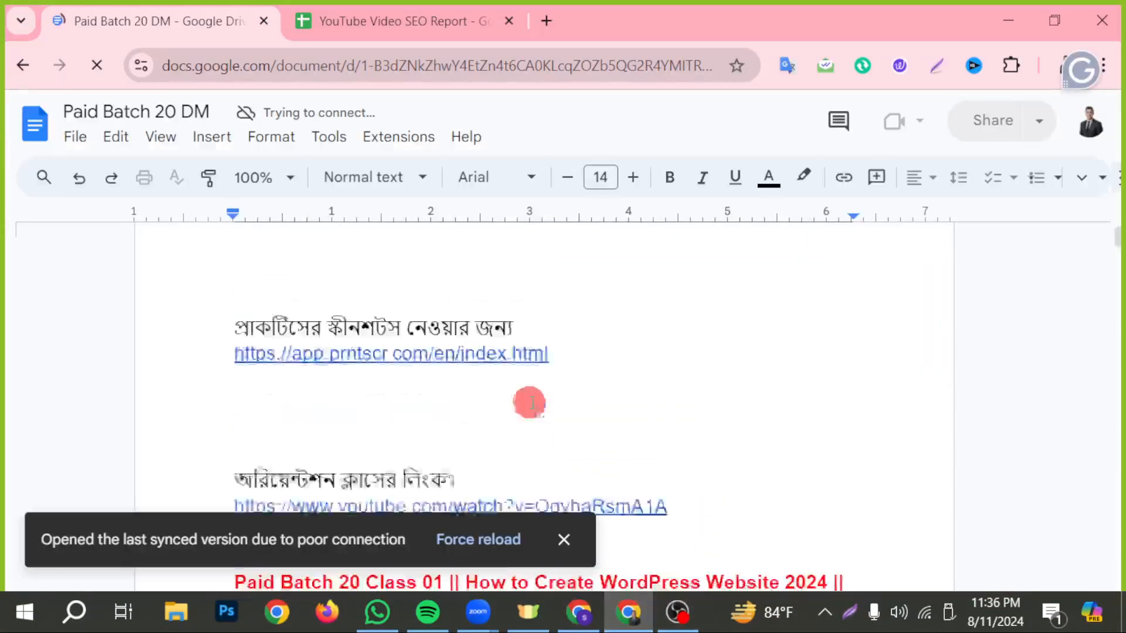
Step: Dismiss the poor-connection notice and select the YouTube Marketing Outline list
scroll(533, 405, "down", 10)
left_click(564, 539)
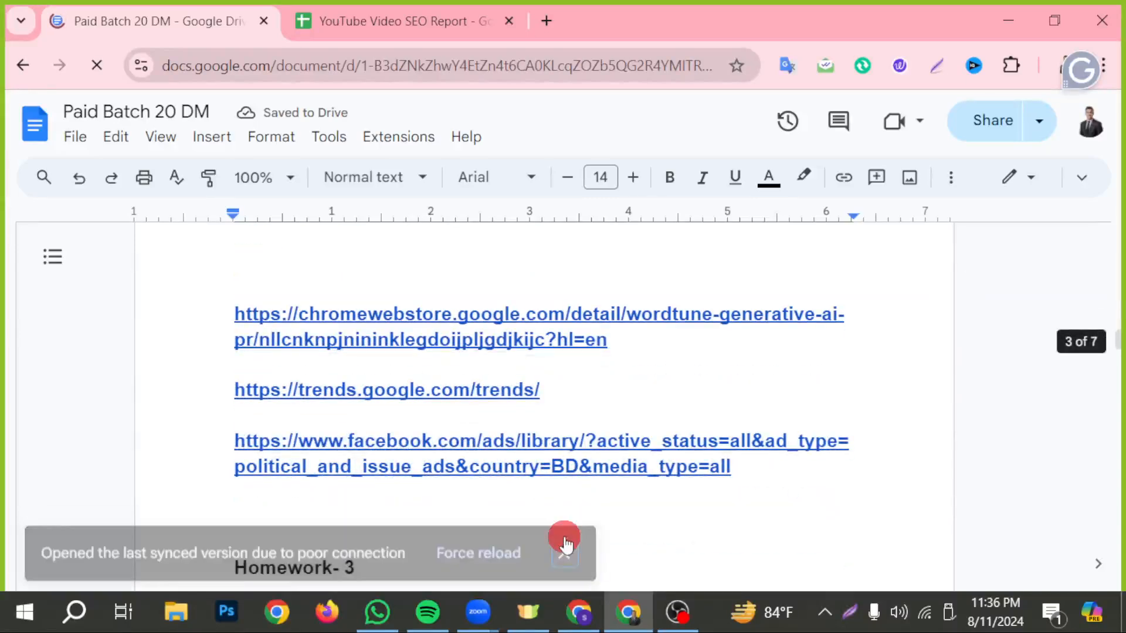
scroll(545, 496, "down", 20)
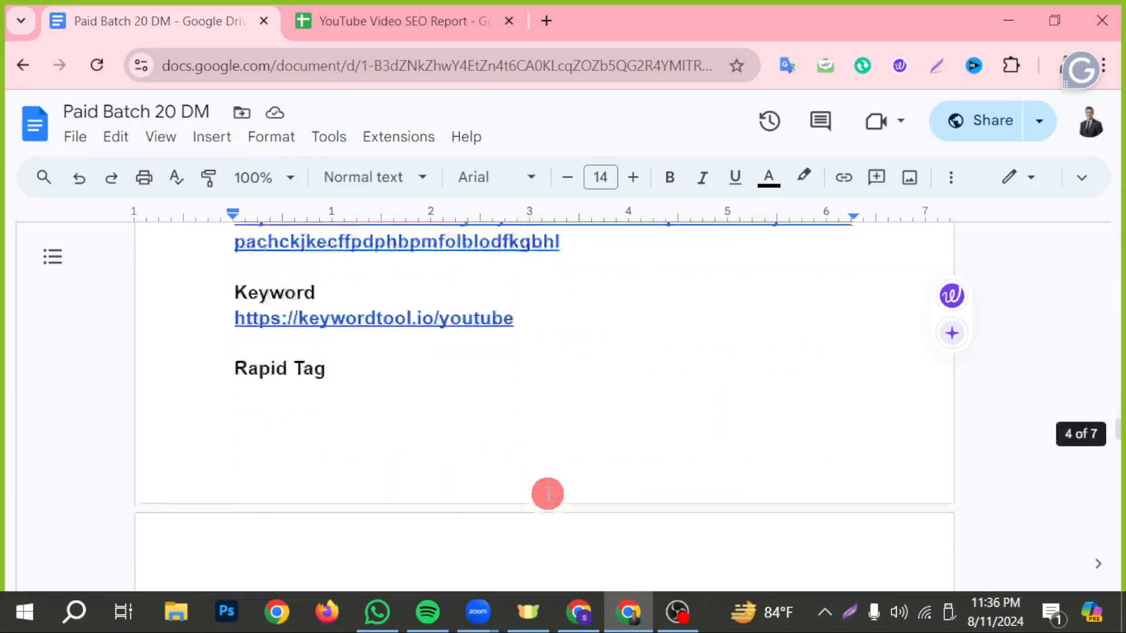
scroll(545, 492, "up", 10)
scroll(540, 493, "down", 3)
scroll(479, 472, "up", 2)
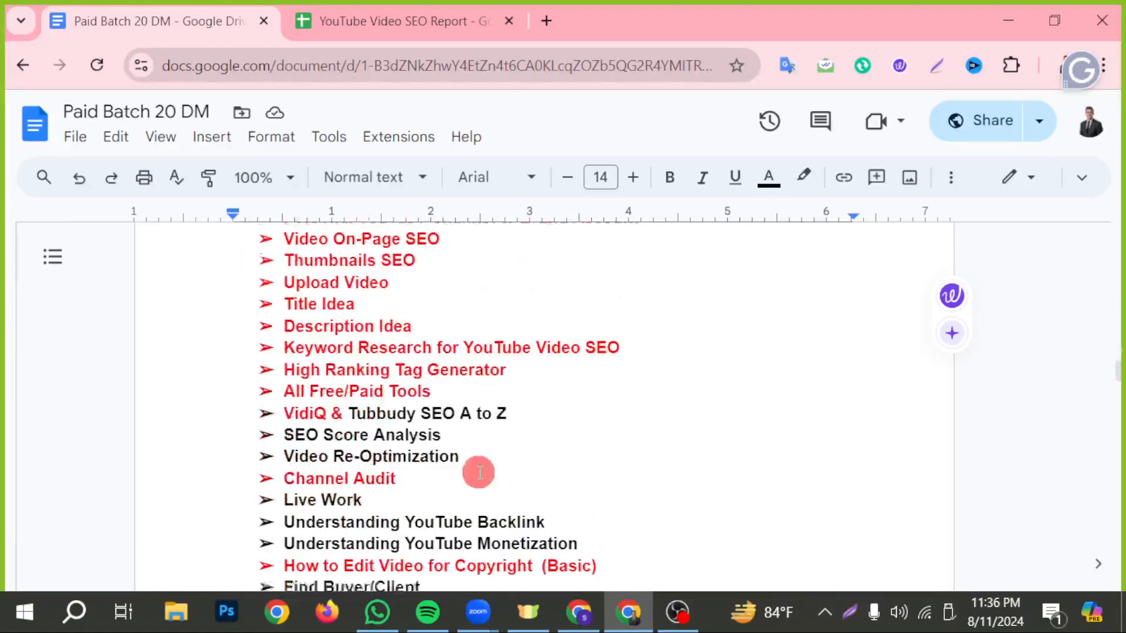
scroll(479, 473, "up", 3)
left_click(288, 304)
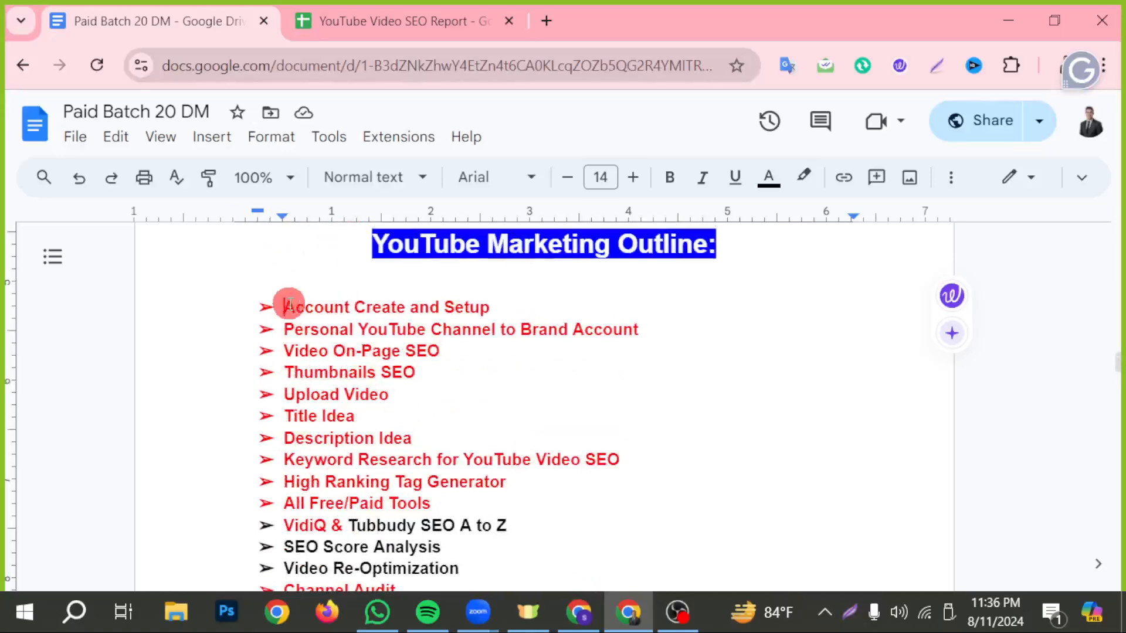
left_click_drag(289, 305, 469, 503)
scroll(511, 466, "down", 2)
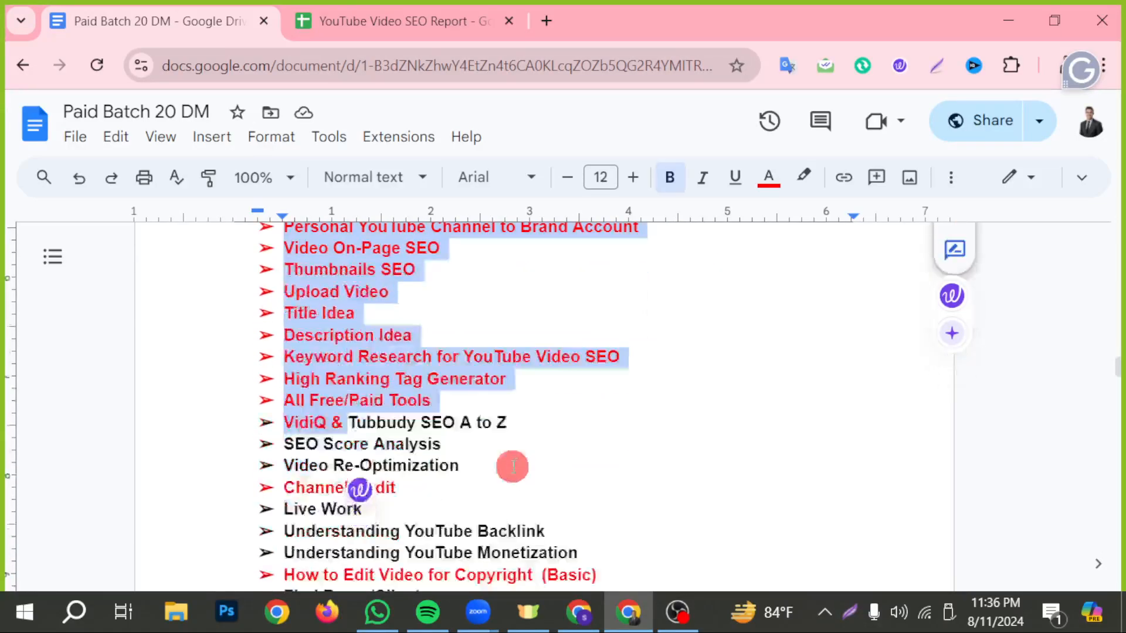
left_click(512, 466)
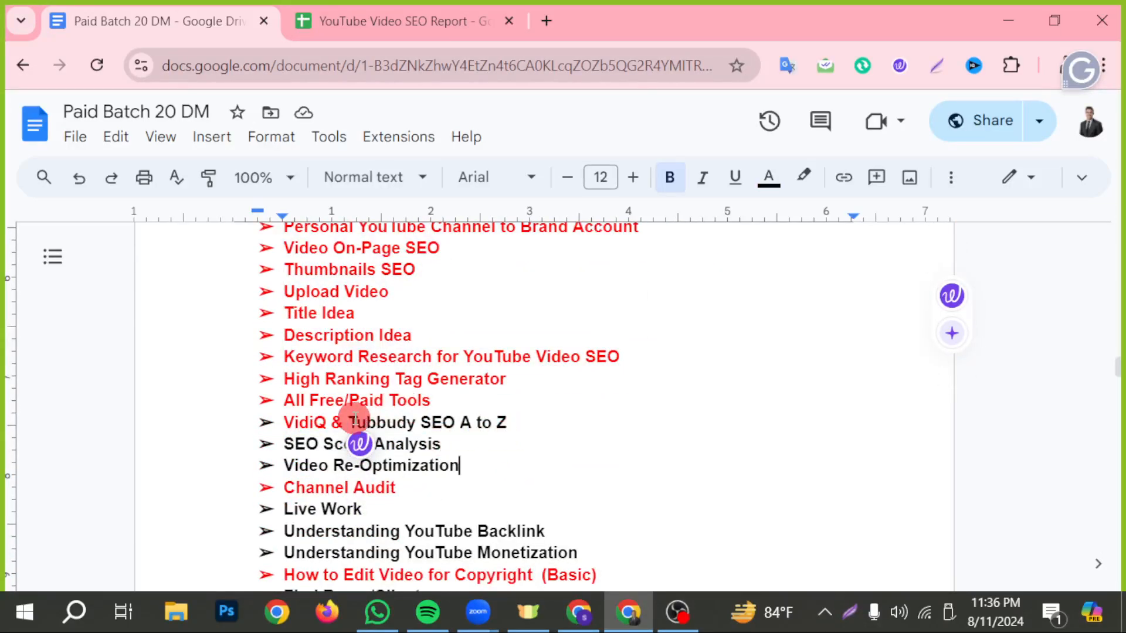
Step: Highlight the Tubbudy SEO A to Z, SEO Score Analysis and Video Re-Optimization lines, then bring the other Chrome window forward
left_click_drag(355, 417, 488, 426)
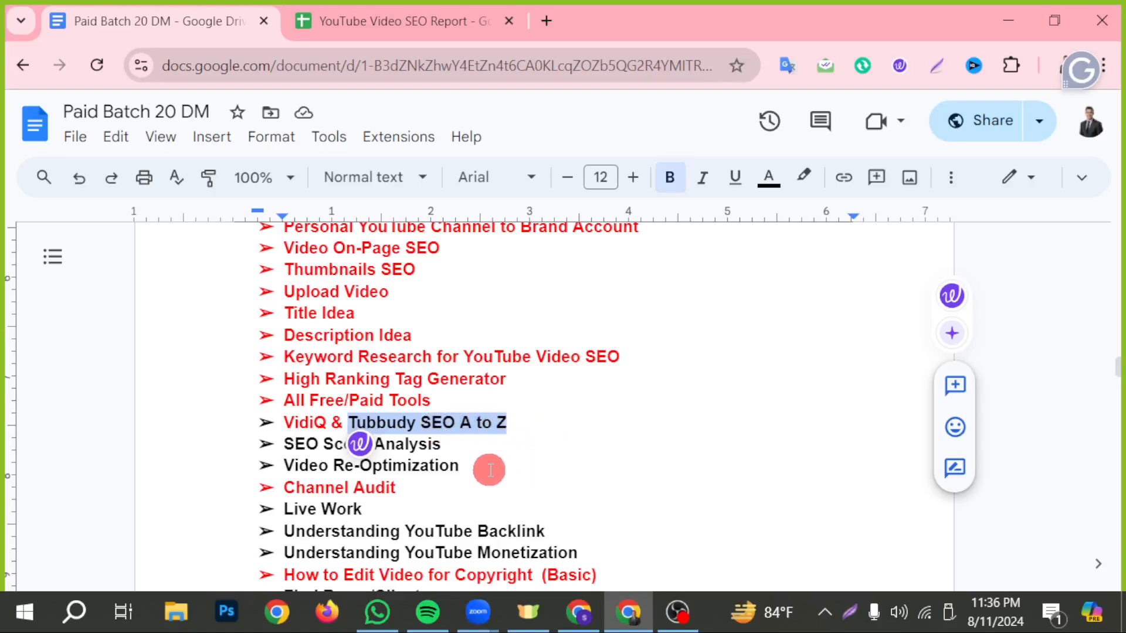
left_click(394, 449)
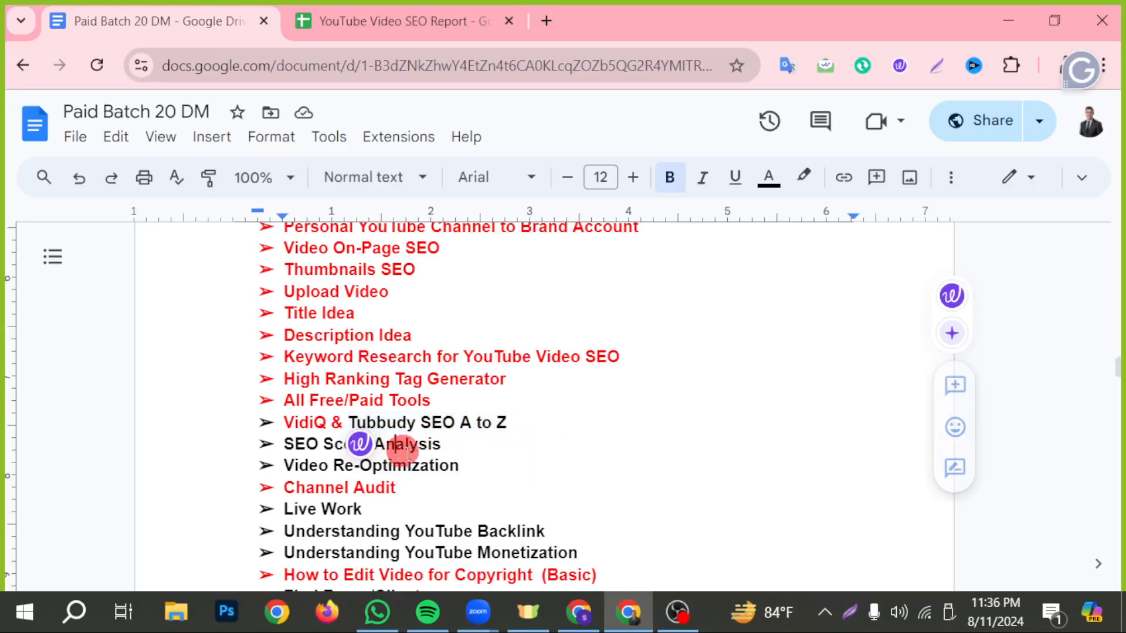
left_click(462, 443)
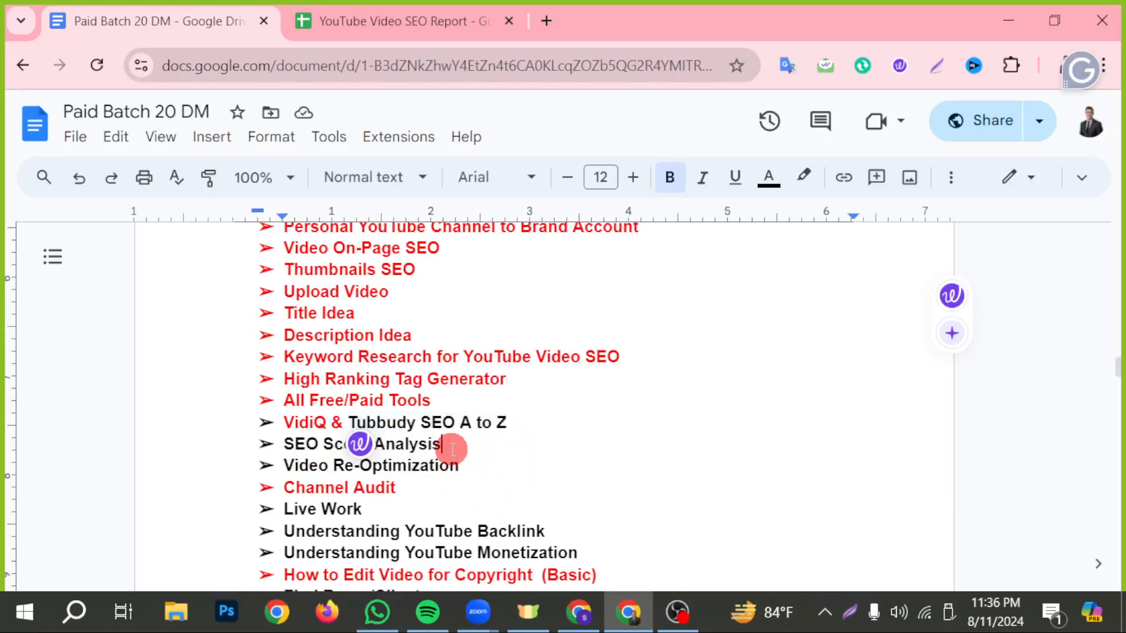
left_click_drag(453, 450, 290, 447)
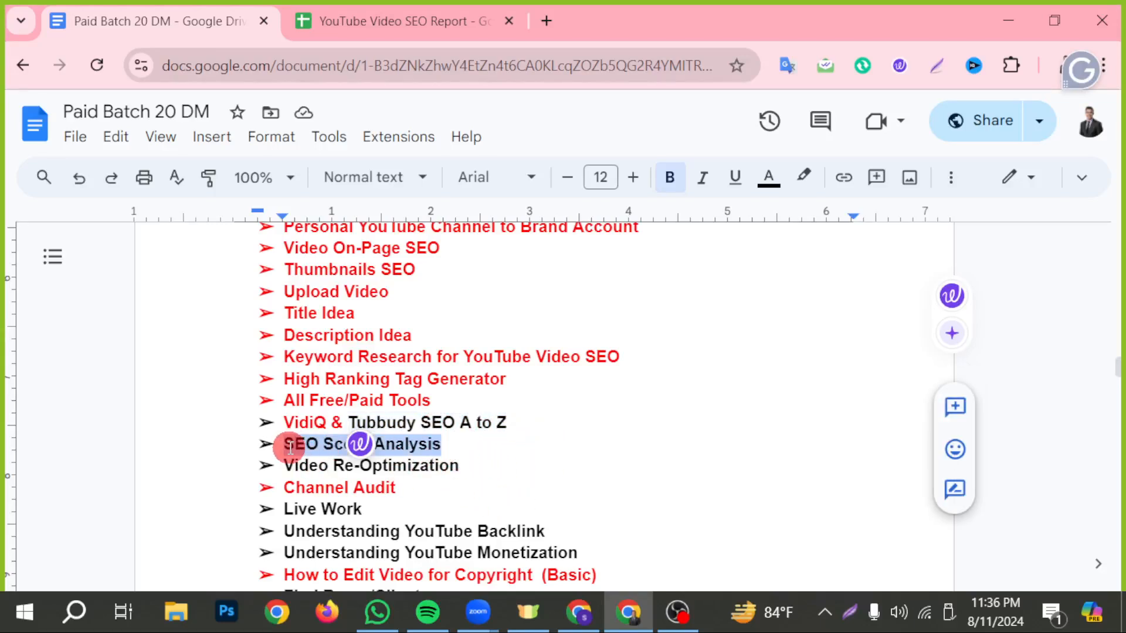
left_click(338, 453)
left_click_drag(286, 467, 414, 467)
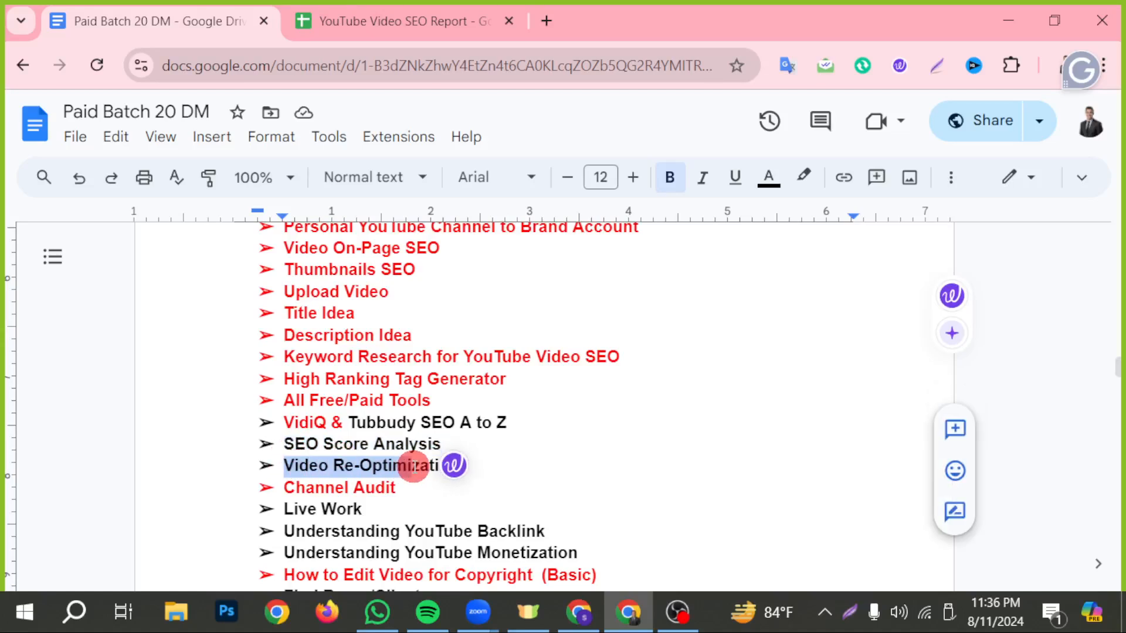
left_click(580, 461)
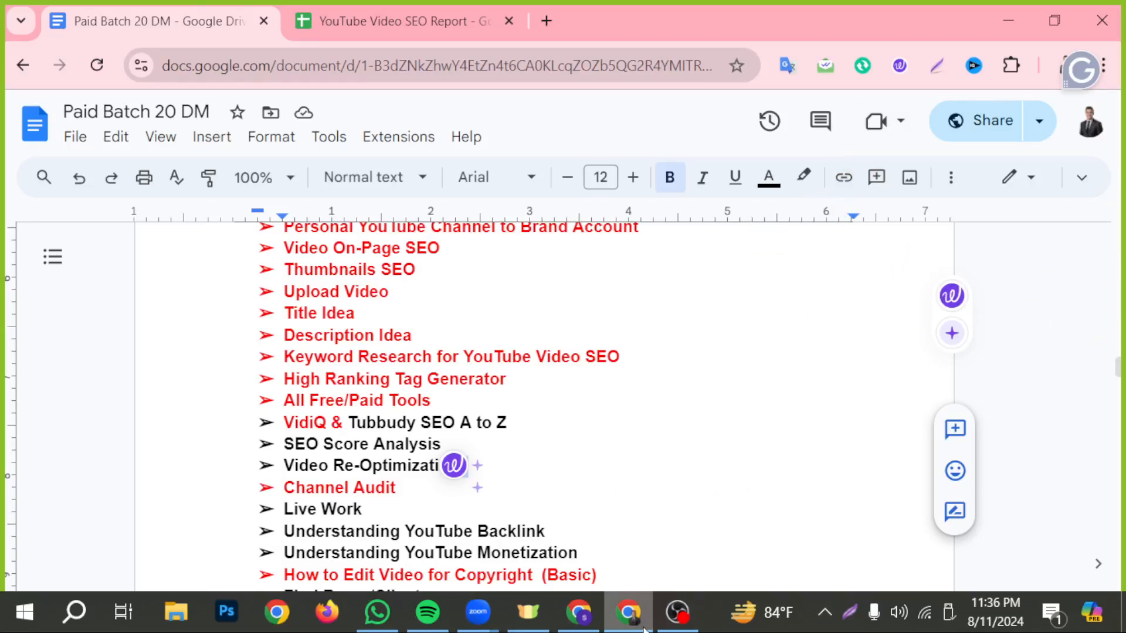
mouse_move(642, 627)
left_click(579, 613)
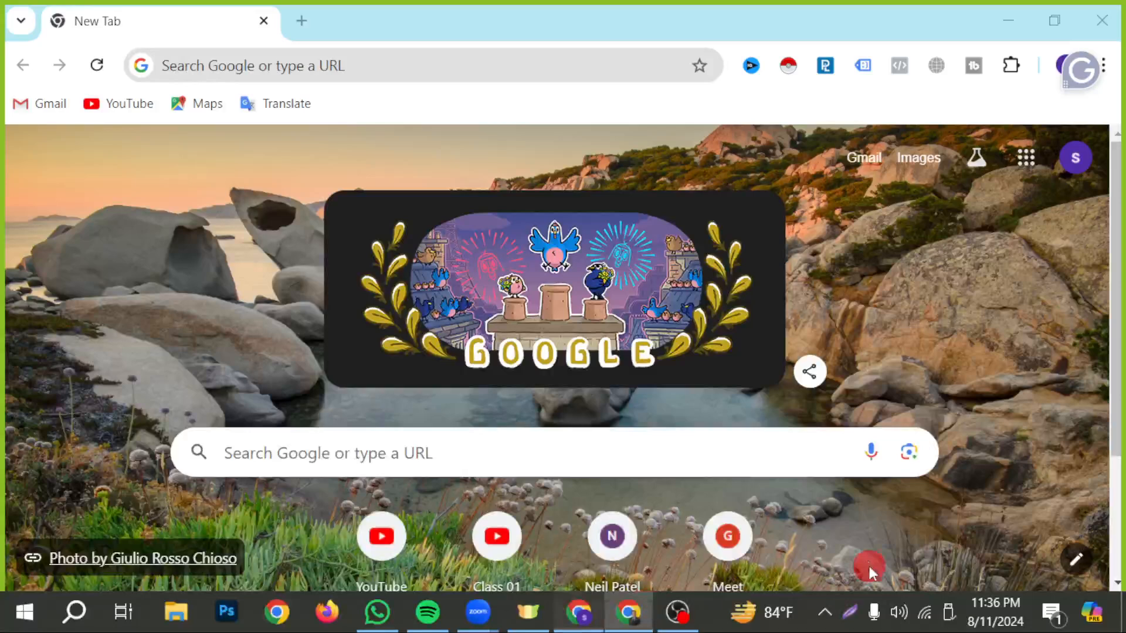
Step: Load YouTube, point a Lightshot arrow at the profile picture, and bring up the account menu
left_click(391, 538)
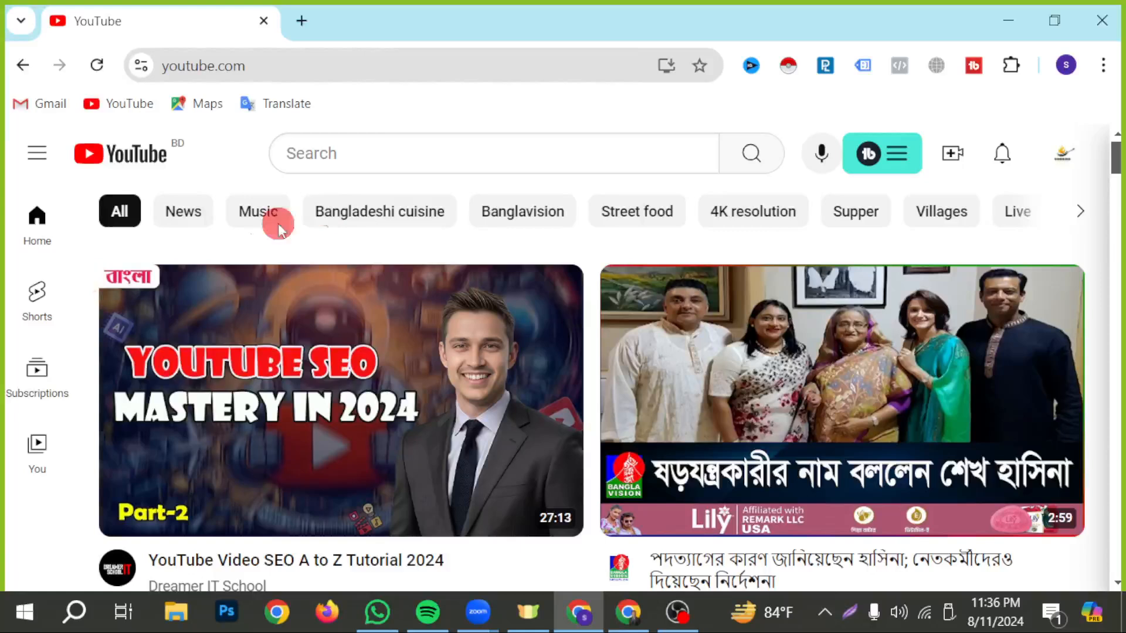
left_click(849, 613)
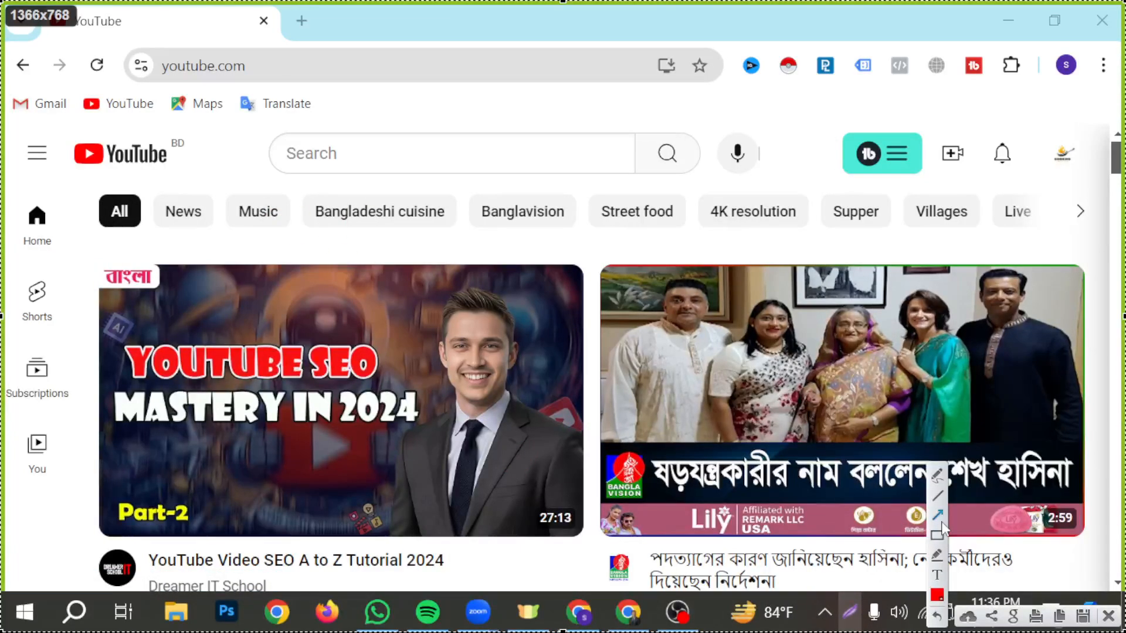
mouse_move(469, 550)
left_mouse_down()
mouse_move(1111, 147)
mouse_move(1049, 161)
mouse_move(1064, 170)
left_mouse_up()
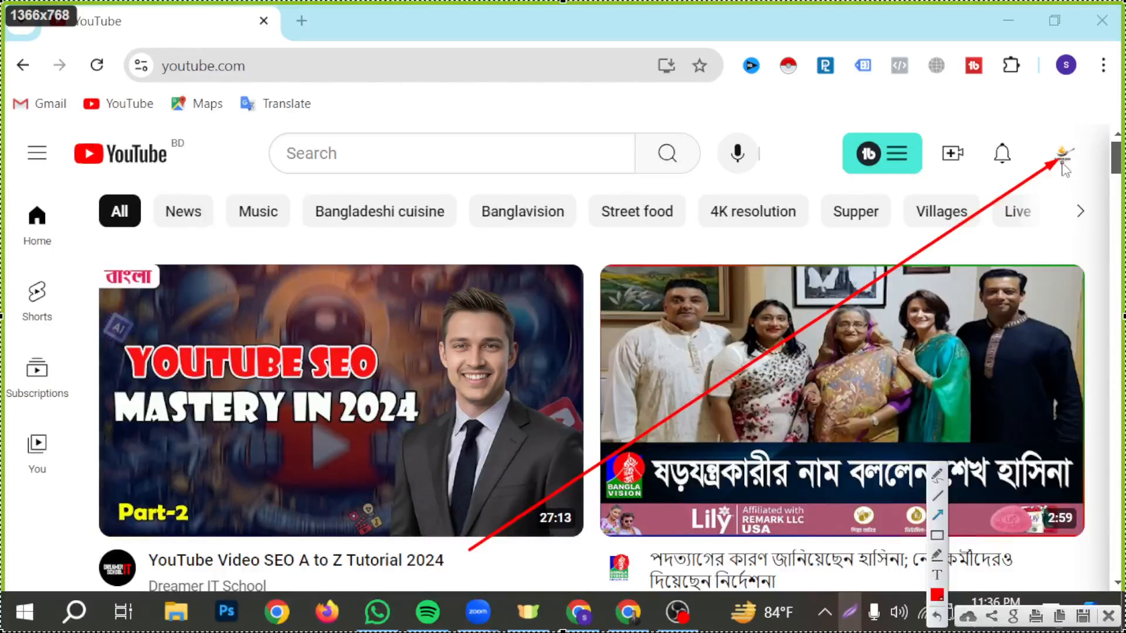
left_click(1106, 616)
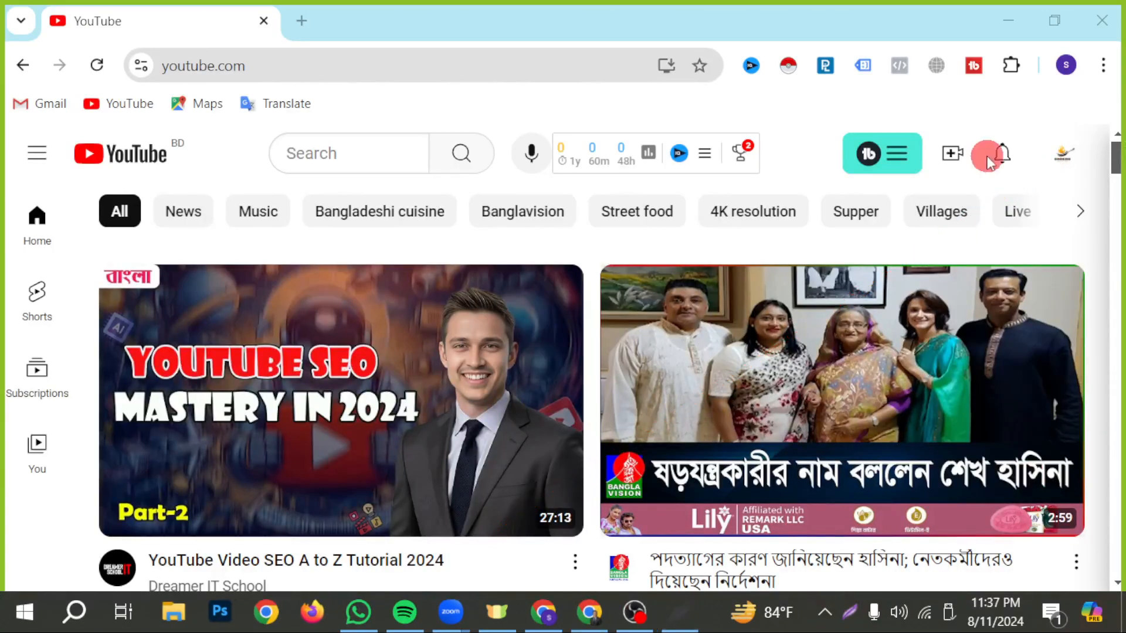
left_click(1073, 155)
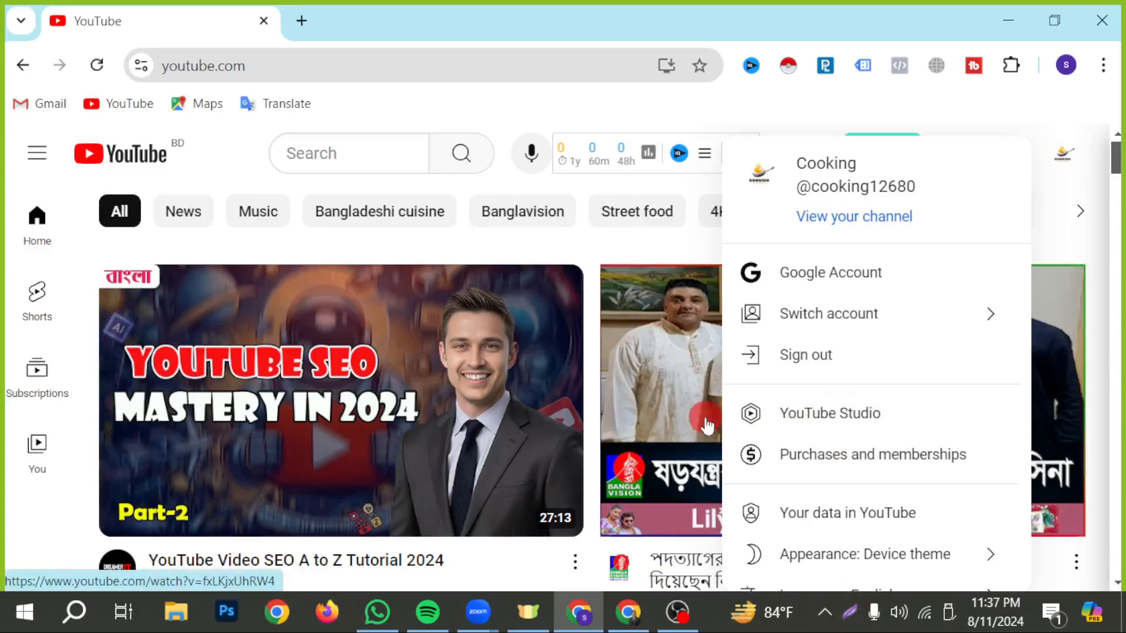
Step: Go to YouTube Studio's Content page, close the TubeBuddy free samples popup, and scroll the videos
left_click(842, 411)
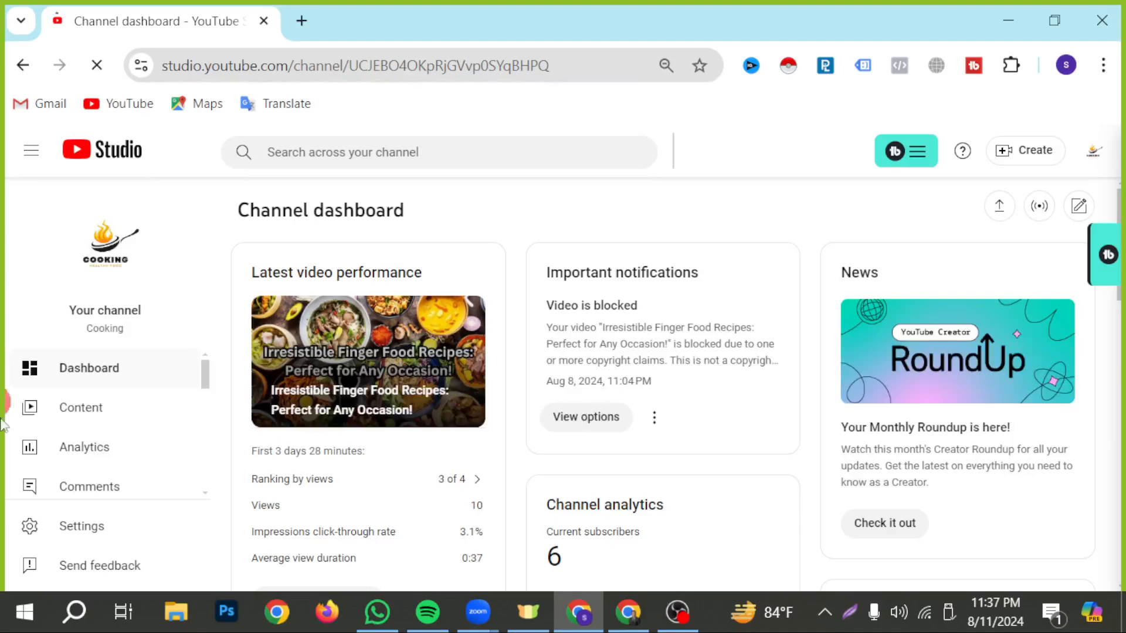
left_click(77, 411)
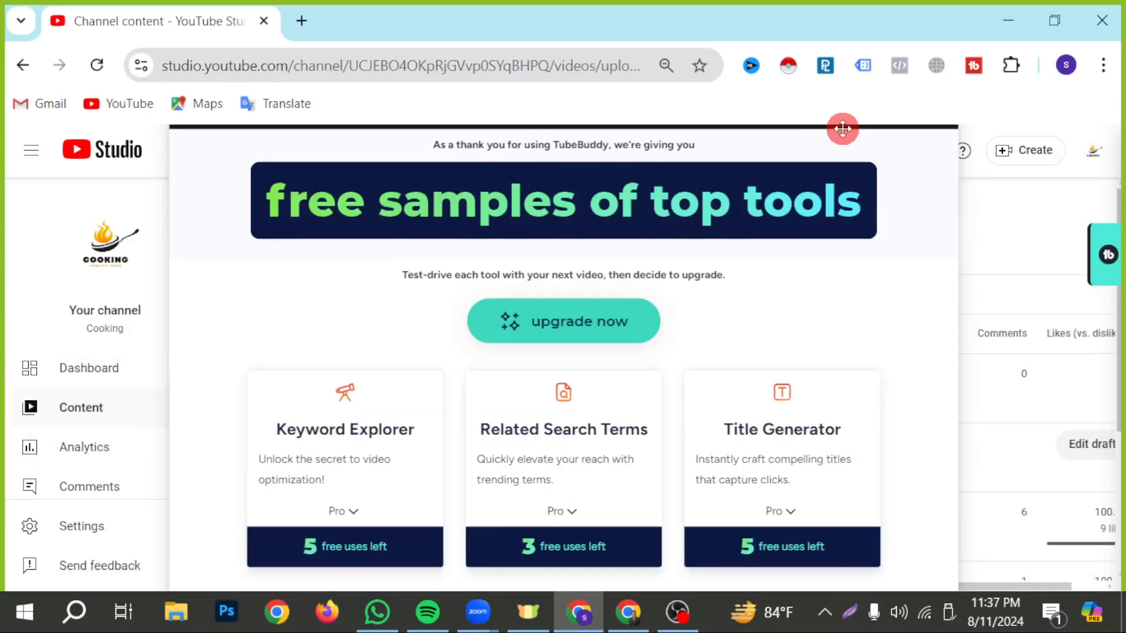
left_click(811, 143)
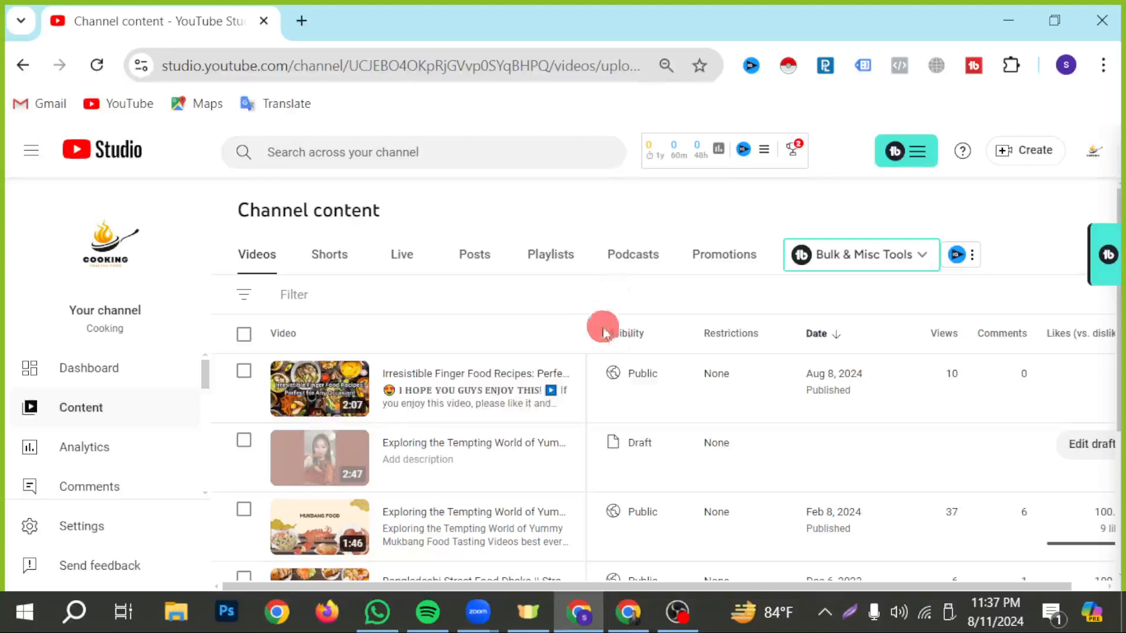
scroll(657, 476, "down", 3)
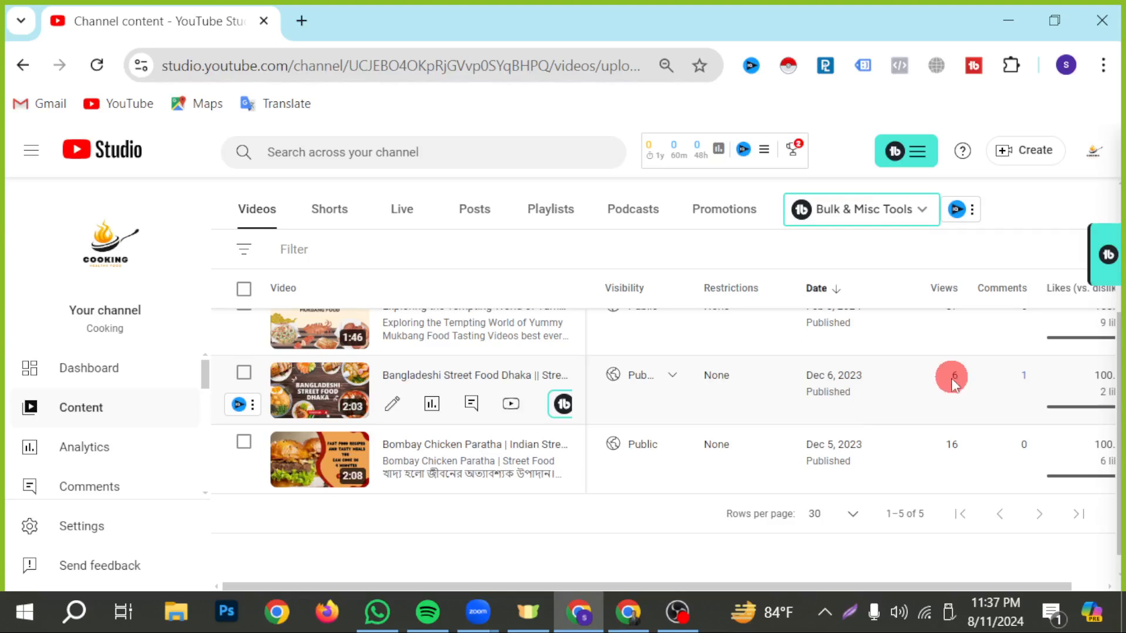
Step: Open the Bangladeshi Street Food Dhaka video's details and look over its title and description
left_click(392, 408)
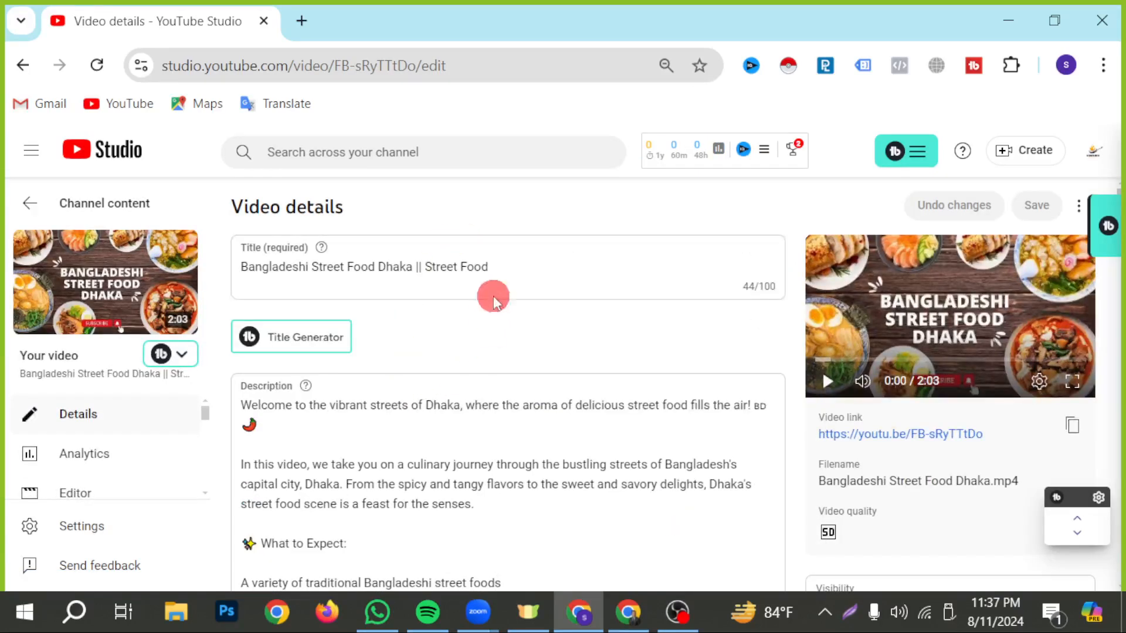
left_click_drag(495, 268, 213, 270)
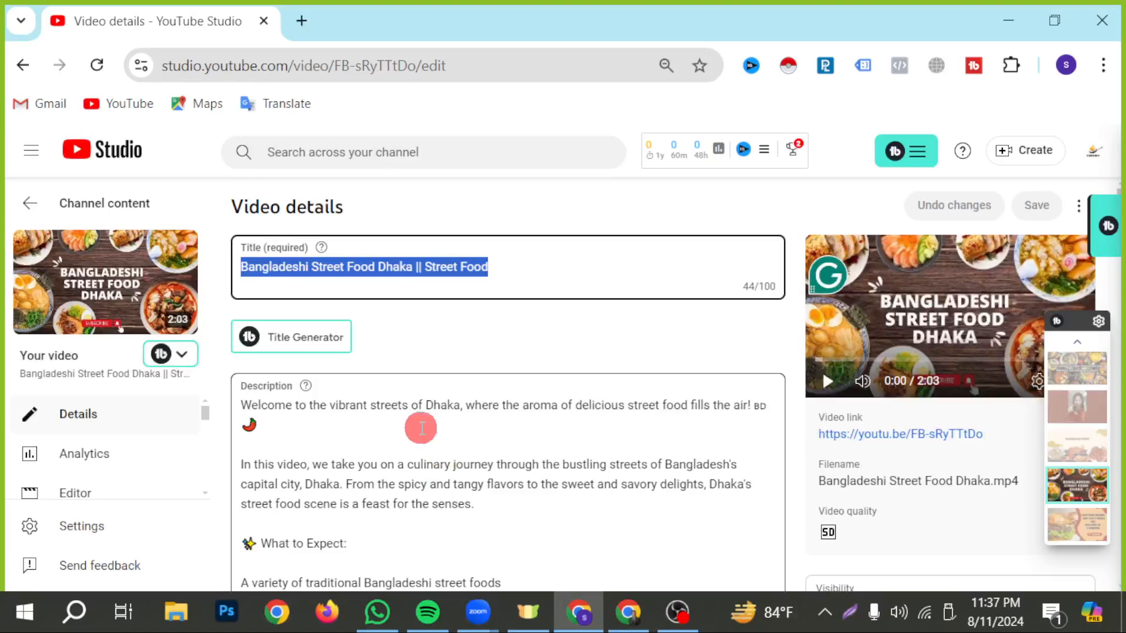
left_click(432, 463)
scroll(346, 421, "down", 1)
scroll(493, 448, "up", 1)
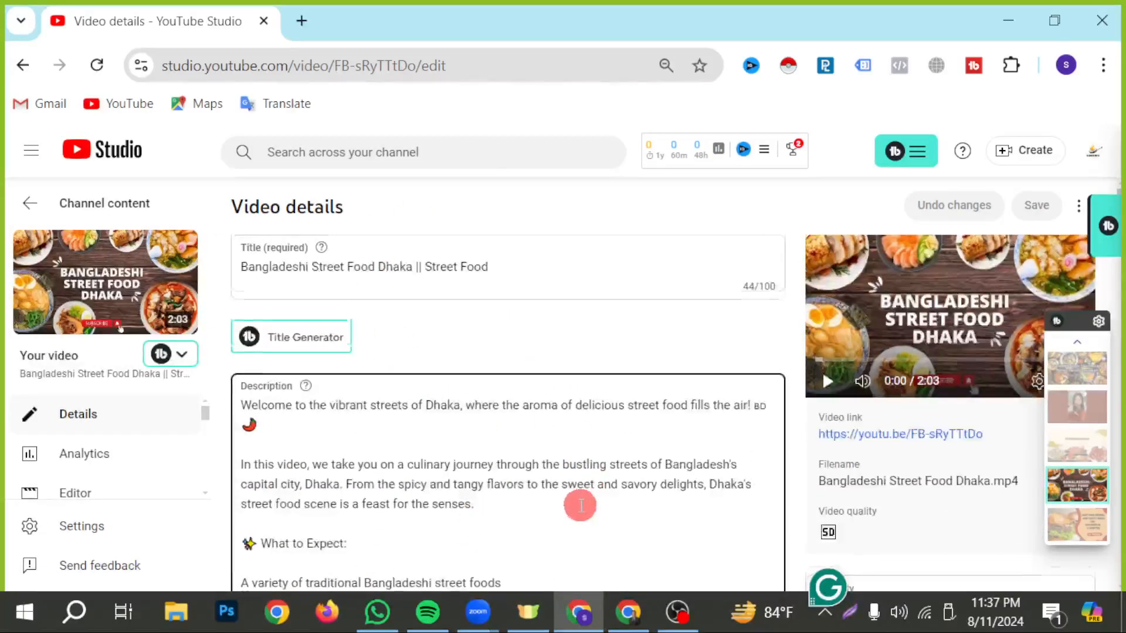
scroll(581, 505, "down", 5)
scroll(558, 510, "up", 5)
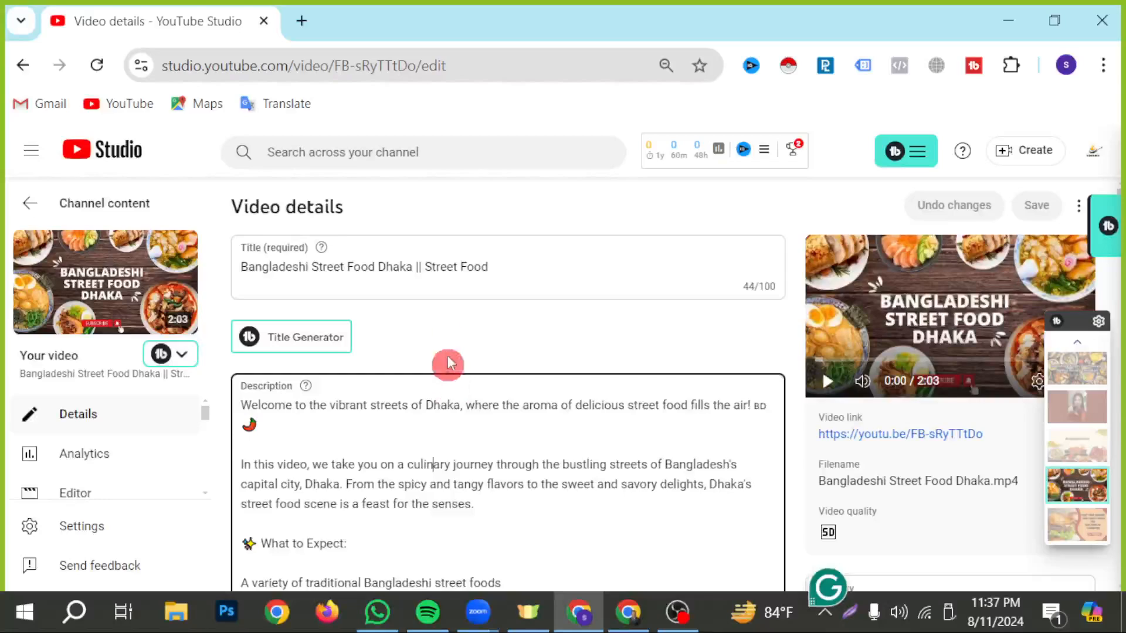
left_click(510, 260)
left_click_drag(507, 267, 228, 284)
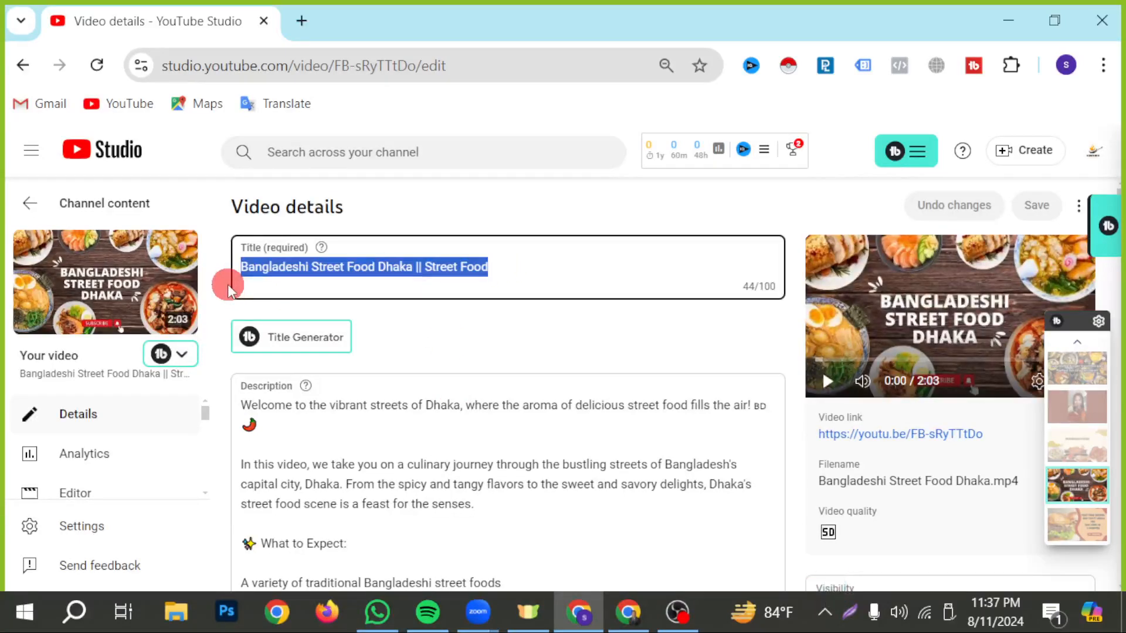
scroll(419, 480, "down", 1)
scroll(416, 478, "down", 5)
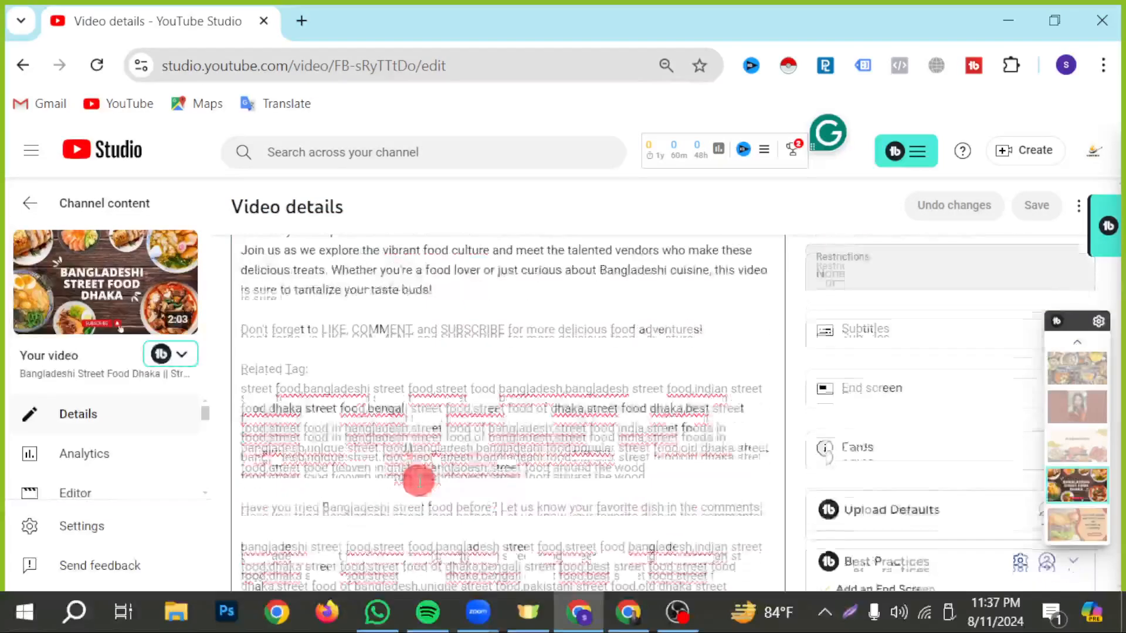
scroll(414, 473, "up", 6)
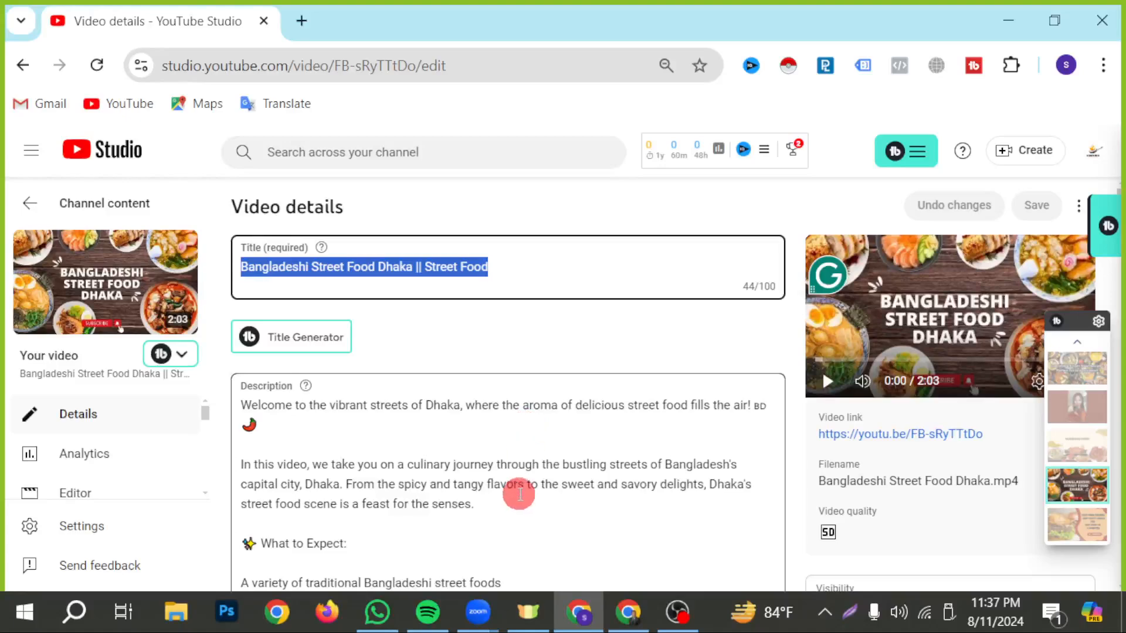
scroll(487, 516, "down", 12)
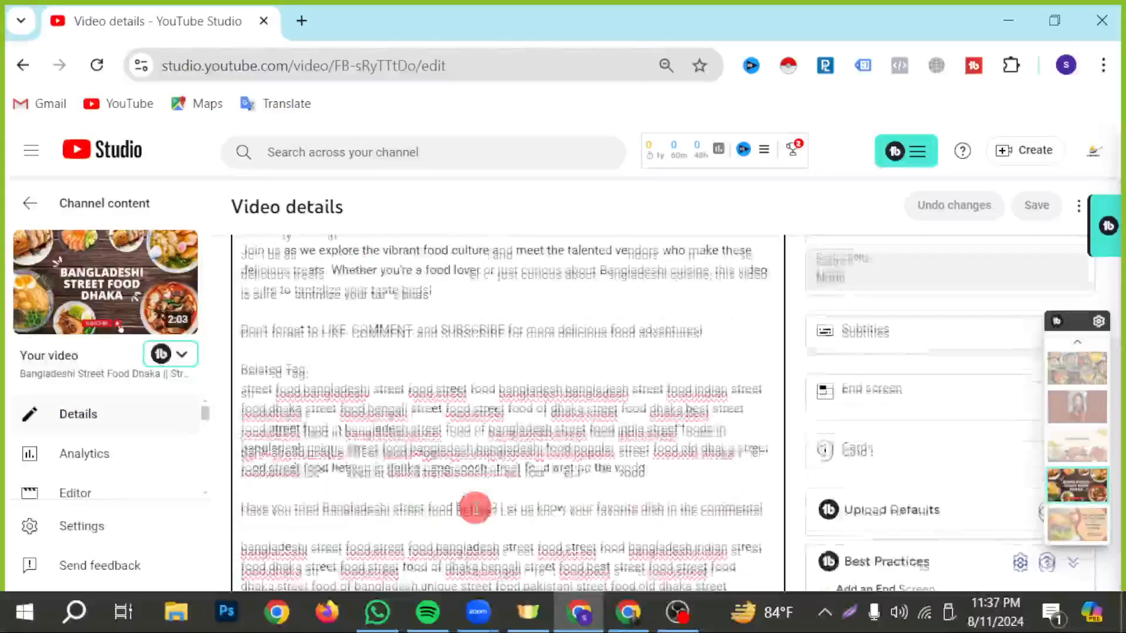
scroll(461, 507, "down", 12)
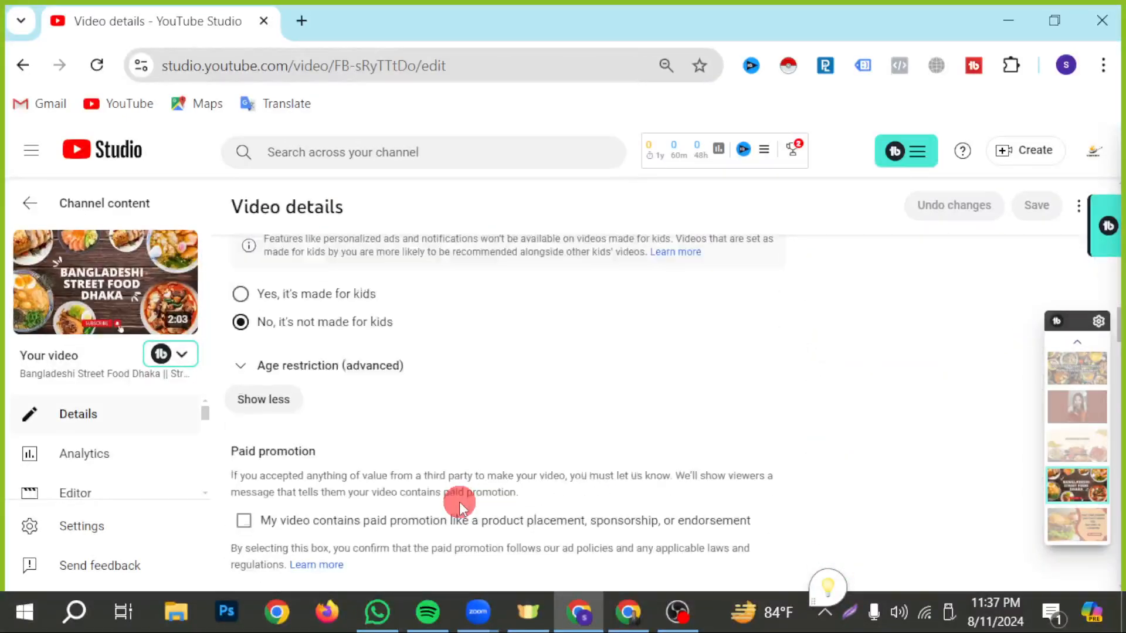
scroll(460, 510, "down", 10)
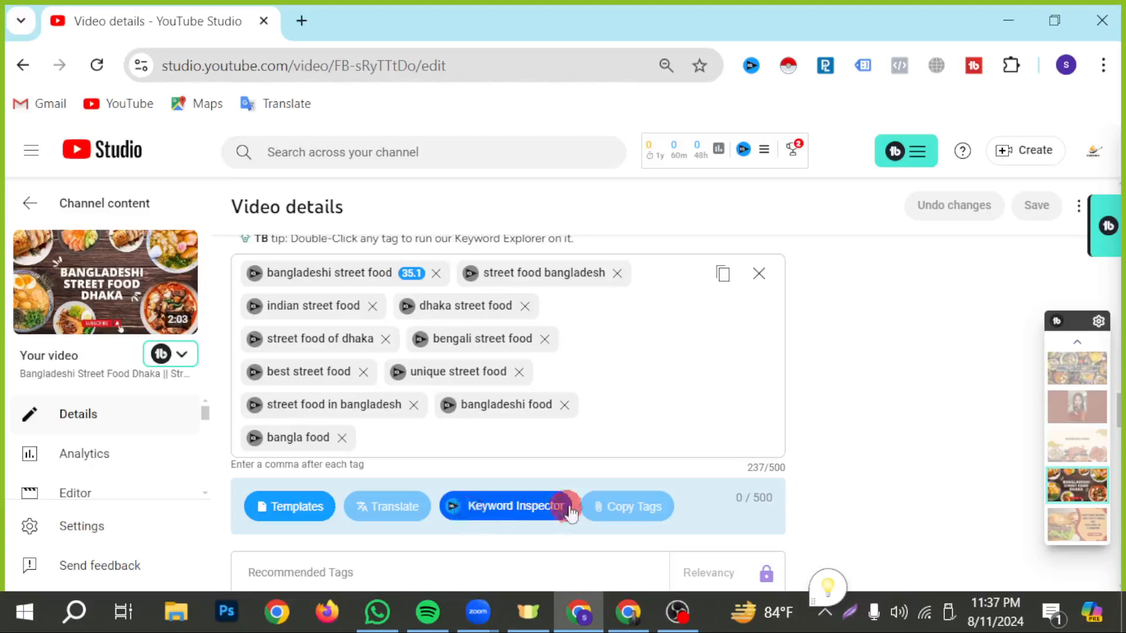
scroll(755, 447, "down", 12)
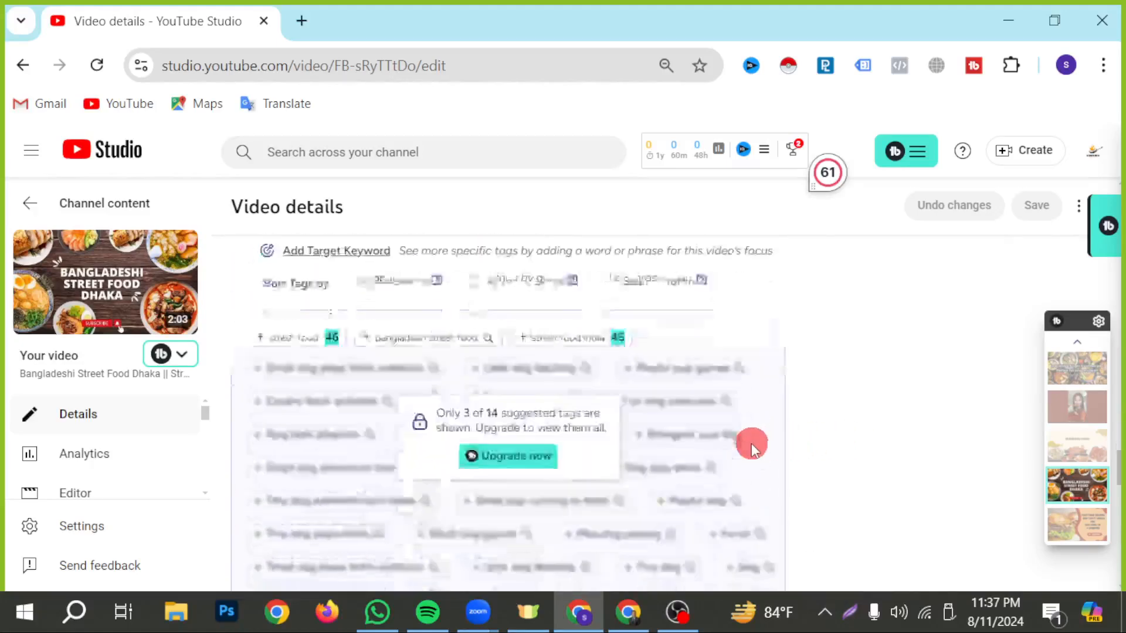
scroll(921, 436, "up", 8)
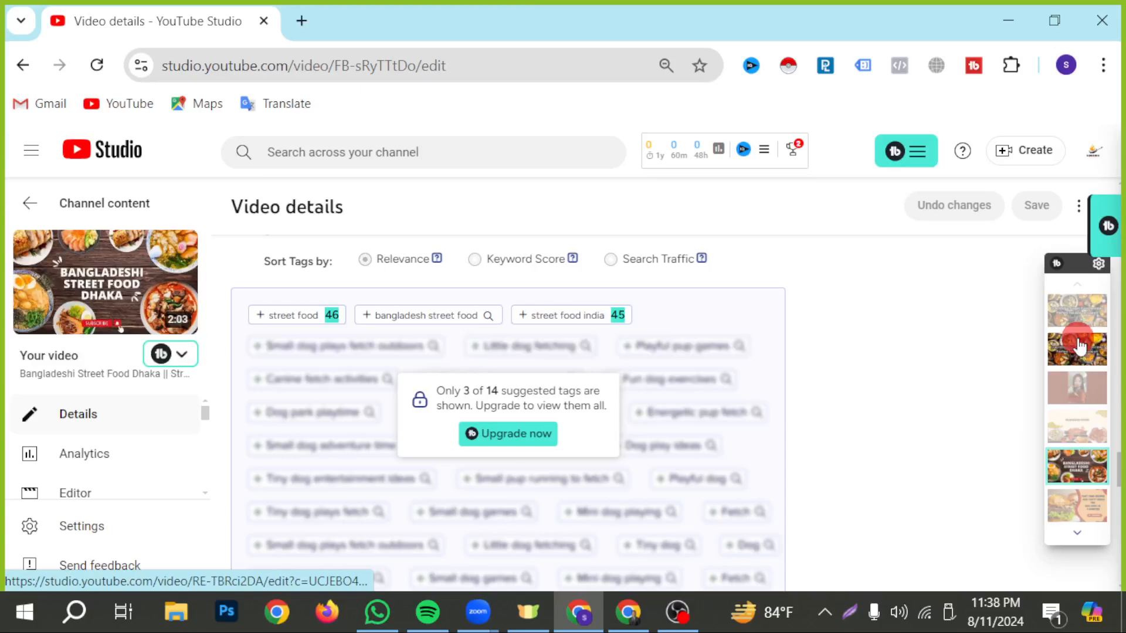
Step: Check the TubeBuddy tools panel, then select the entire video title for copying
left_click(896, 154)
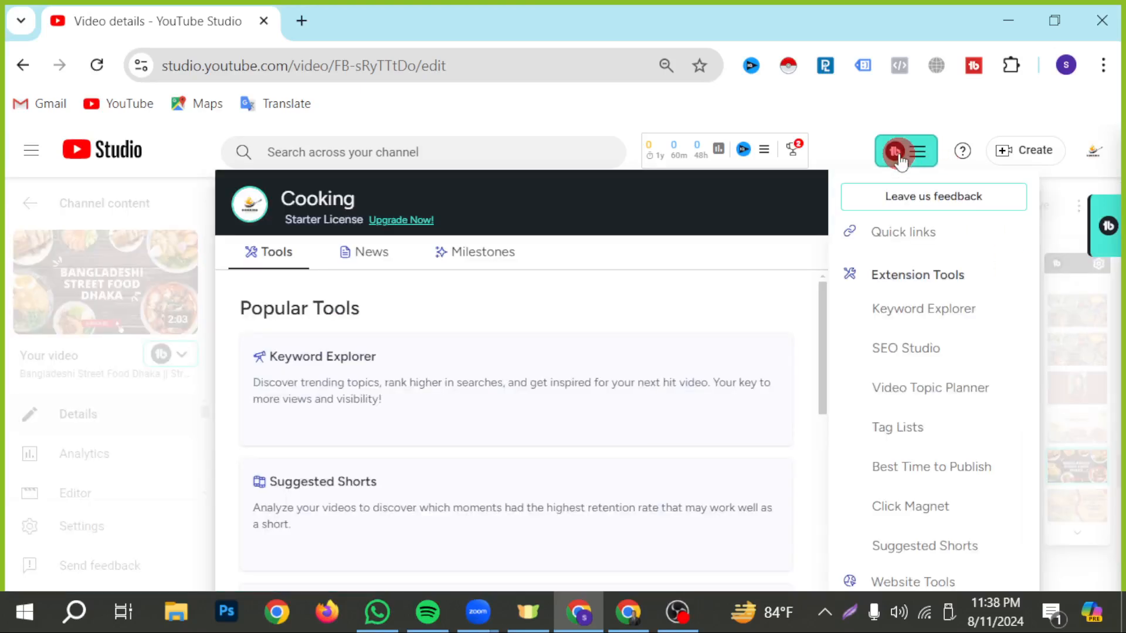
left_click(900, 159)
scroll(742, 432, "down", 15)
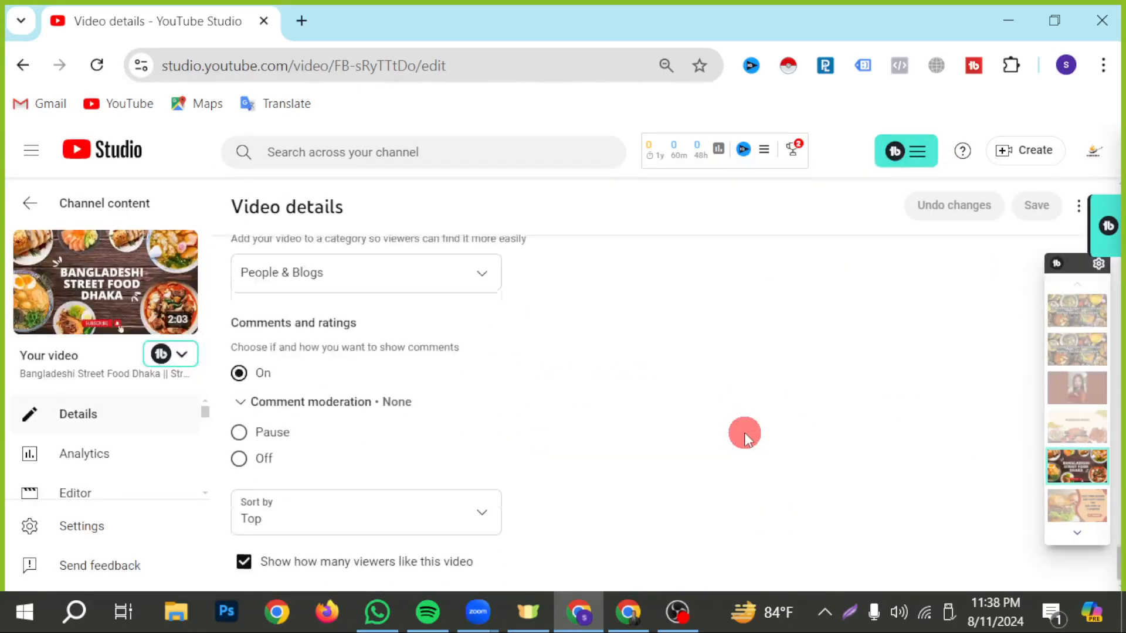
scroll(744, 431, "up", 20)
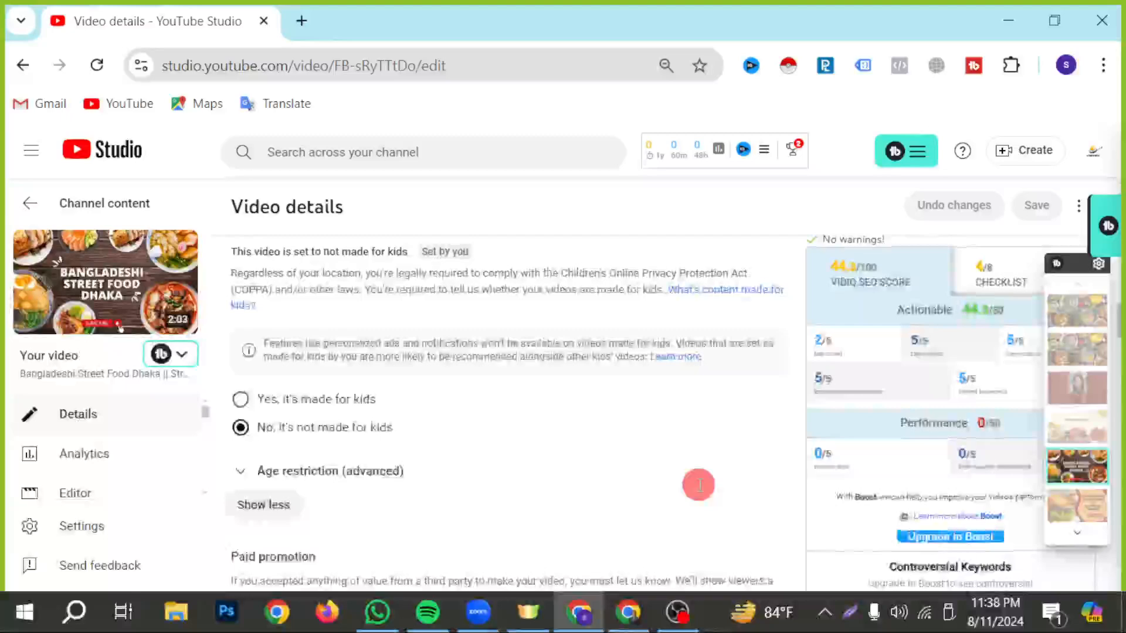
scroll(699, 484, "up", 8)
scroll(700, 486, "down", 6)
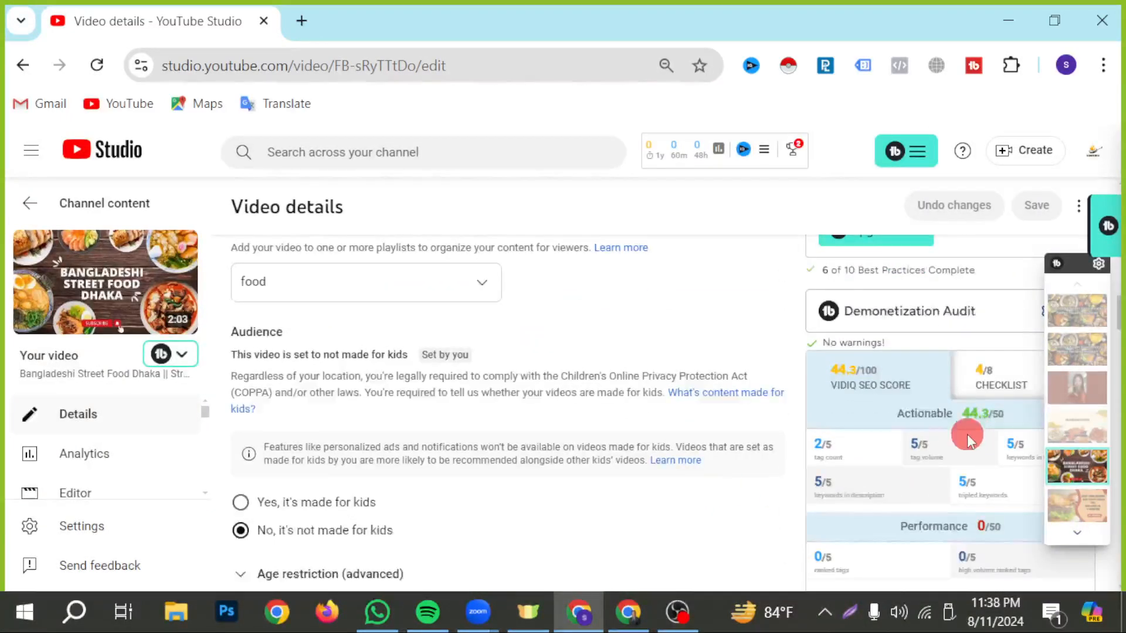
scroll(966, 433, "down", 2)
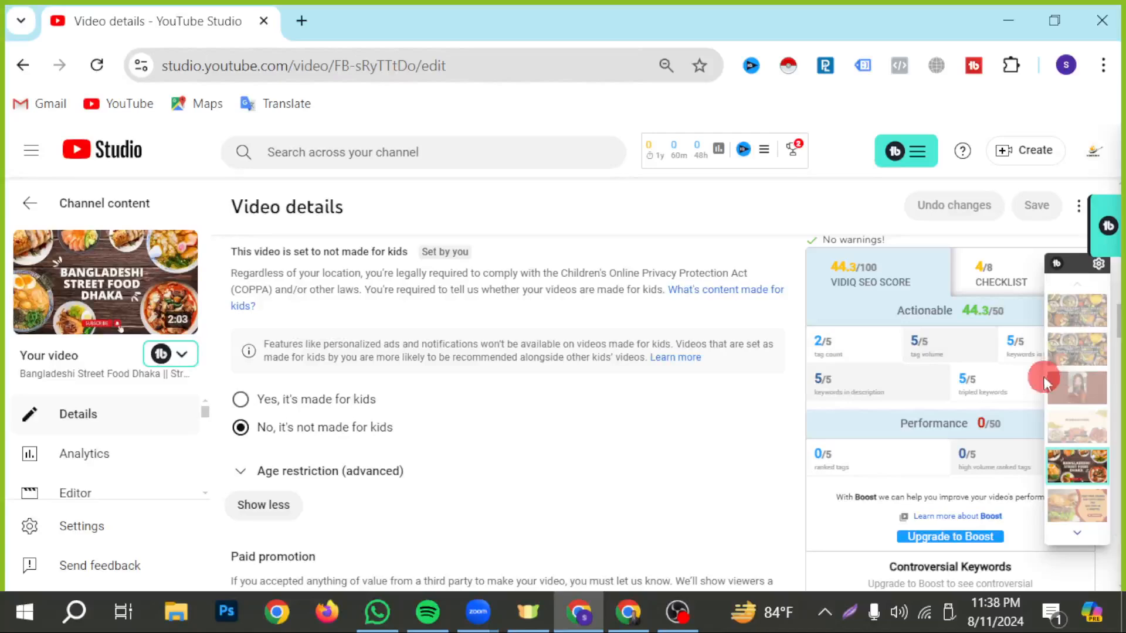
scroll(607, 501, "up", 10)
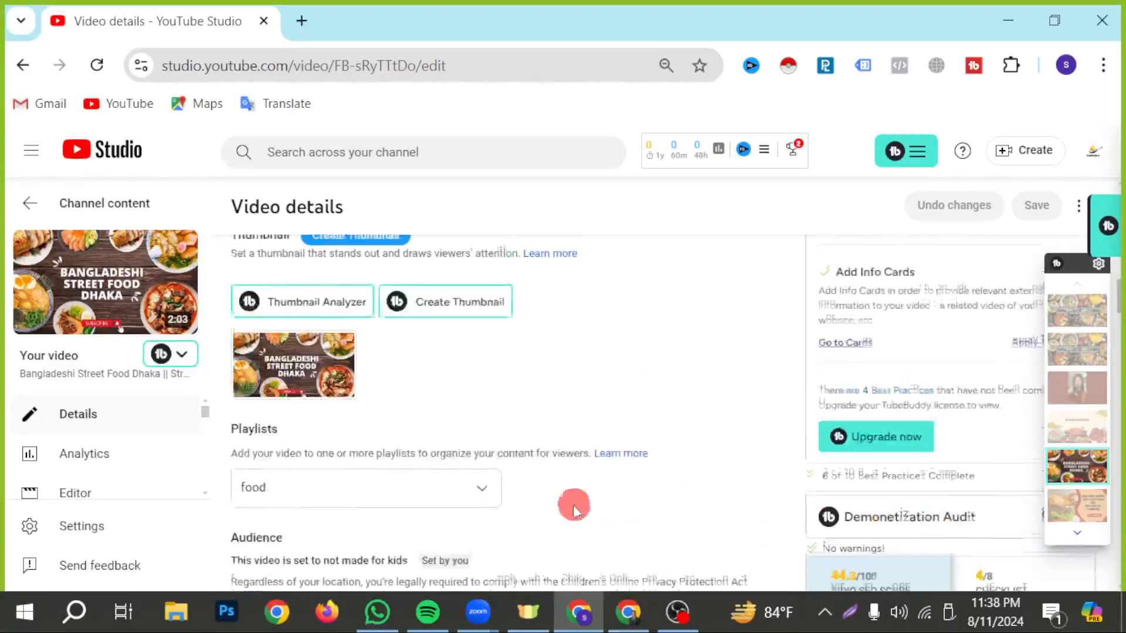
scroll(528, 498, "up", 15)
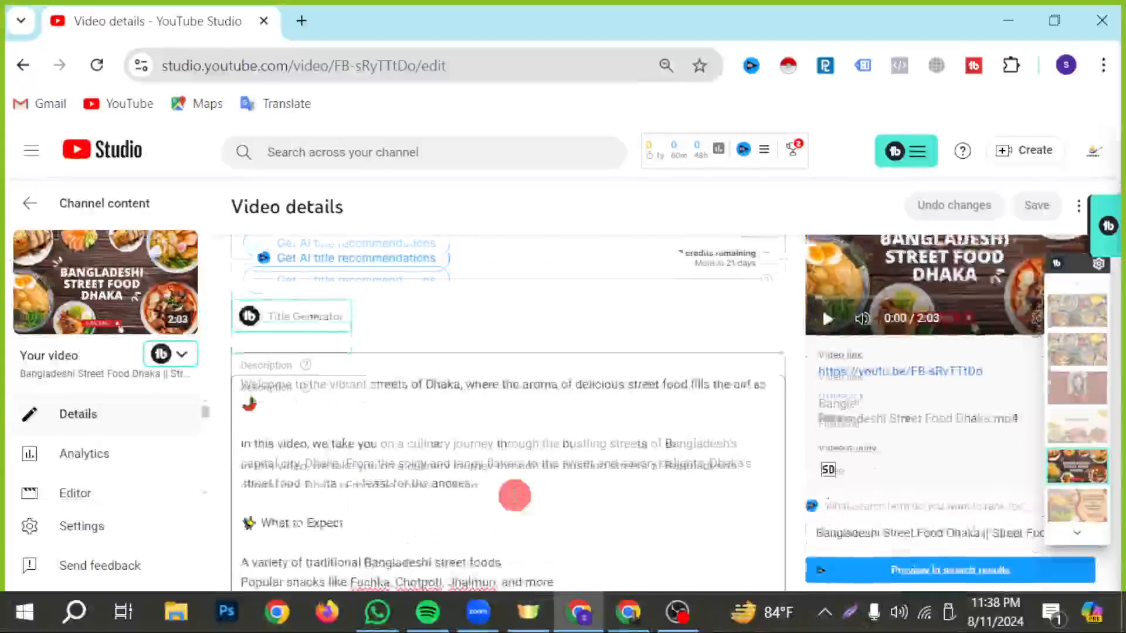
left_click(526, 268)
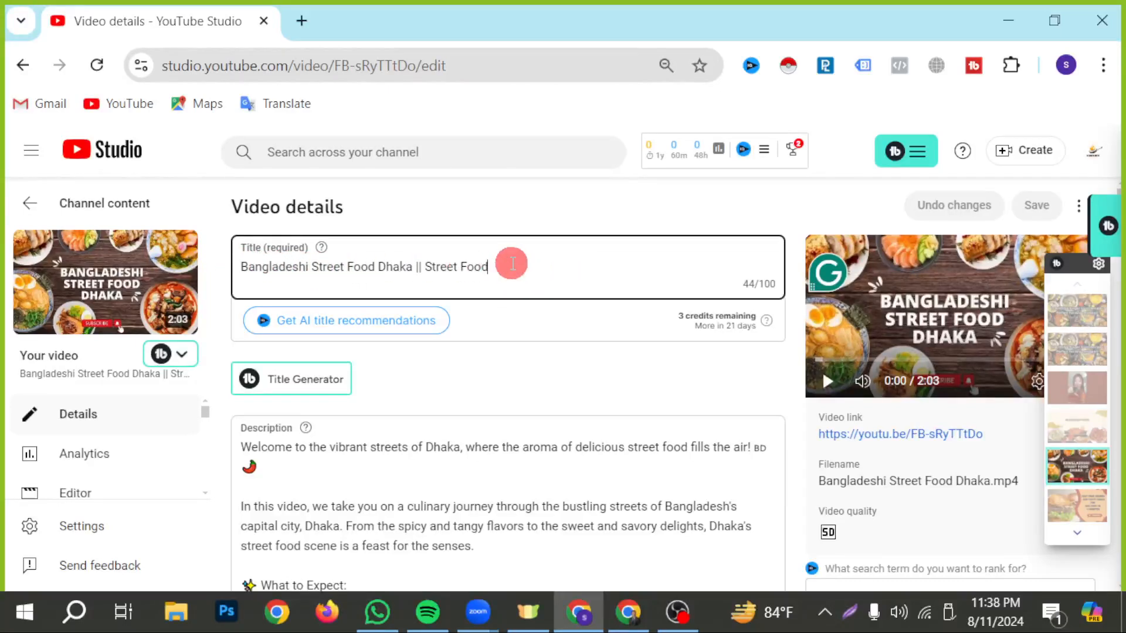
left_click_drag(488, 265, 223, 271)
key("ctrl+c")
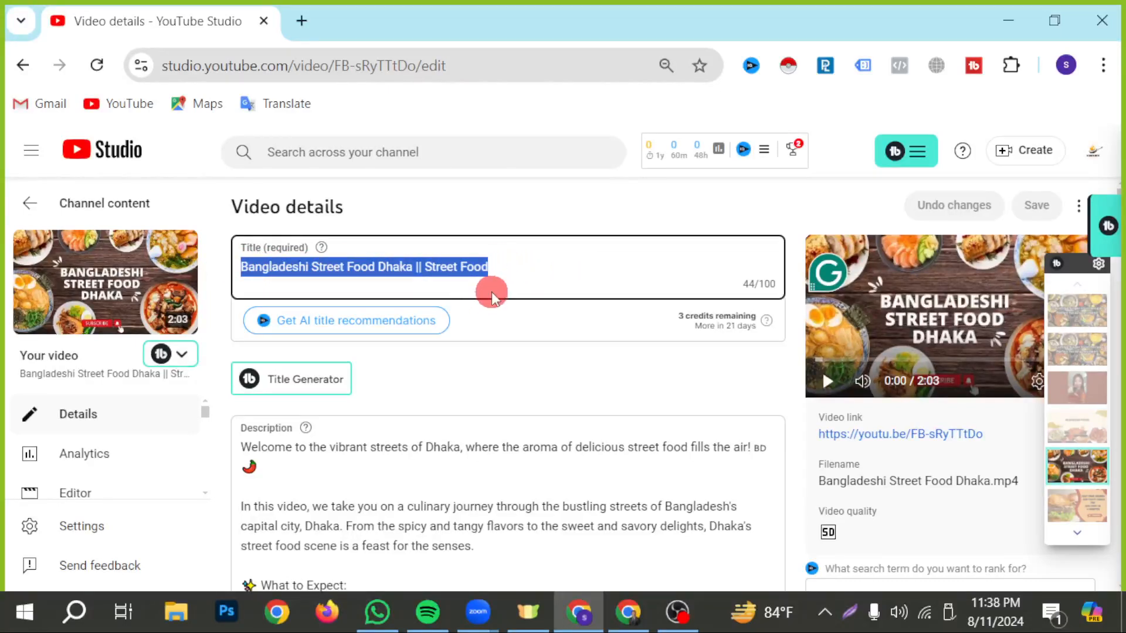
Step: Open Rapidtags in a new tab and generate tags from the pasted video title
left_click(301, 20)
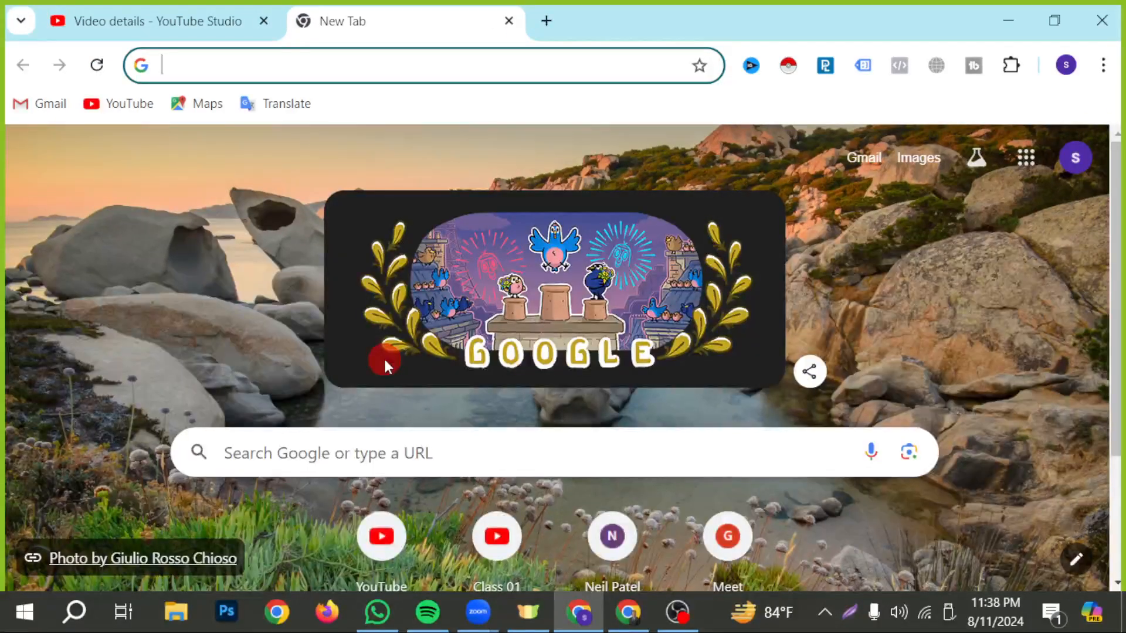
type("rapidtag")
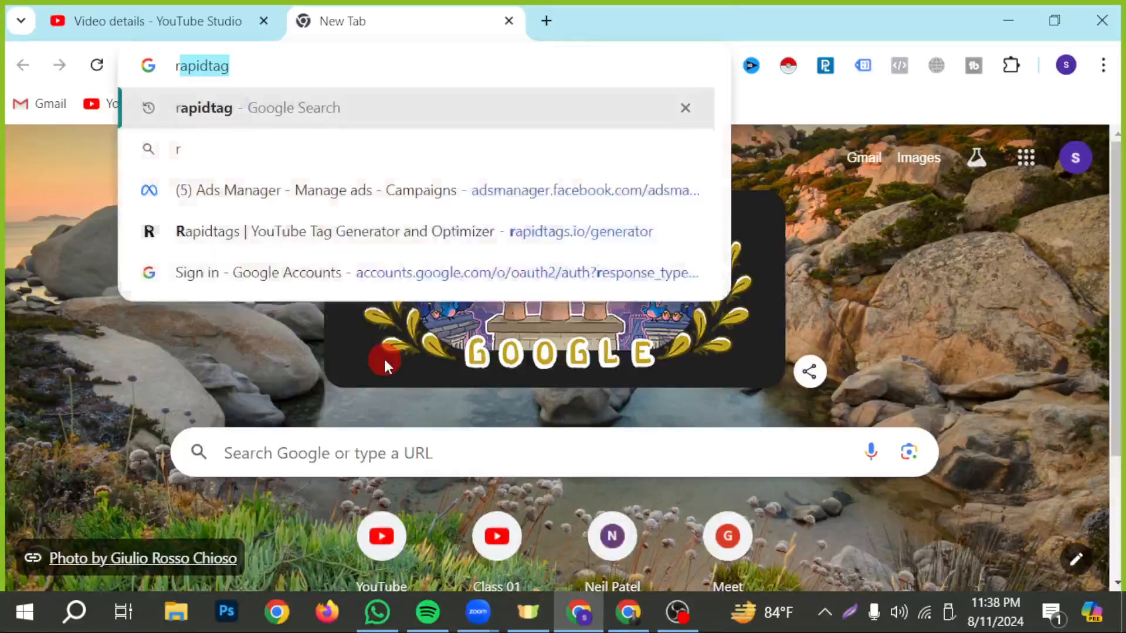
key("Return")
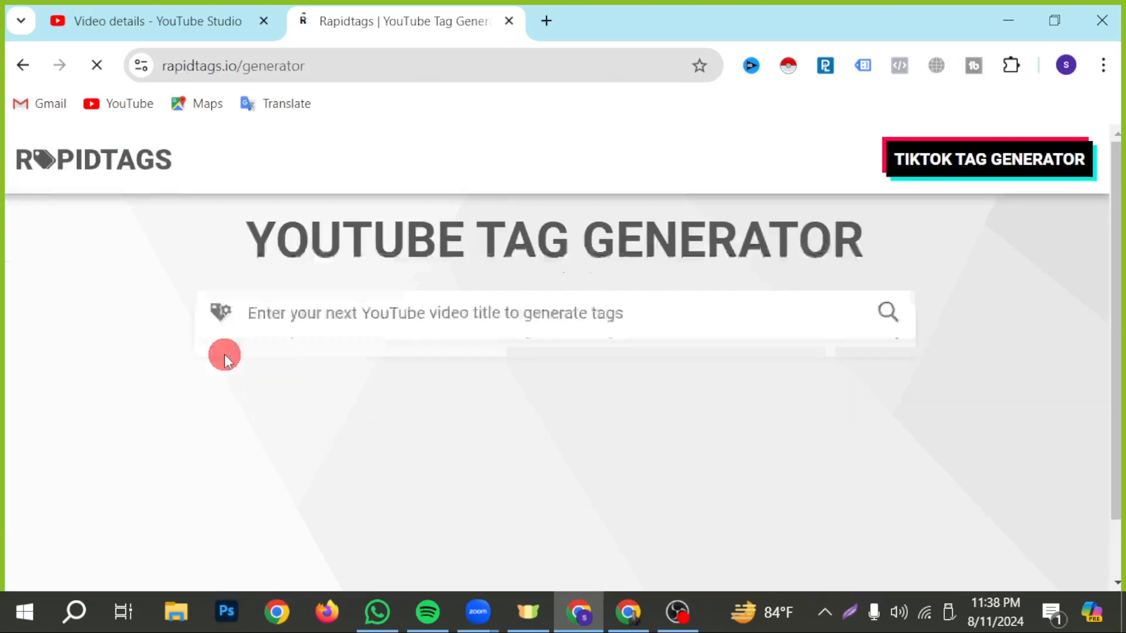
left_click(319, 311)
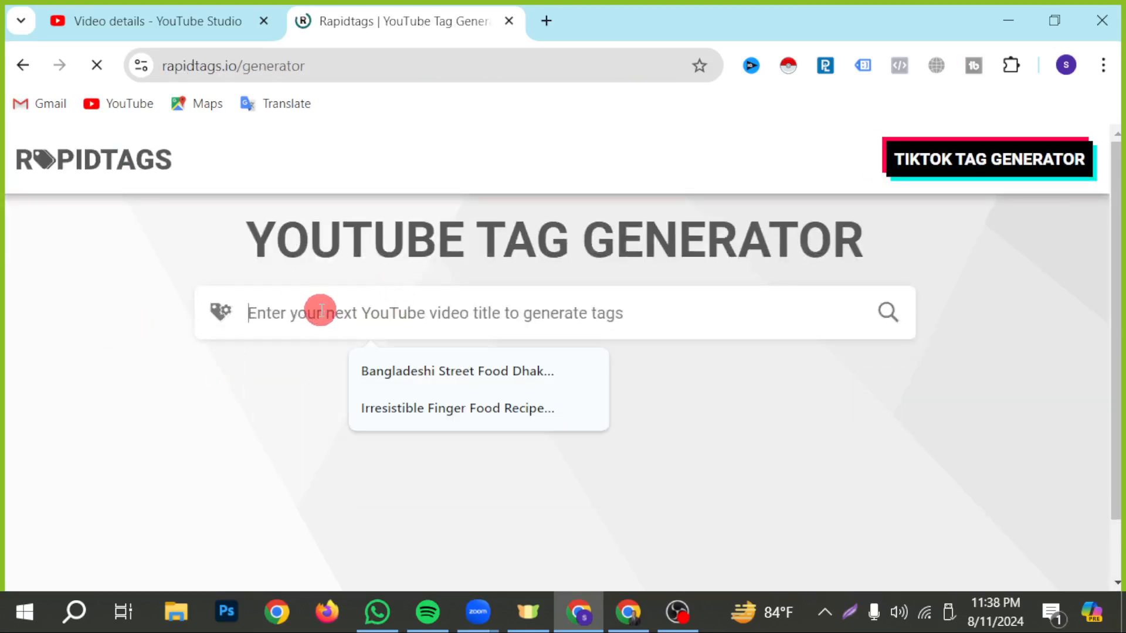
key("ctrl+v")
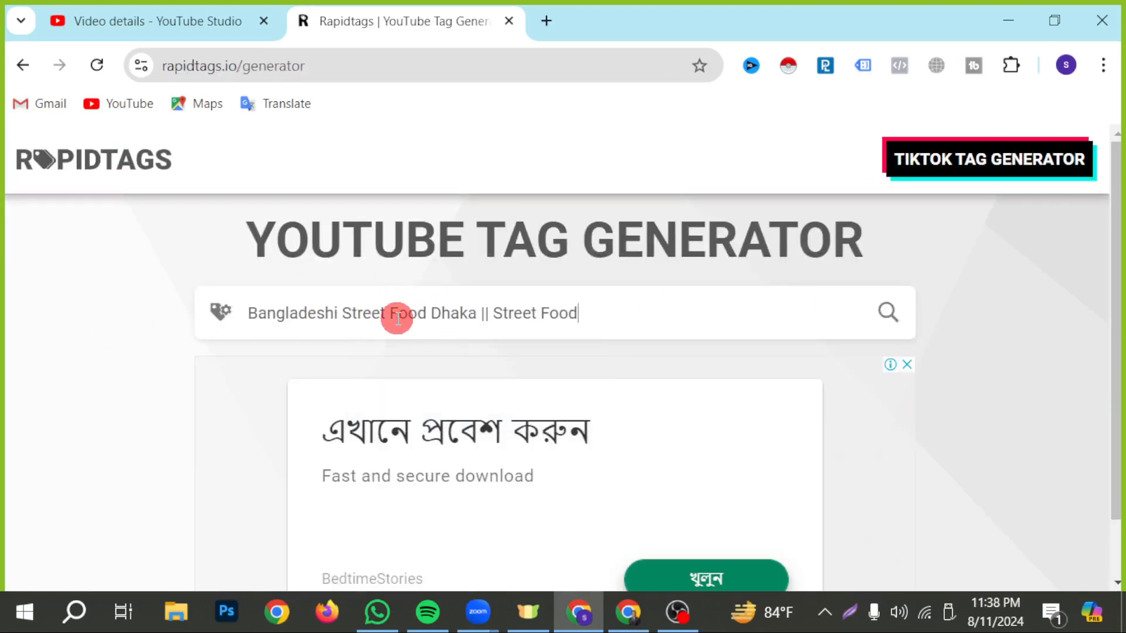
left_click(894, 317)
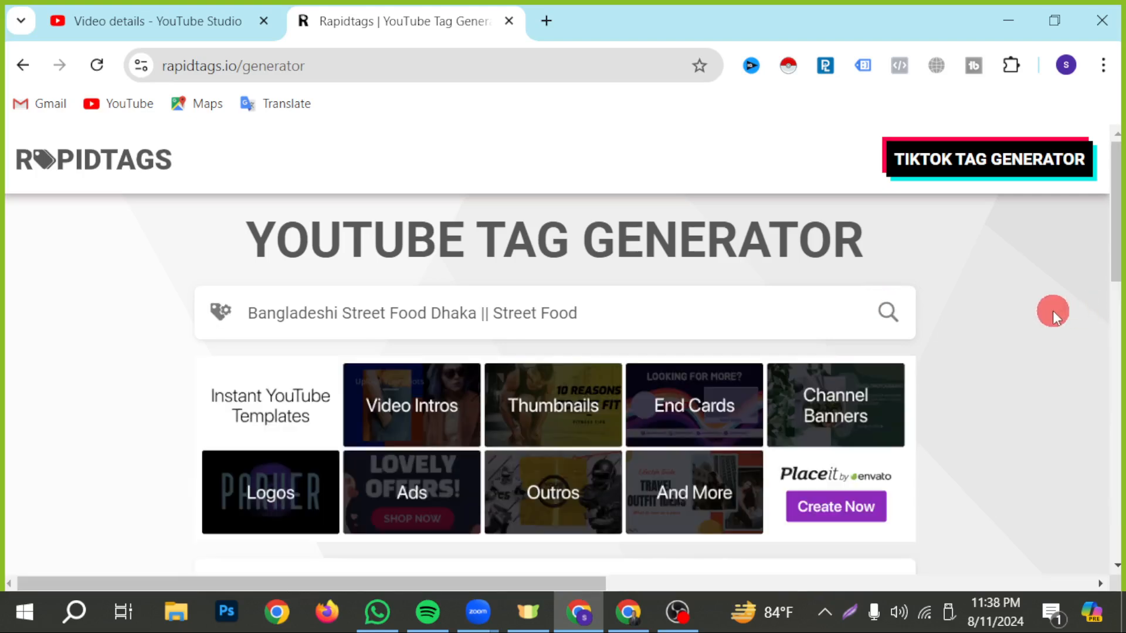
Step: Copy the full list of generated tags, such as street food and dhaka street food
scroll(565, 379, "down", 12)
scroll(580, 389, "up", 9)
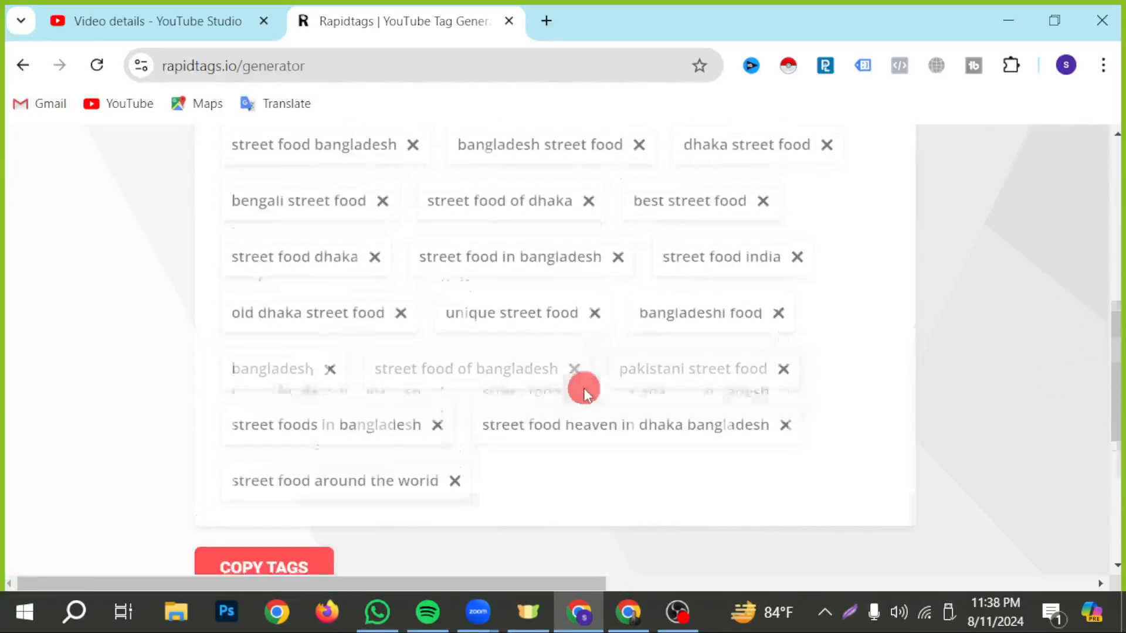
scroll(265, 252, "down", 3)
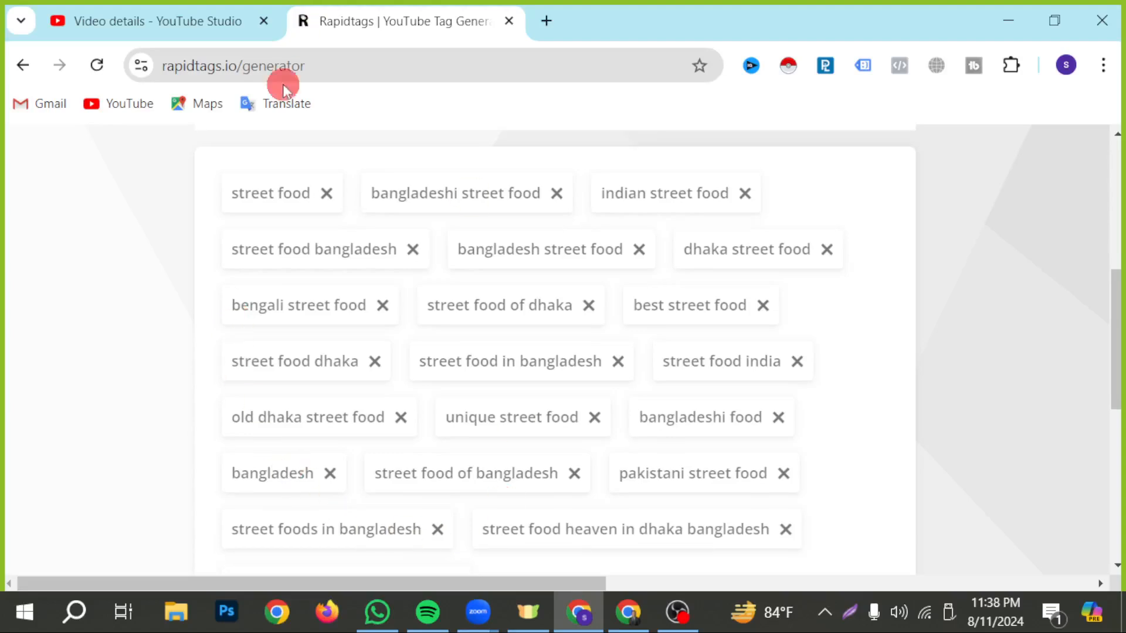
scroll(268, 438, "down", 2)
scroll(338, 504, "down", 2)
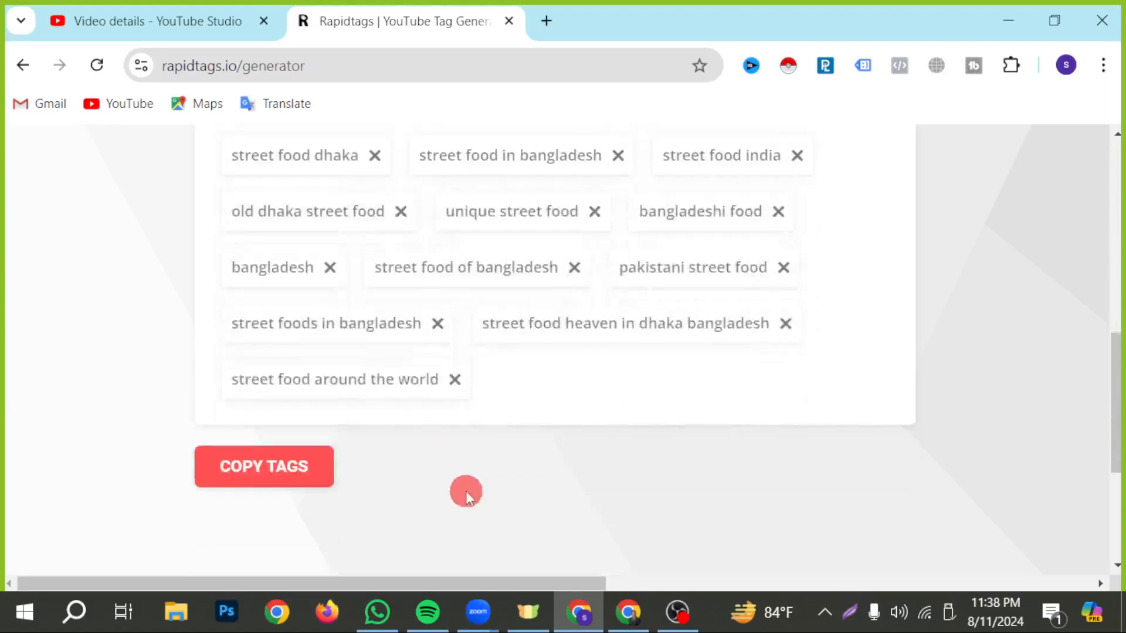
left_click(286, 467)
scroll(385, 471, "up", 4)
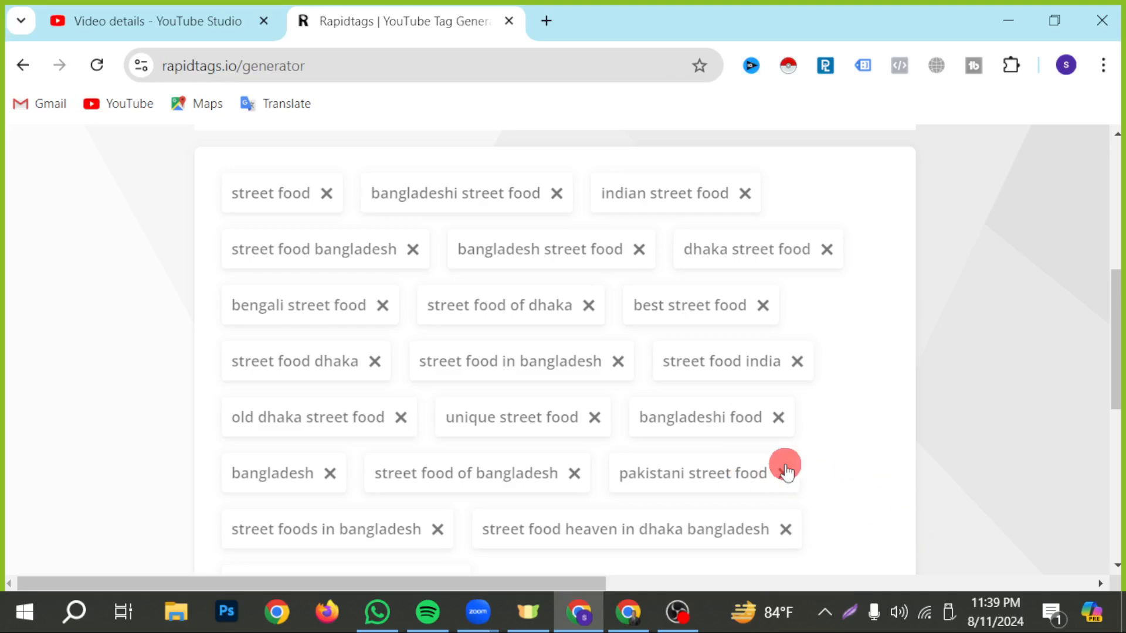
scroll(788, 460, "down", 8)
scroll(721, 440, "up", 10)
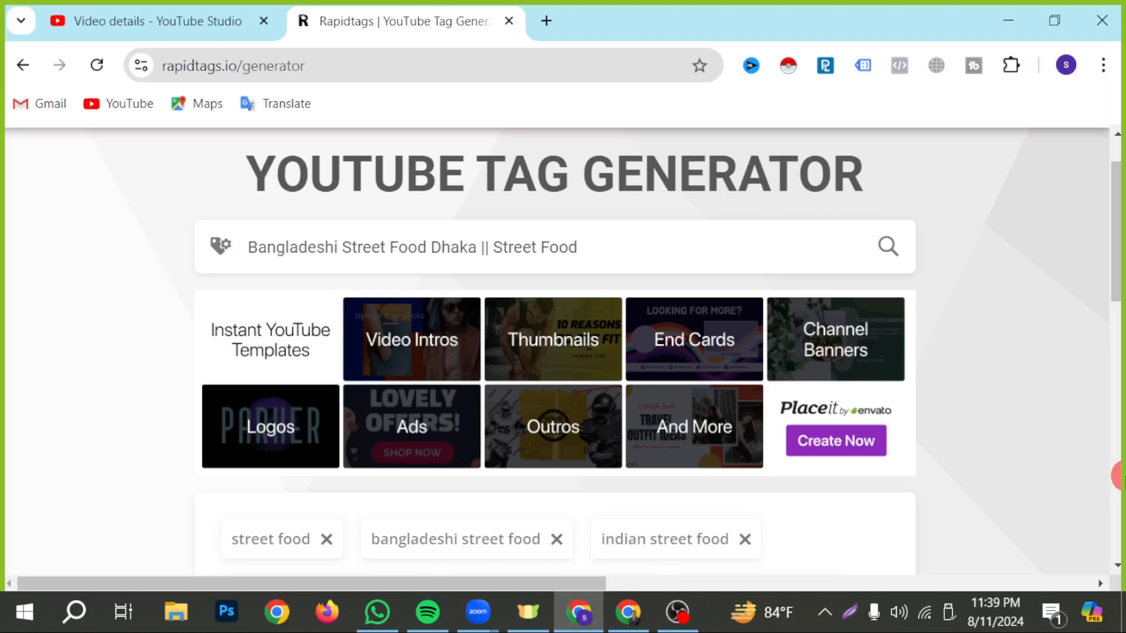
scroll(697, 460, "down", 2)
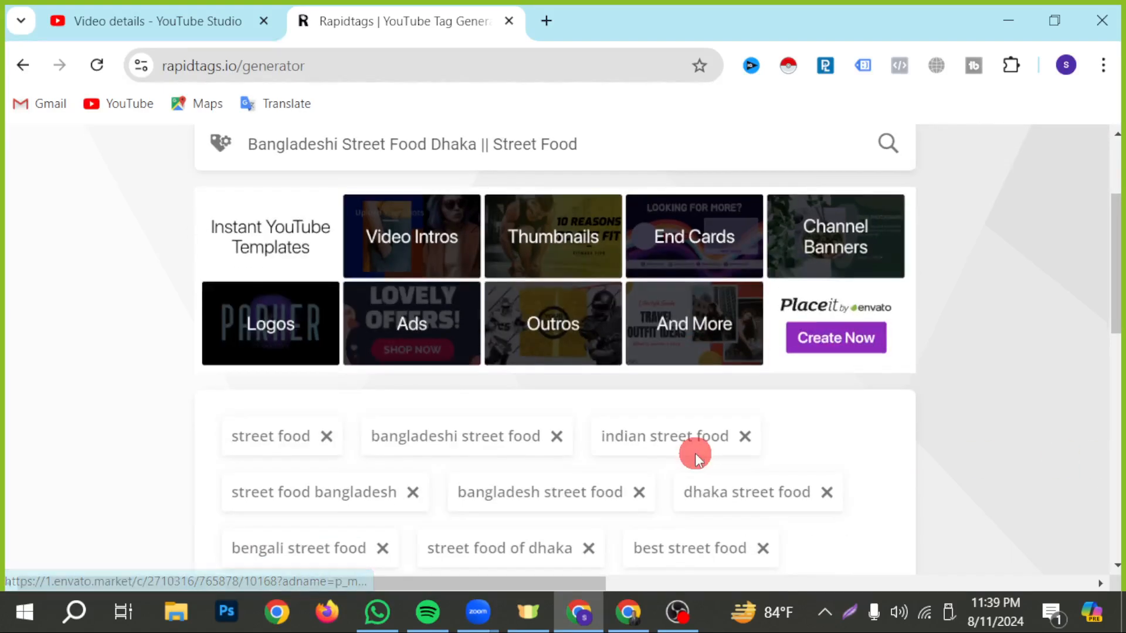
scroll(510, 455, "down", 1)
scroll(510, 449, "down", 5)
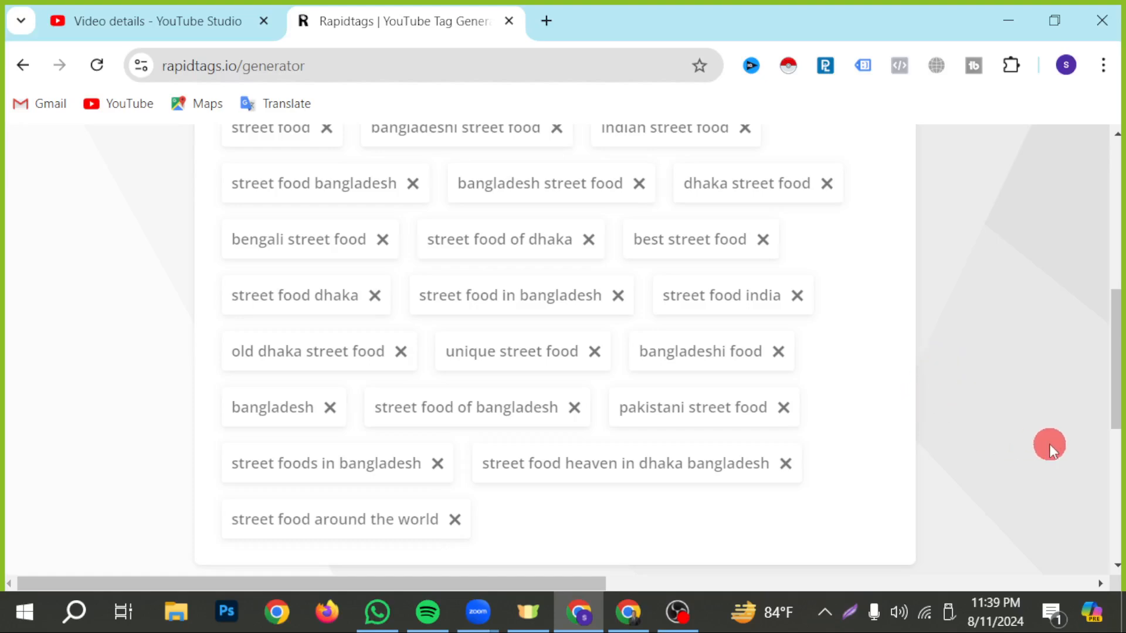
Step: Capture the vidIQ 44.3/100 score panel in Studio with Lightshot and upload it to prntscr.com
left_click(221, 22)
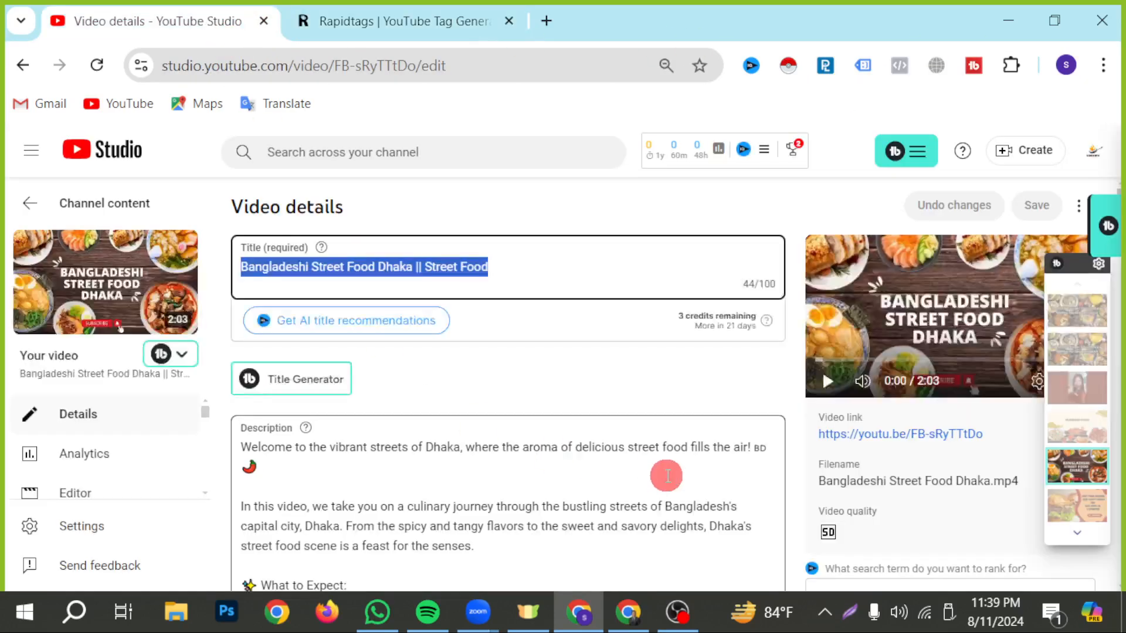
scroll(508, 512, "down", 20)
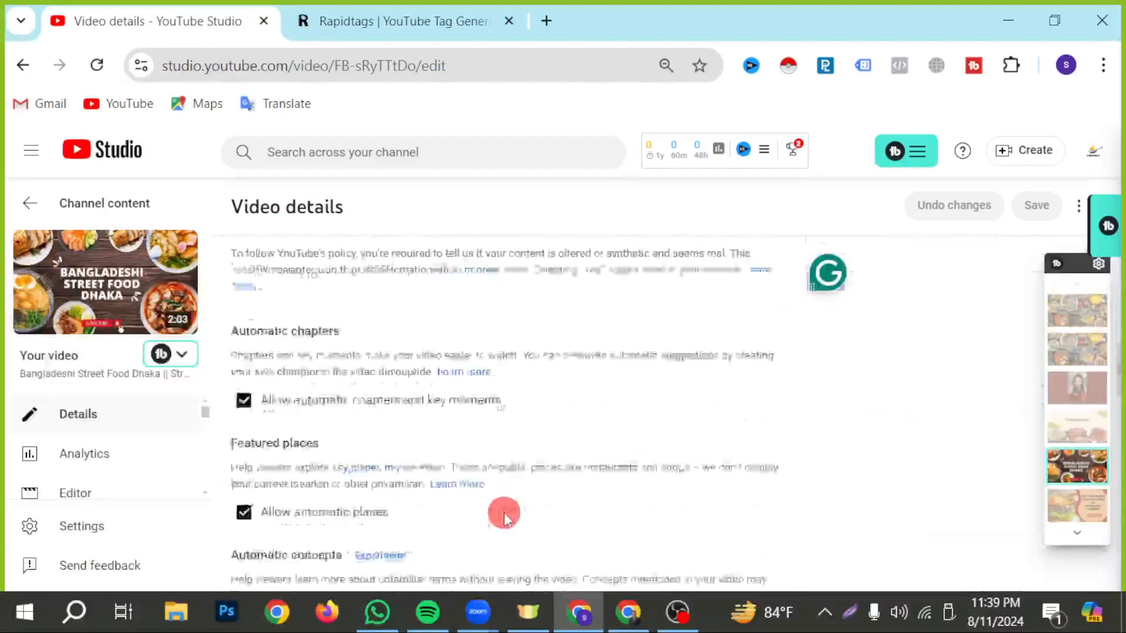
scroll(504, 517, "down", 10)
scroll(498, 515, "up", 8)
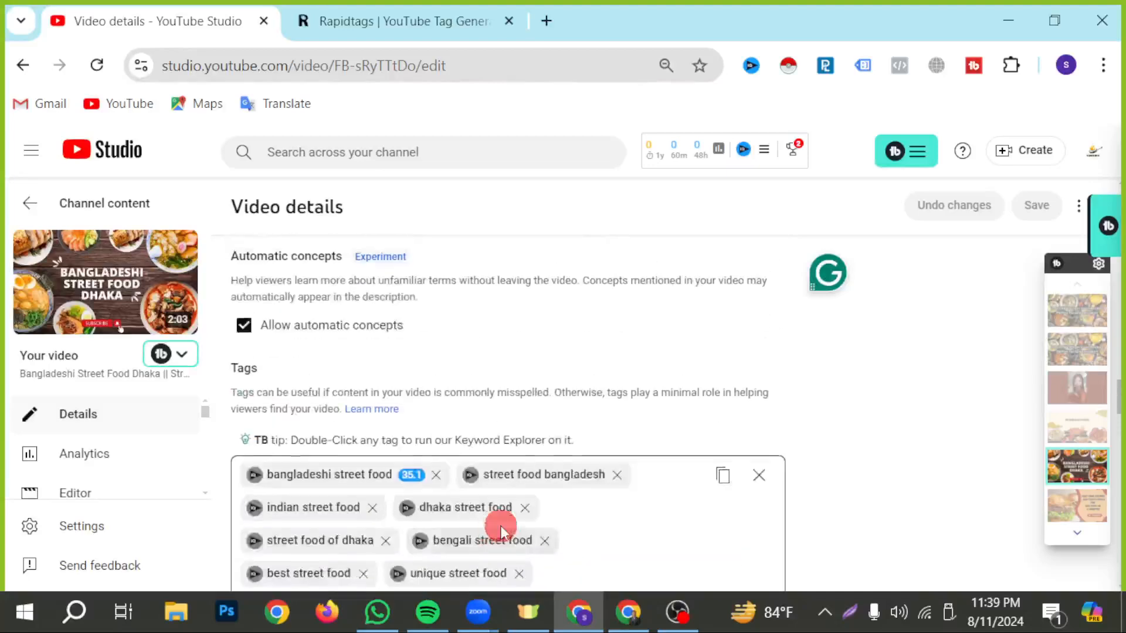
scroll(501, 526, "up", 15)
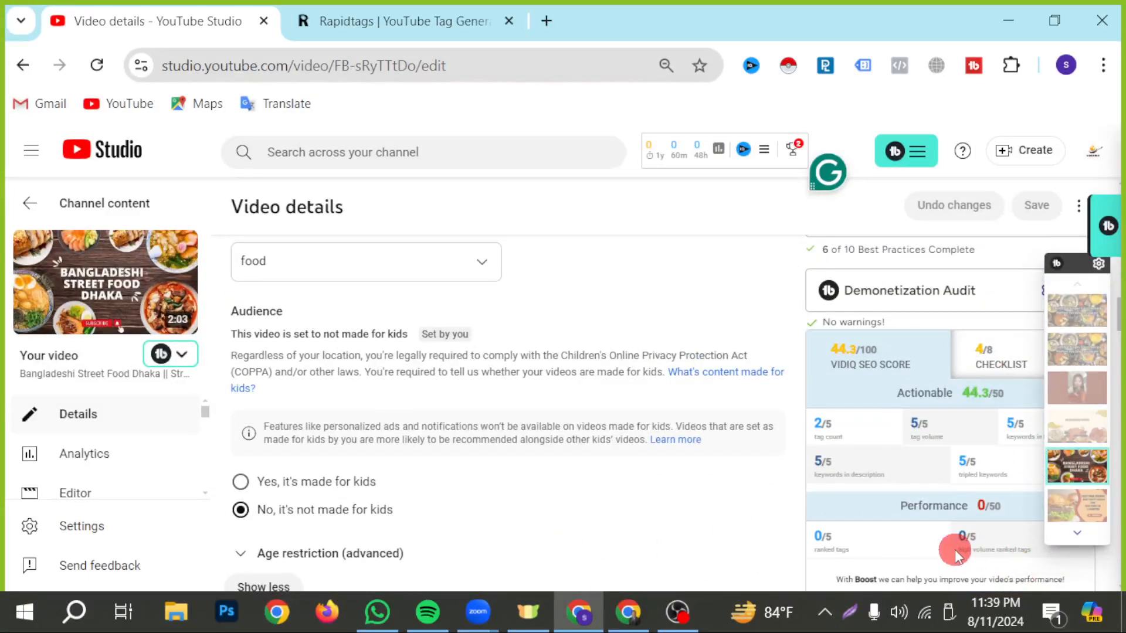
left_click(843, 619)
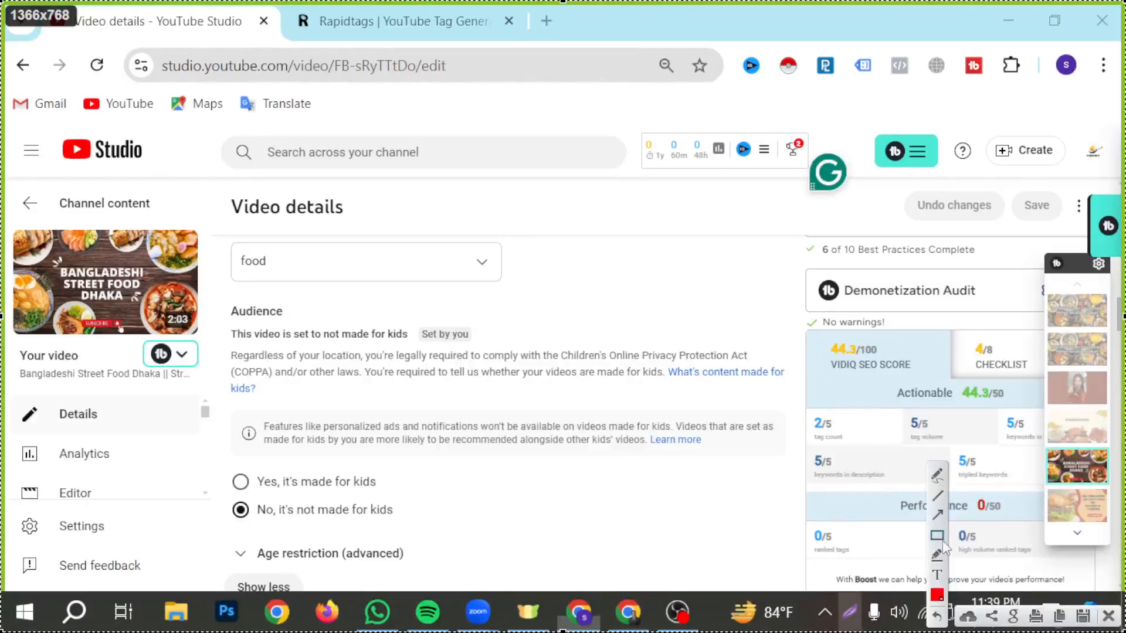
left_click_drag(803, 328, 1044, 558)
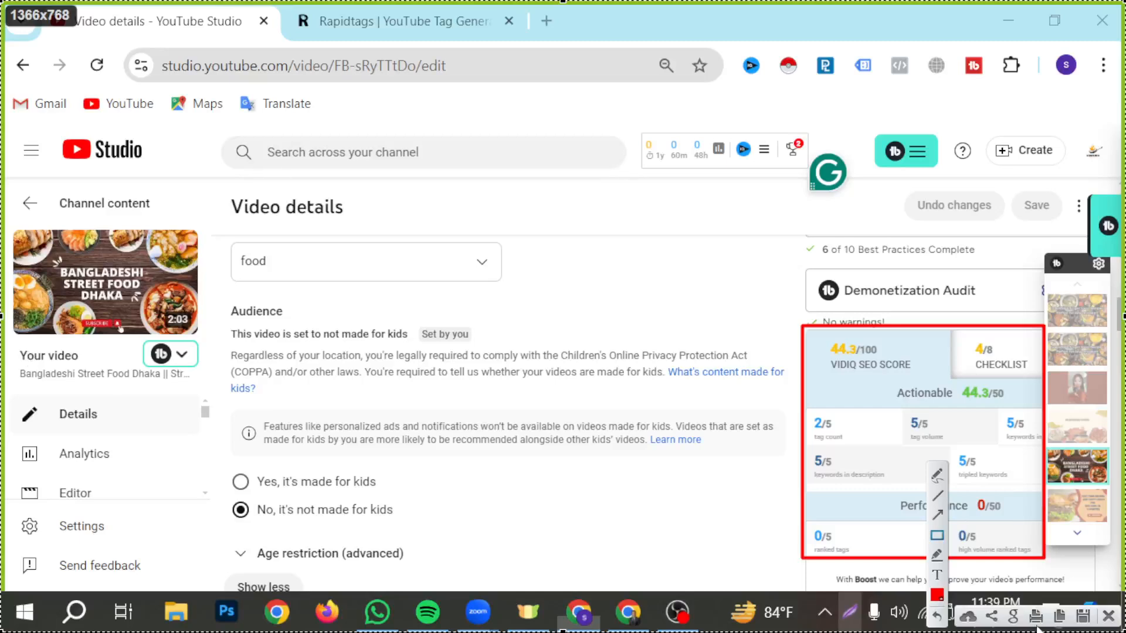
left_click(968, 620)
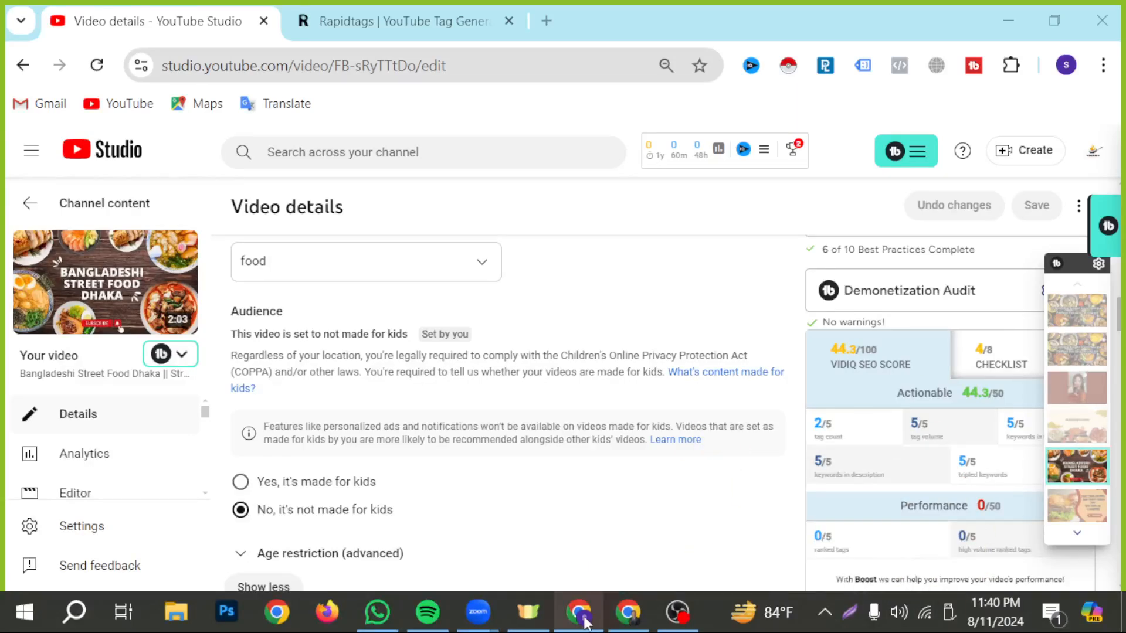
Step: In the YouTube Video SEO Report sheet, link C4 (video 1 Before SEO) to the pasted prnt.sc URL
left_click(628, 611)
left_click(361, 26)
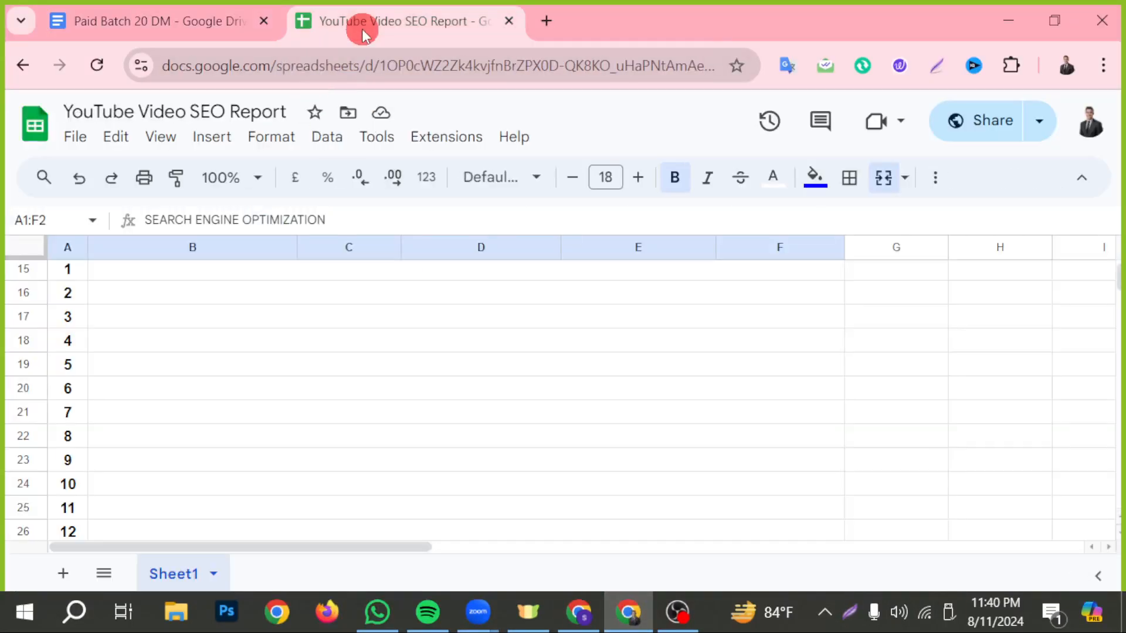
scroll(464, 434, "up", 5)
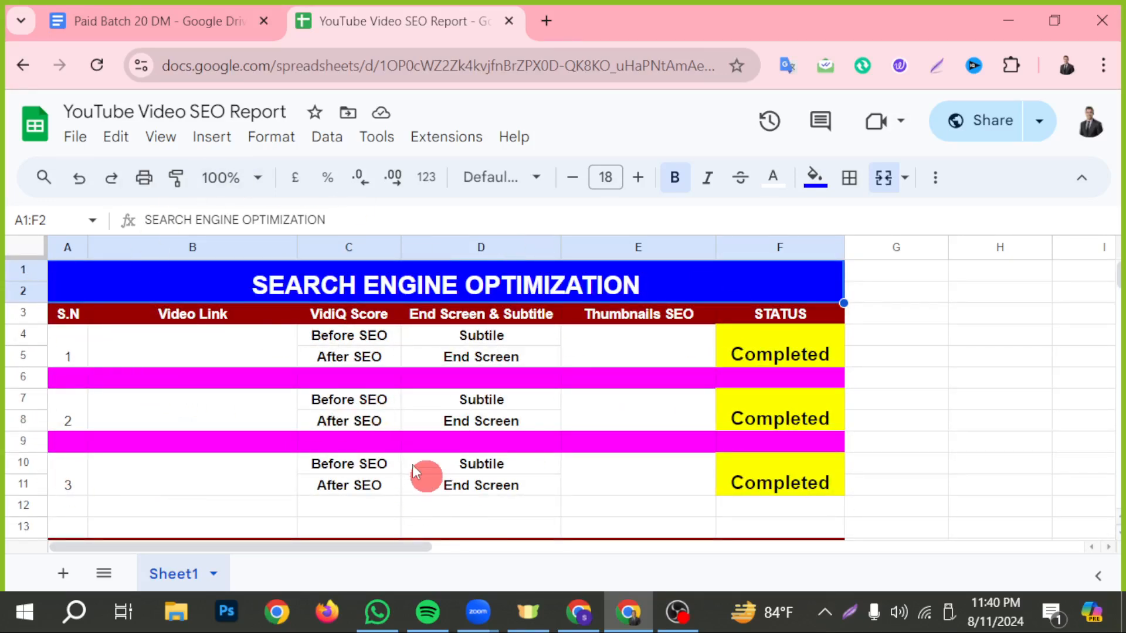
left_click(333, 340)
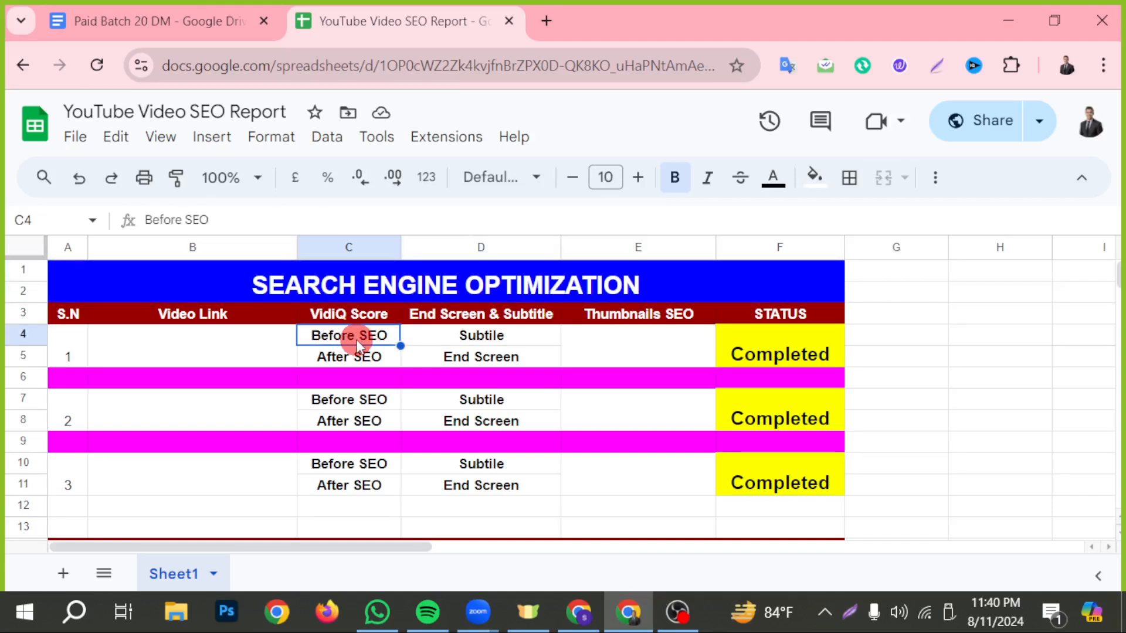
right_click(350, 340)
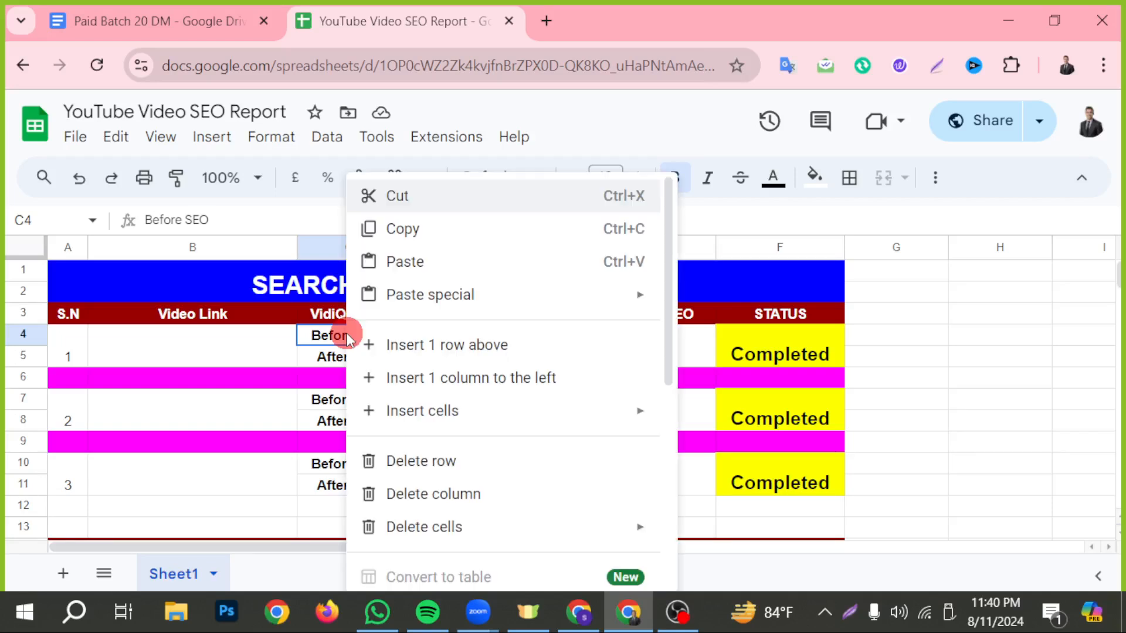
scroll(495, 449, "down", 5)
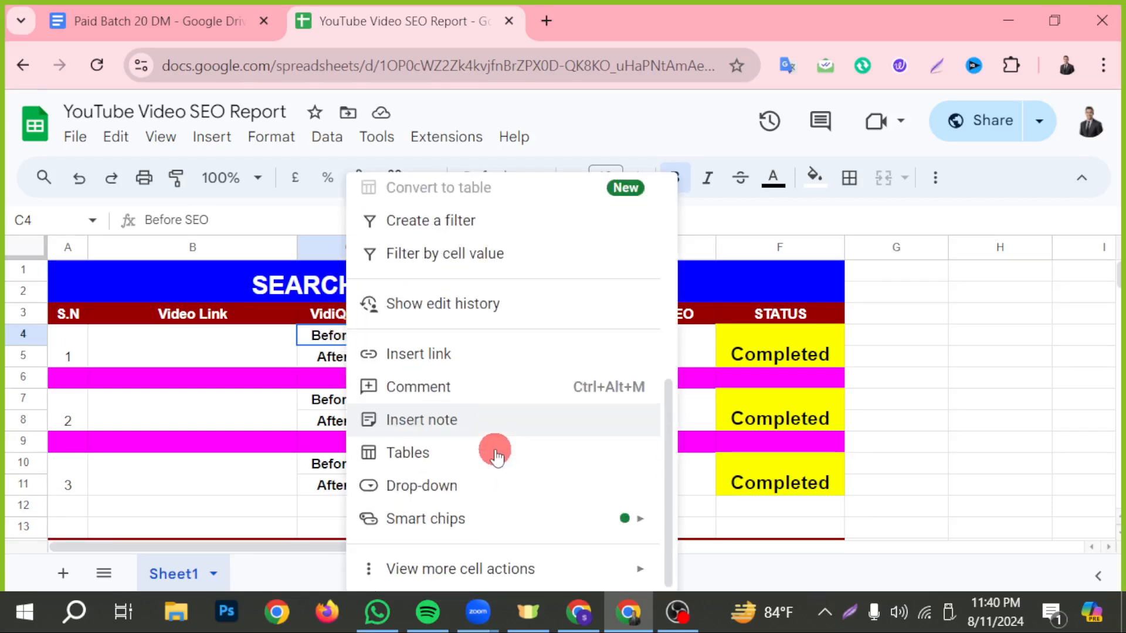
left_click(424, 356)
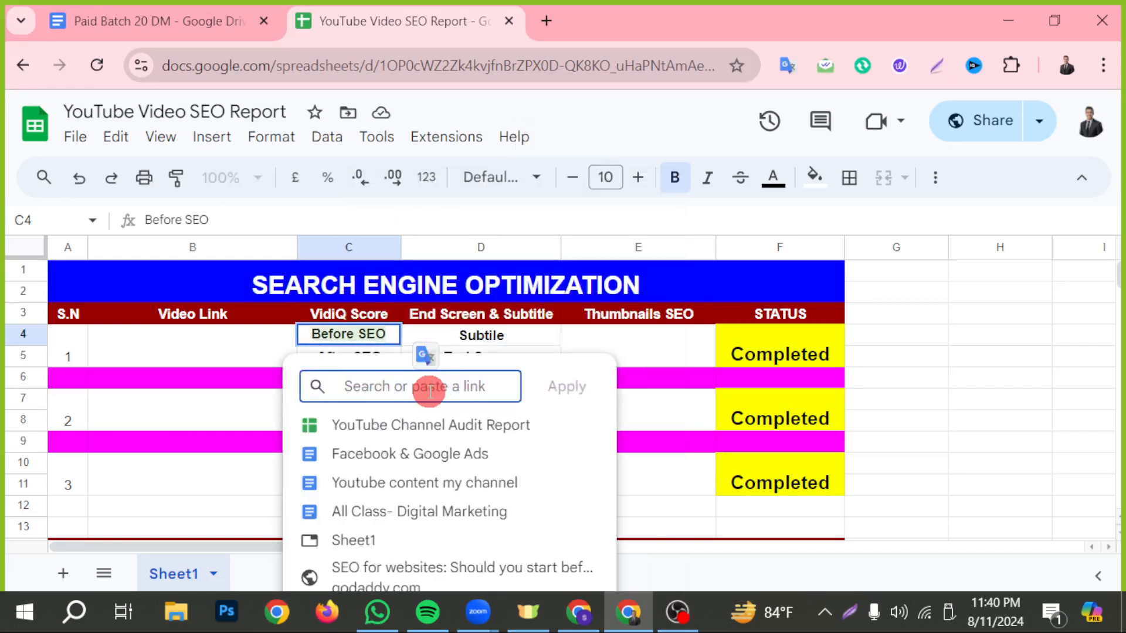
key("ctrl+v")
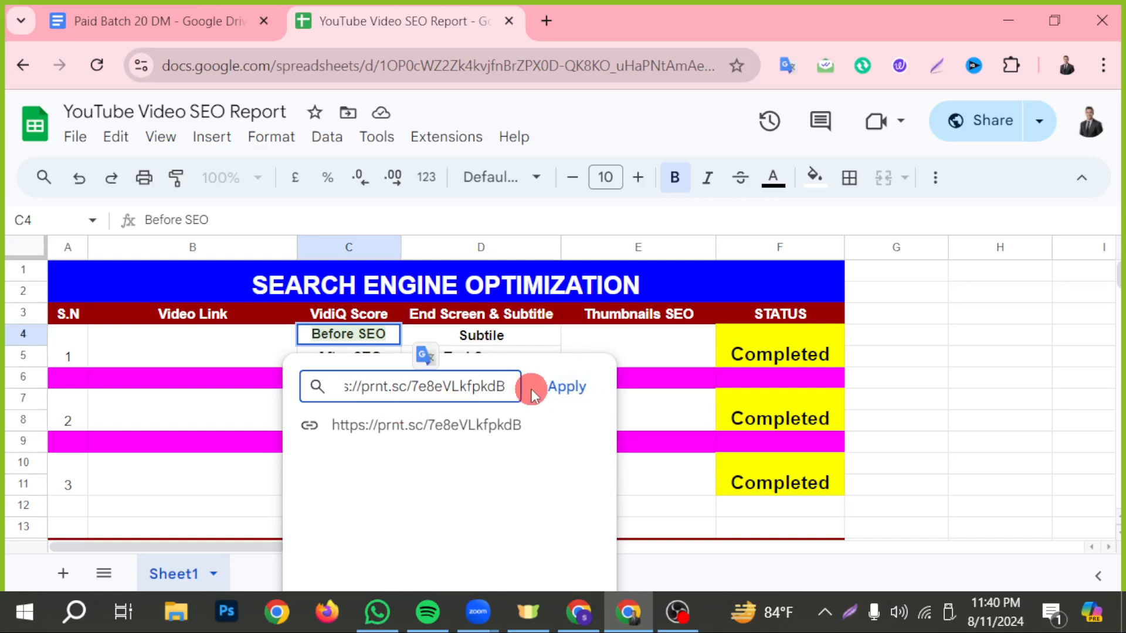
left_click(552, 388)
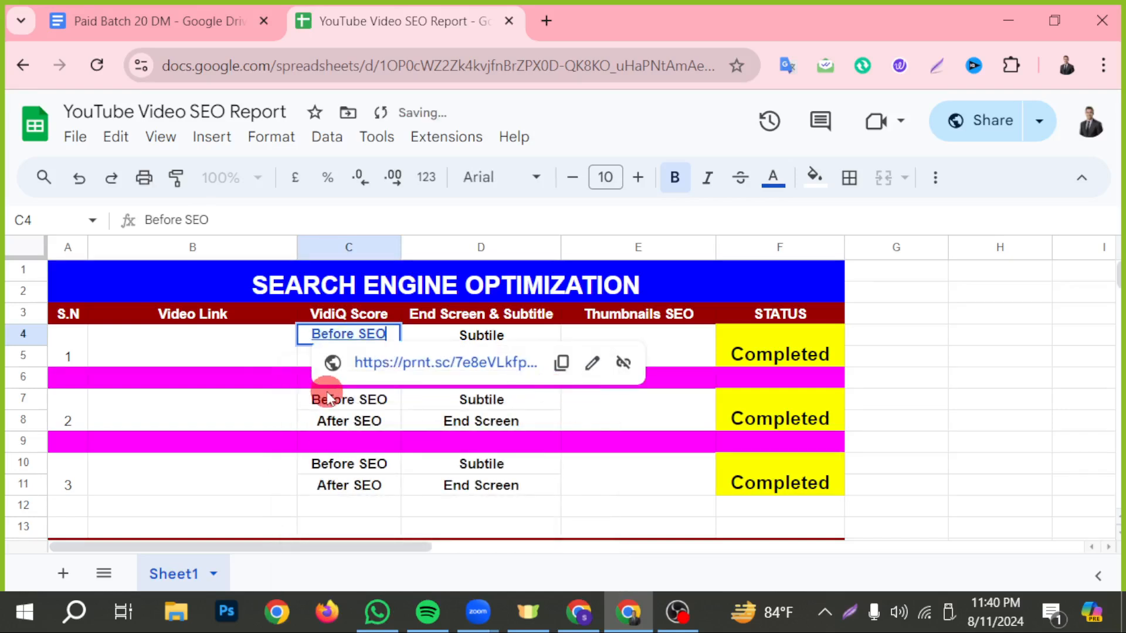
left_click(235, 351)
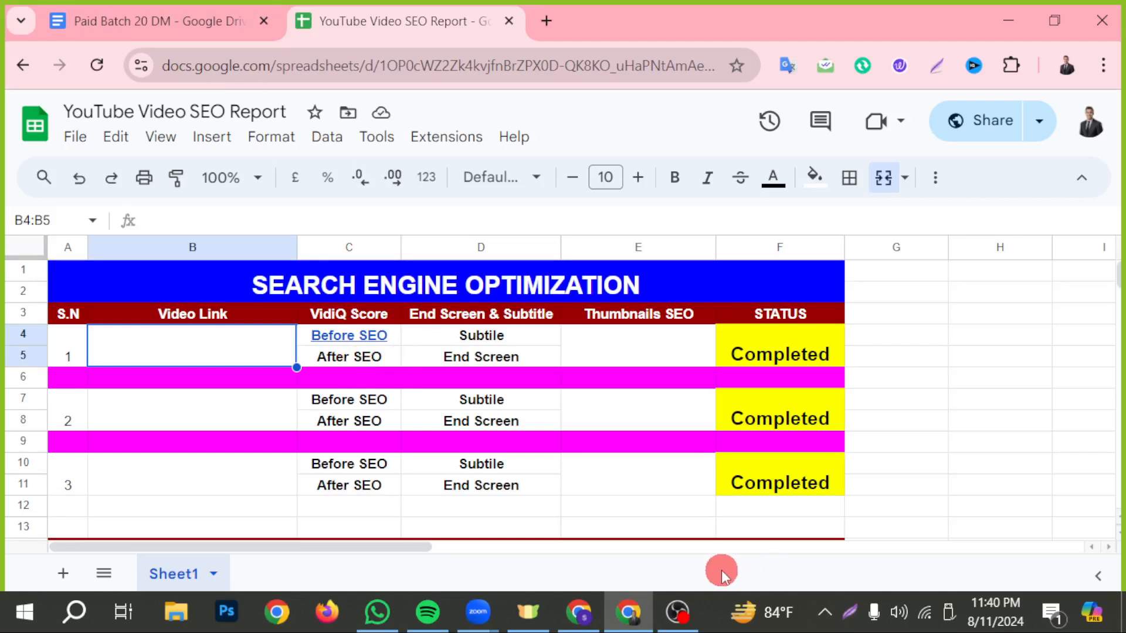
Step: Go from the generated tag list back to the video's details page in YouTube Studio
left_click(599, 625)
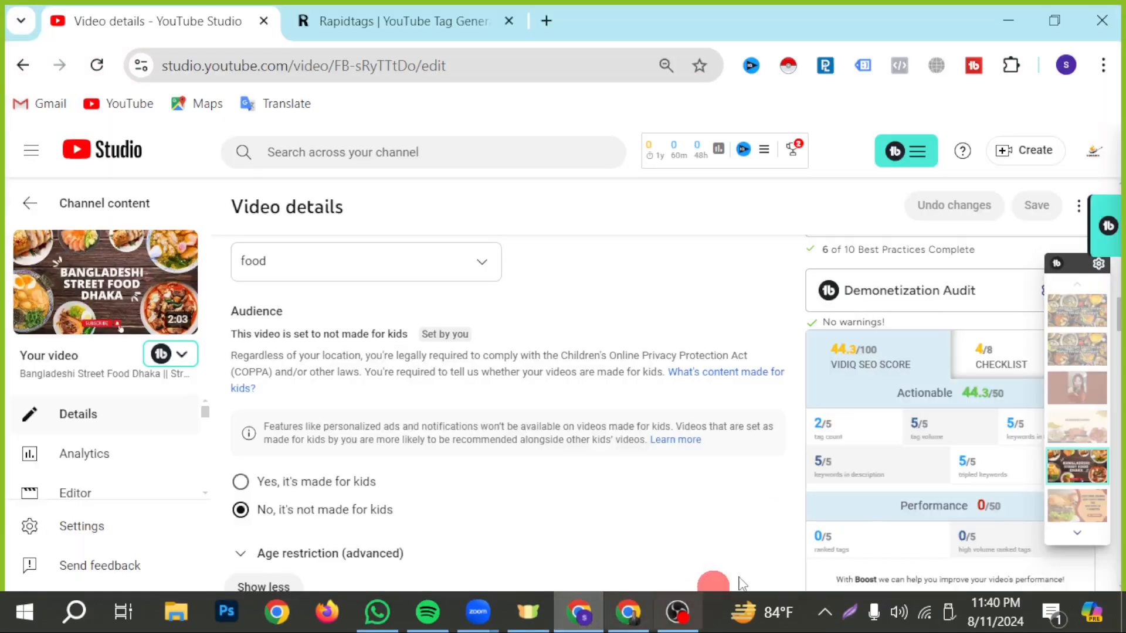
scroll(617, 415, "up", 3)
scroll(607, 439, "up", 3)
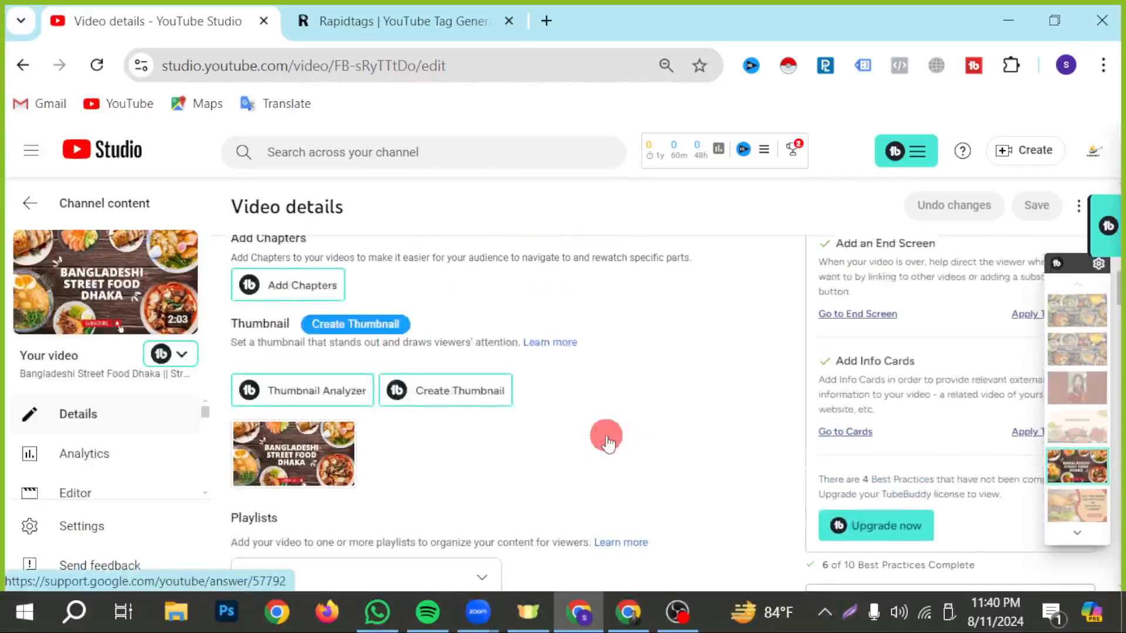
scroll(663, 448, "down", 7)
scroll(518, 445, "up", 10)
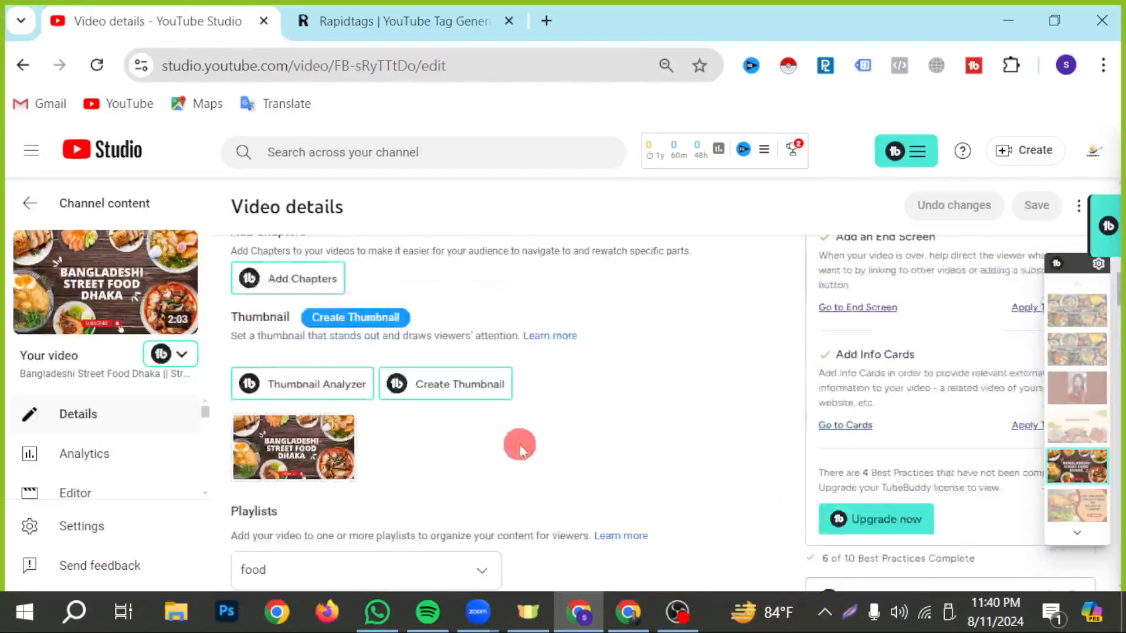
left_click(439, 23)
scroll(377, 387, "down", 5)
left_click(254, 294)
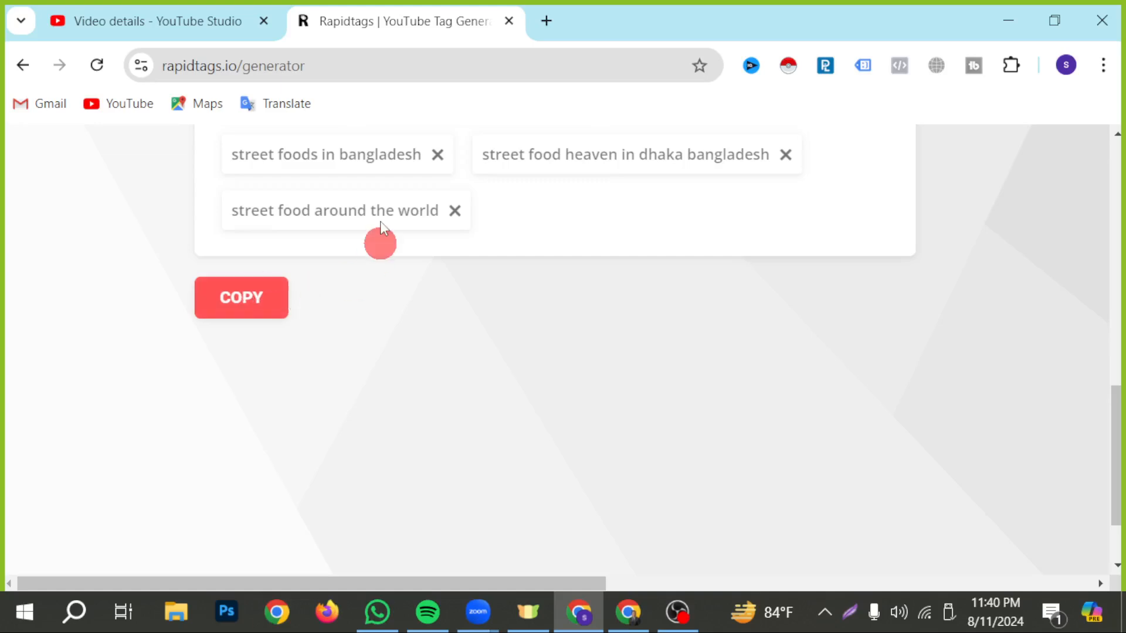
left_click(163, 35)
scroll(381, 389, "down", 15)
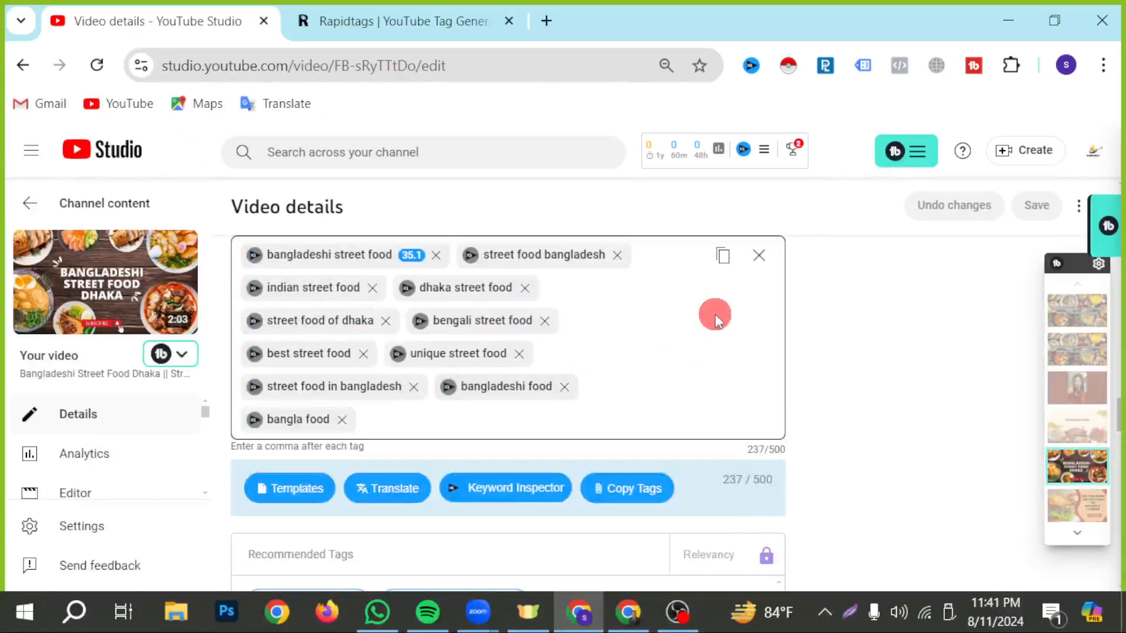
Step: Replace the video's existing tags with the copied generated tags
left_click(755, 261)
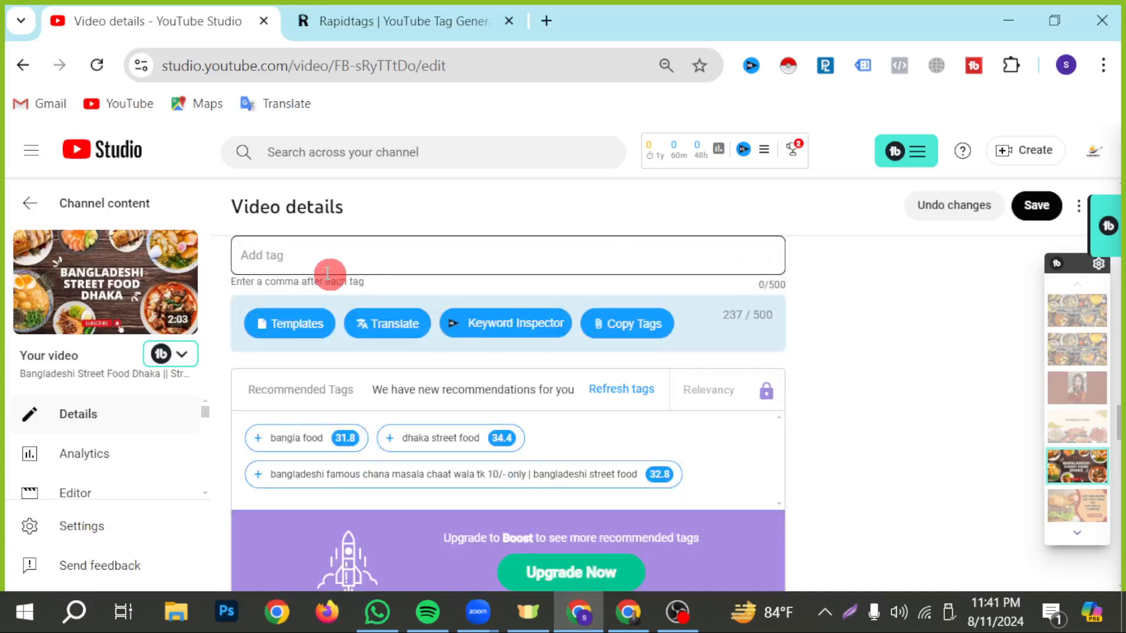
key("ctrl+v")
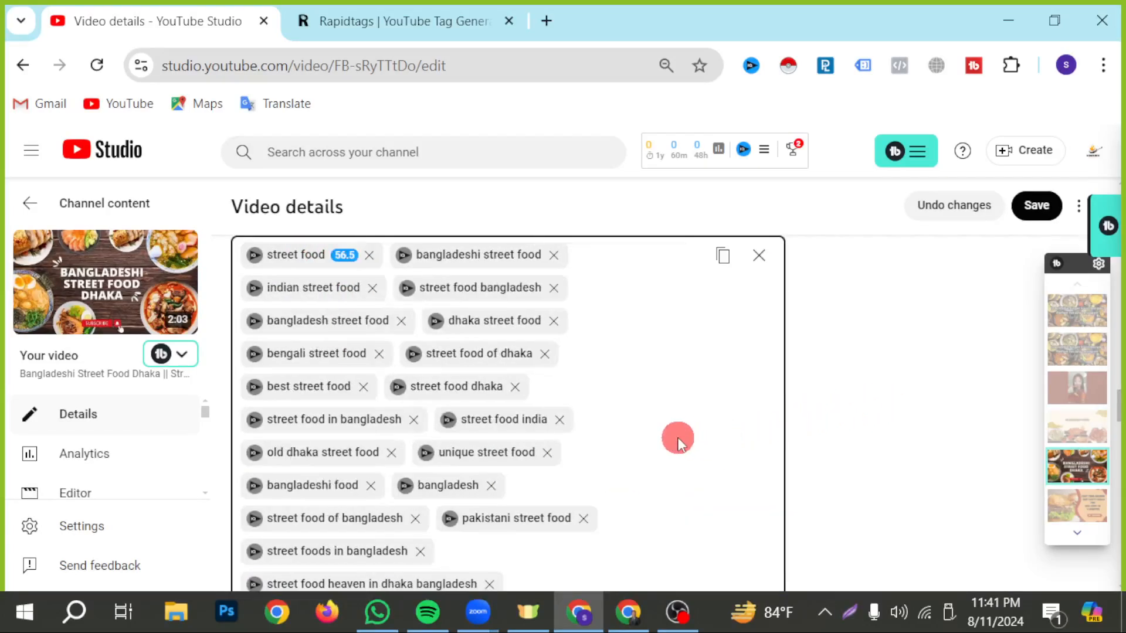
scroll(888, 430, "down", 15)
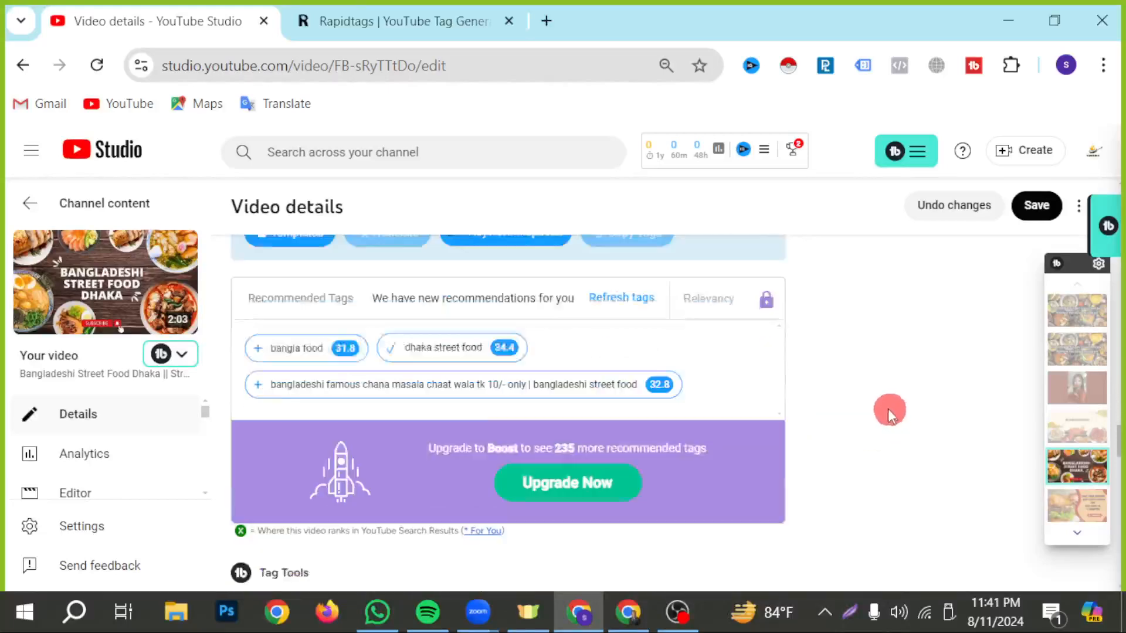
scroll(923, 406, "up", 15)
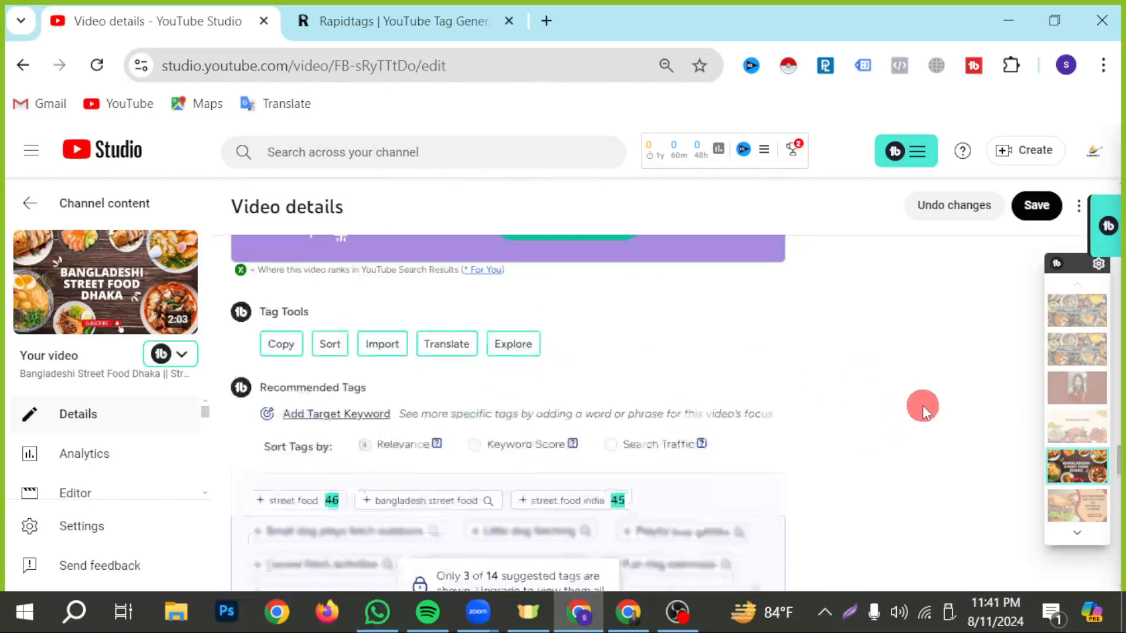
scroll(921, 425, "up", 5)
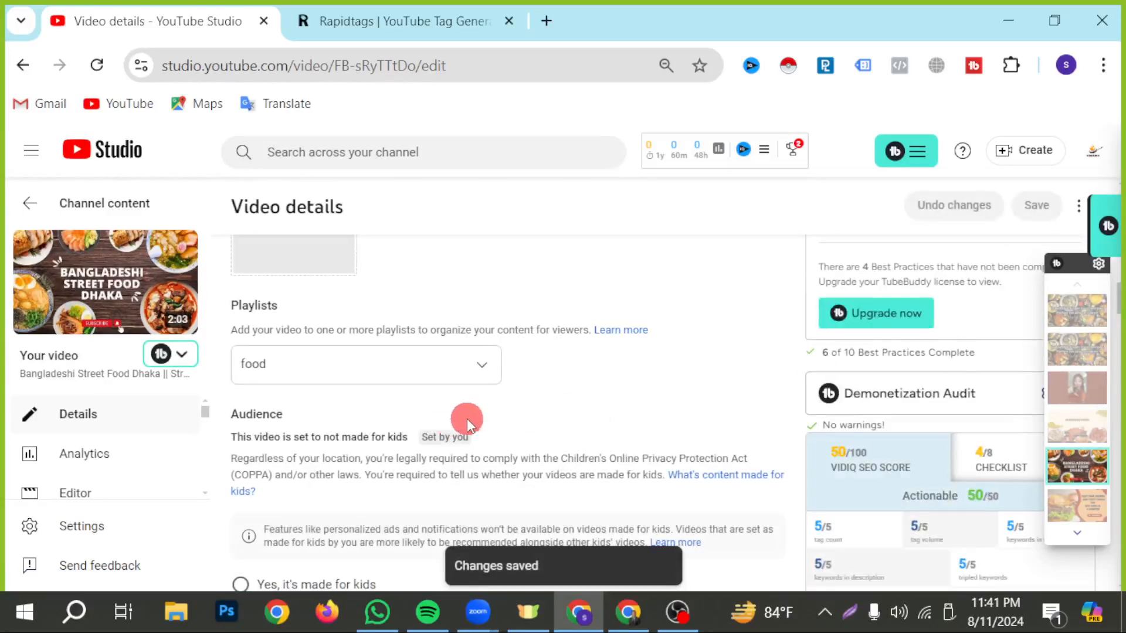
scroll(489, 424, "down", 2)
scroll(956, 504, "down", 2)
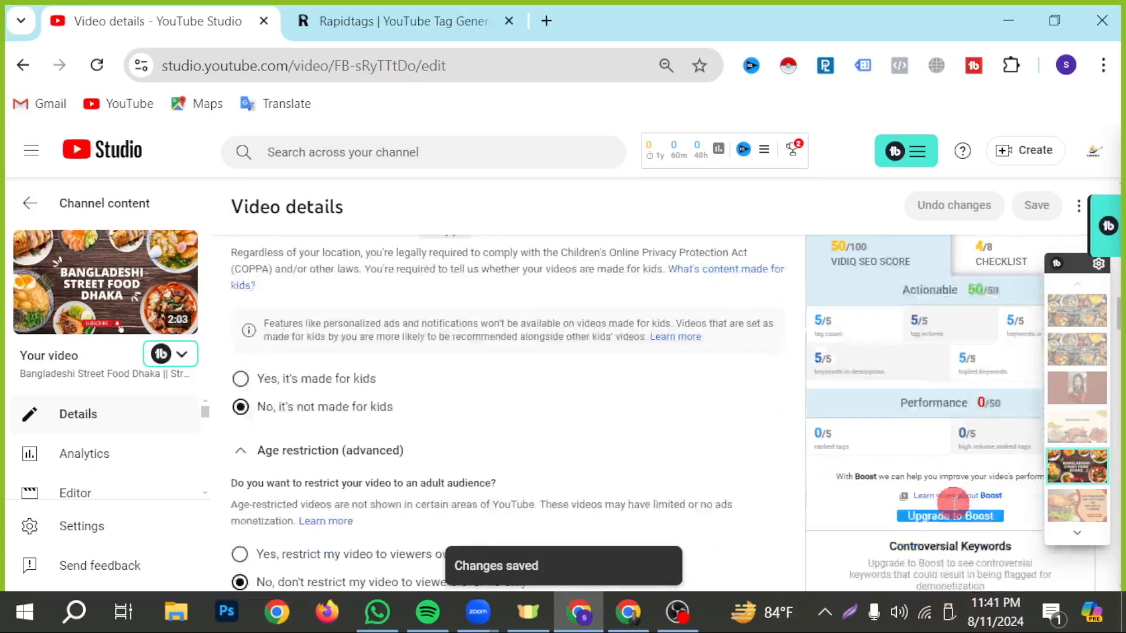
Step: Start a Lightshot screen capture of the page, then cancel it
left_click(848, 612)
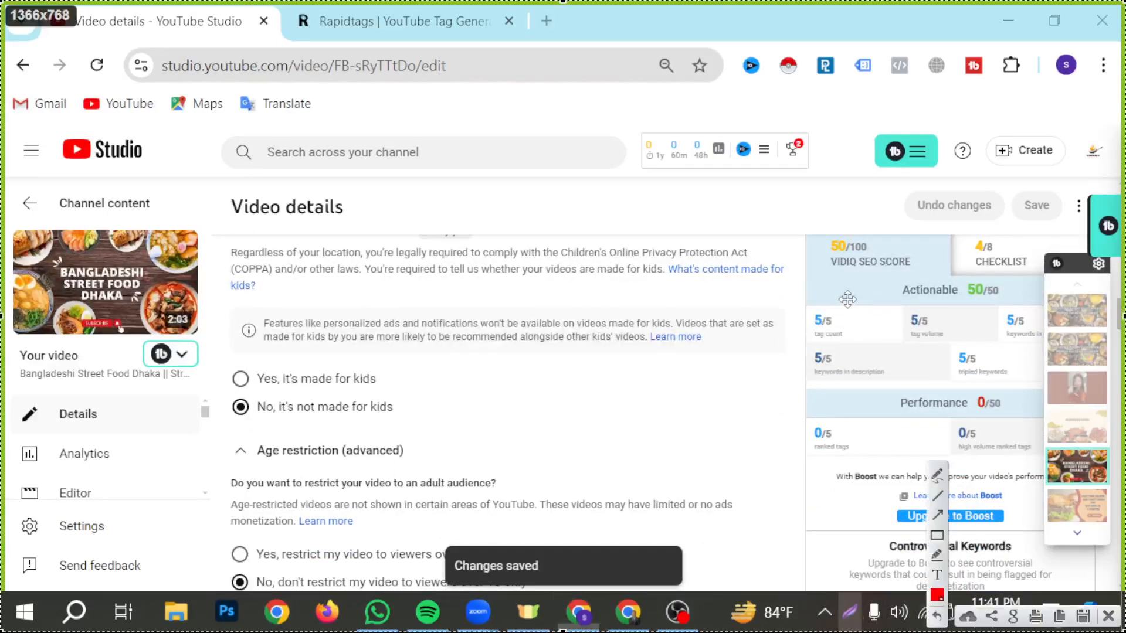
left_click(1108, 615)
scroll(920, 483, "up", 2)
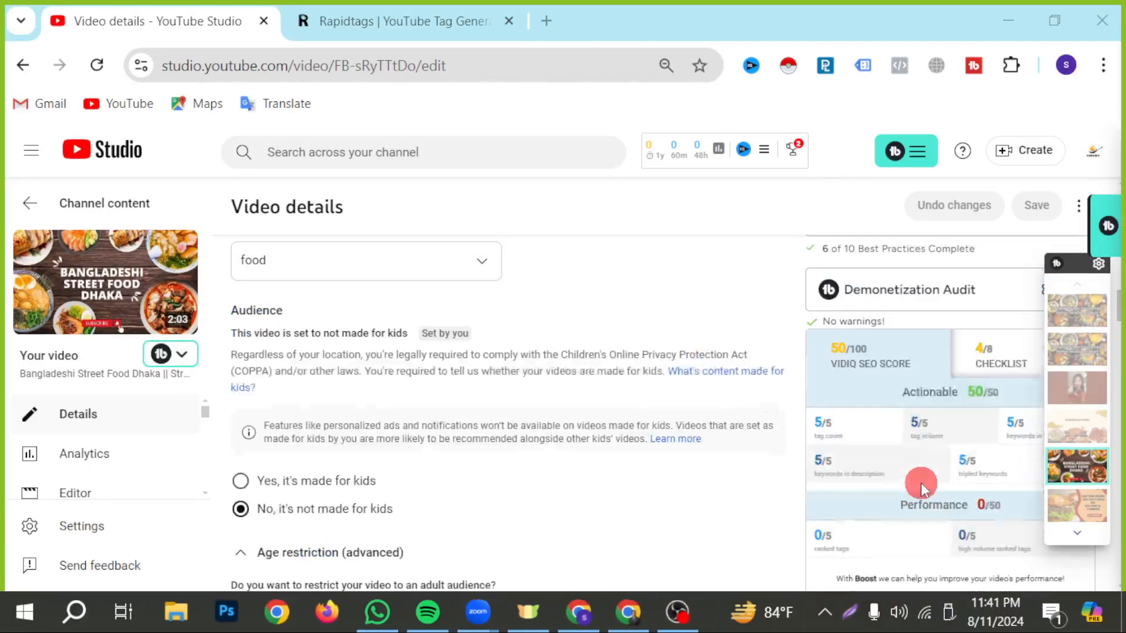
Step: Capture the vidIQ SEO score panel showing 50/100 and upload it to prnt.sc
left_click(854, 613)
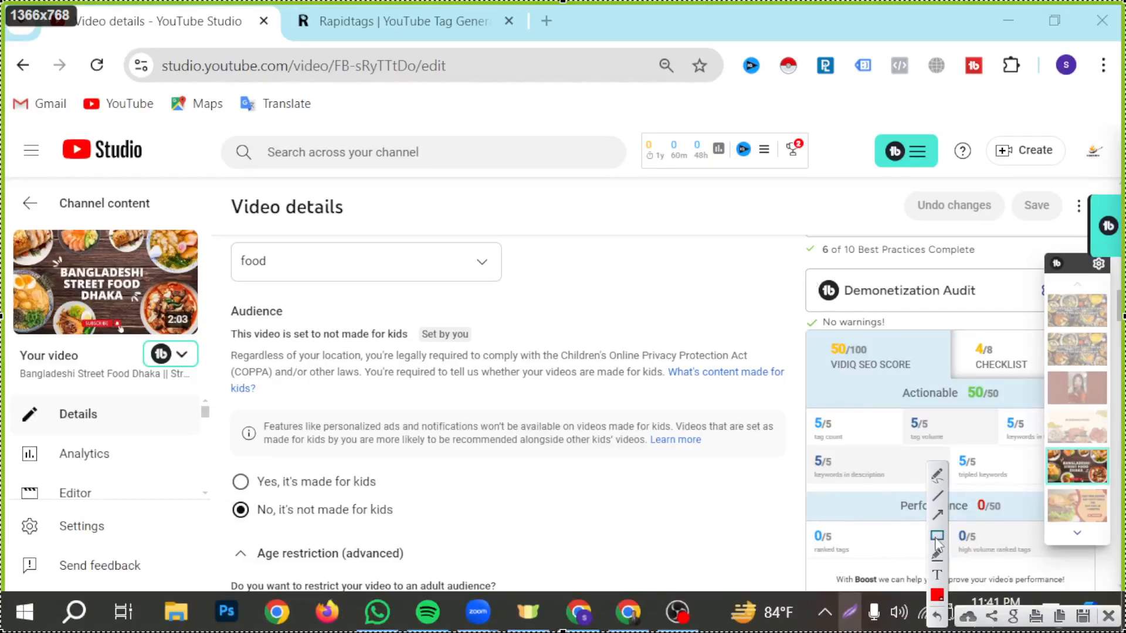
mouse_move(799, 319)
left_mouse_down()
mouse_move(992, 545)
mouse_move(1041, 559)
mouse_move(1045, 545)
mouse_move(1045, 561)
left_mouse_up()
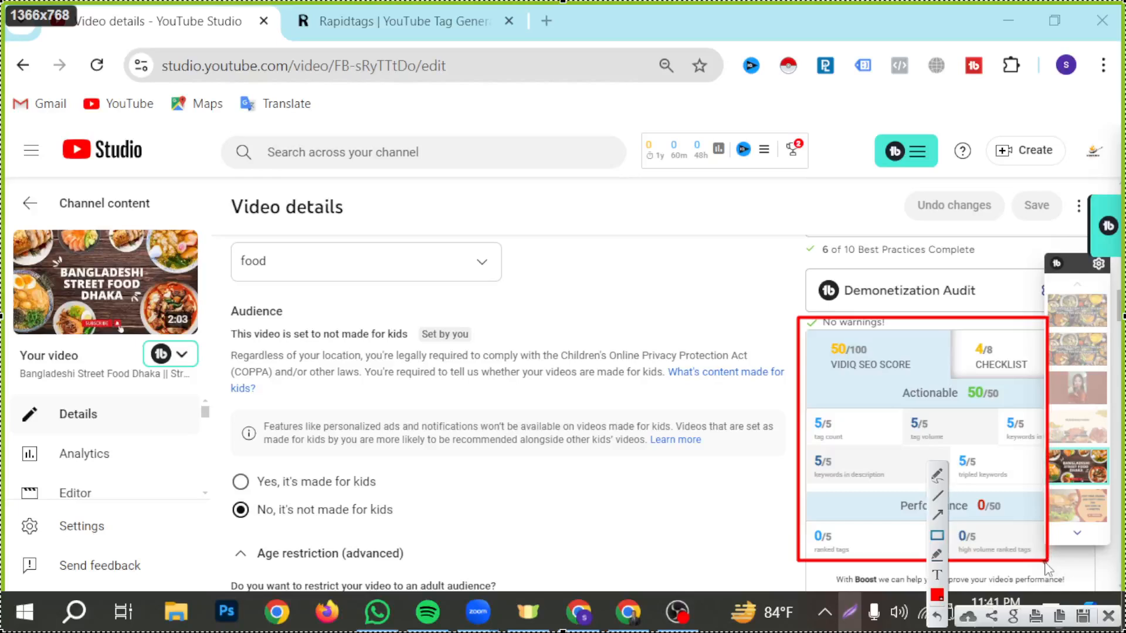
left_click(970, 619)
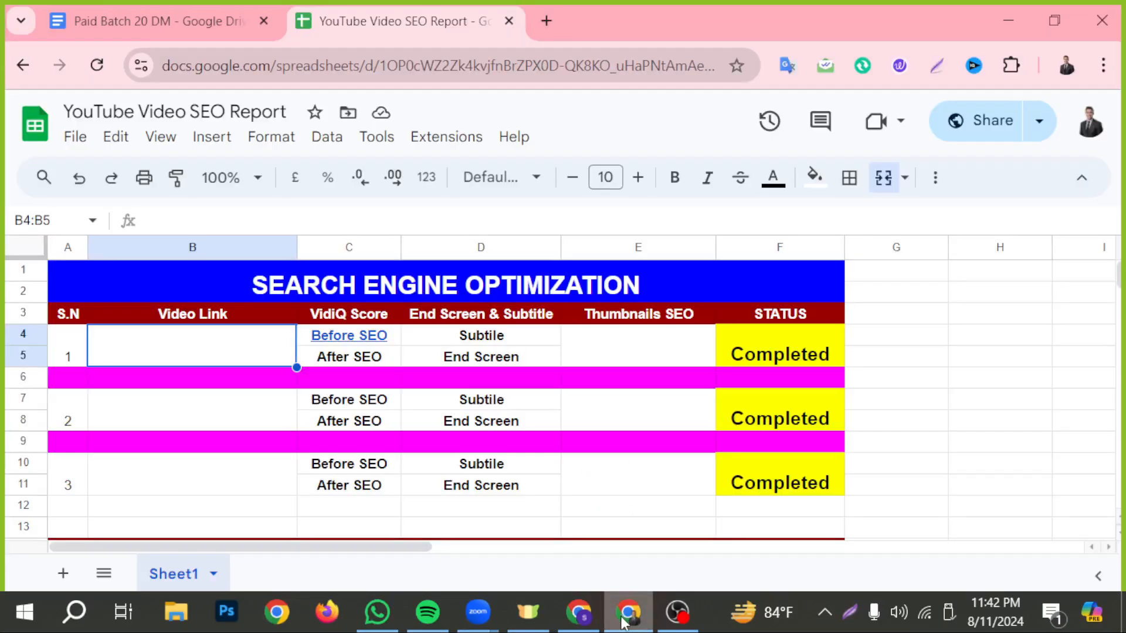
Step: Link the After SEO cell C5 to the pasted prnt.sc screenshot URL
left_click(628, 612)
left_click(335, 357)
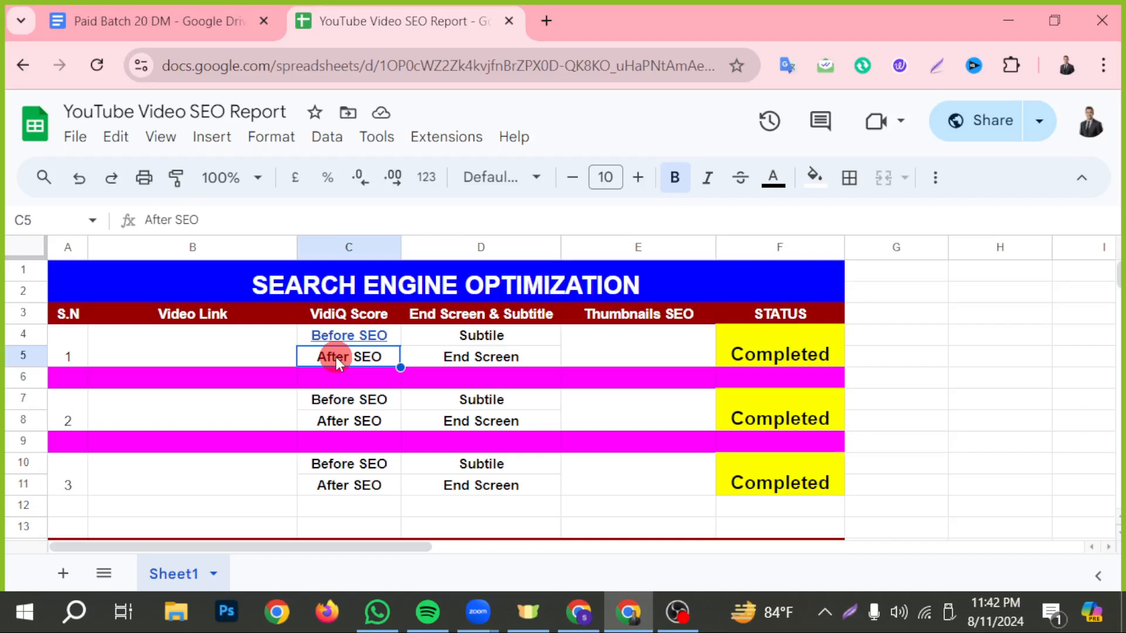
right_click(341, 354)
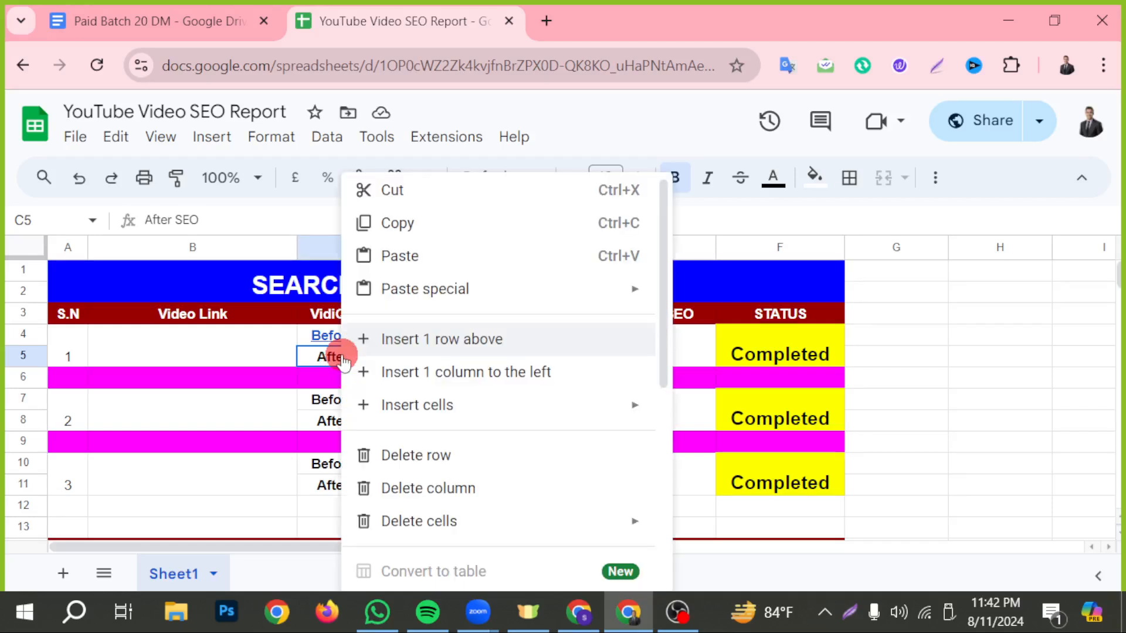
scroll(418, 436, "down", 5)
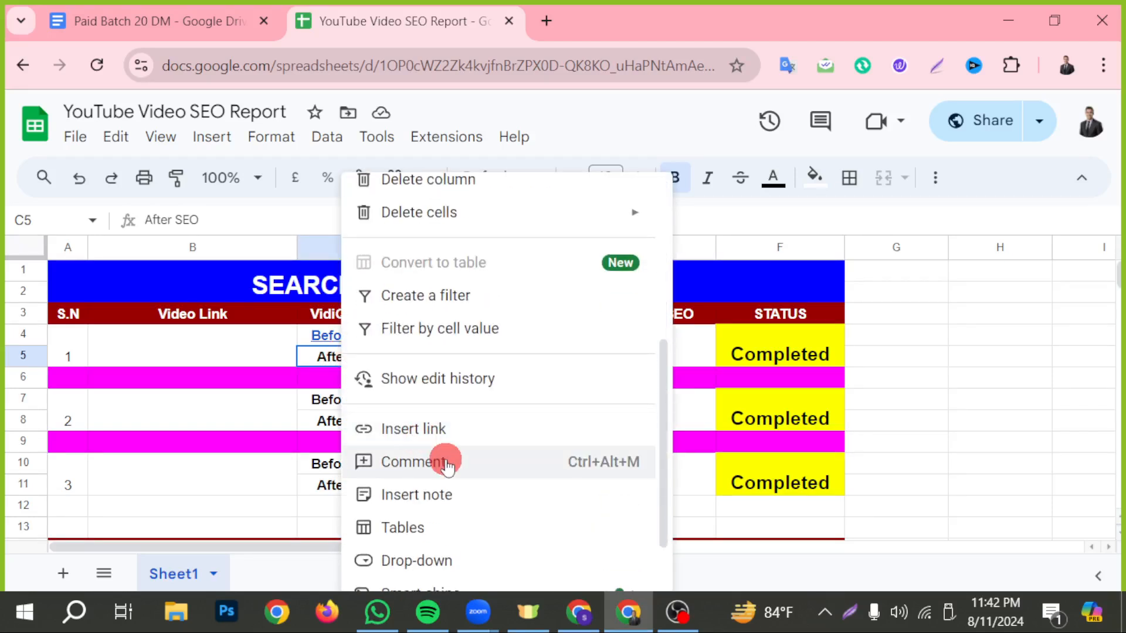
left_click(402, 432)
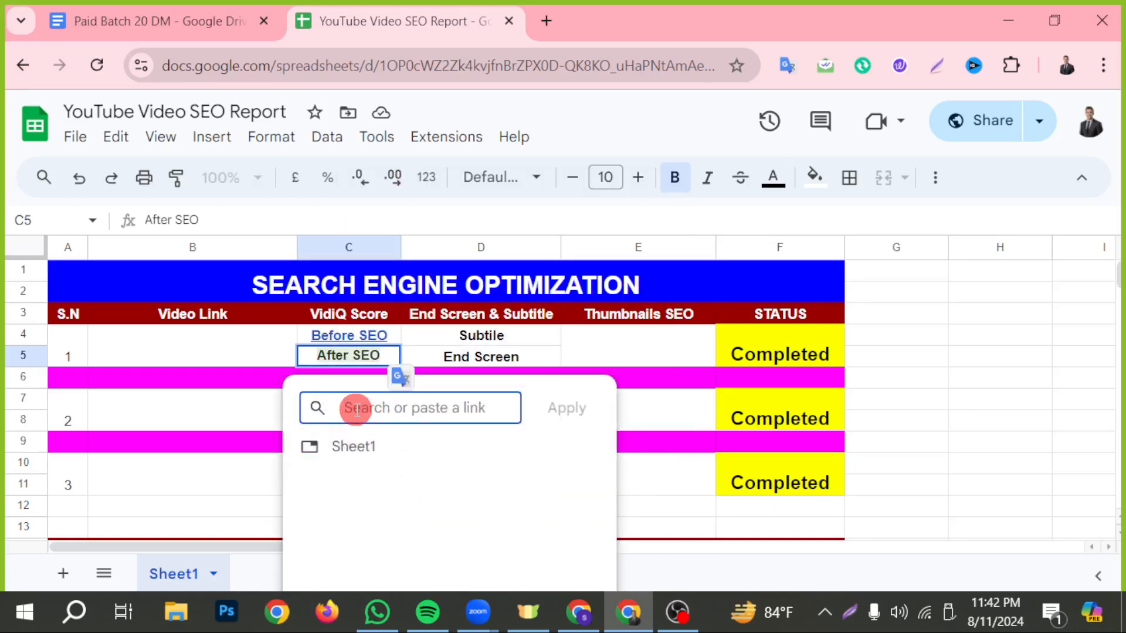
key("ctrl+v")
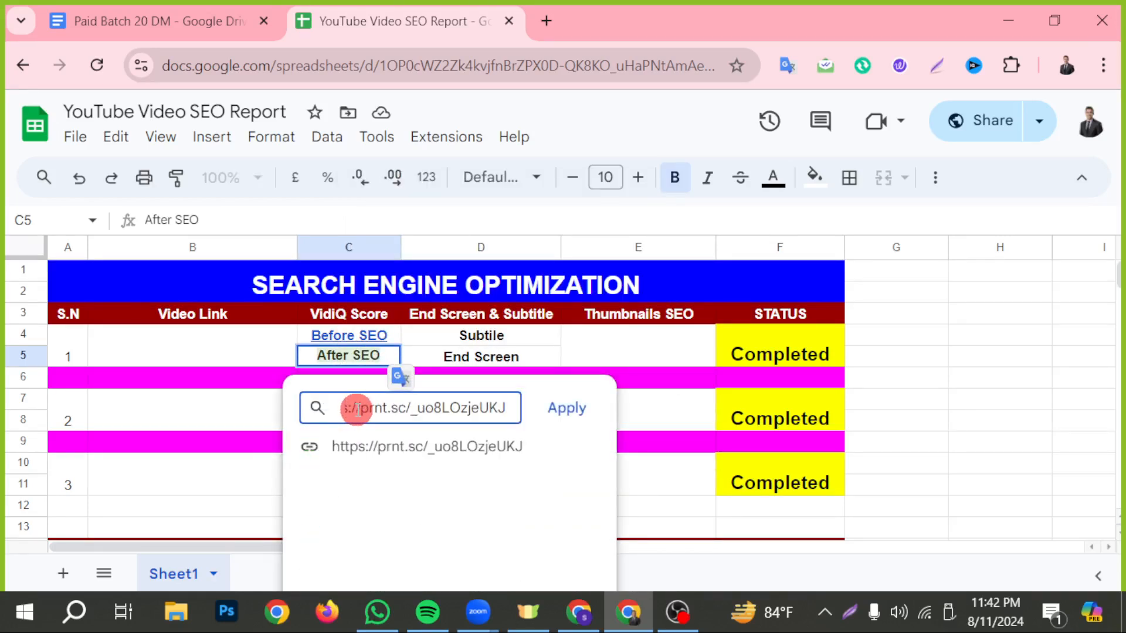
left_click(567, 409)
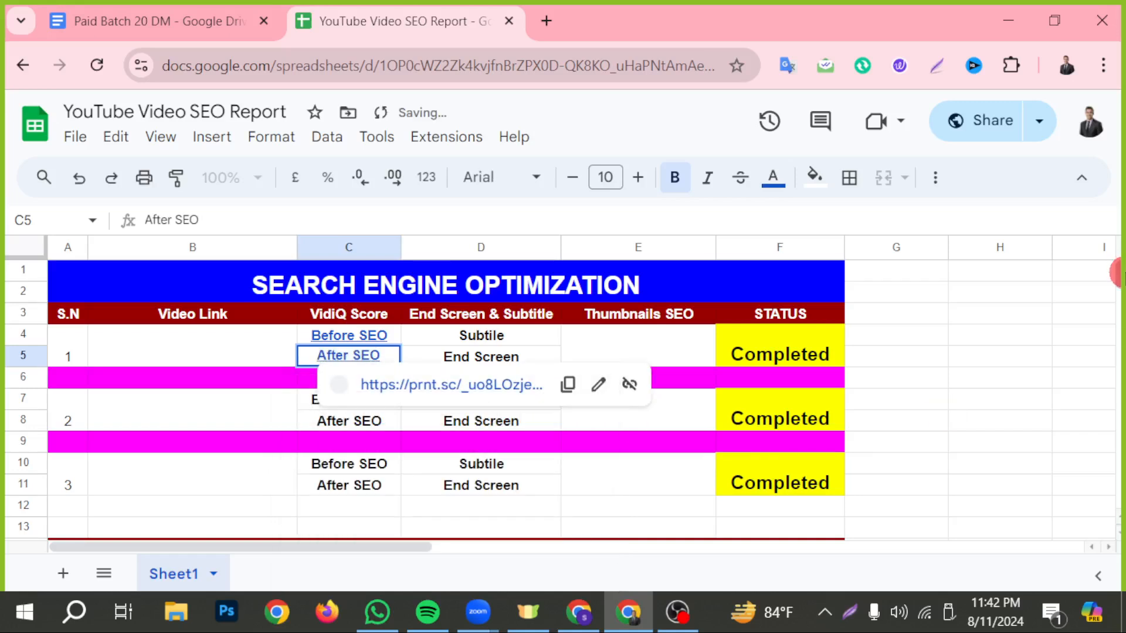
left_click(171, 354)
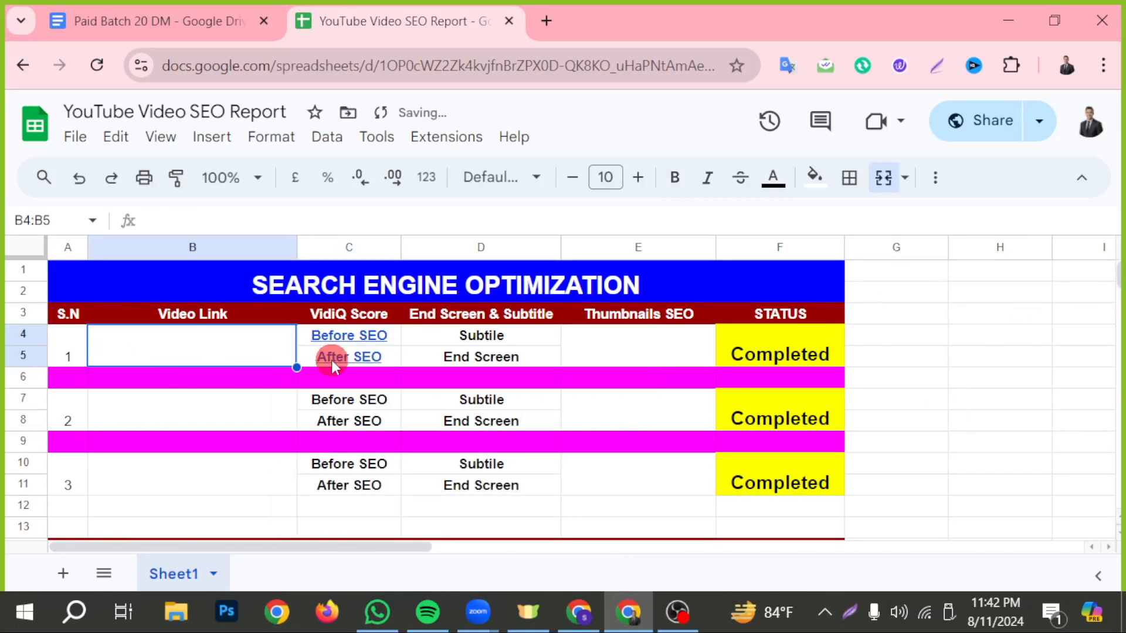
left_click(346, 337)
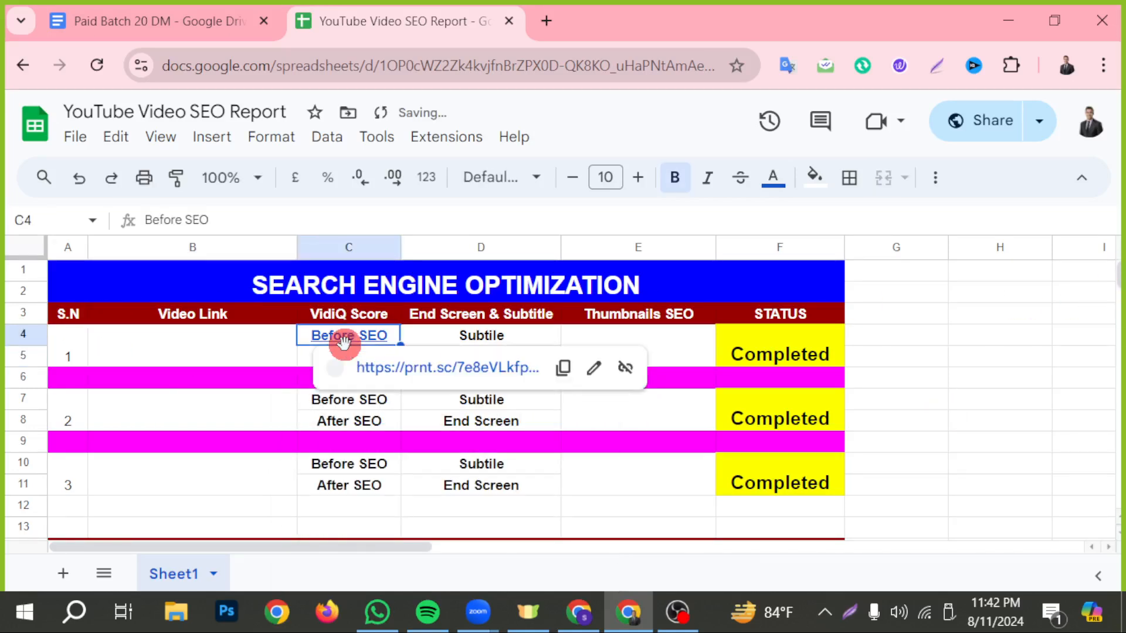
Step: Open C4's Before SEO screenshot link to check the 44.3 vidIQ score
left_click(413, 367)
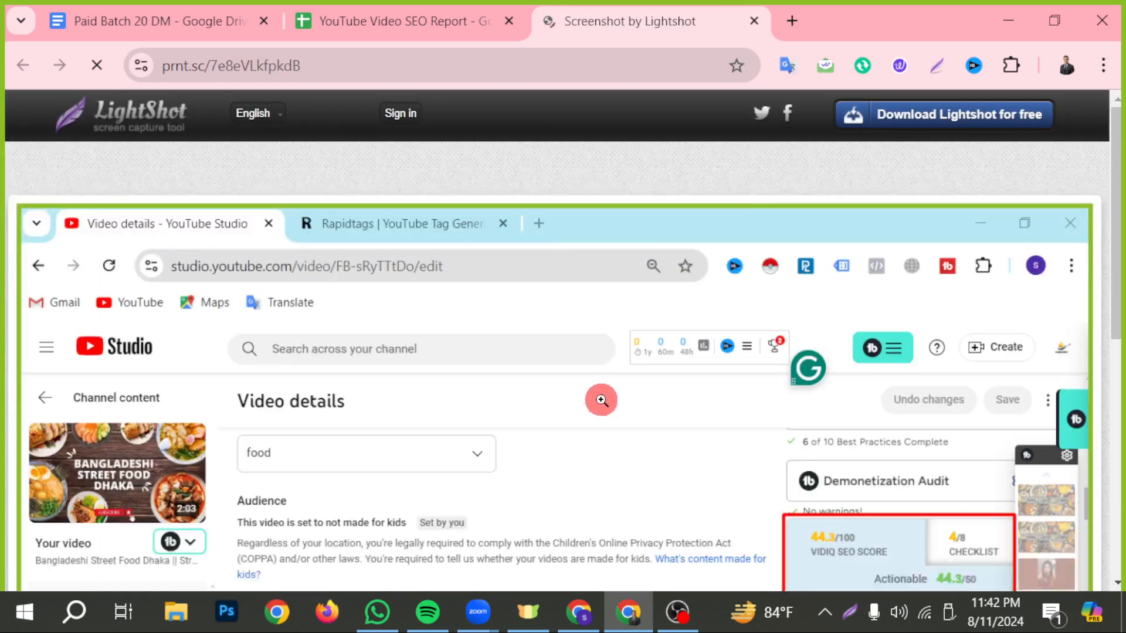
scroll(599, 398, "down", 1)
scroll(897, 445, "down", 2)
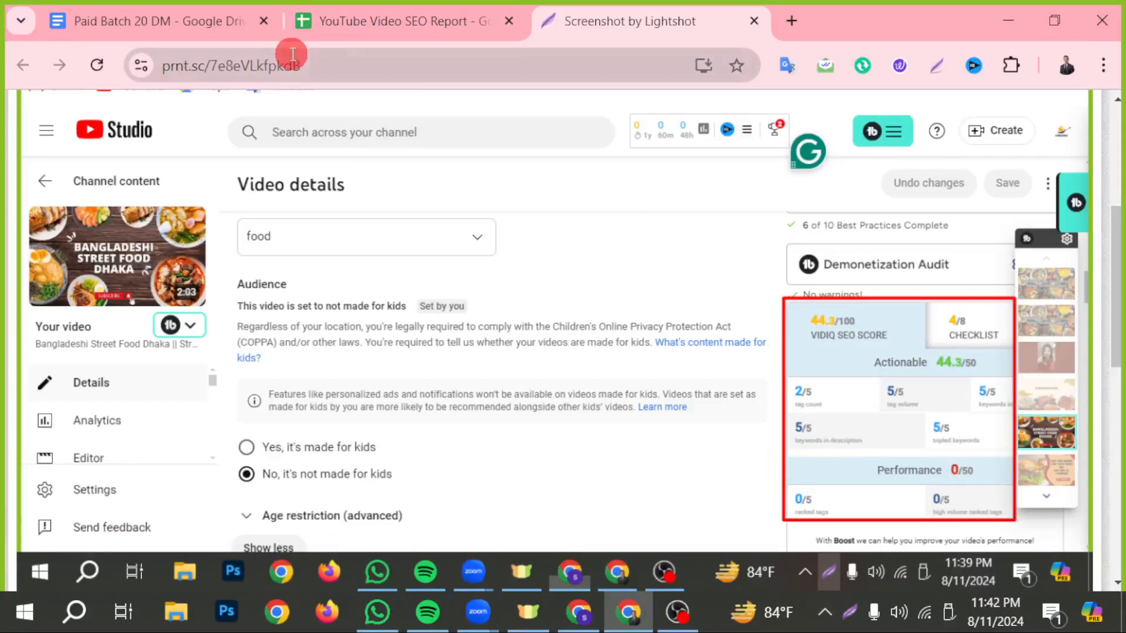
left_click(406, 26)
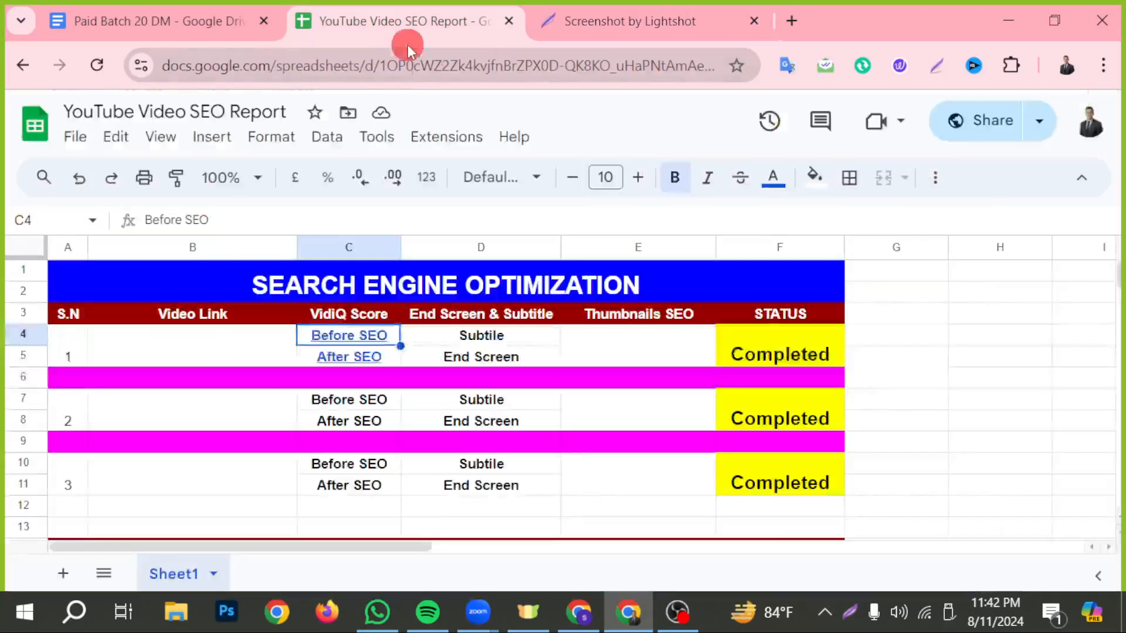
Step: Open C5's After SEO screenshot link, fit it to the page, and confirm the 50 score
left_click(338, 360)
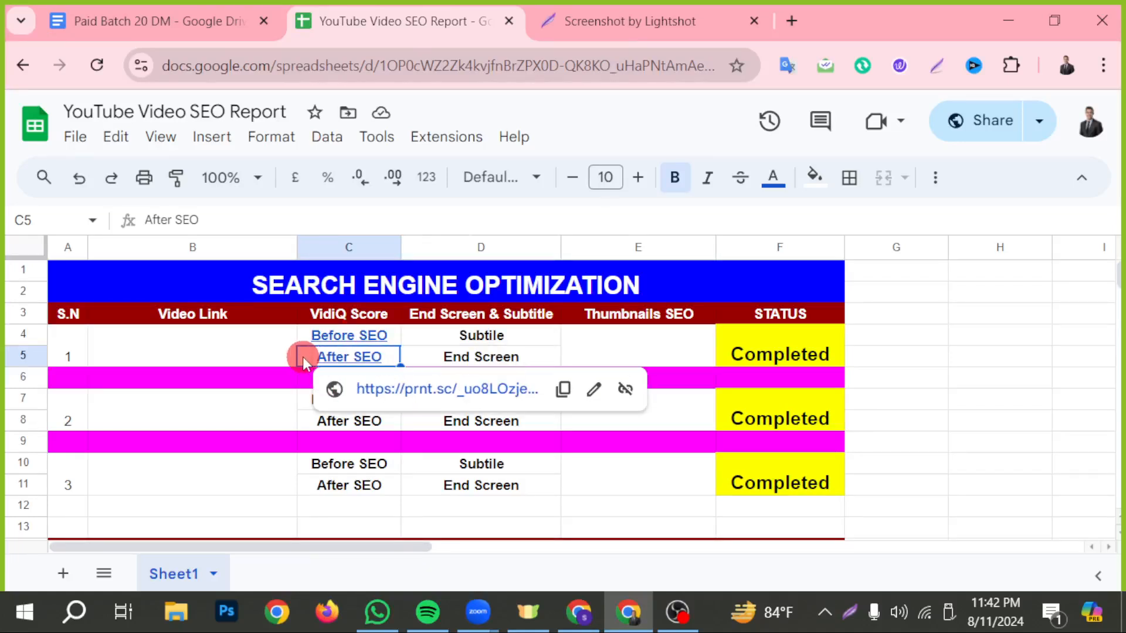
left_click(370, 389)
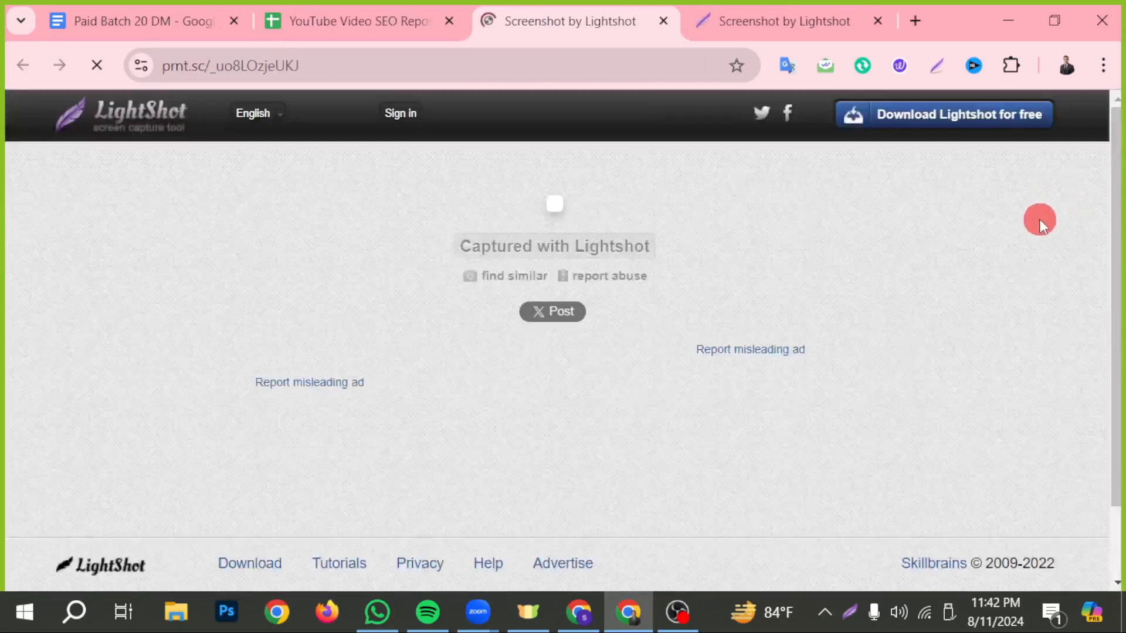
scroll(940, 344, "down", 7)
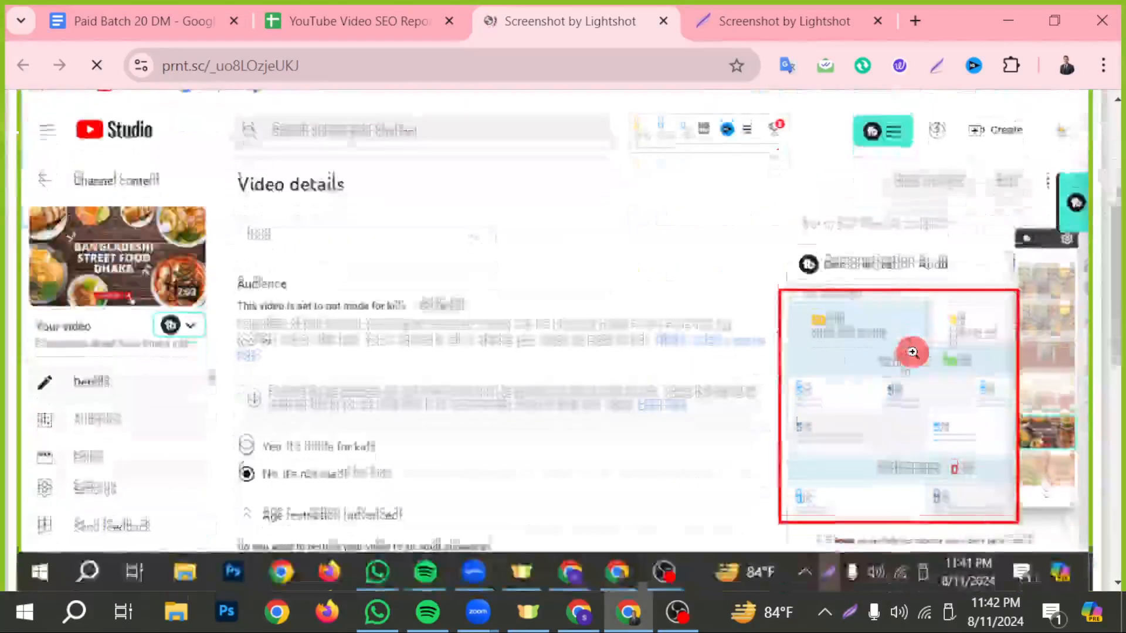
scroll(824, 398, "down", 2)
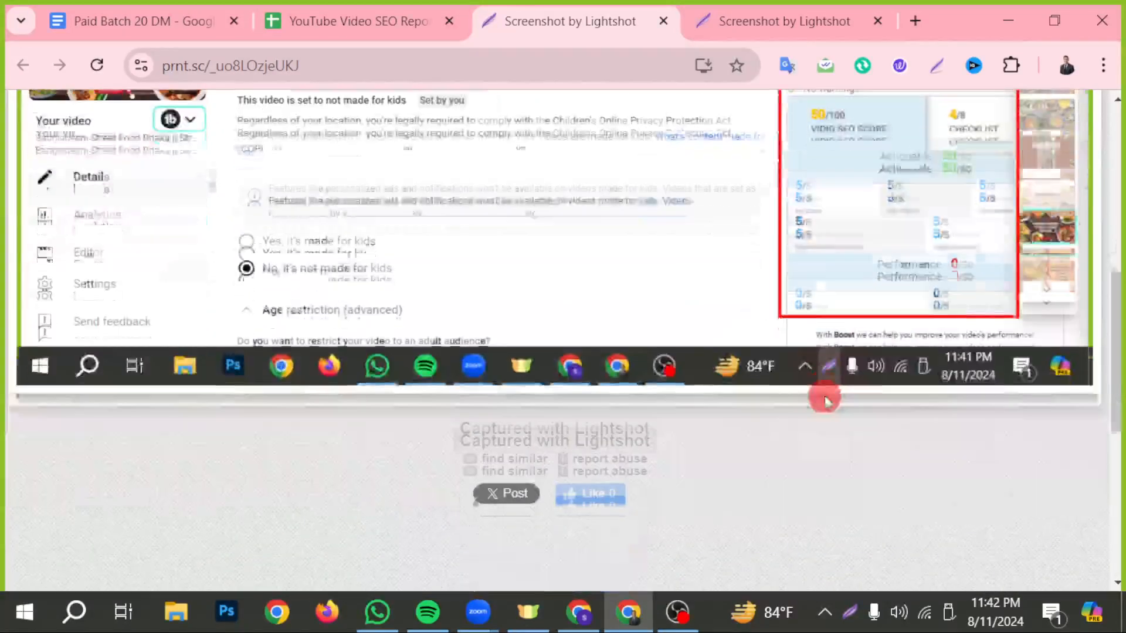
scroll(864, 384, "up", 4)
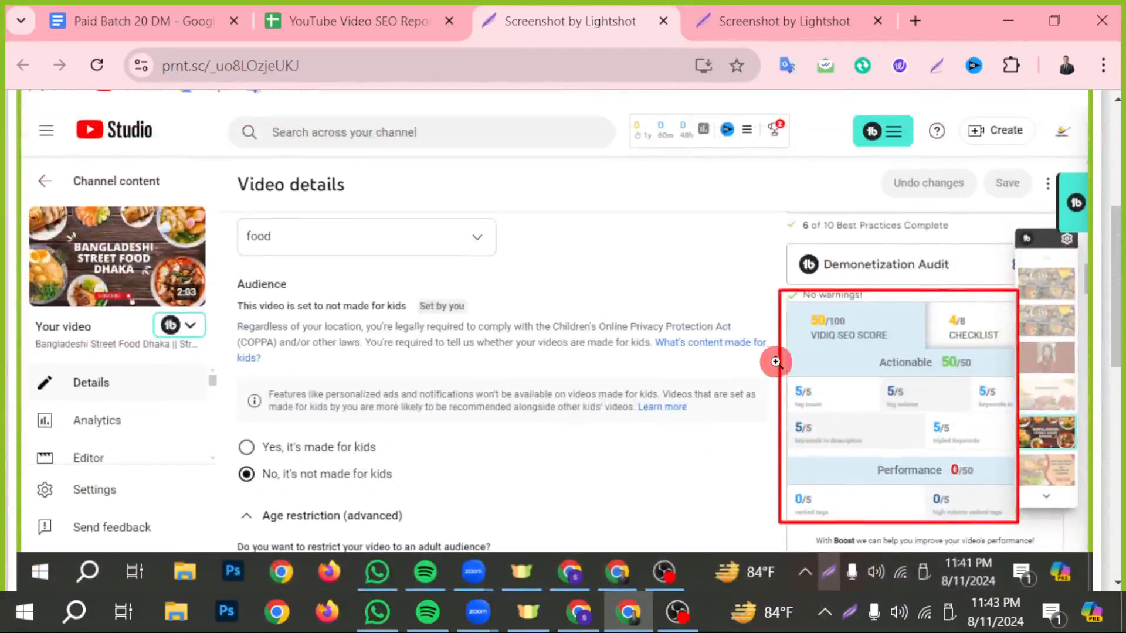
left_click(776, 362)
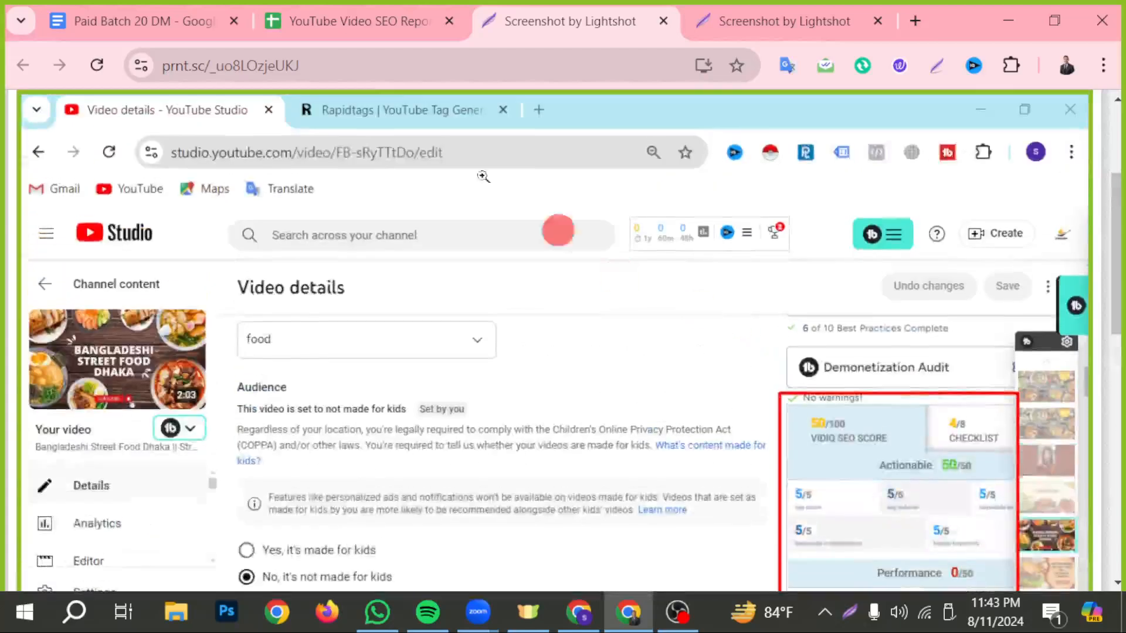
left_click(326, 25)
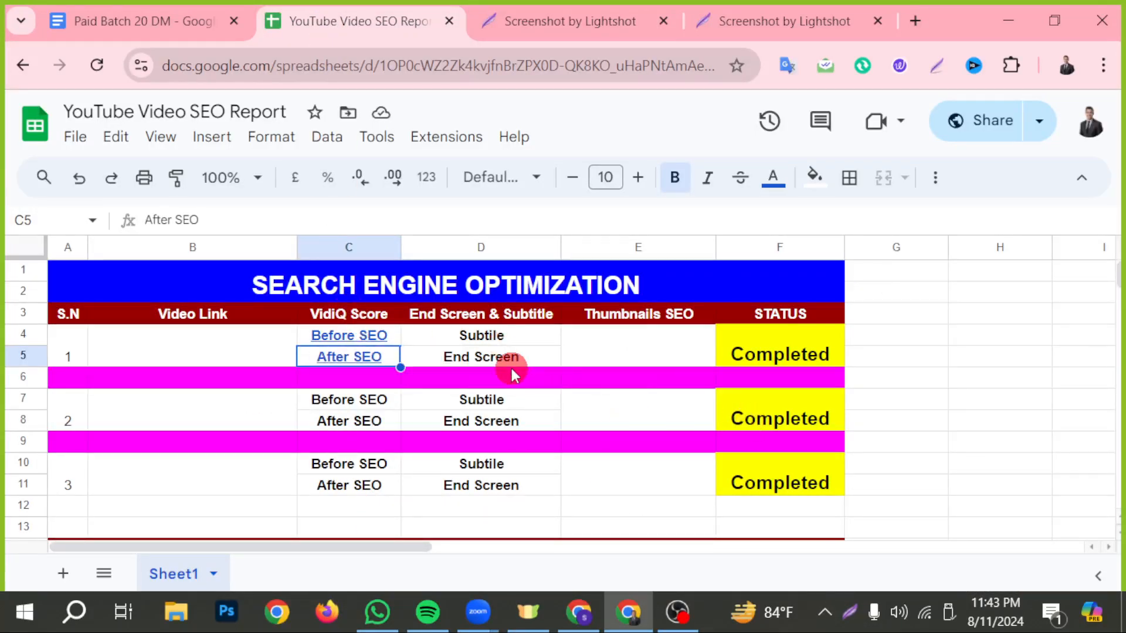
left_click(593, 610)
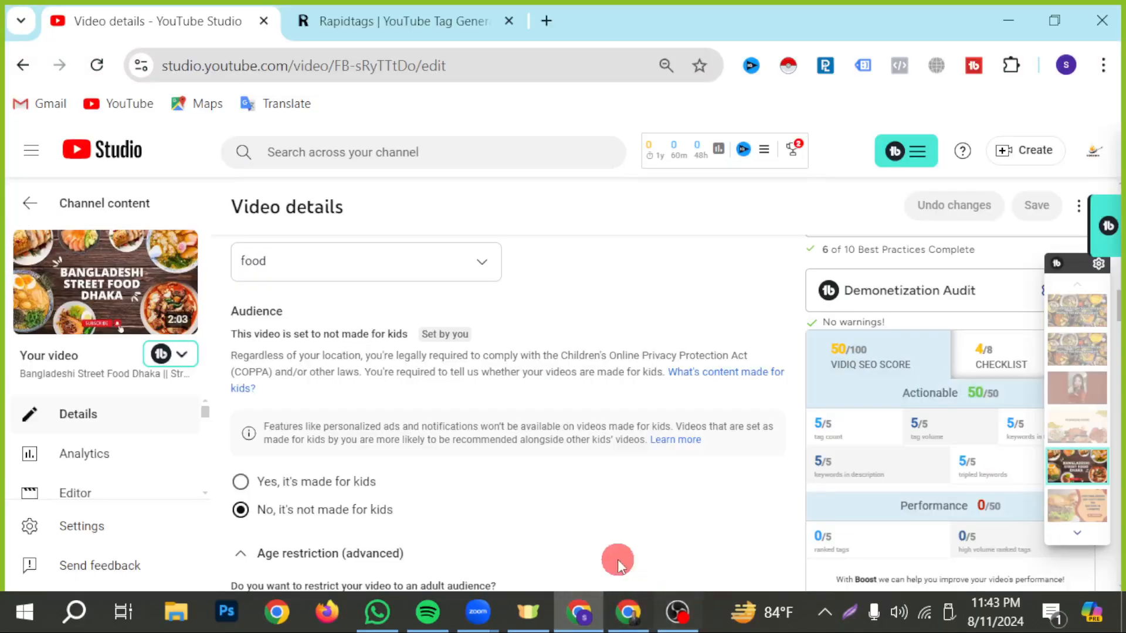
scroll(505, 420, "down", 2)
scroll(494, 435, "up", 15)
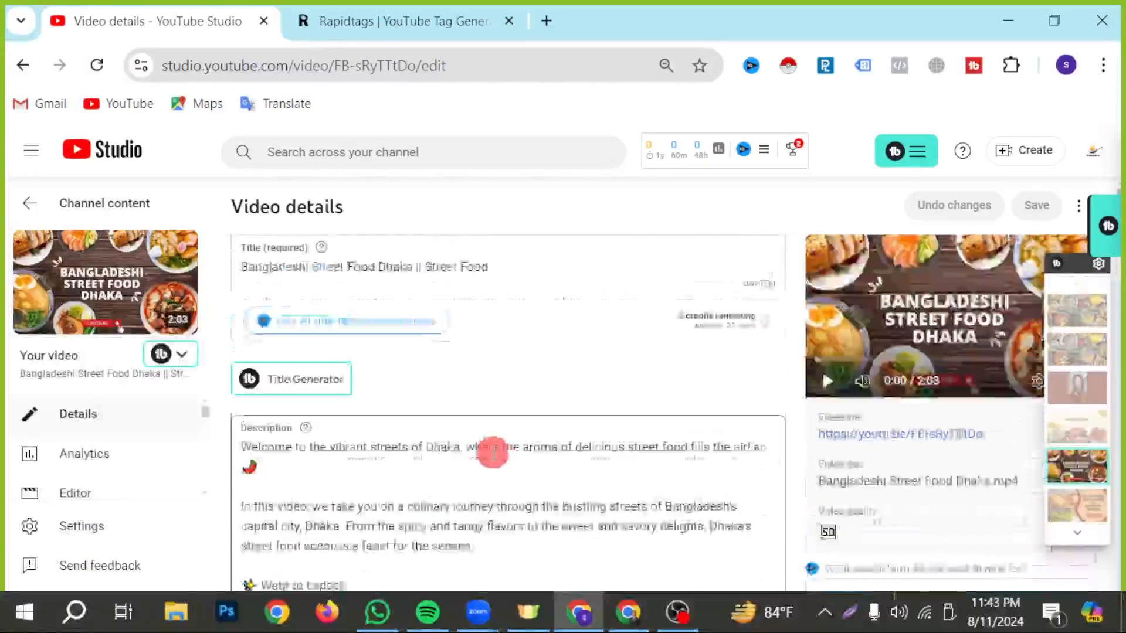
scroll(493, 452, "down", 15)
scroll(483, 461, "up", 6)
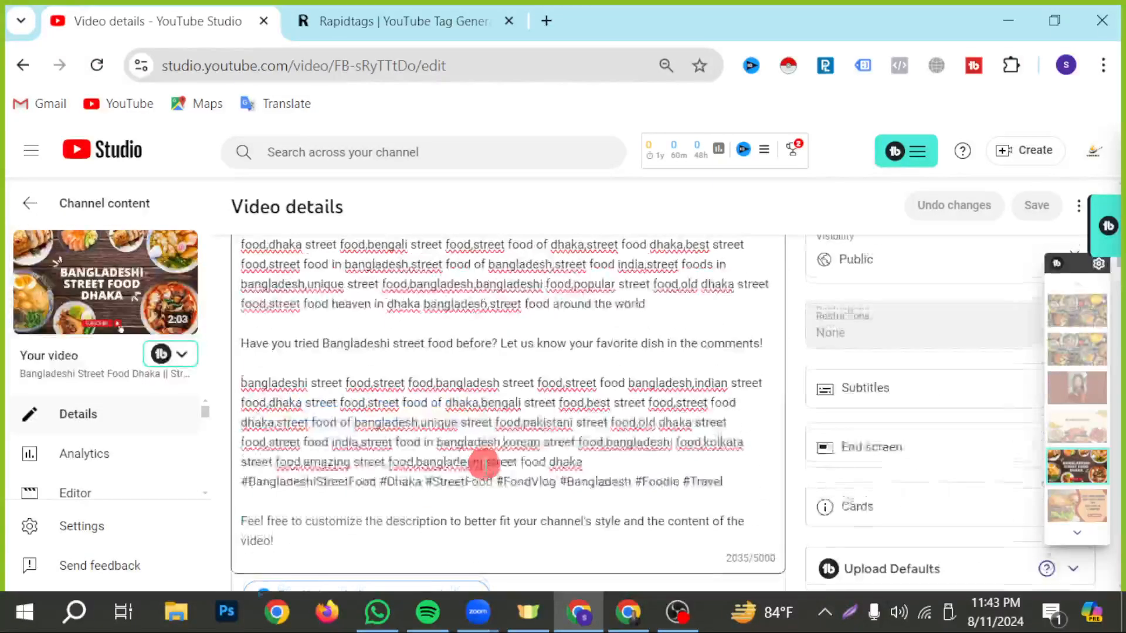
scroll(484, 460, "down", 3)
scroll(959, 451, "up", 2)
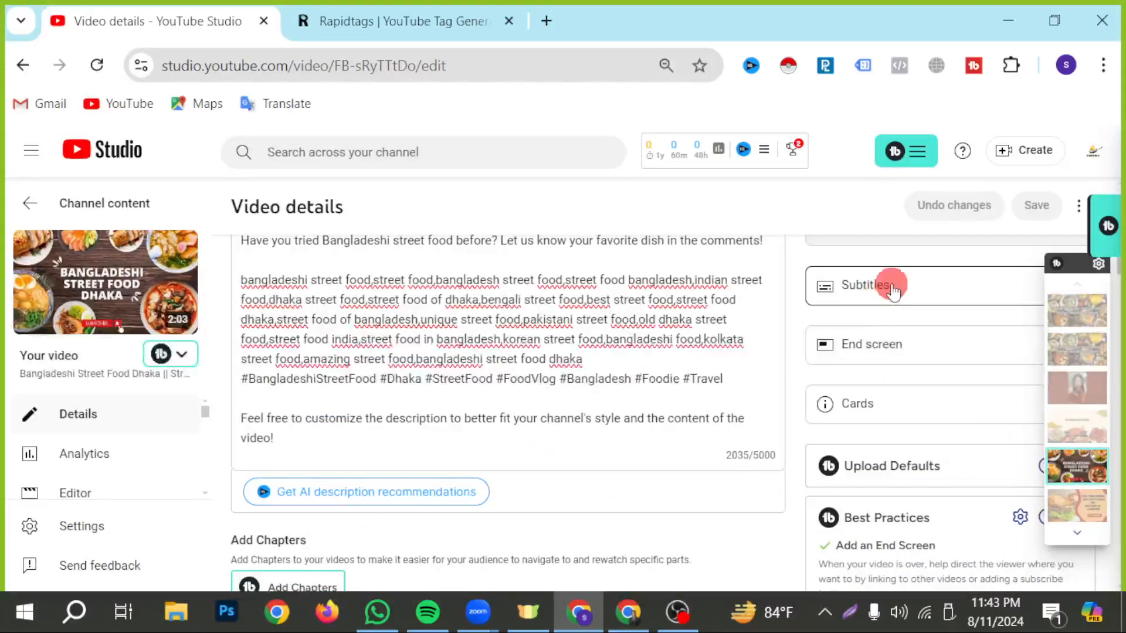
left_click(924, 288)
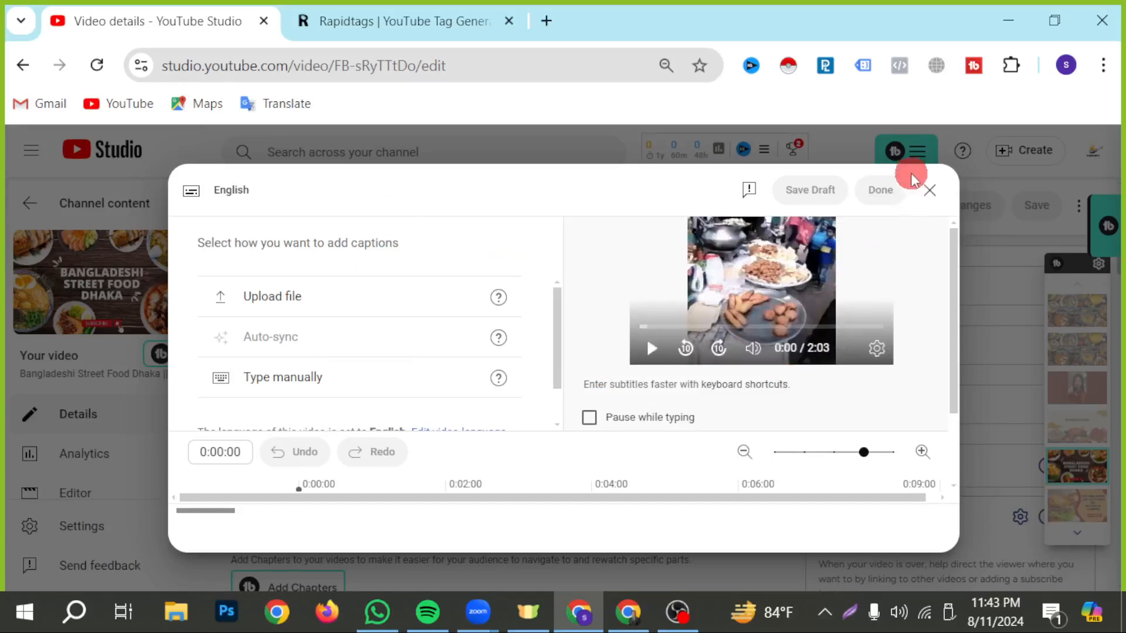
left_click(926, 191)
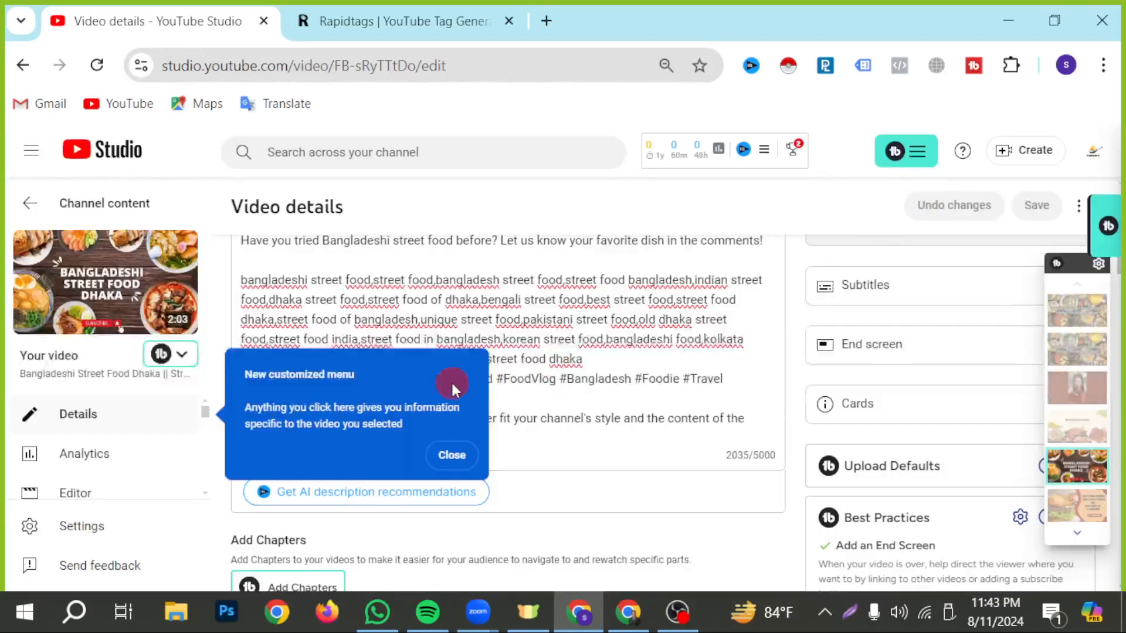
scroll(505, 494, "down", 3)
scroll(474, 458, "down", 2)
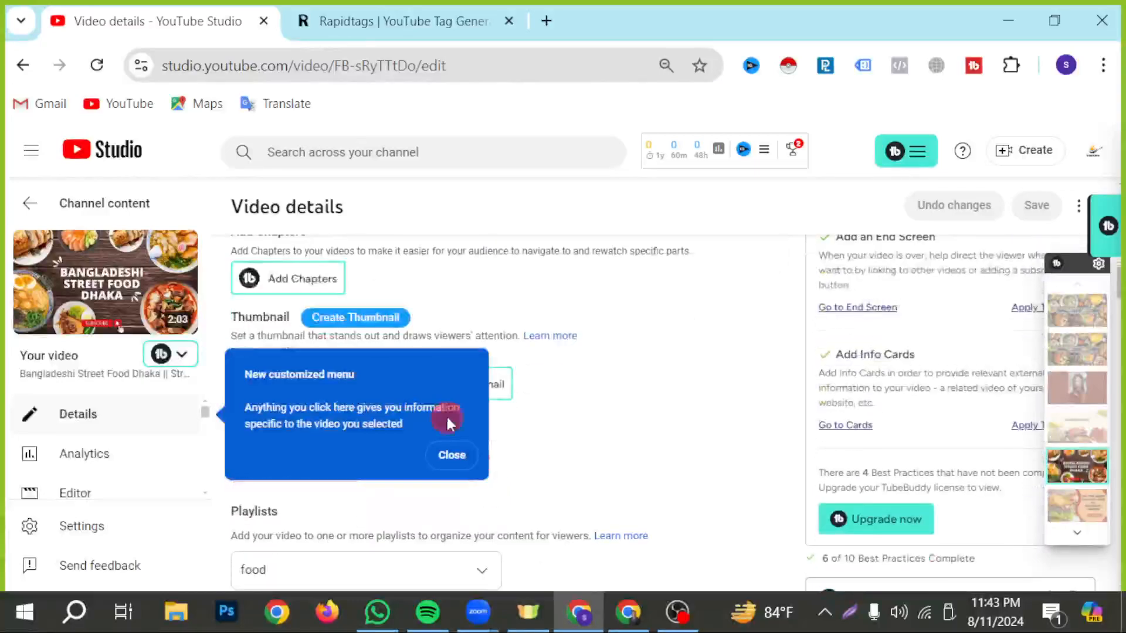
left_click(450, 453)
scroll(431, 434, "down", 2)
scroll(421, 438, "down", 10)
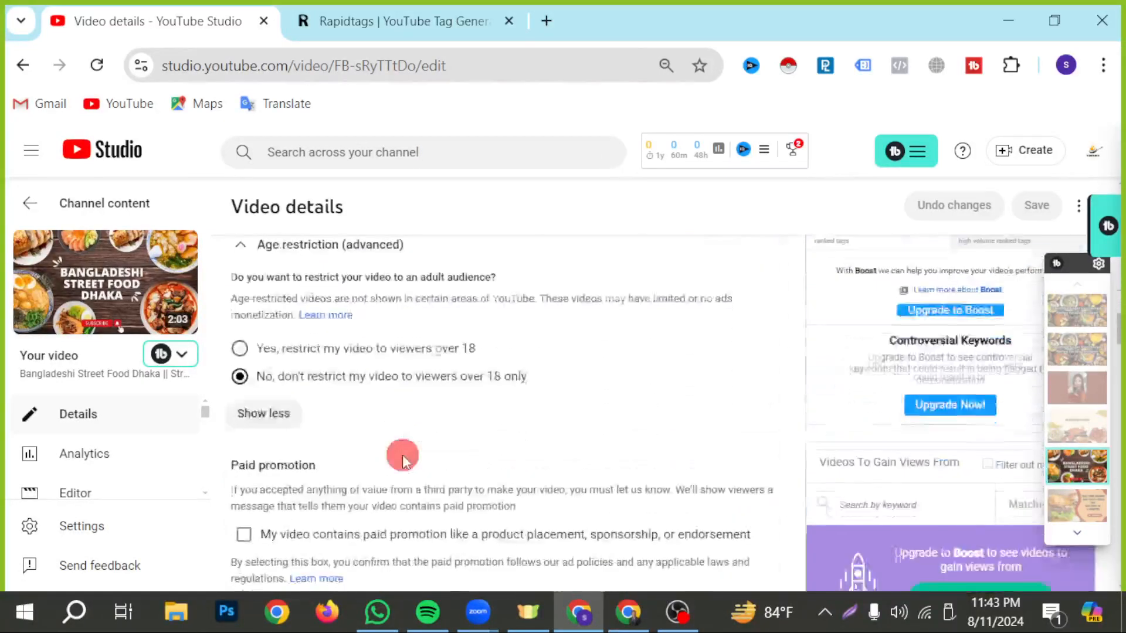
scroll(399, 453, "down", 10)
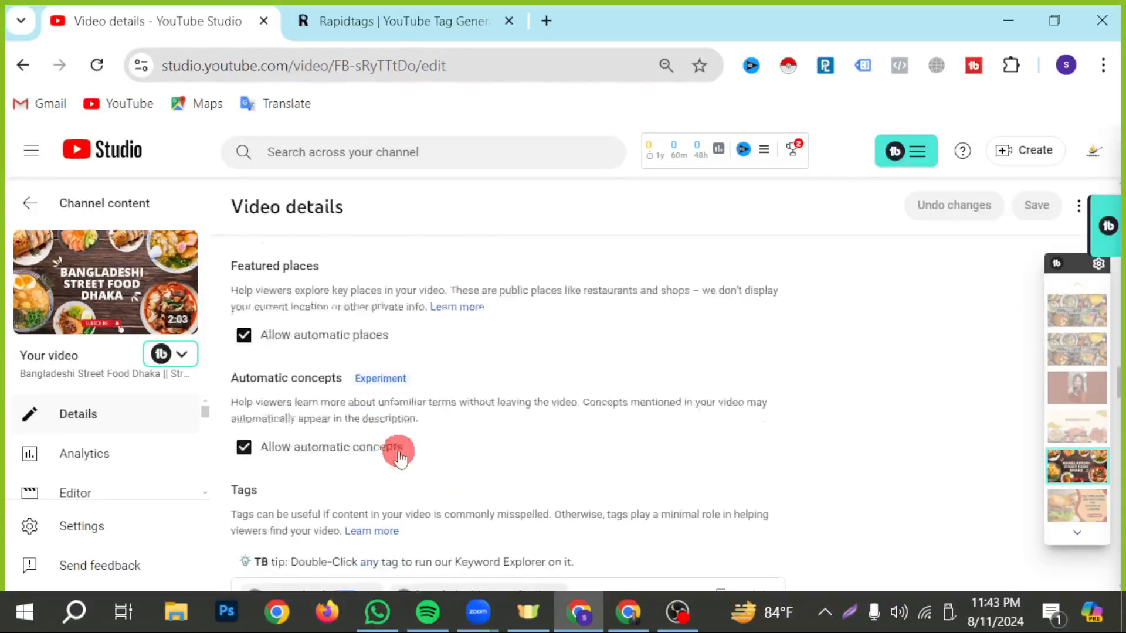
scroll(398, 457, "down", 10)
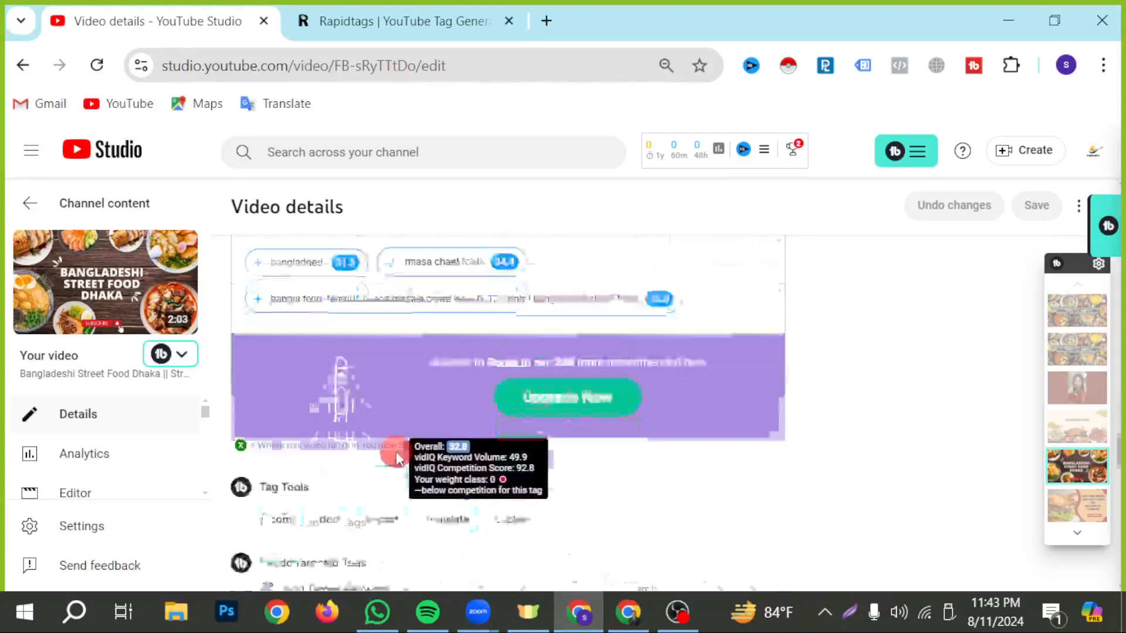
scroll(394, 463, "down", 5)
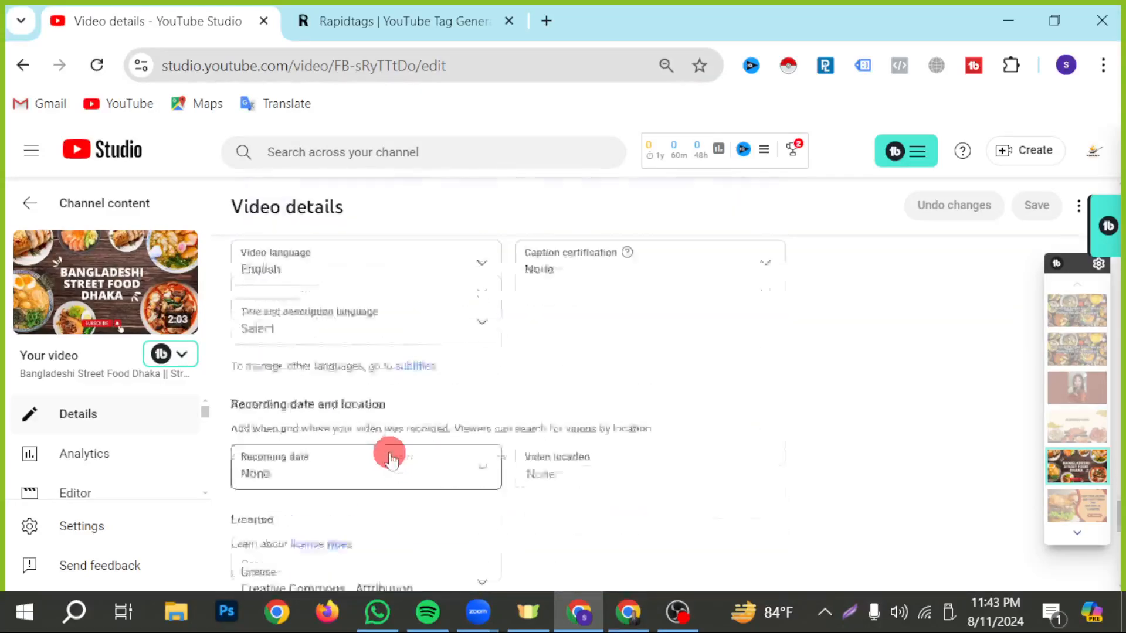
scroll(326, 351, "up", 1)
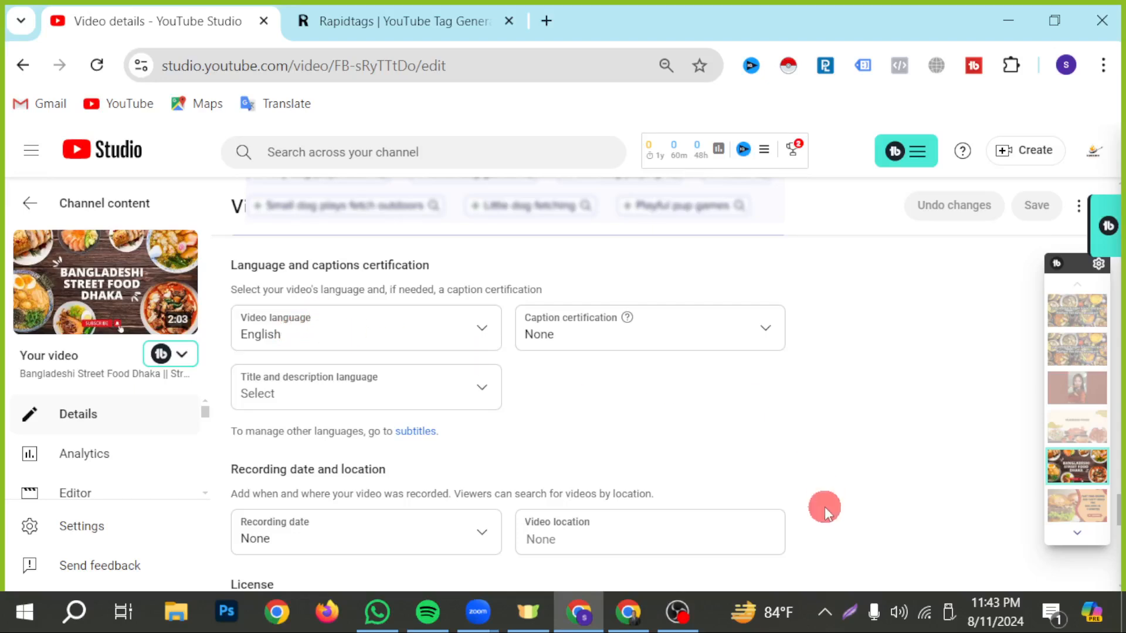
scroll(825, 506, "up", 2)
left_click(405, 445)
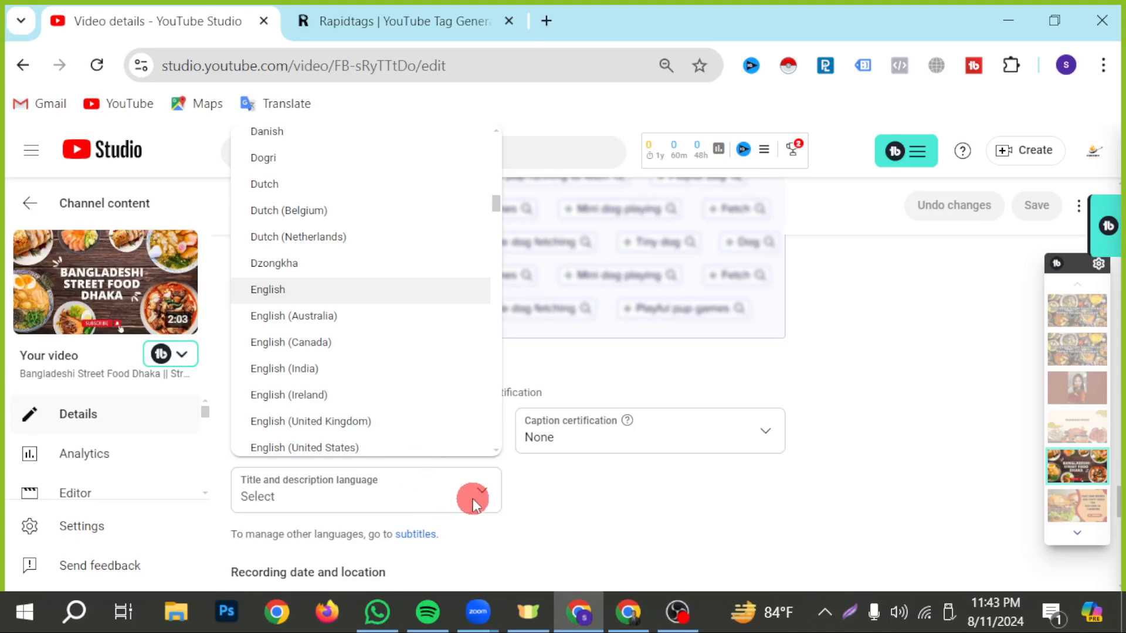
left_click(706, 529)
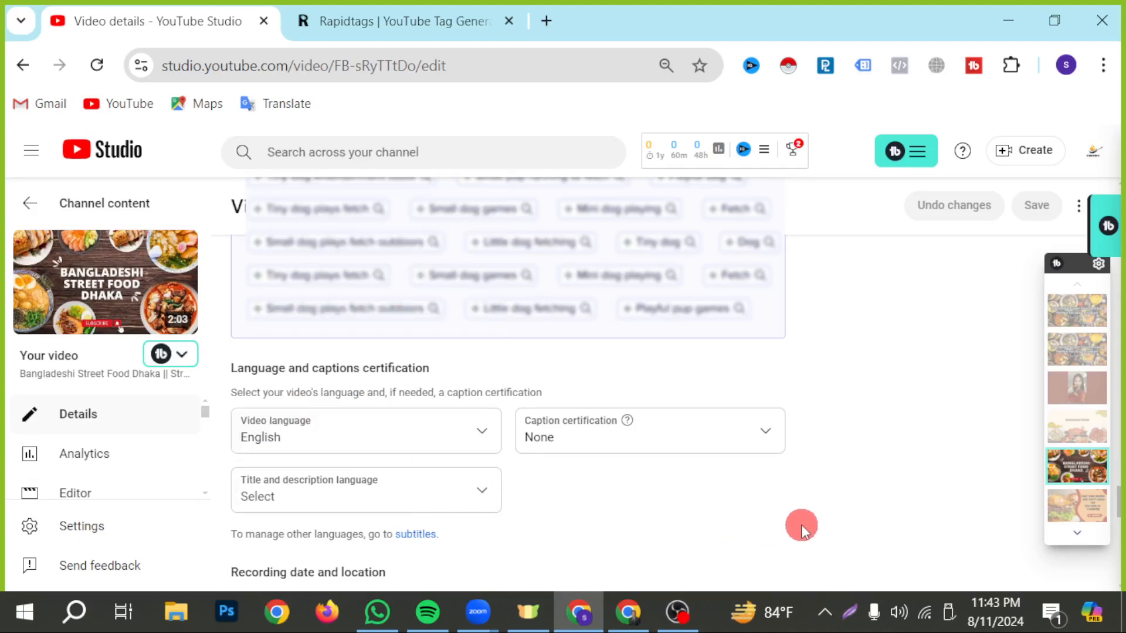
scroll(821, 510, "up", 10)
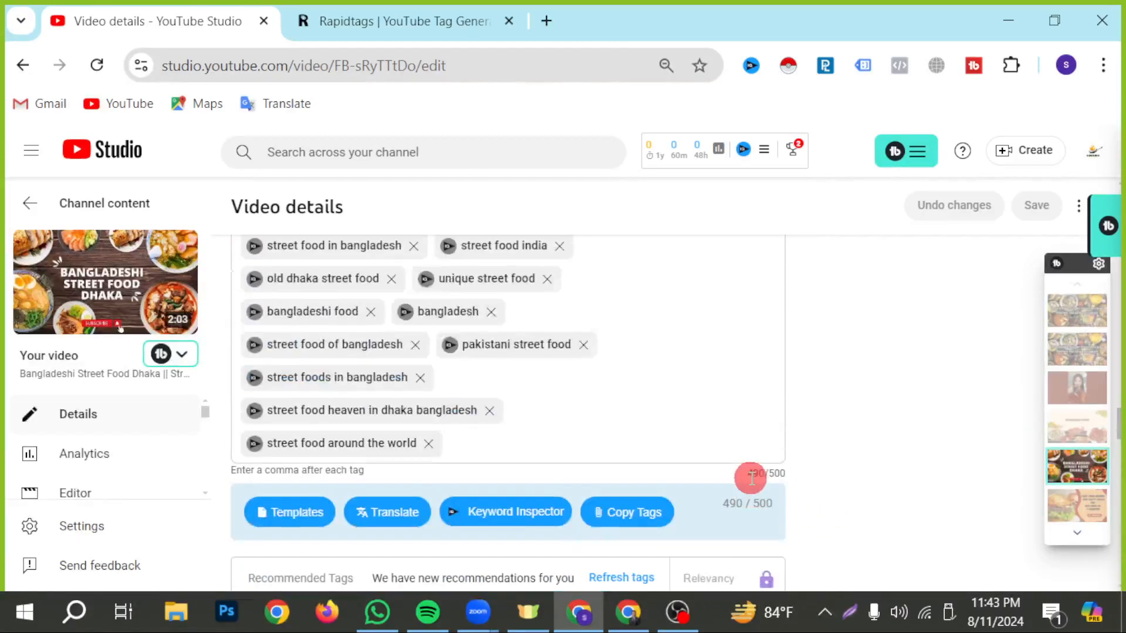
scroll(750, 478, "up", 10)
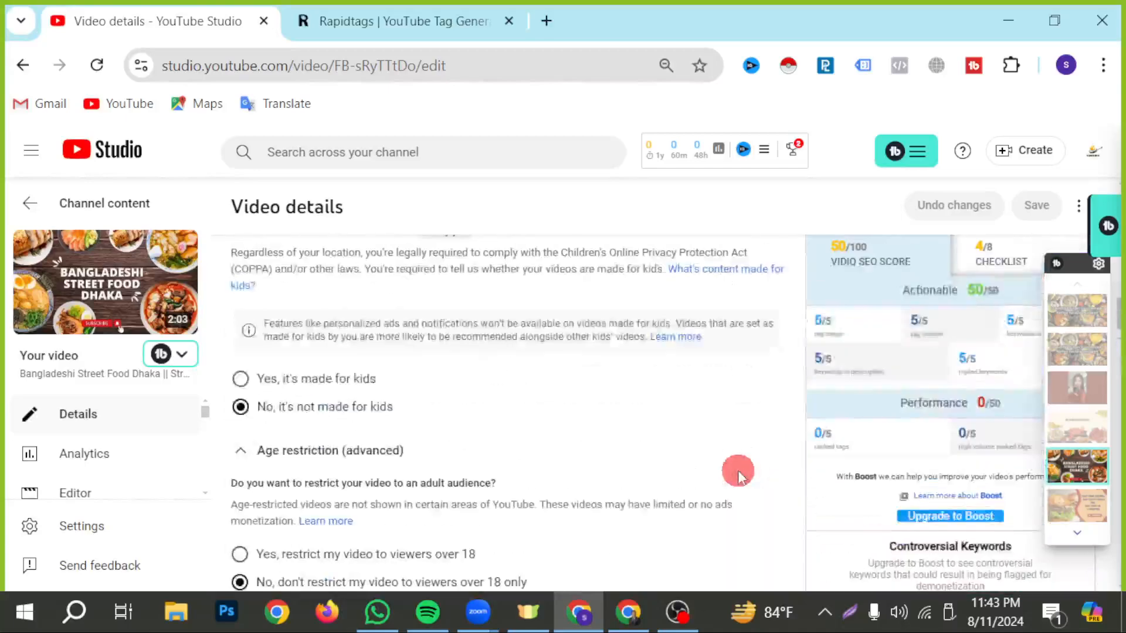
scroll(738, 474, "up", 10)
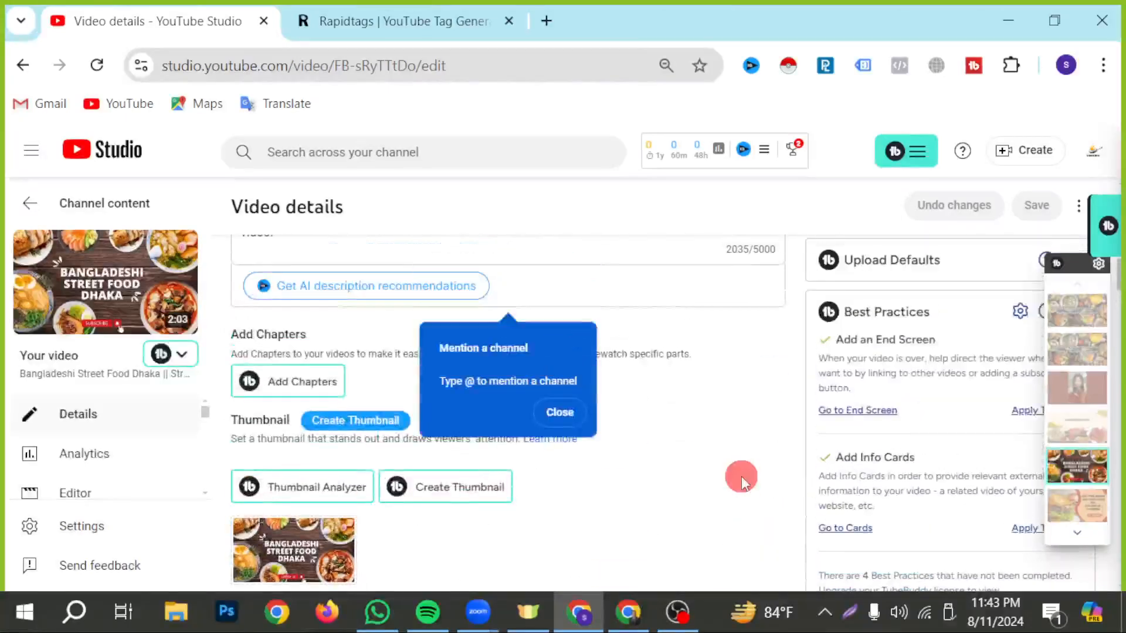
scroll(741, 476, "up", 4)
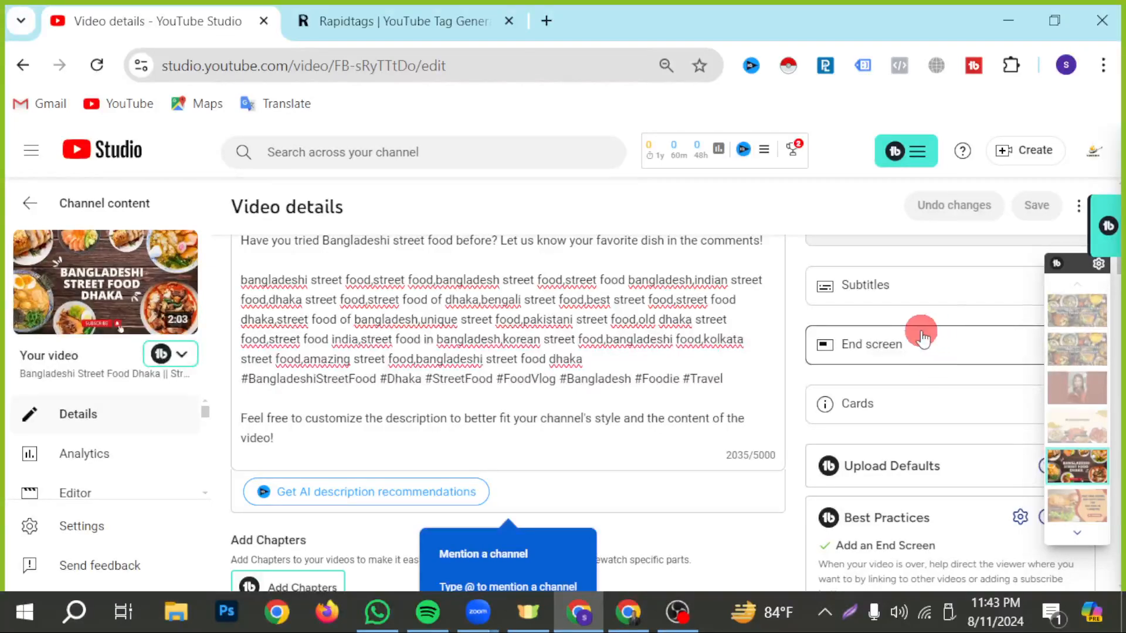
Step: Open the video's English captions editor from the Subtitles card
left_click(917, 296)
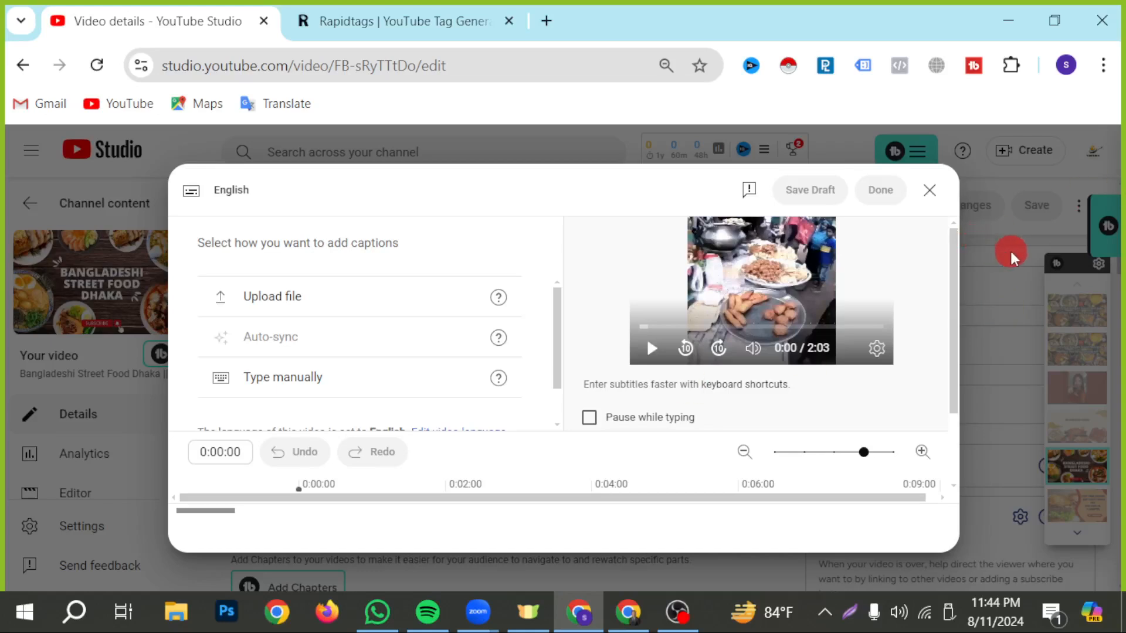
scroll(387, 384, "down", 1)
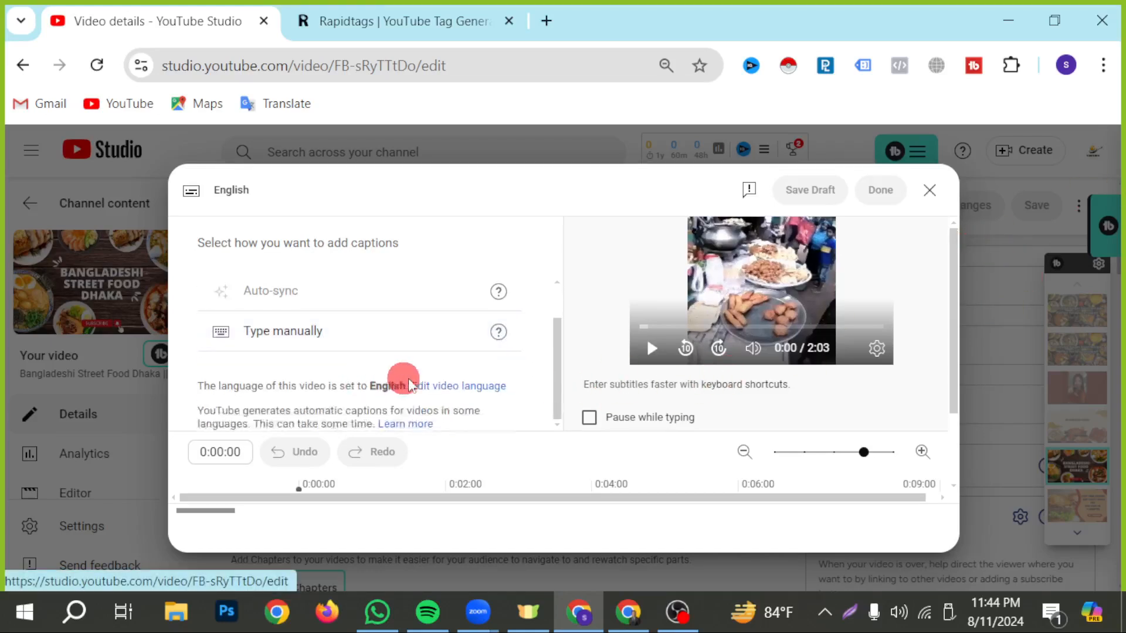
scroll(409, 384, "up", 1)
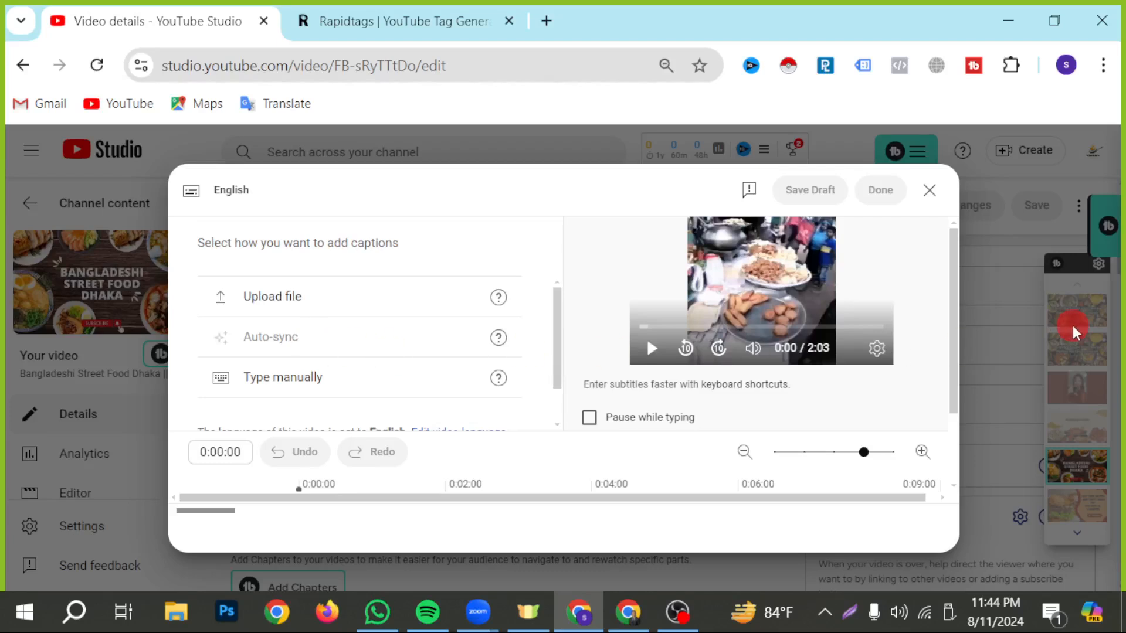
scroll(774, 437, "down", 2)
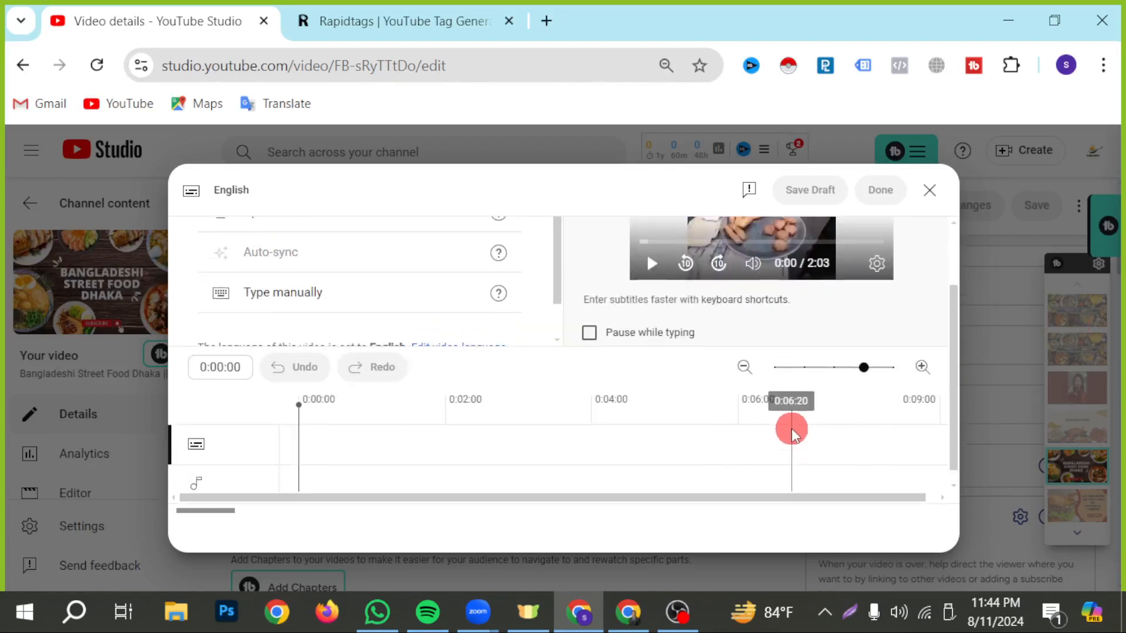
scroll(788, 433, "up", 2)
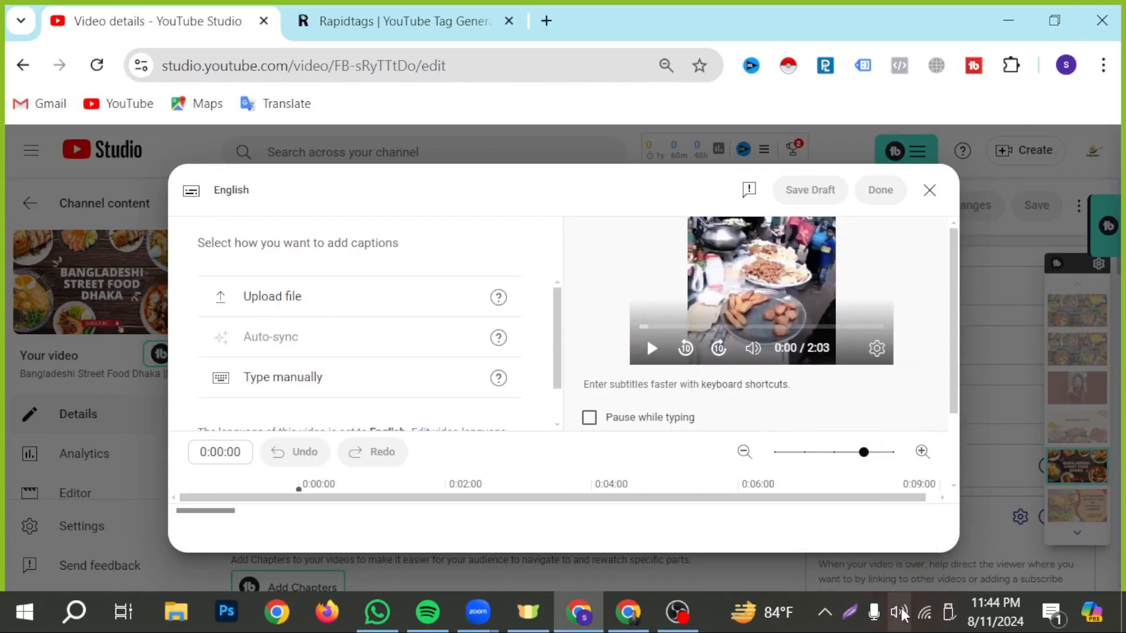
Step: Capture the captions editor dialog with Lightshot and upload it to prnt.sc
left_click(849, 612)
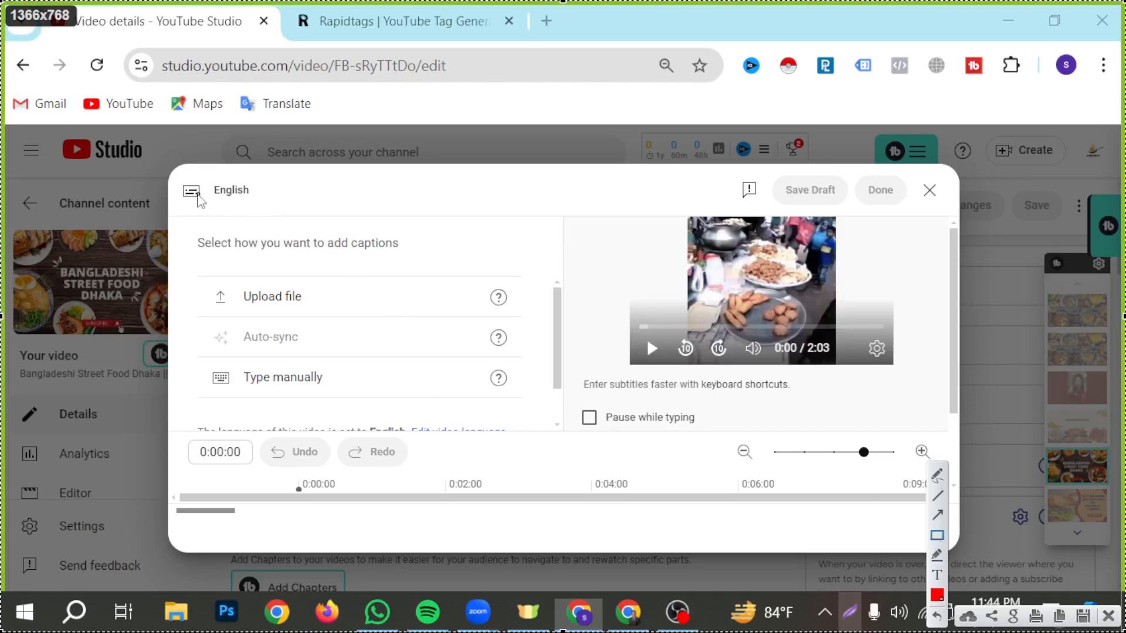
mouse_move(172, 173)
left_mouse_down()
mouse_move(885, 318)
mouse_move(979, 407)
mouse_move(936, 490)
mouse_move(952, 535)
mouse_move(948, 507)
left_mouse_up()
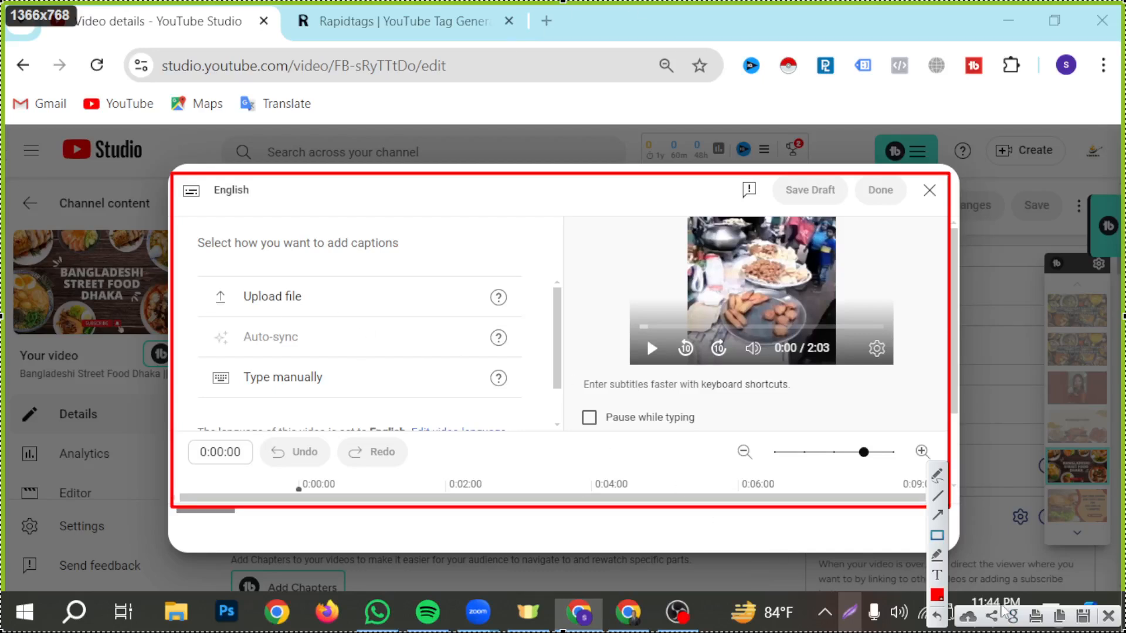
left_click(967, 621)
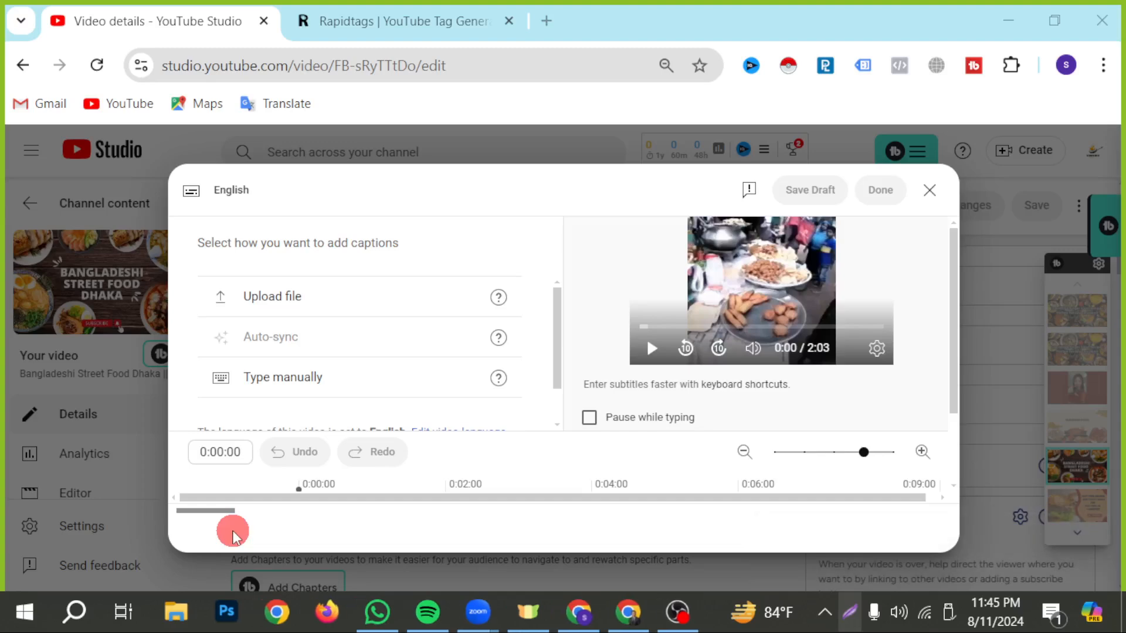
Step: Link the Subtile cell D4 to the pasted prnt.sc URL, then return to YouTube Studio
left_click(638, 621)
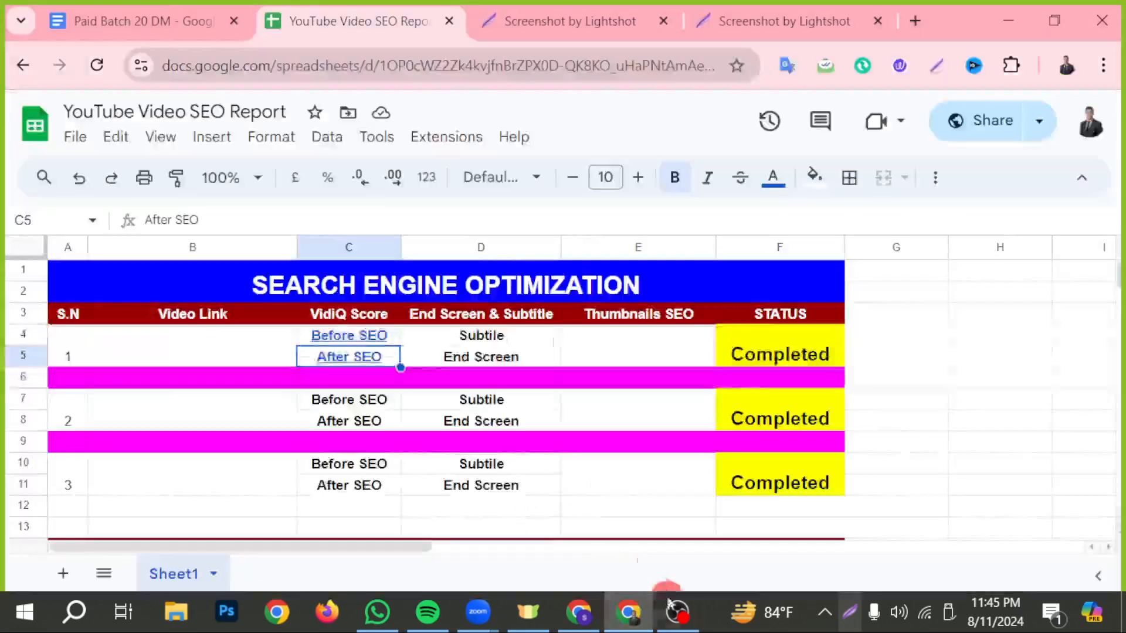
left_click(496, 336)
right_click(494, 336)
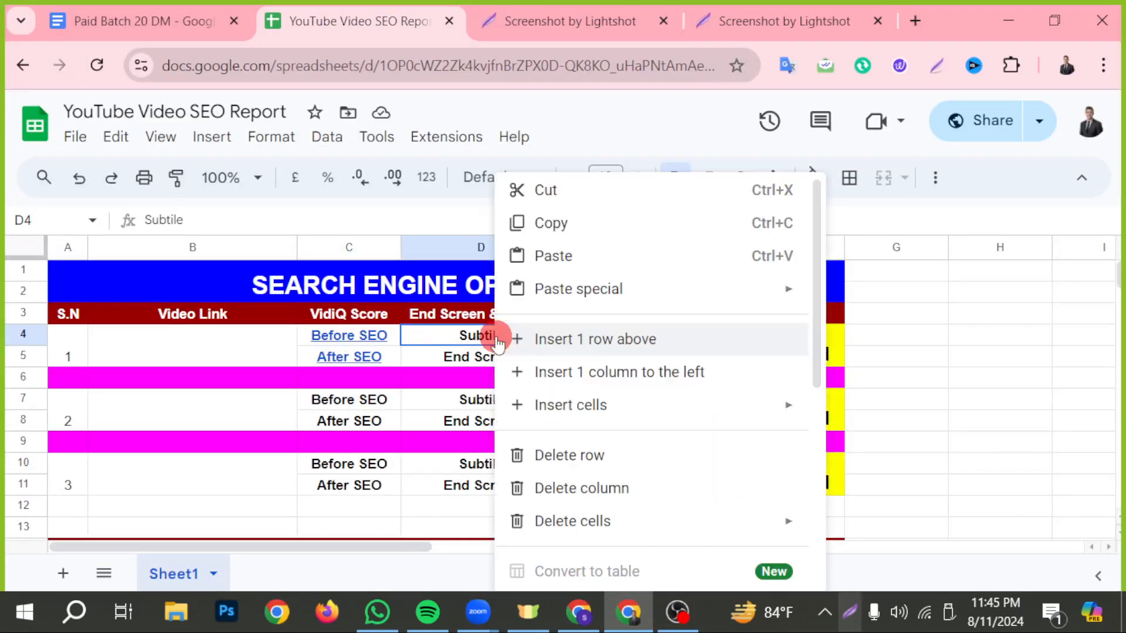
scroll(593, 432, "down", 5)
left_click(574, 359)
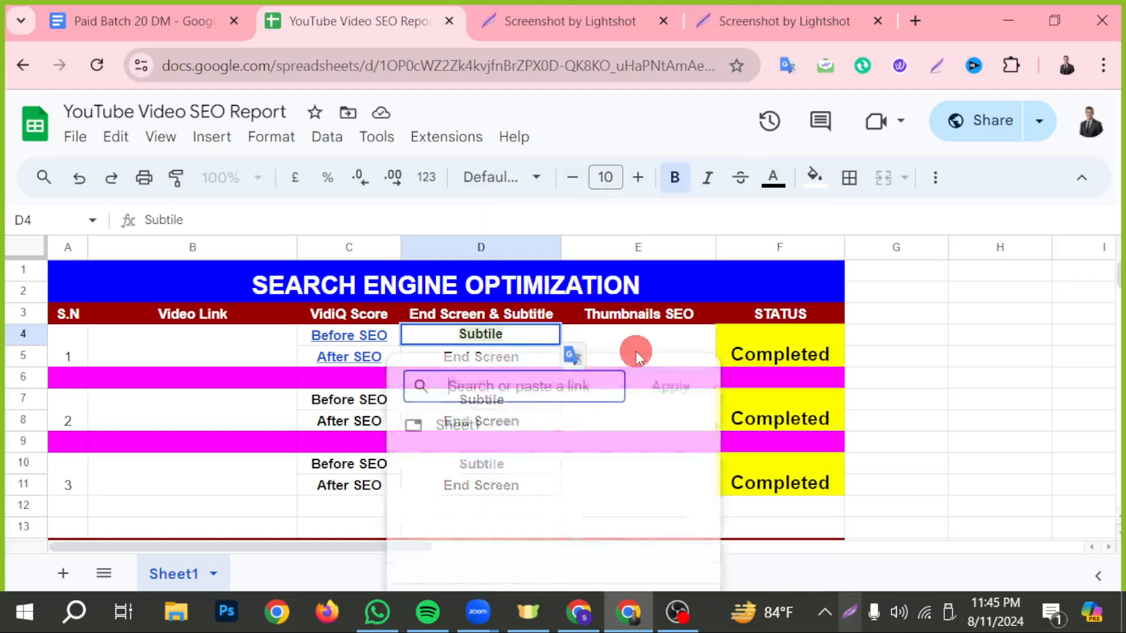
type("https://prnt.sc/tA2WmfH4OTgF")
left_click(671, 388)
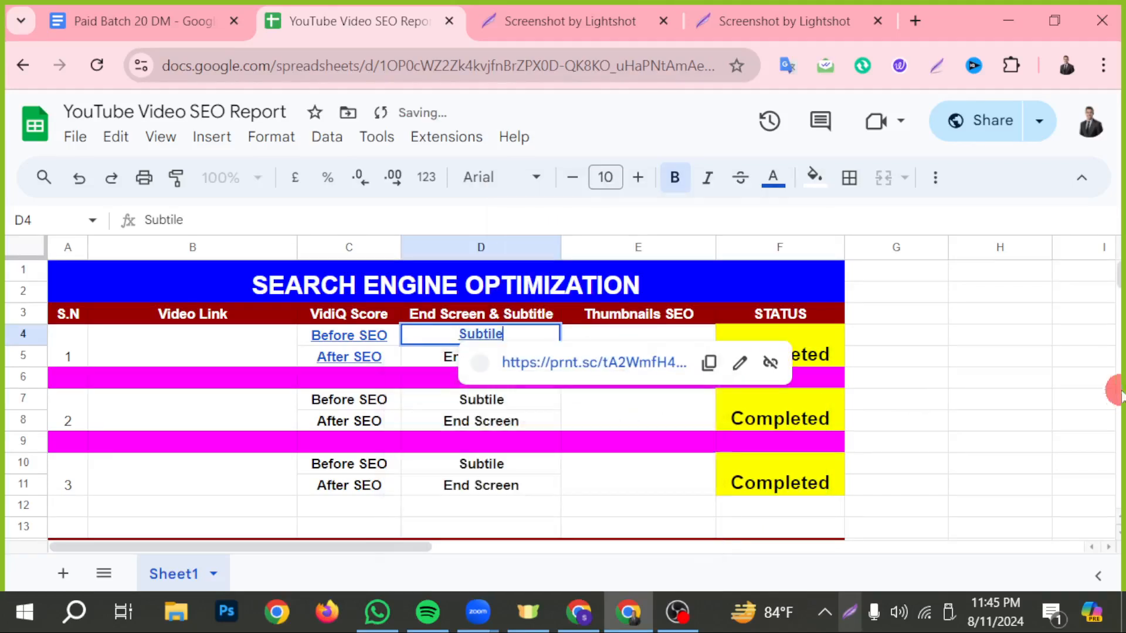
left_click(983, 376)
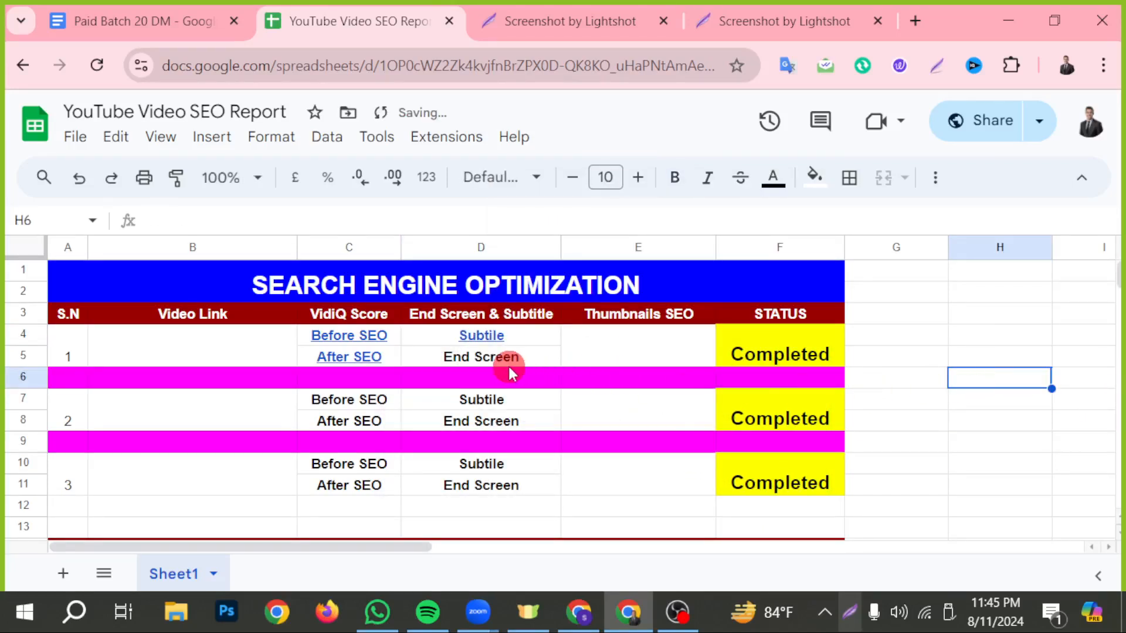
left_click(586, 625)
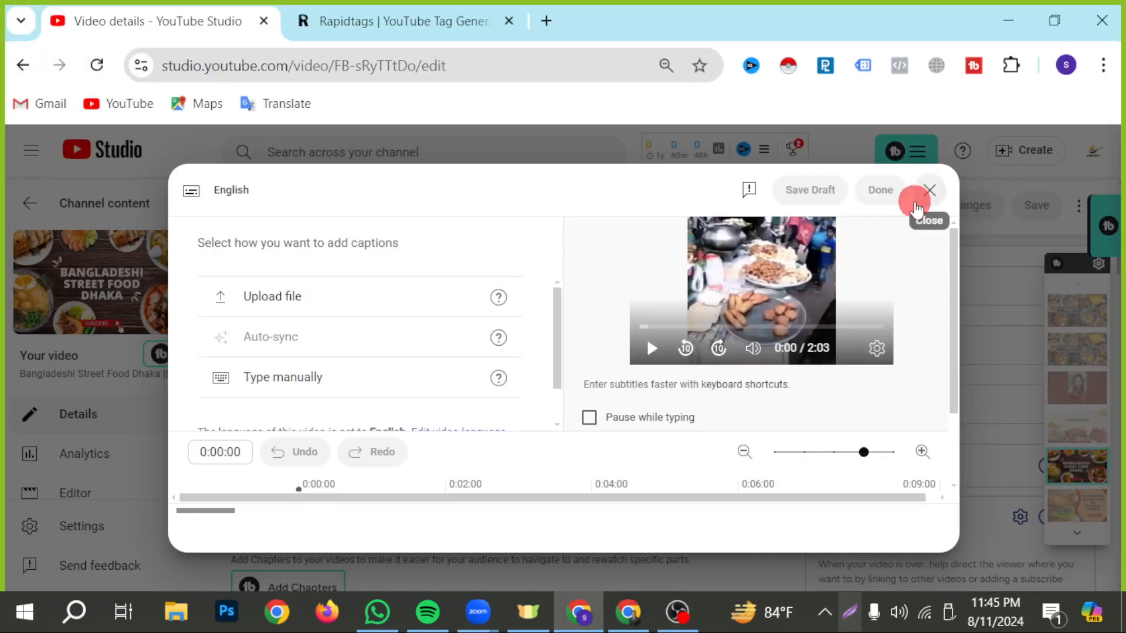
Step: Close the captions editor and add the 'food' playlist as an end-screen element
left_click(929, 190)
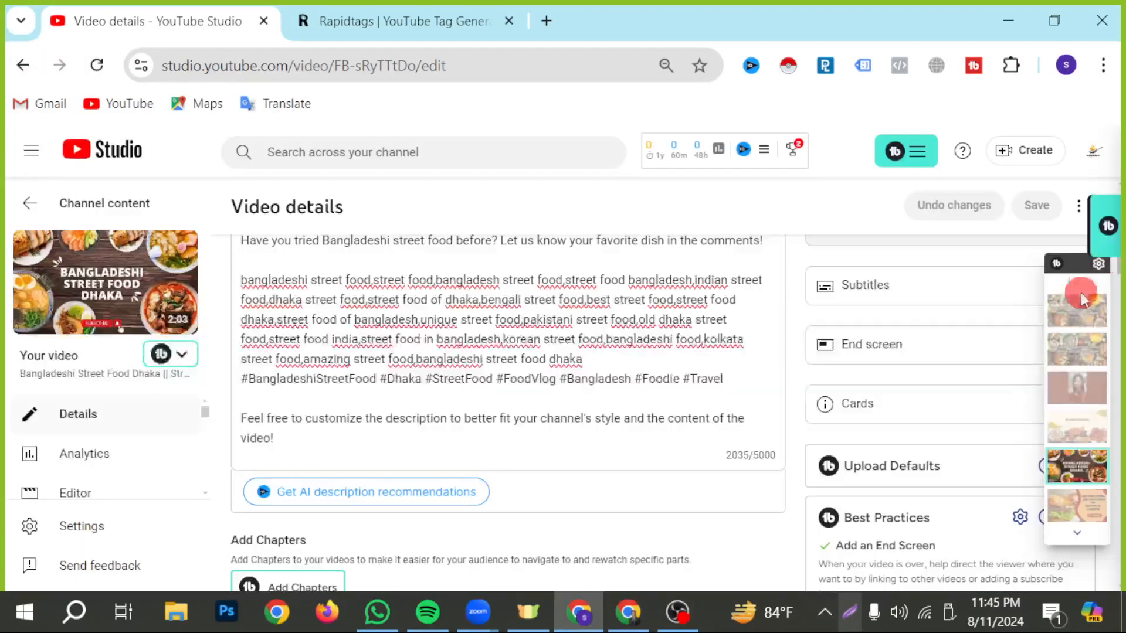
left_click(905, 345)
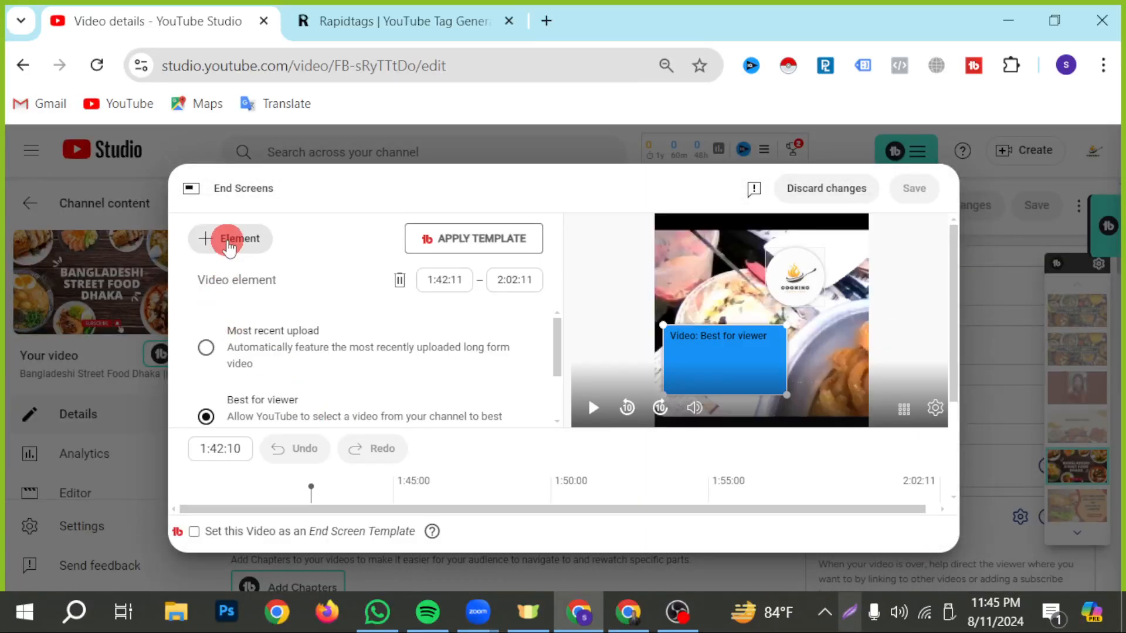
left_click(228, 247)
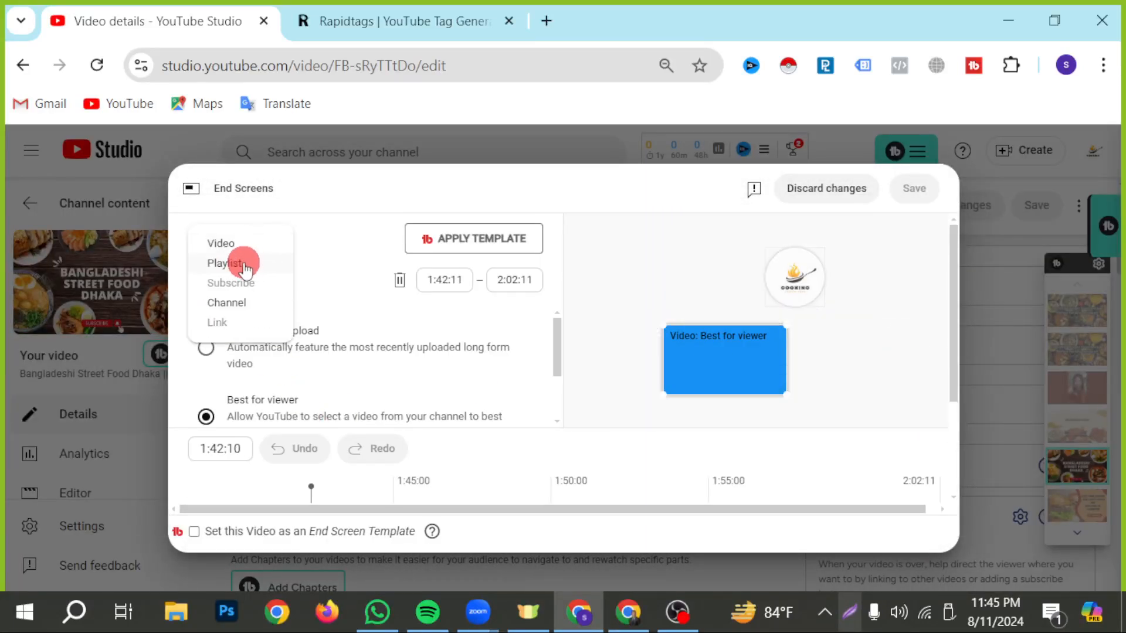
left_click(245, 265)
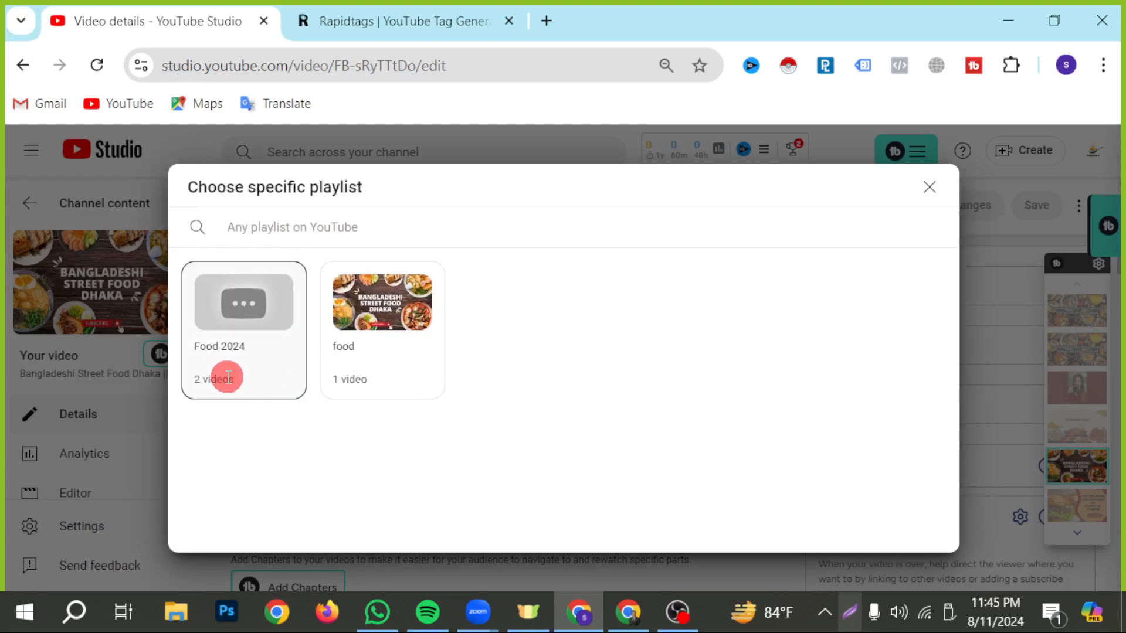
left_click(354, 330)
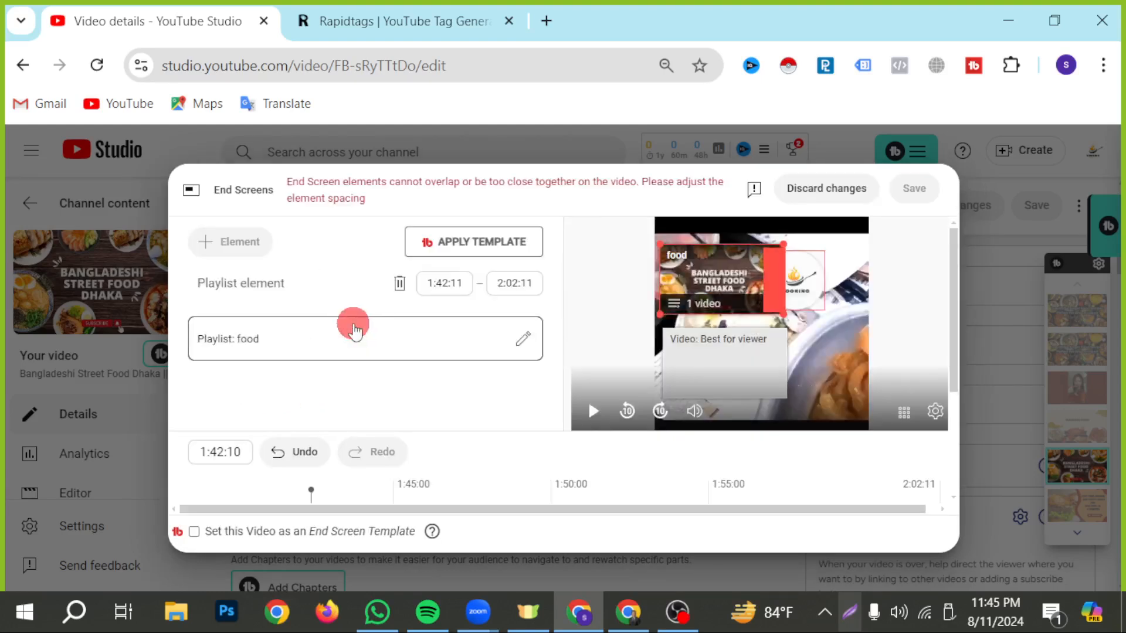
left_click(834, 384)
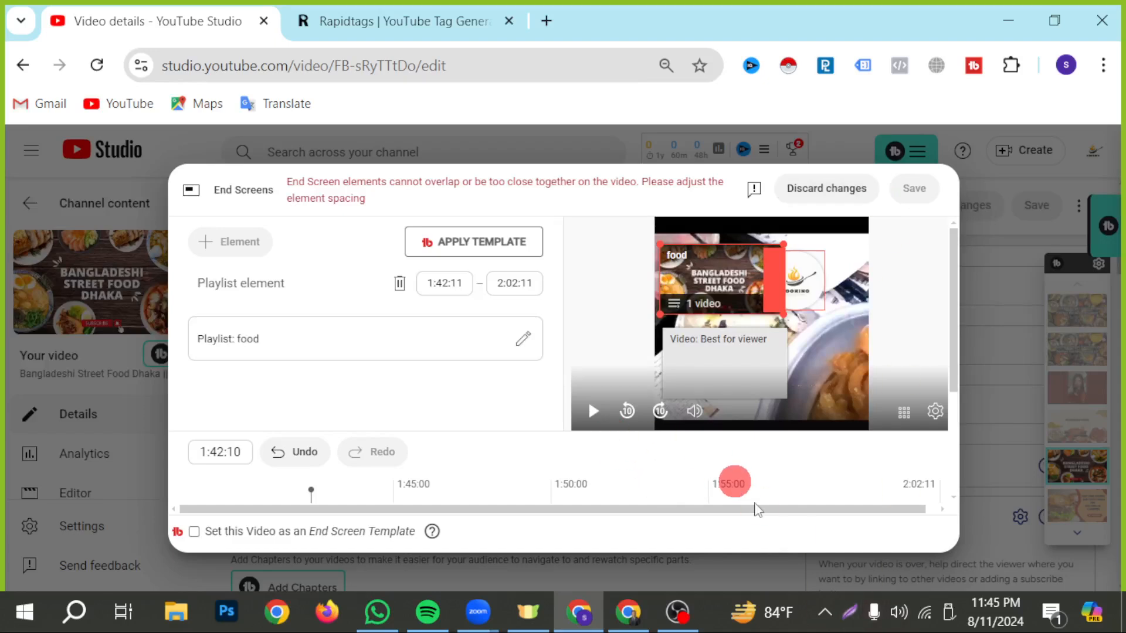
Step: Capture the end-screen editor with a red rectangle and upload it to prnt.sc
left_click(849, 612)
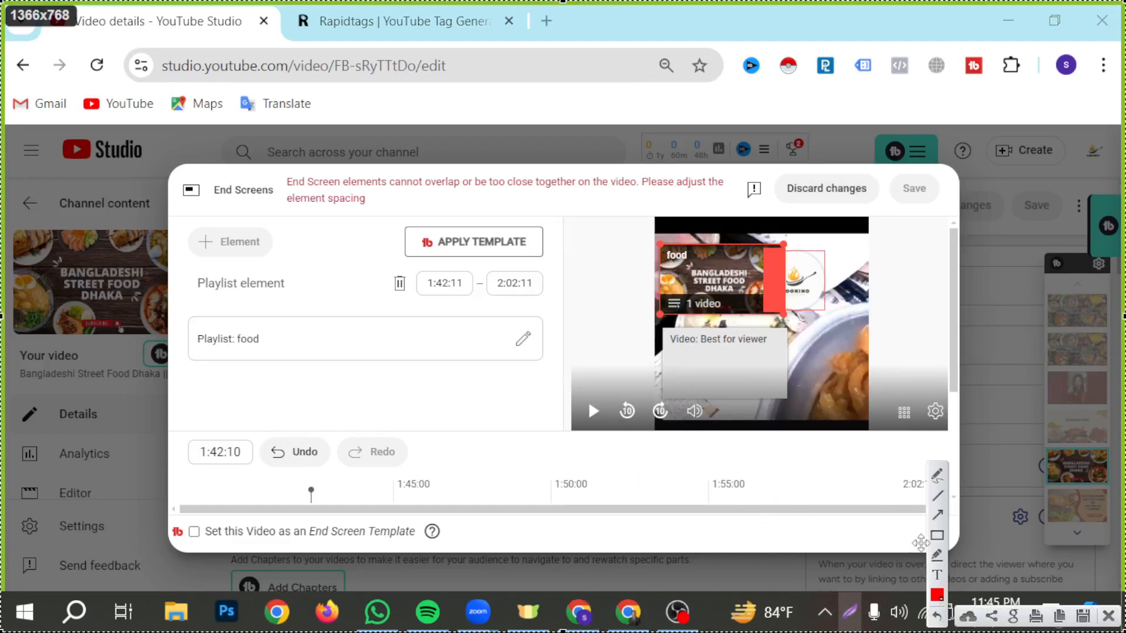
mouse_move(170, 169)
left_mouse_down()
mouse_move(768, 337)
mouse_move(941, 419)
mouse_move(969, 508)
mouse_move(963, 542)
left_mouse_up()
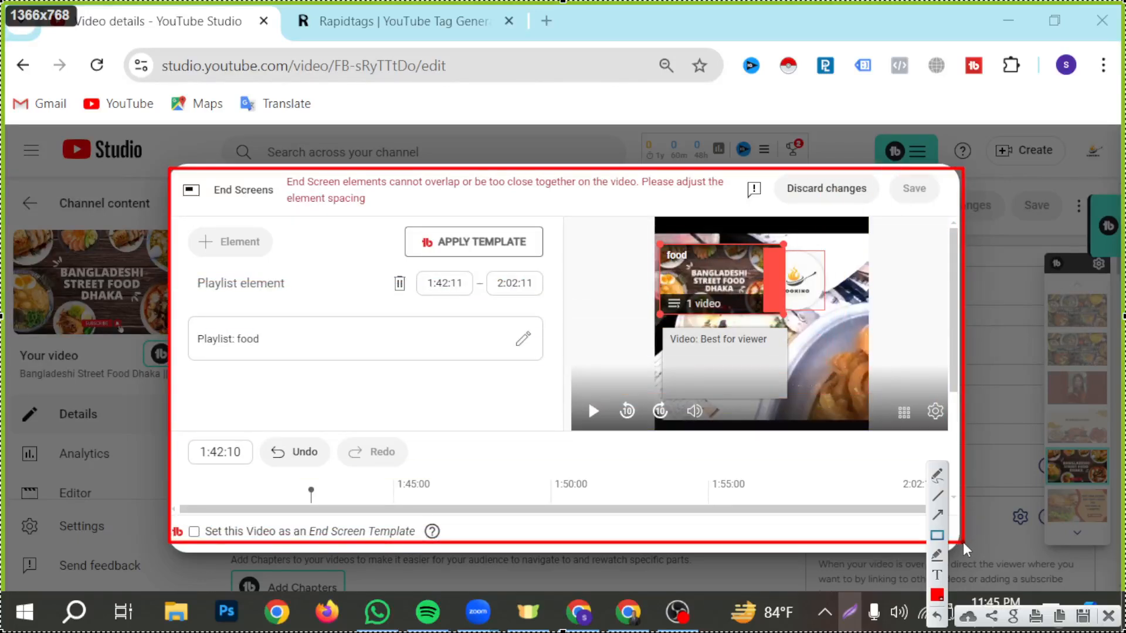
left_click(970, 617)
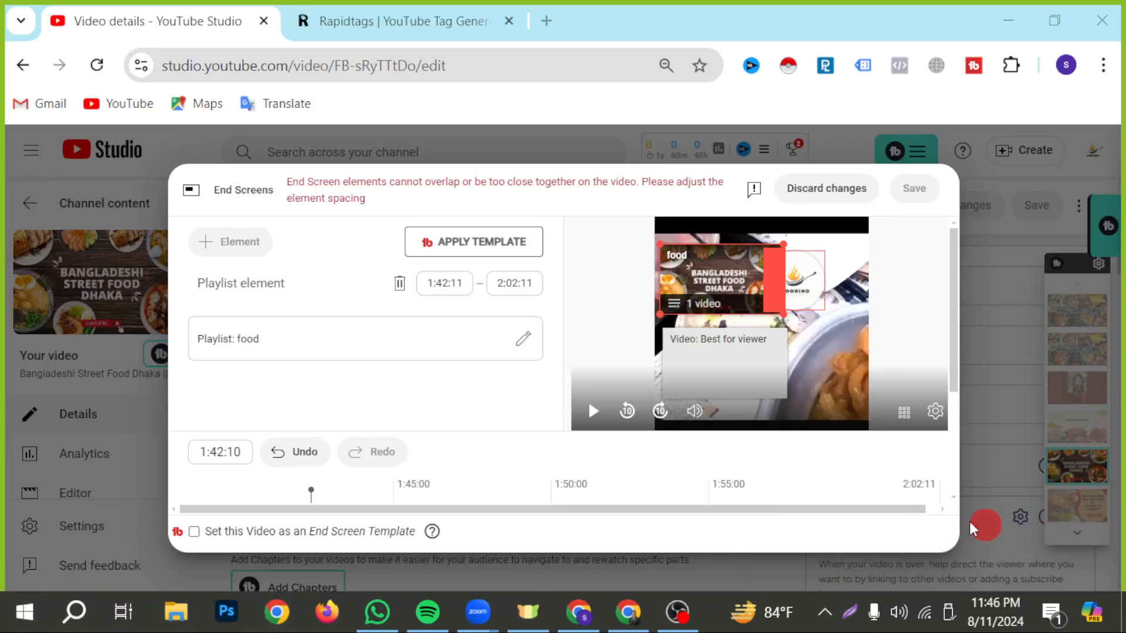
mouse_move(581, 616)
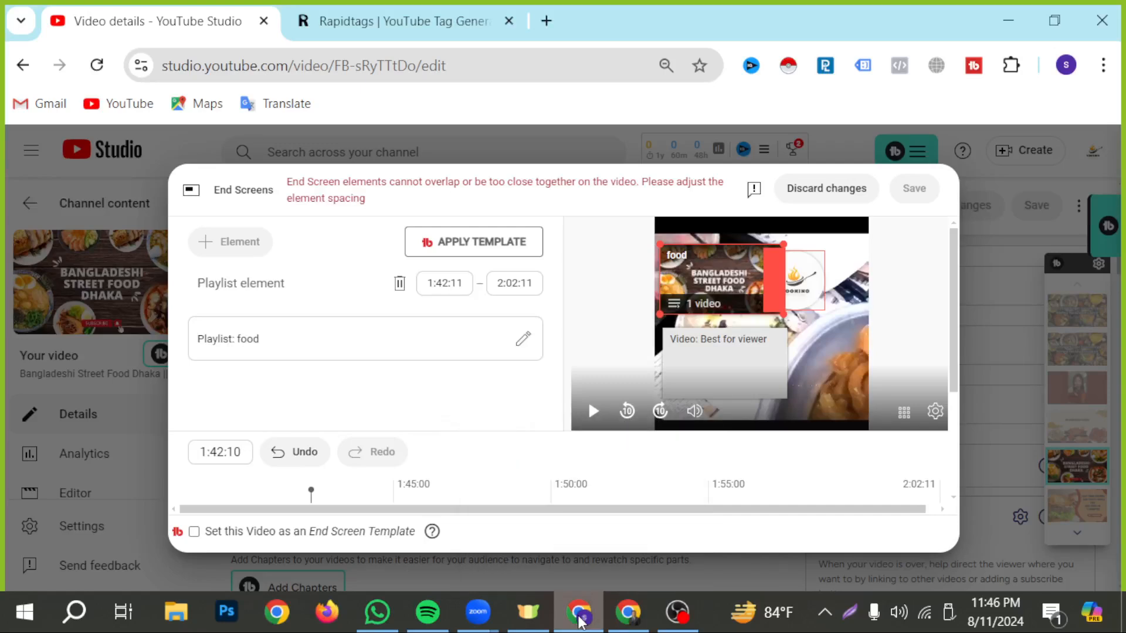
left_click(628, 612)
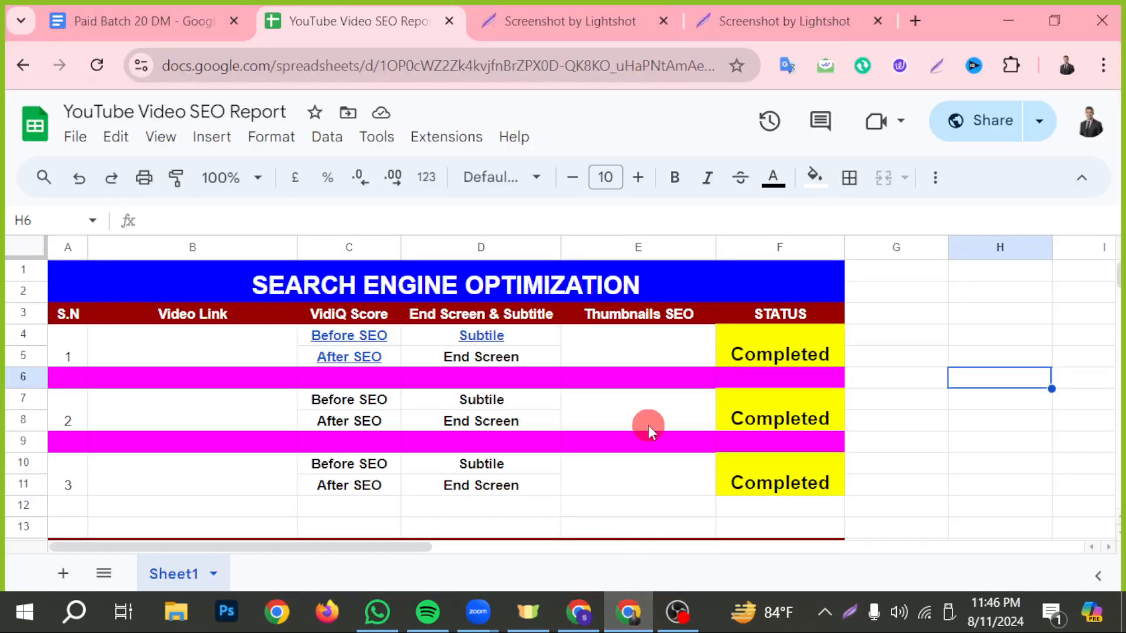
Step: Link the End Screen cell D5 to the pasted prnt.sc screenshot URL
left_click(490, 359)
right_click(489, 360)
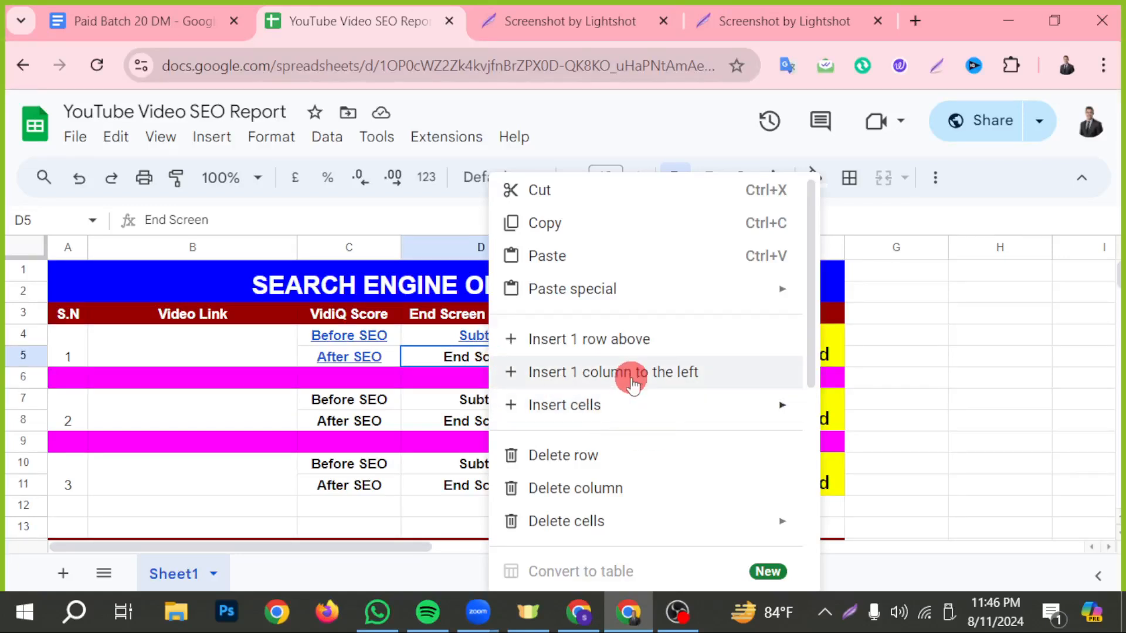
scroll(615, 483, "down", 5)
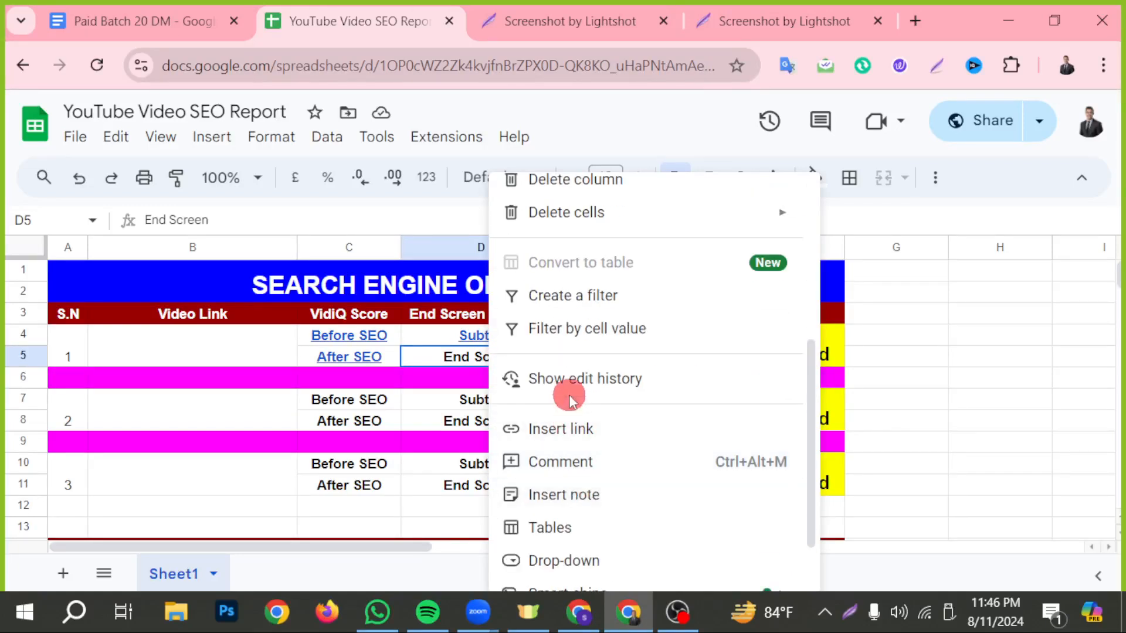
left_click(580, 439)
type("https://prnt.sc/PRjMGTWtQrht")
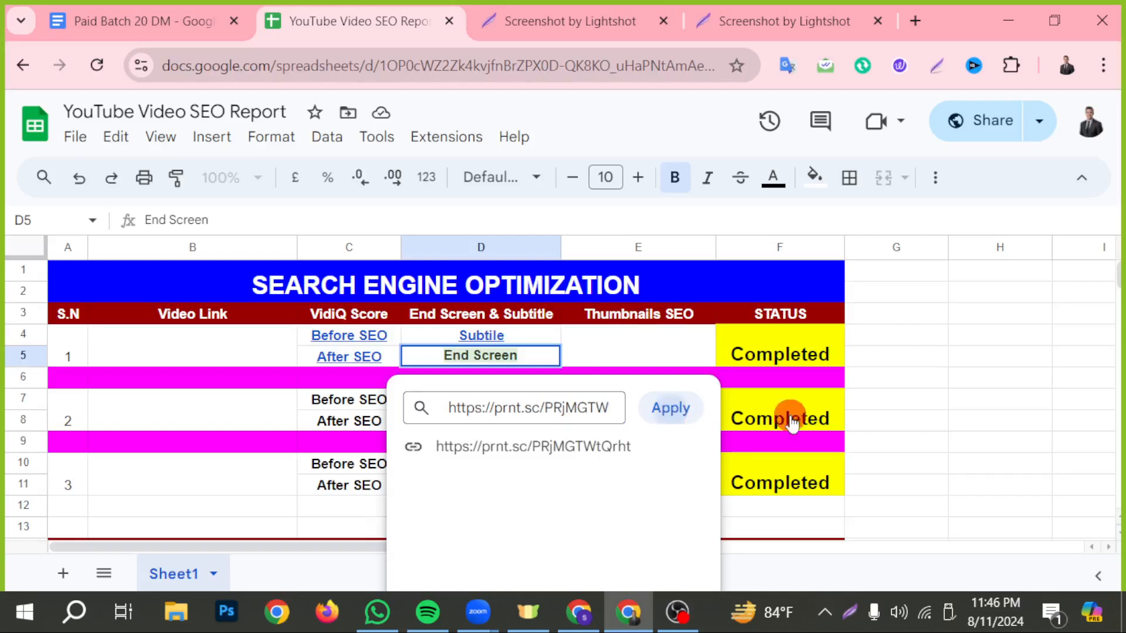
key("Return")
left_click(934, 382)
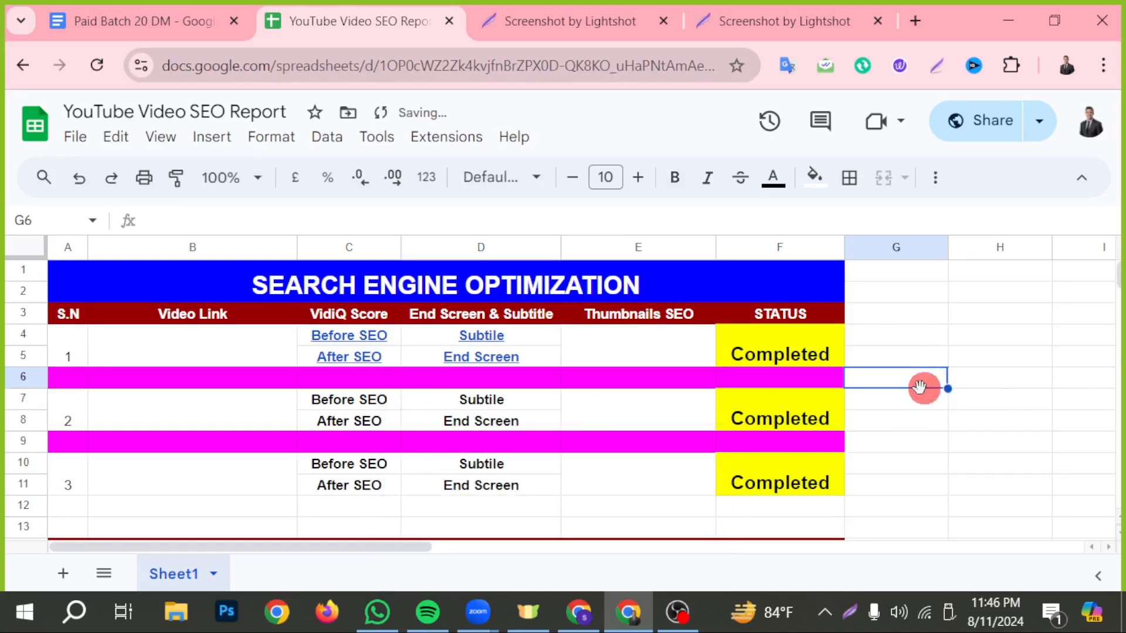
Step: Start editing the merged Thumbnails SEO cell E4:E5
left_click(634, 352)
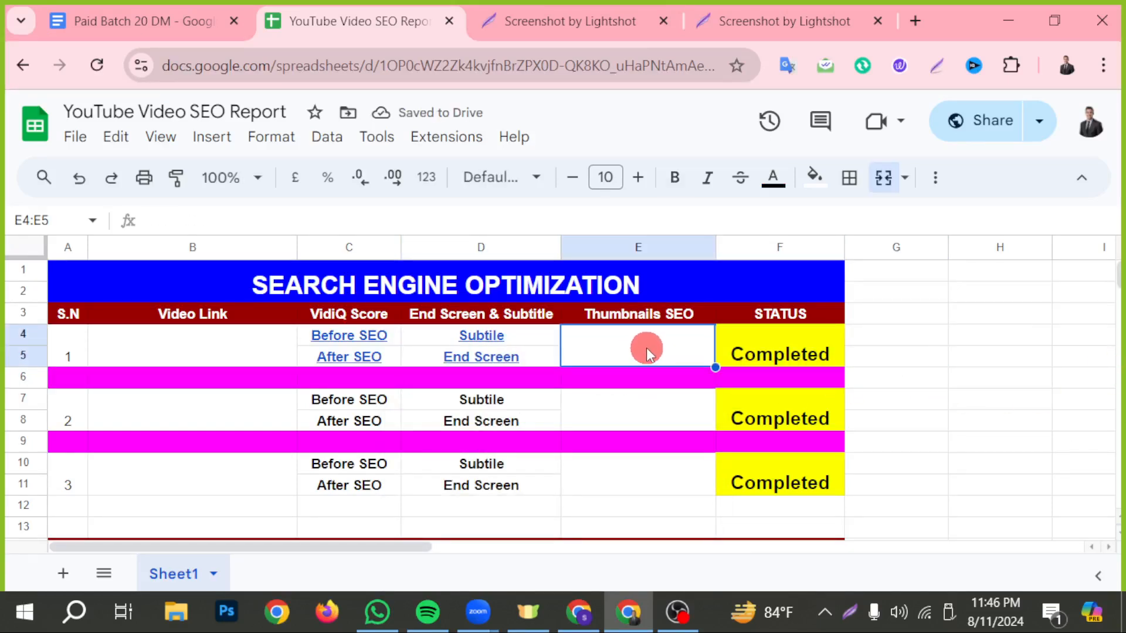
double_click(647, 349)
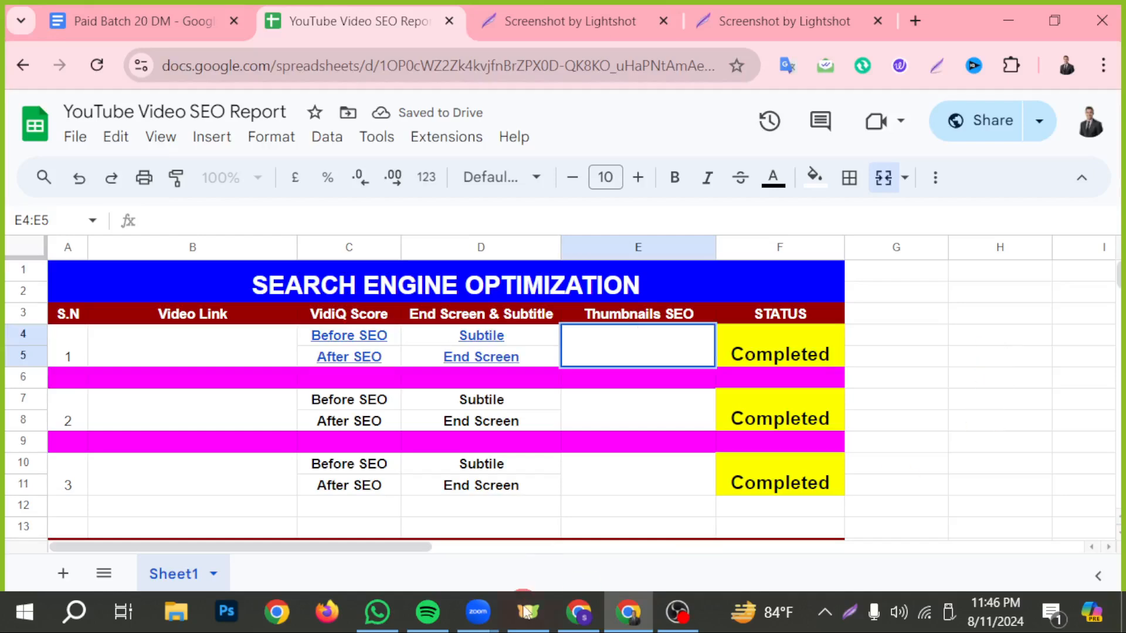
left_click(176, 613)
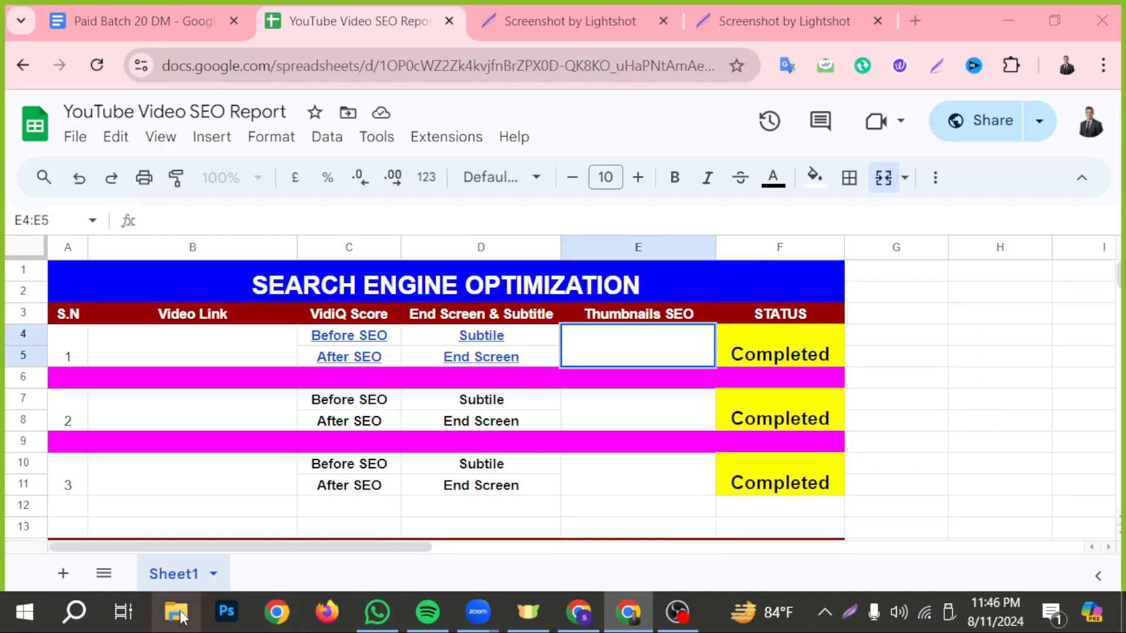
Step: Open 'Irresistible Finger Food Recipes Perfect for Any Occasion' from Downloads in the Photos viewer
left_click(229, 147)
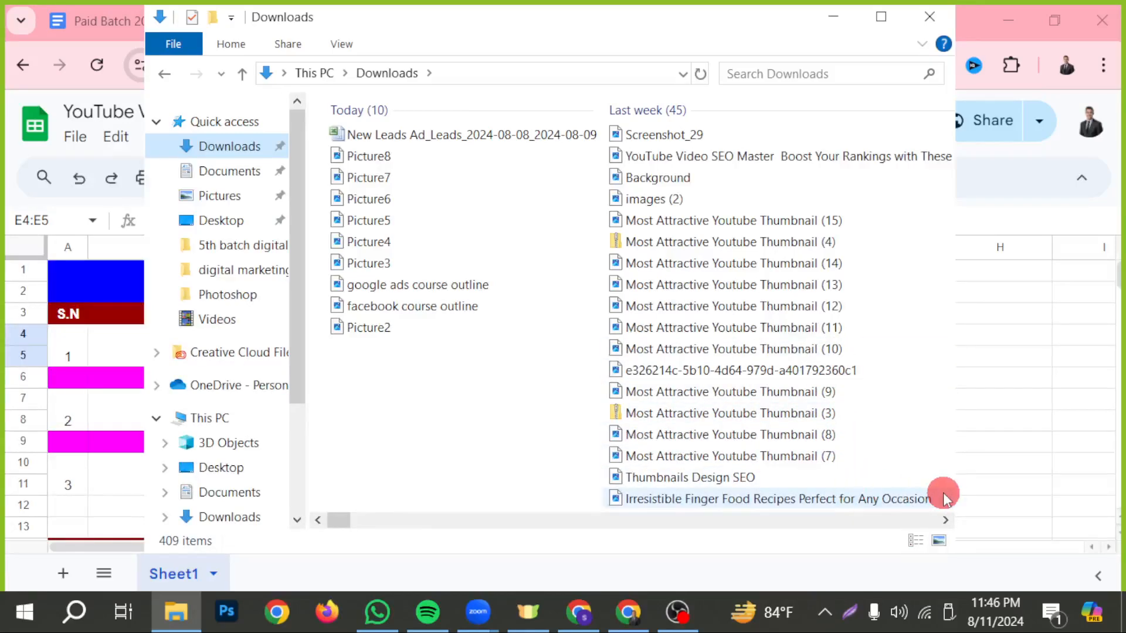
double_click(820, 507)
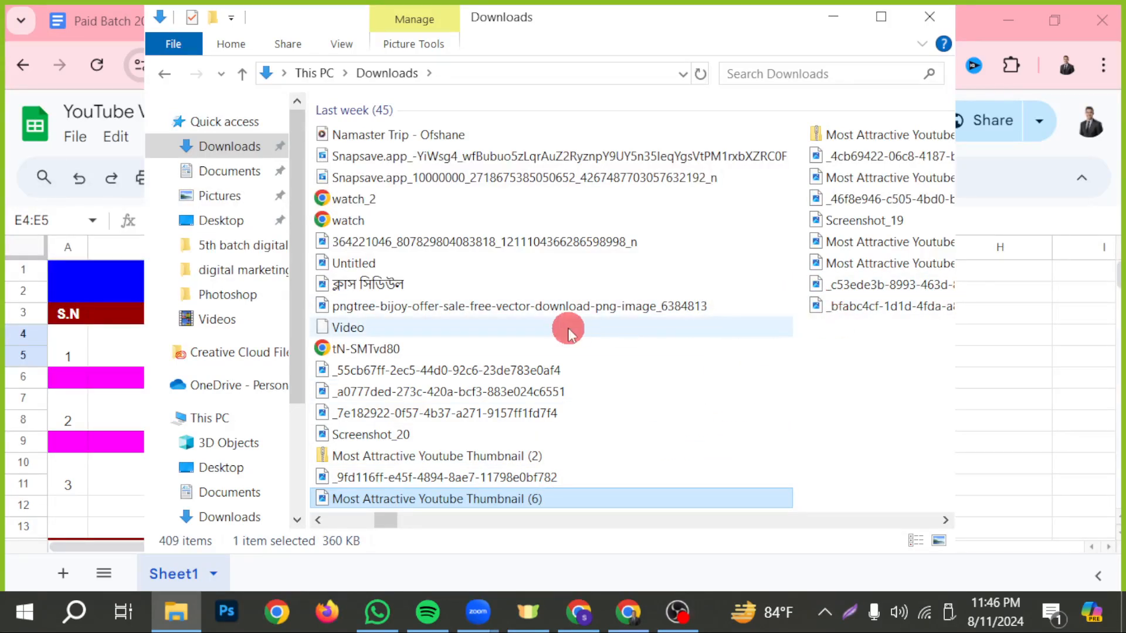
scroll(562, 324, "down", 1)
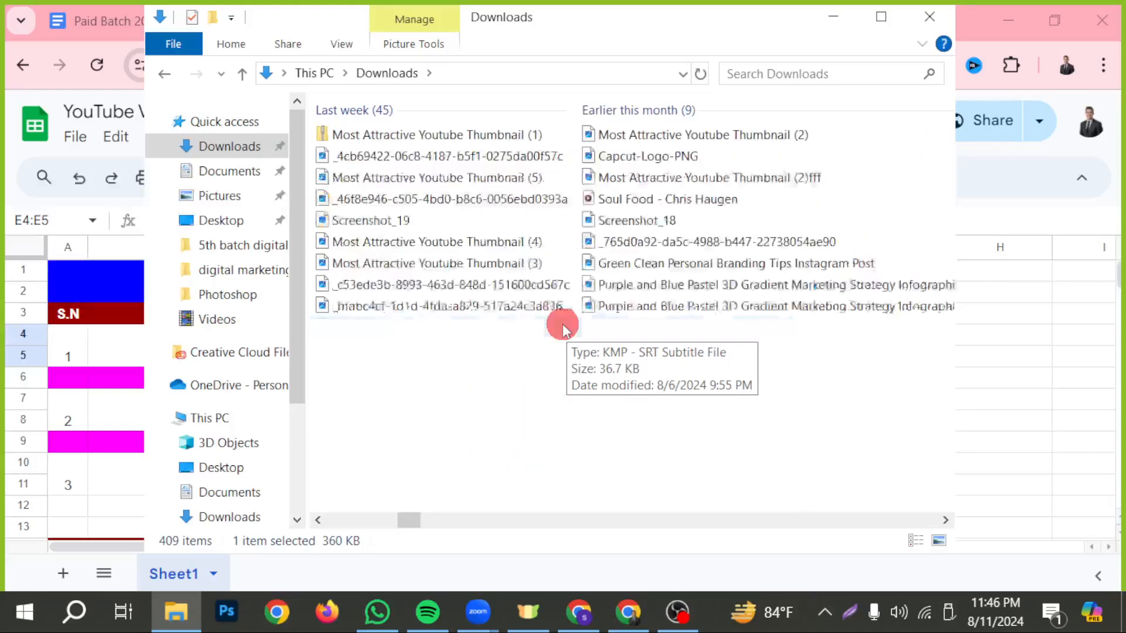
scroll(501, 429, "up", 2)
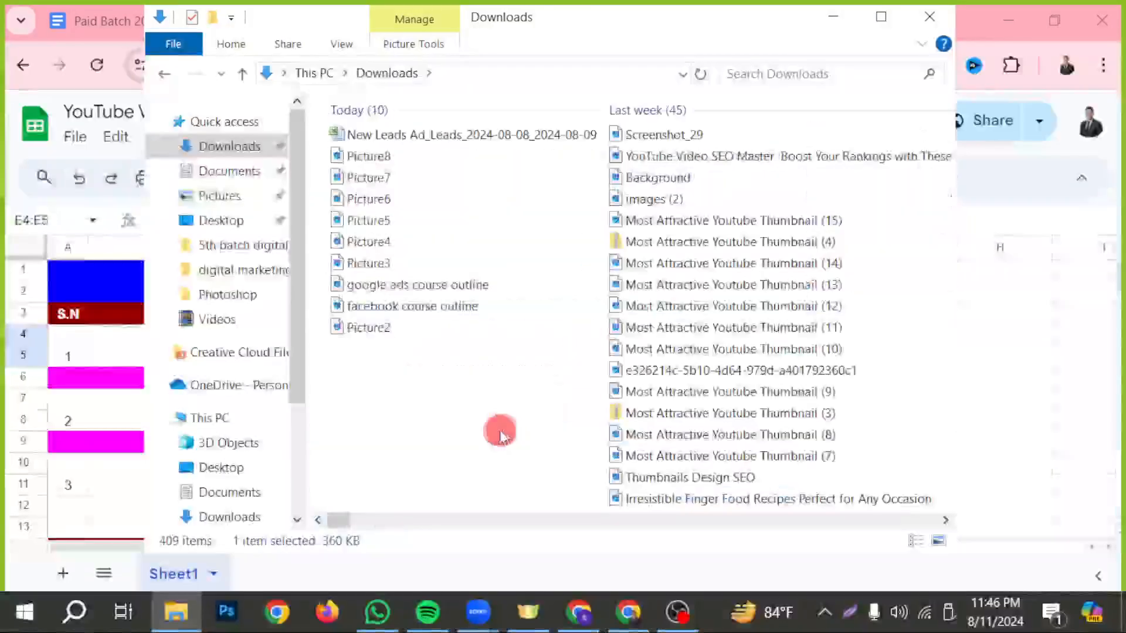
double_click(630, 498)
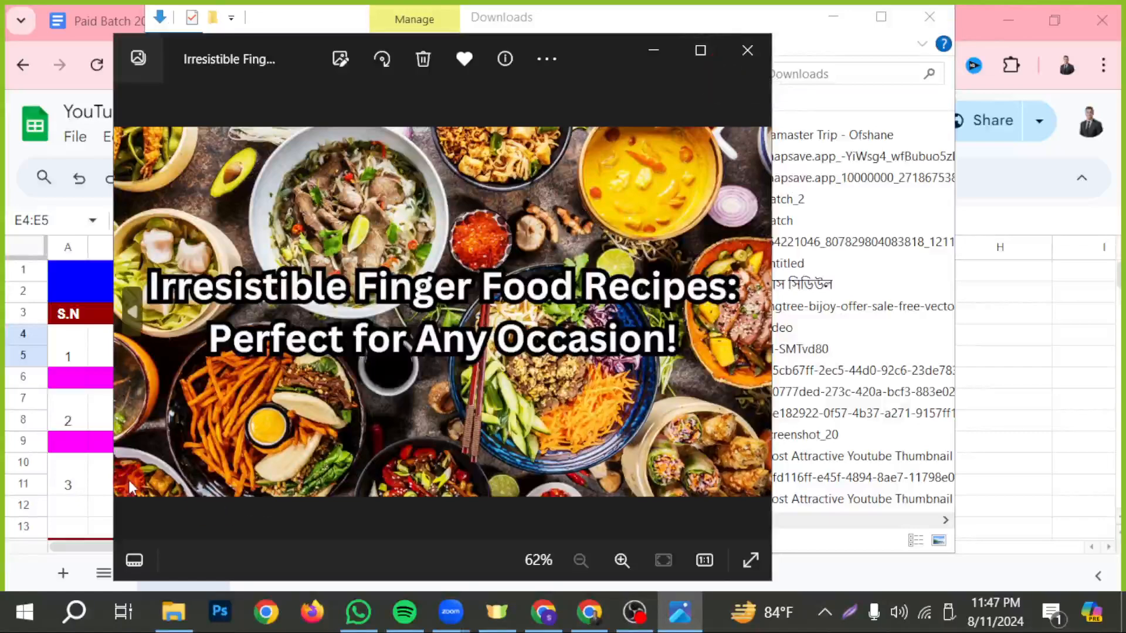
Step: Show the thumbnail file's Properties Details tab, revealing 1280 × 720 and Canva
left_click(748, 51)
left_click(411, 503)
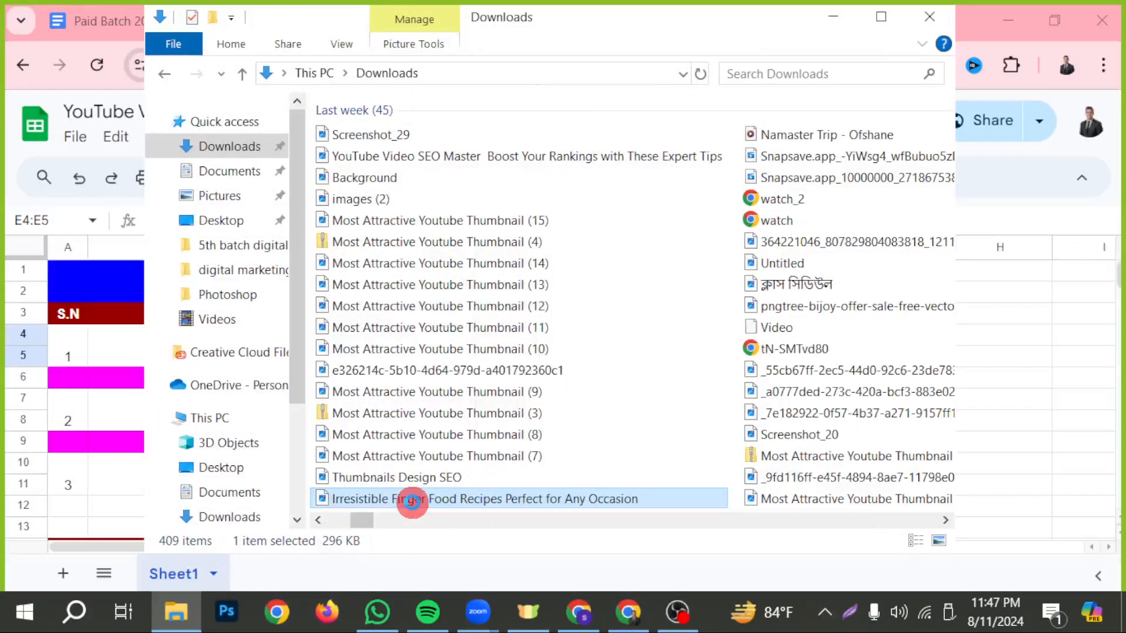
right_click(412, 502)
mouse_move(442, 609)
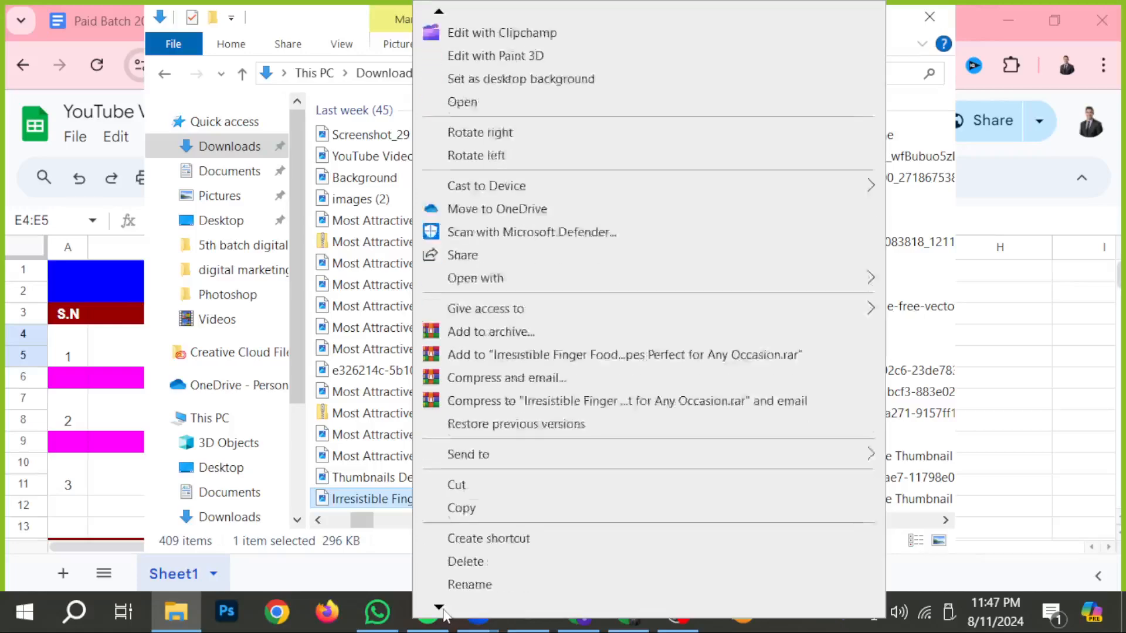
left_click(484, 571)
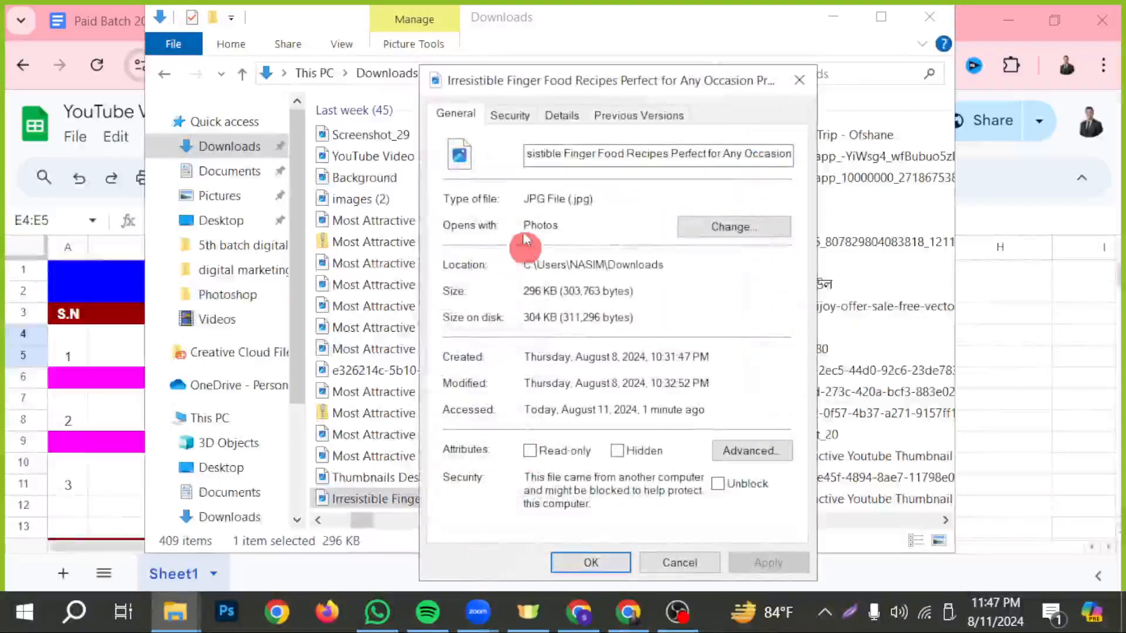
left_click(554, 120)
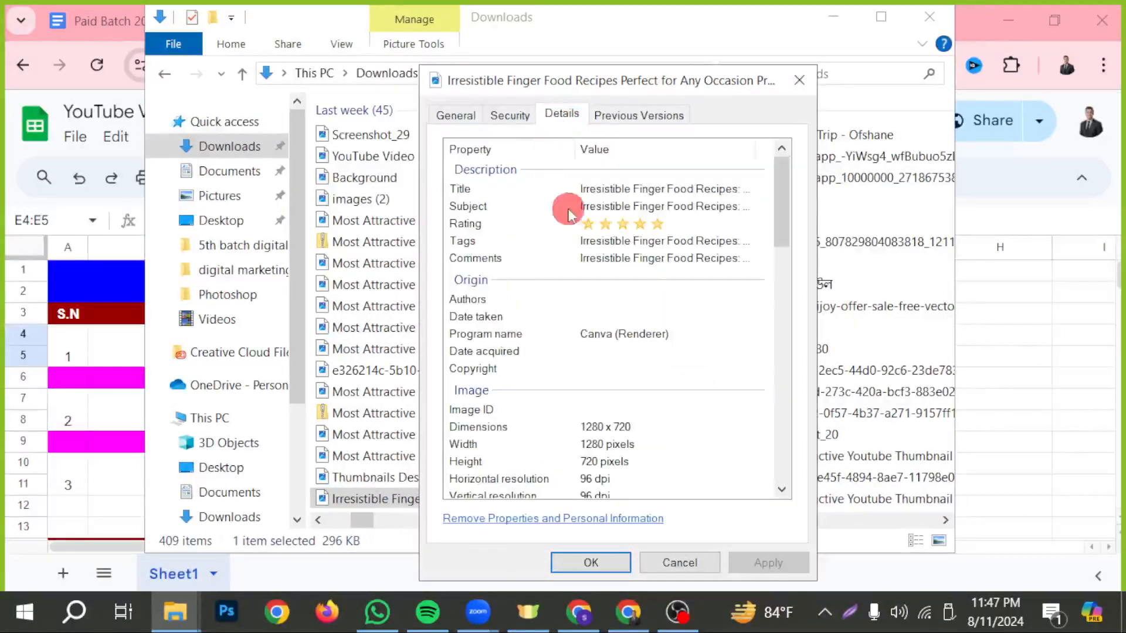
Step: Capture the Details pane outlined in red and upload it to prnt.sc
left_click(849, 611)
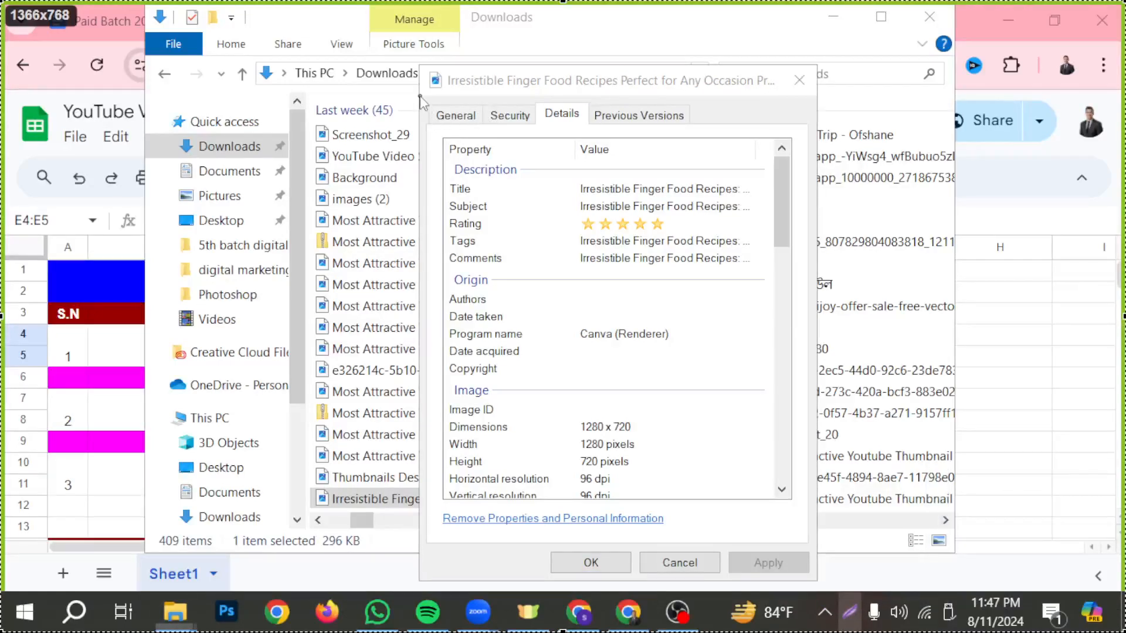
mouse_move(420, 96)
left_mouse_down()
mouse_move(704, 178)
mouse_move(760, 214)
left_mouse_up()
left_click_drag(419, 65, 527, 106)
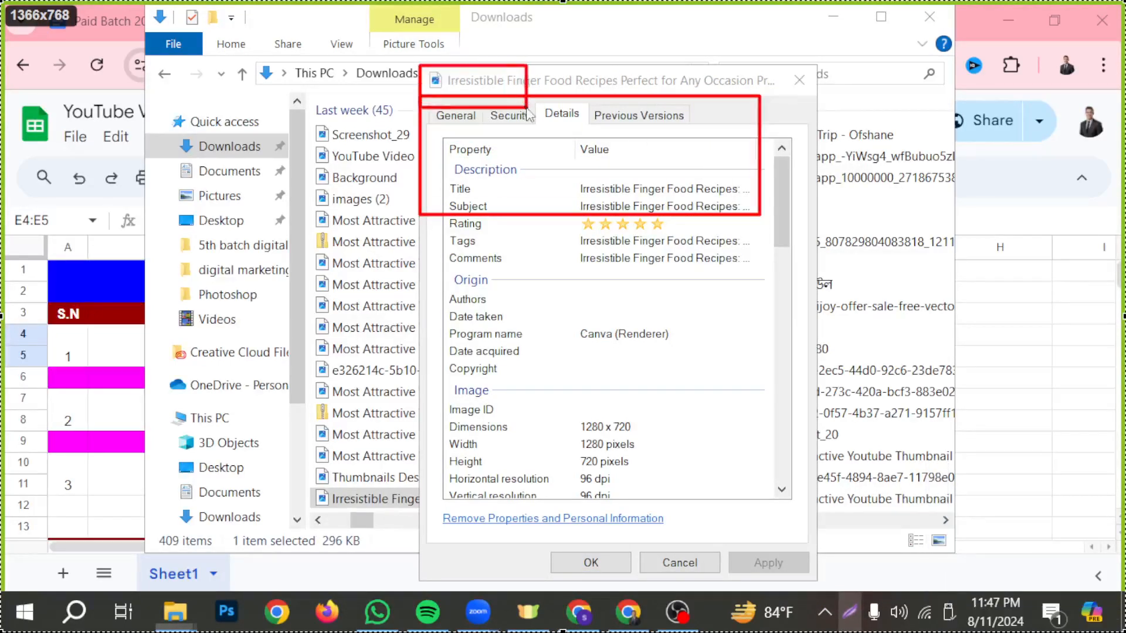
key("ctrl+z")
key("ctrl+z")
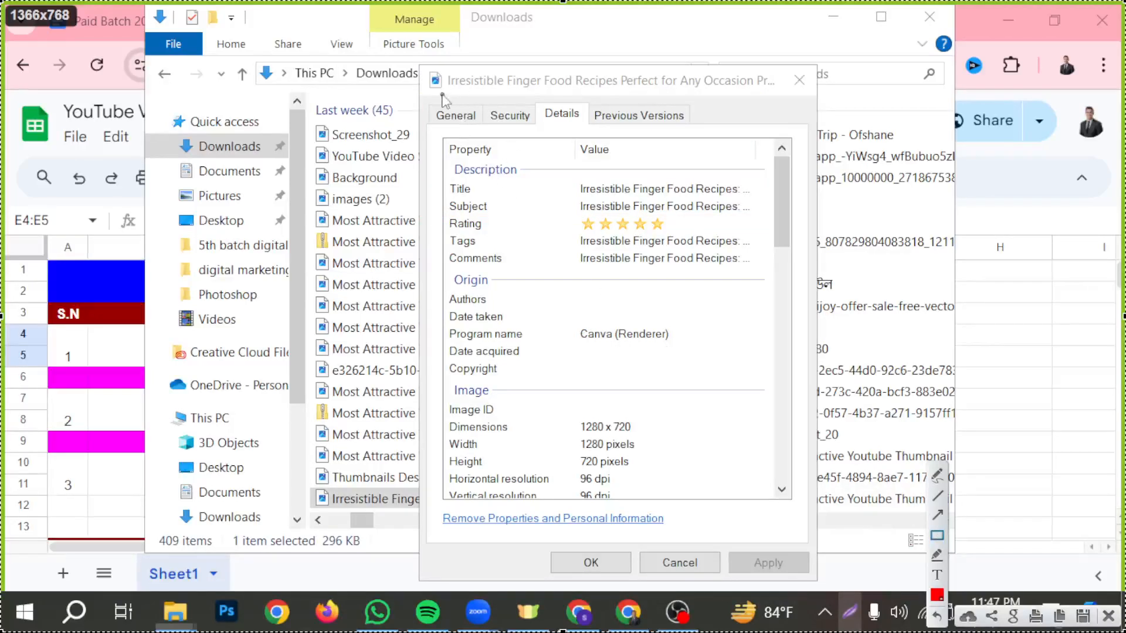
mouse_move(427, 70)
left_mouse_down()
mouse_move(583, 95)
mouse_move(835, 293)
mouse_move(801, 405)
mouse_move(802, 499)
mouse_move(822, 540)
mouse_move(810, 543)
left_mouse_up()
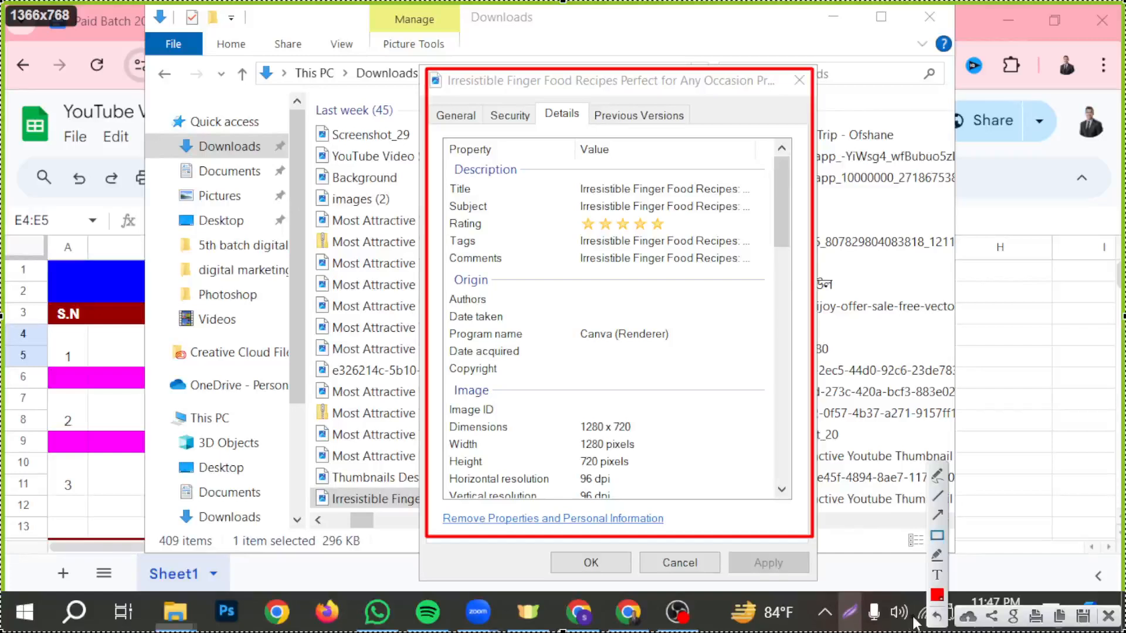
left_click(968, 617)
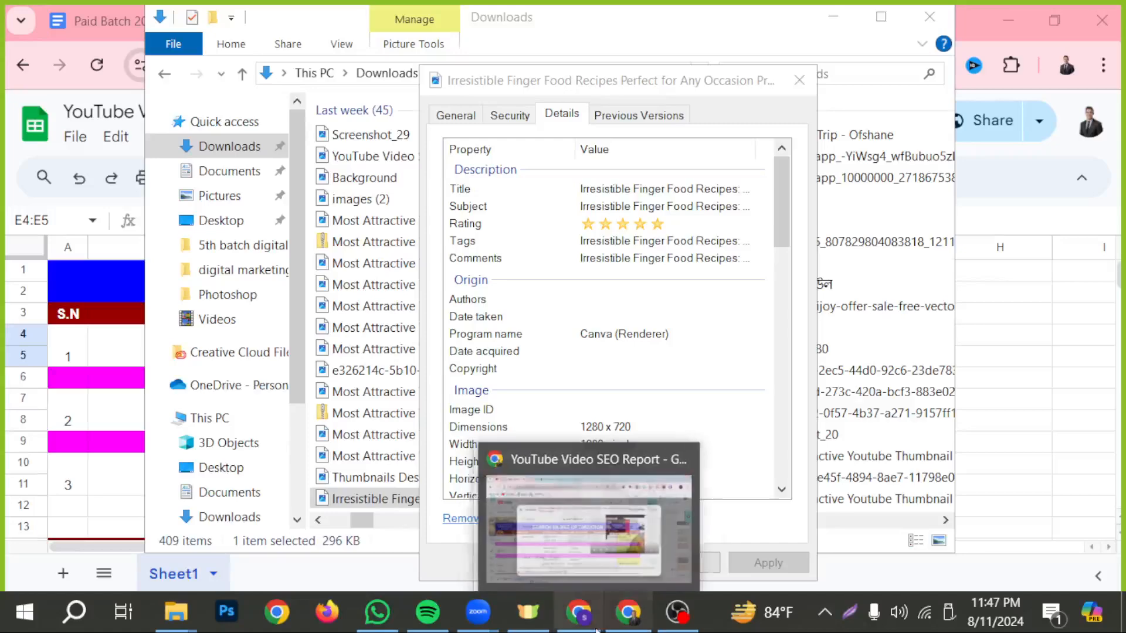
left_click(628, 611)
Step: Paste the Lightshot thumbnail screenshot link into video 1's Thumbnails SEO cell (E4:E5)
double_click(622, 357)
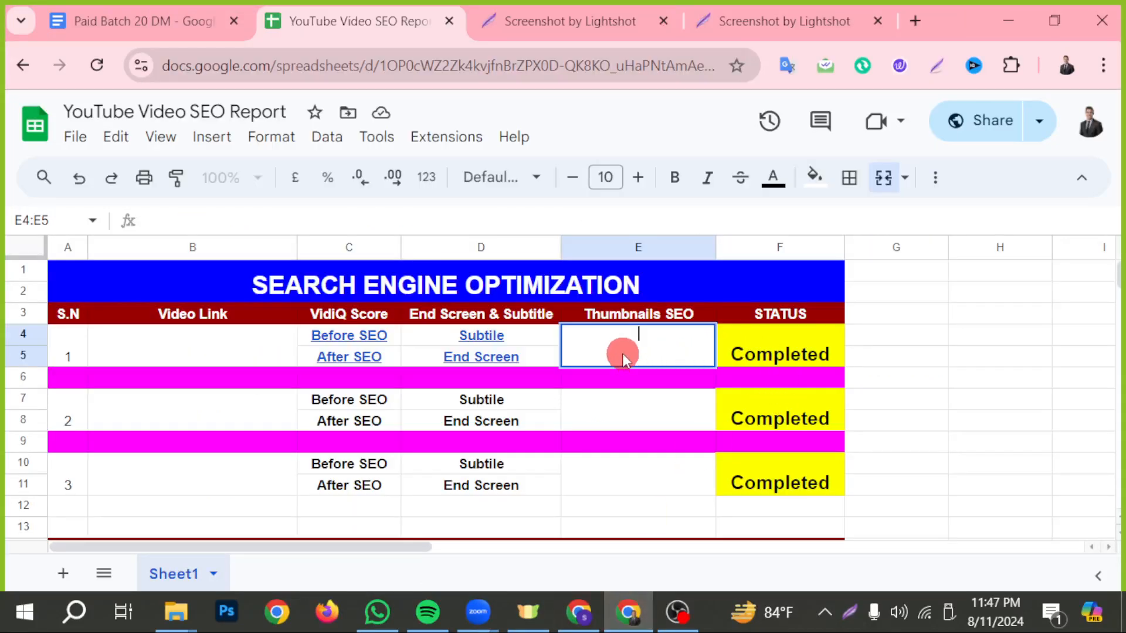
type("https://prnt.sc/E_lgMelmlRws")
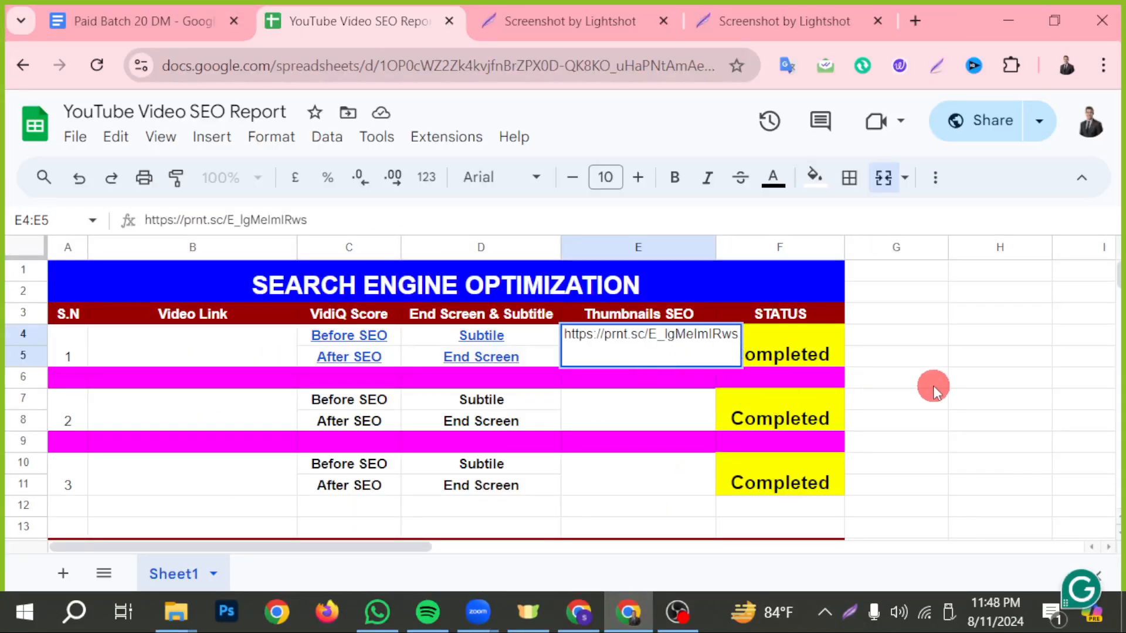
left_click(933, 386)
left_click(657, 344)
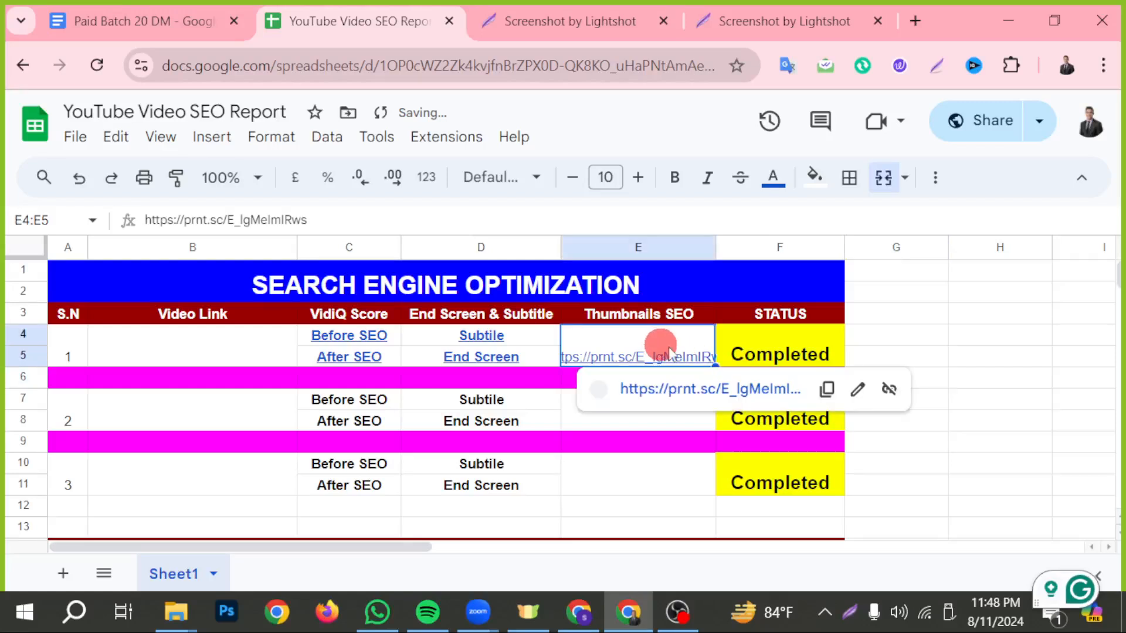
left_click(778, 356)
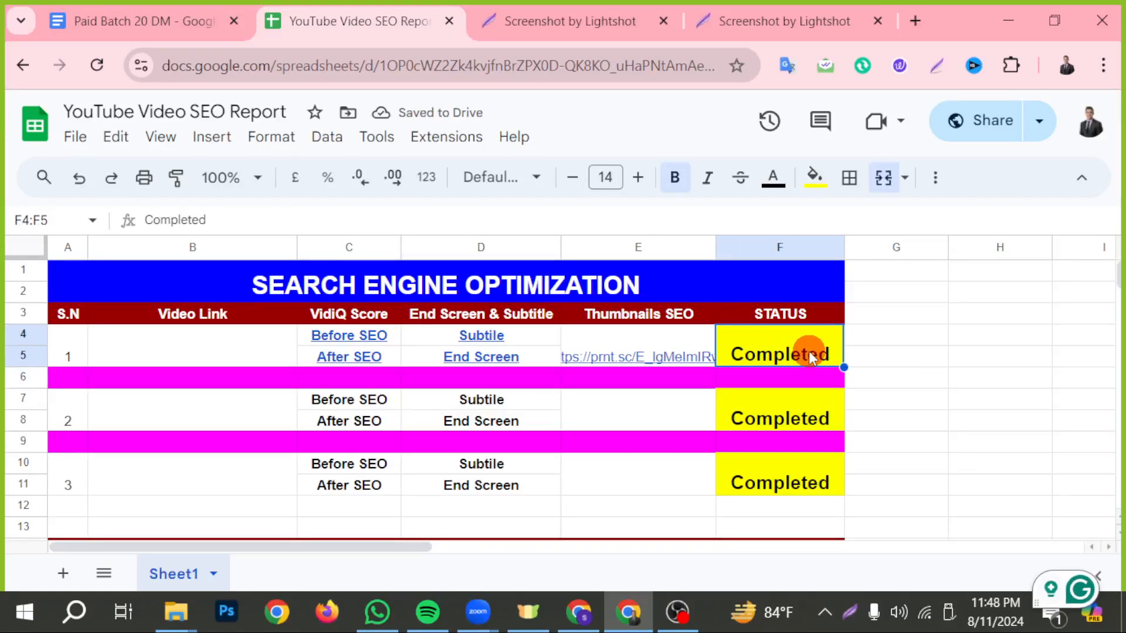
Step: Try setting video 2's status to 'Not Completed', then undo it back to Completed
left_click(743, 426)
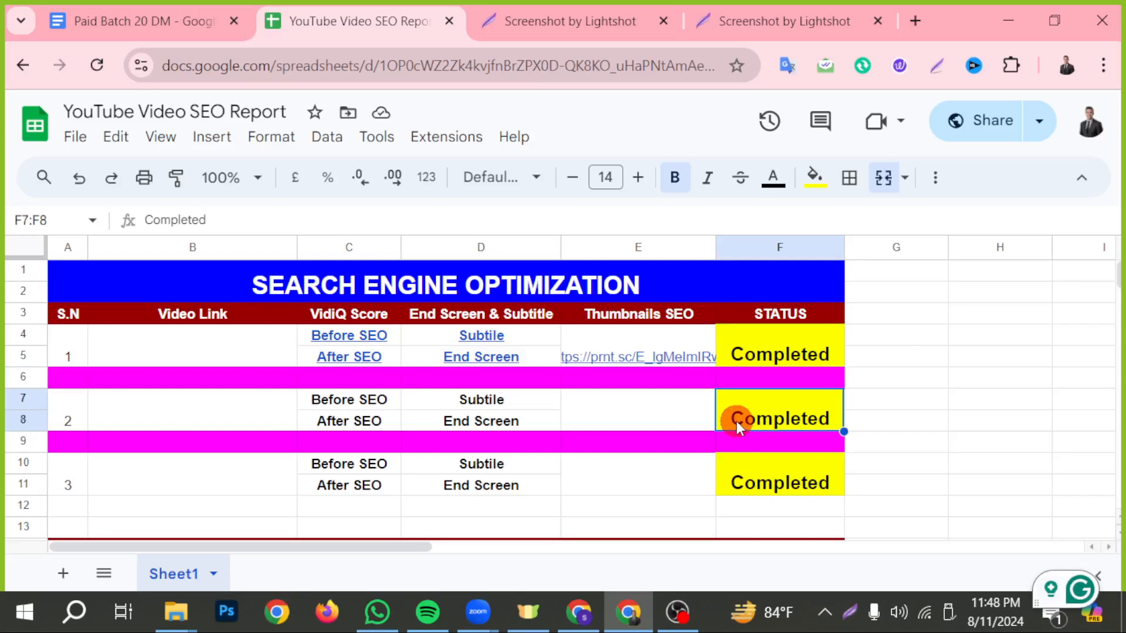
double_click(733, 419)
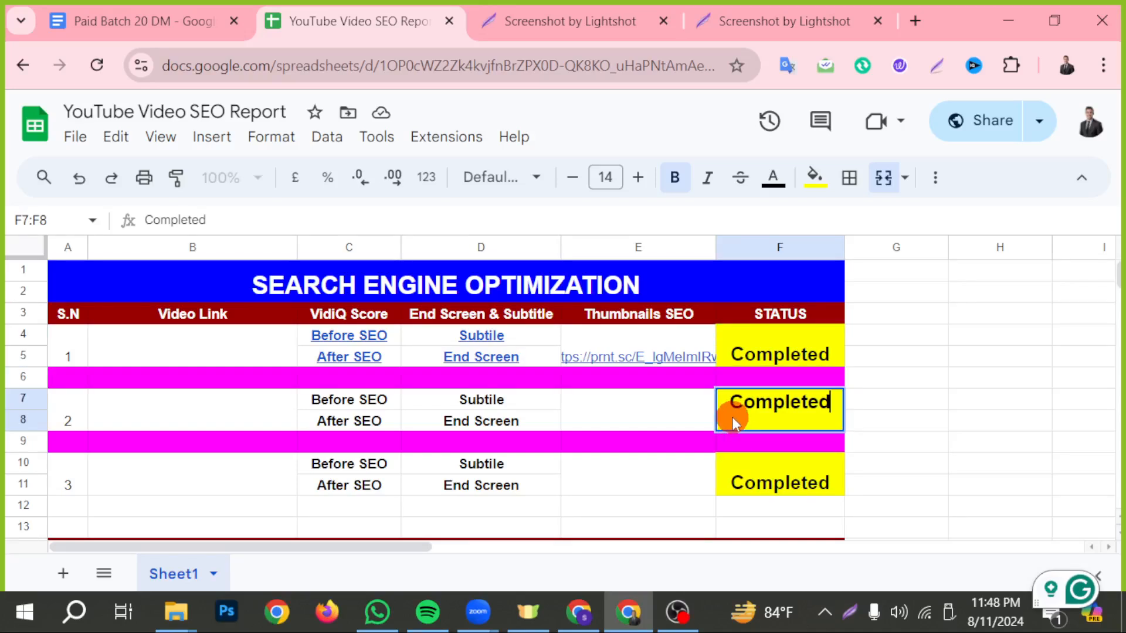
type("Not")
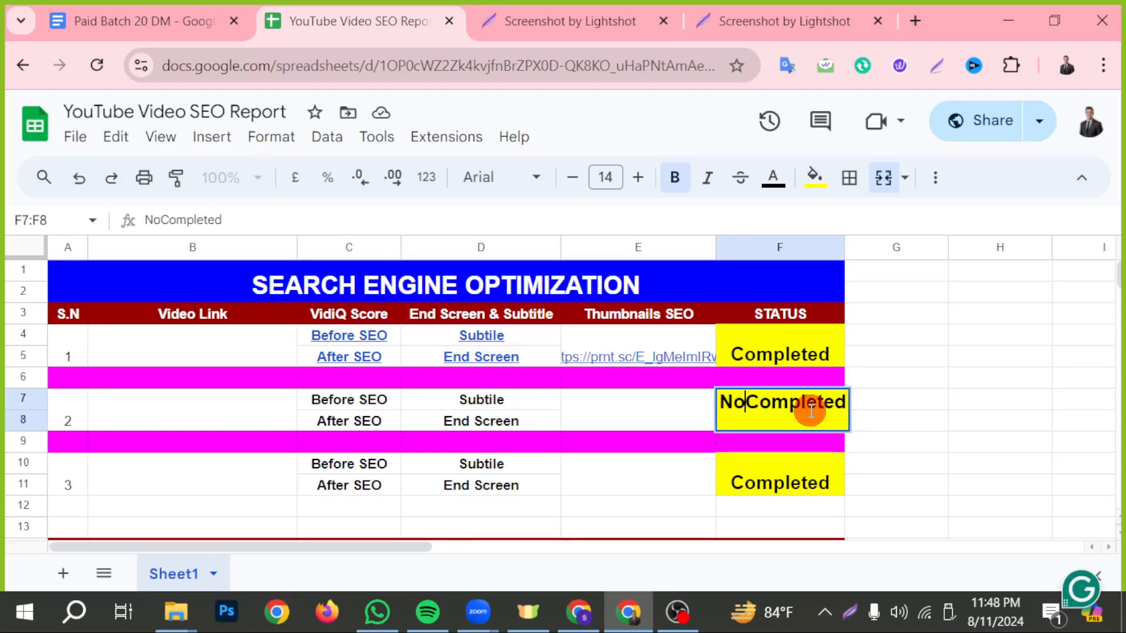
left_click(936, 481)
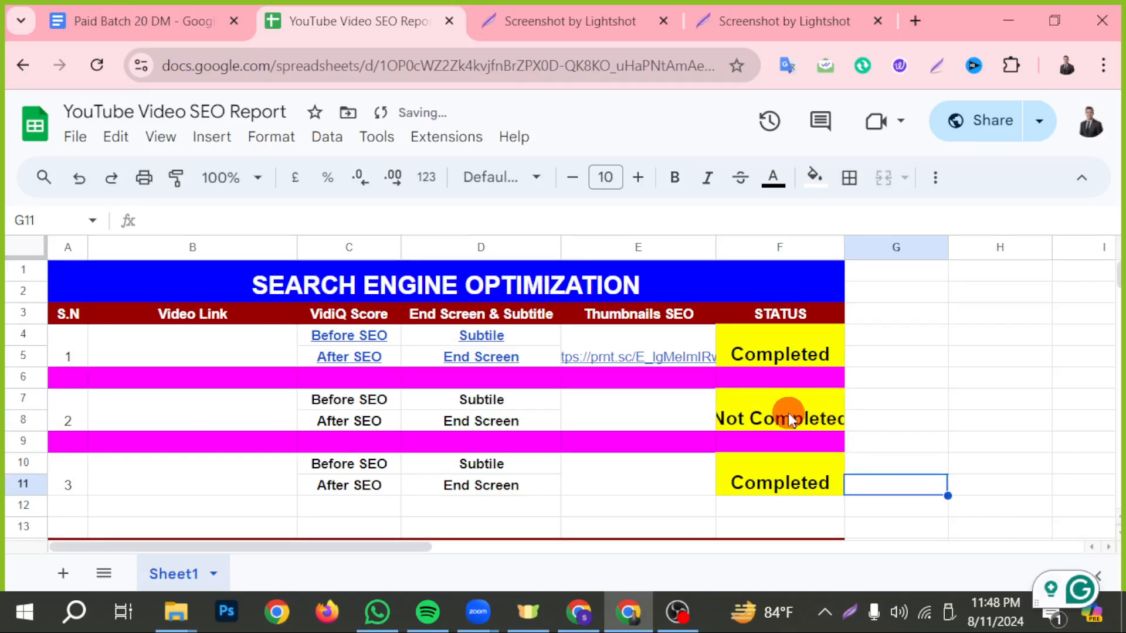
key("ctrl+z")
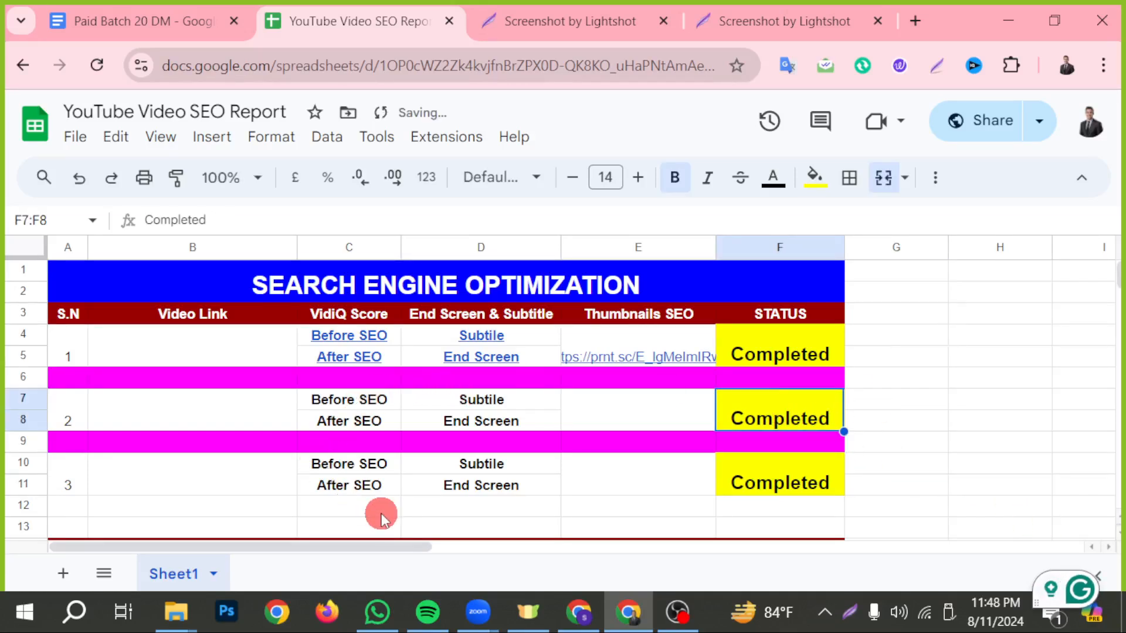
Step: Start editing video 1's Video Link cell, then discard the unsaved end screen changes in Studio
double_click(152, 344)
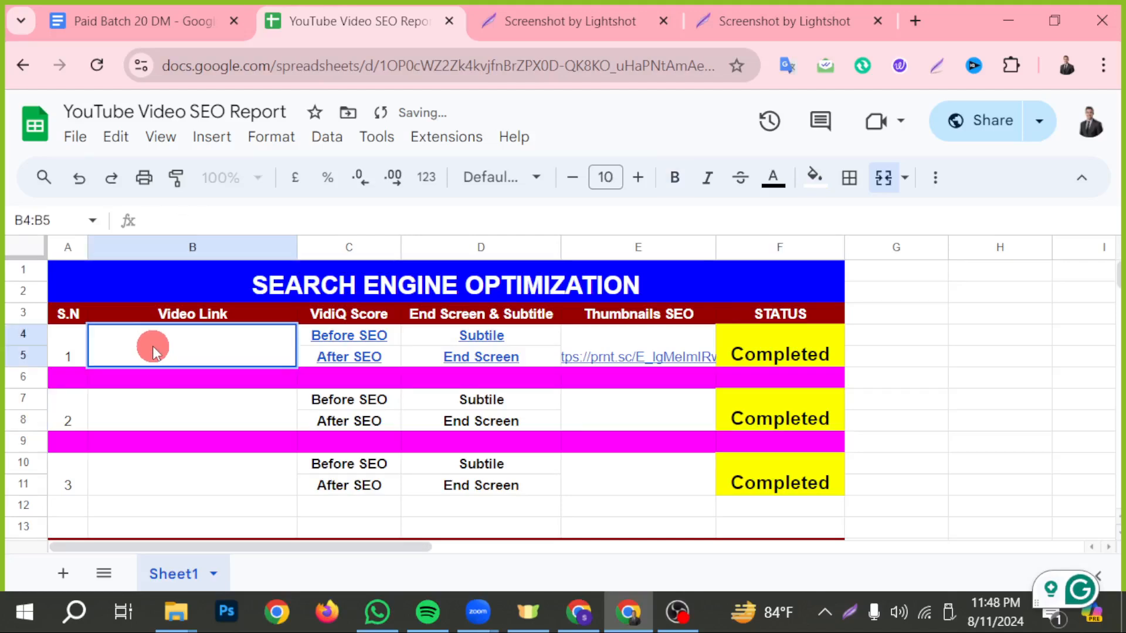
left_click(579, 611)
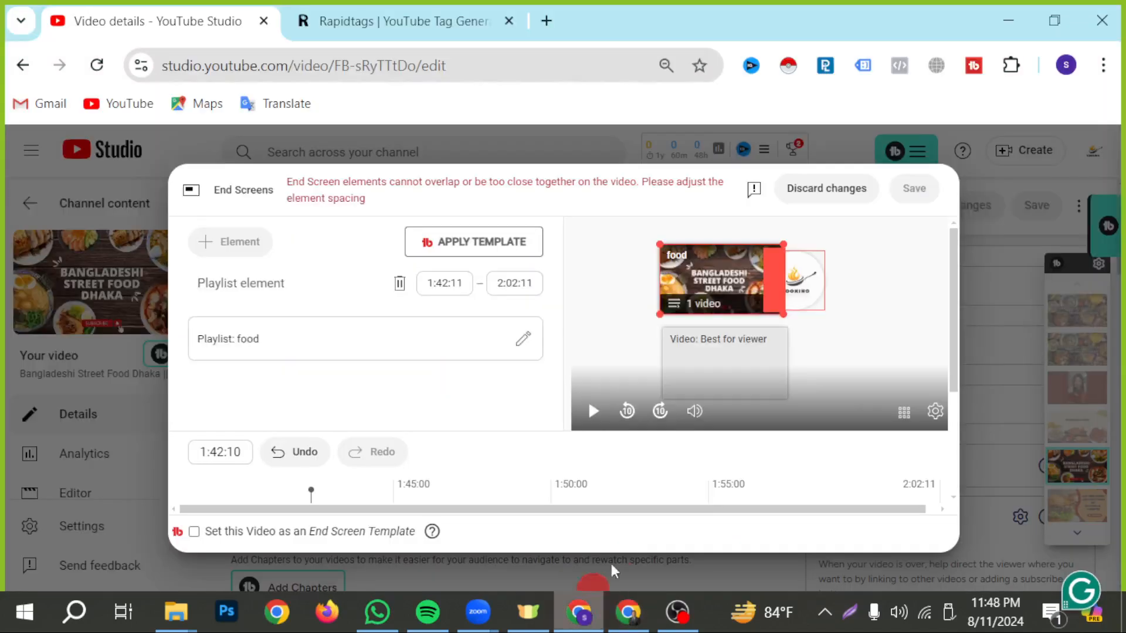
left_click(842, 191)
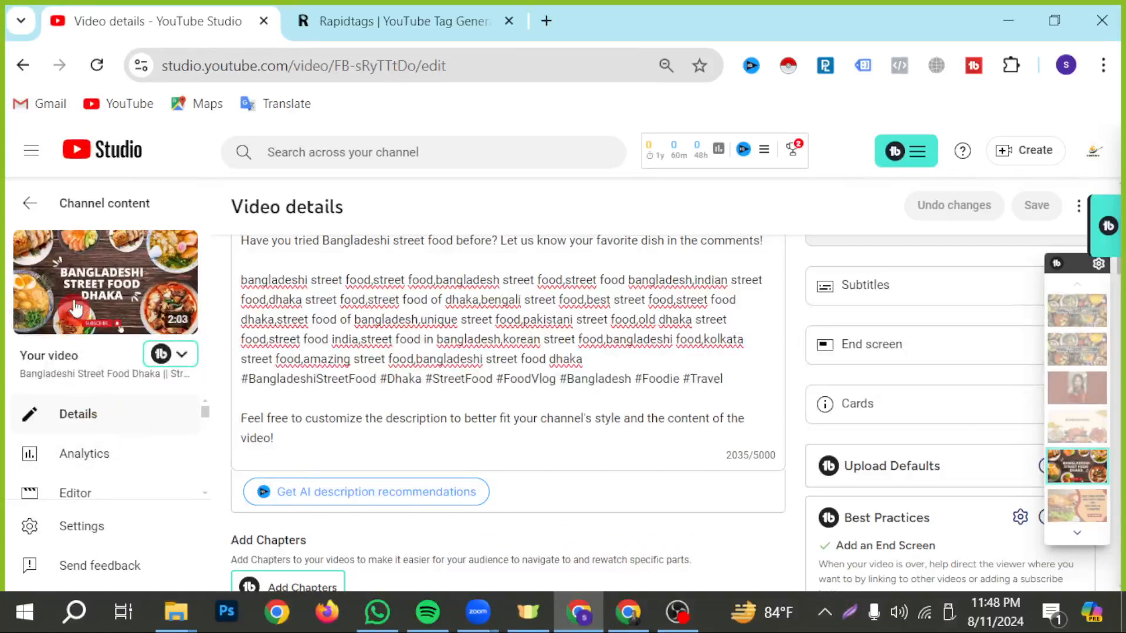
Step: Open the Bangladeshi Street Food Dhaka watch page, pause playback and copy its URL
left_click(117, 299)
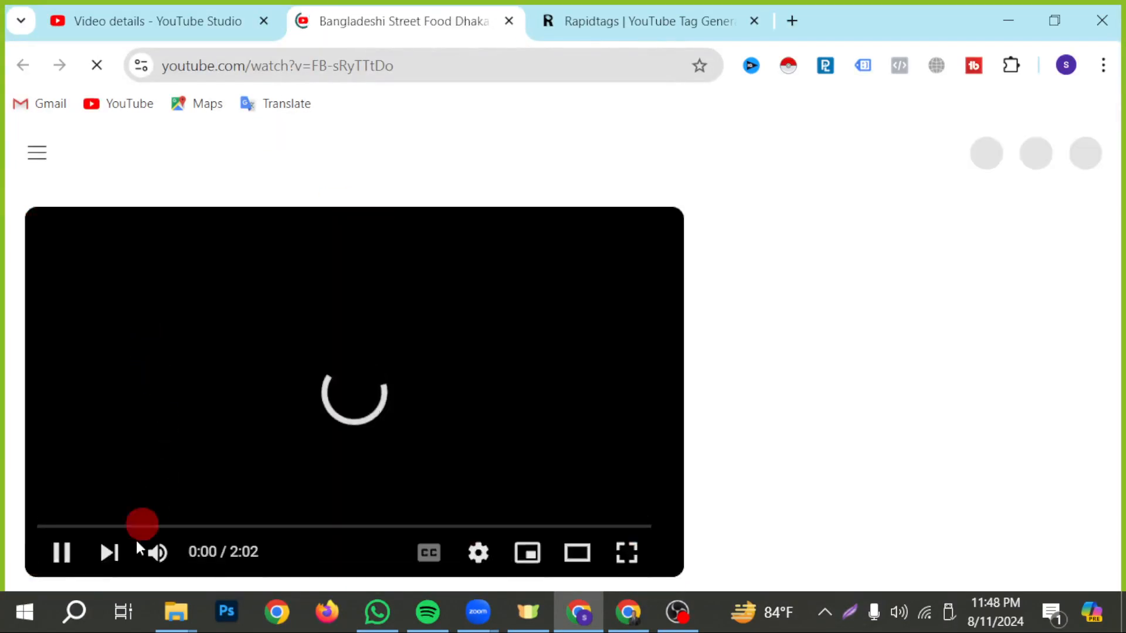
left_click(64, 556)
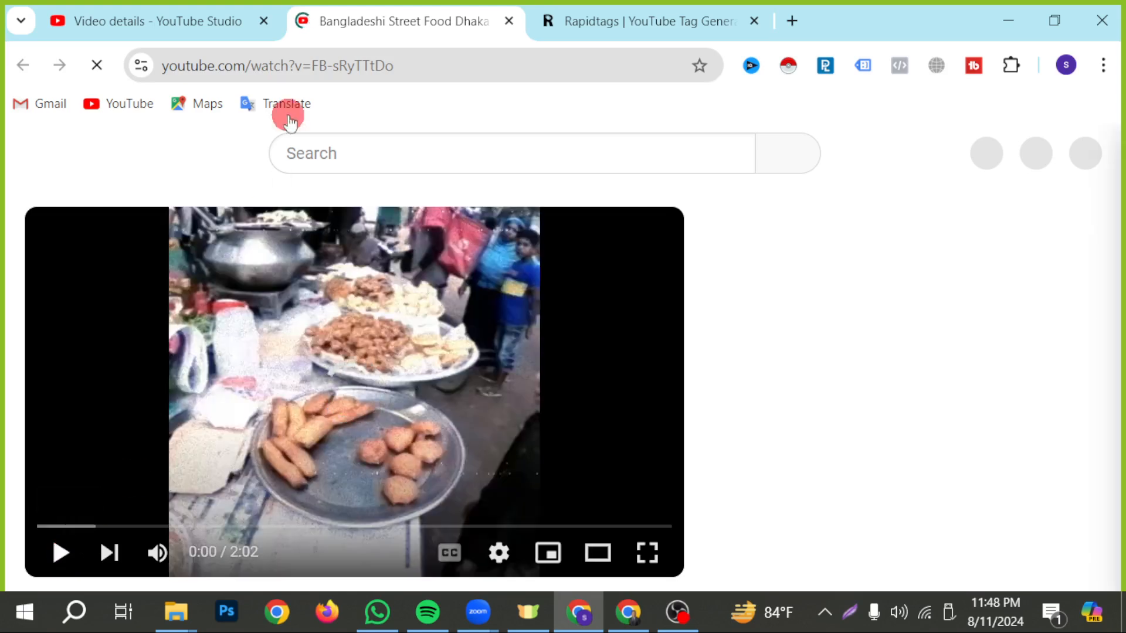
left_click(296, 77)
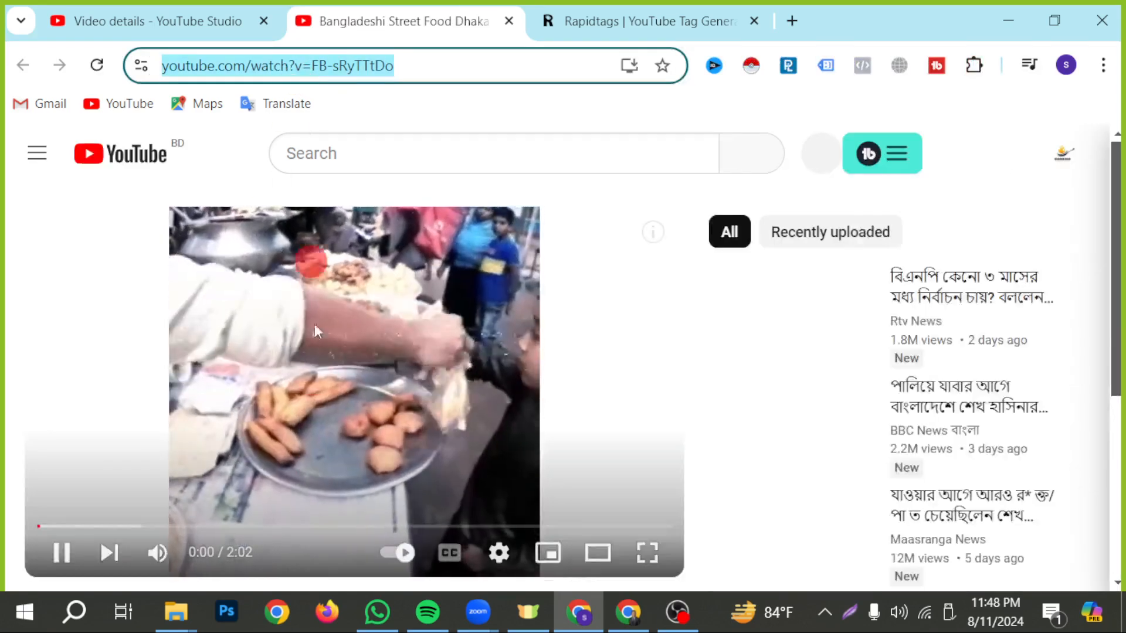
left_click(65, 559)
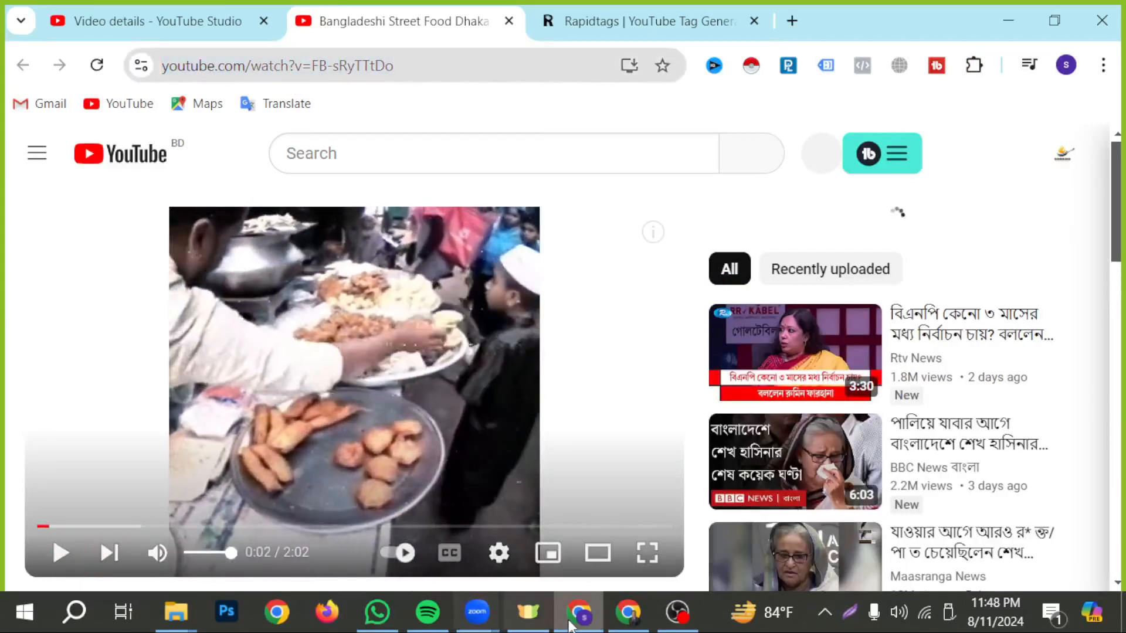
left_click(609, 619)
Step: Paste youtube.com/watch?v=FB-sRyTTtDo into video 1's Video Link cell and check its preview
type("https://www.youtube.com/watch?v=FB-sRyTTtOo")
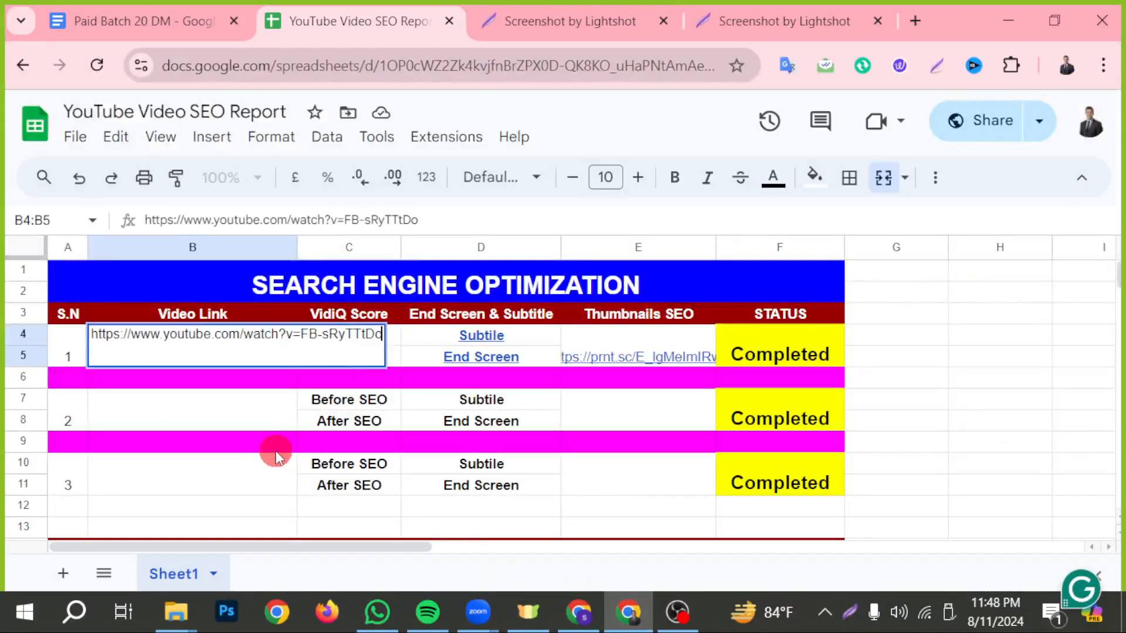
left_click(969, 440)
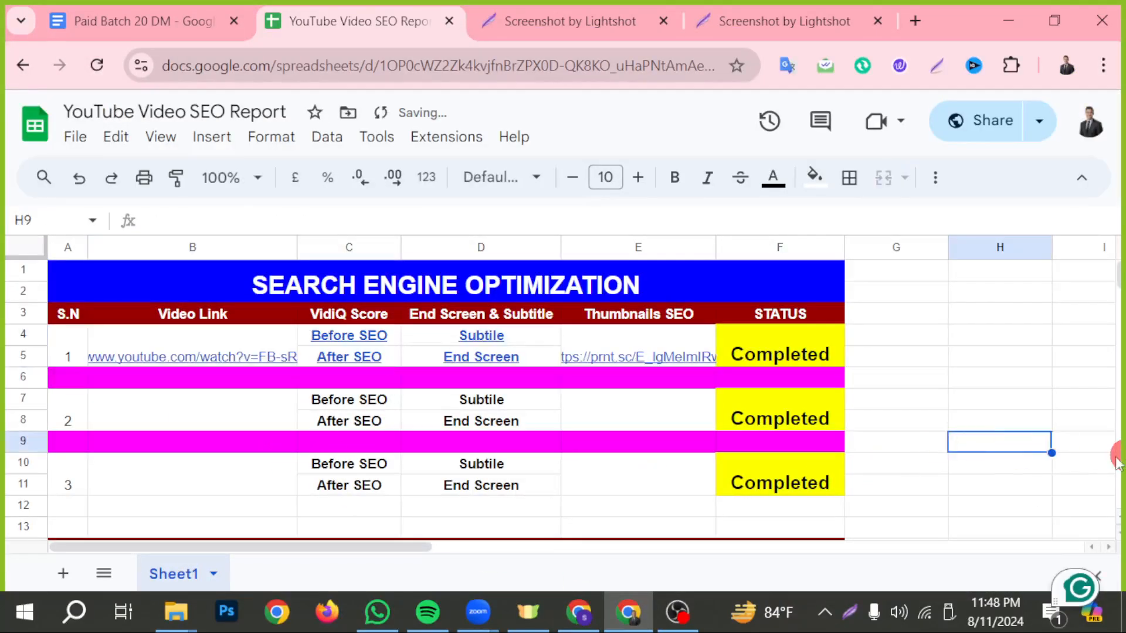
left_click(157, 355)
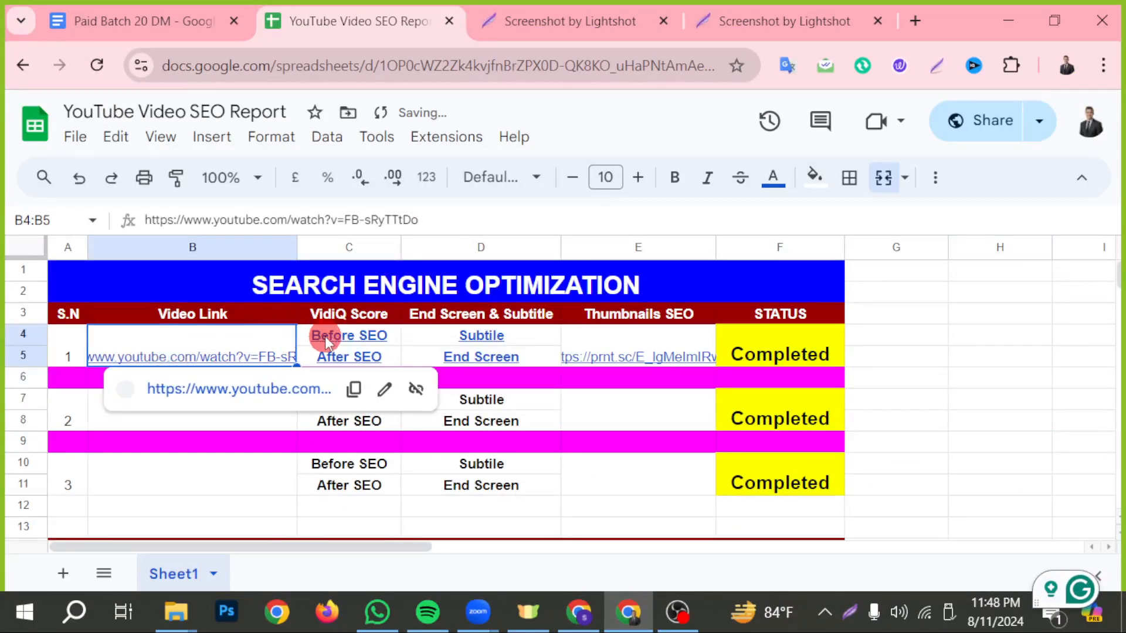
mouse_move(321, 335)
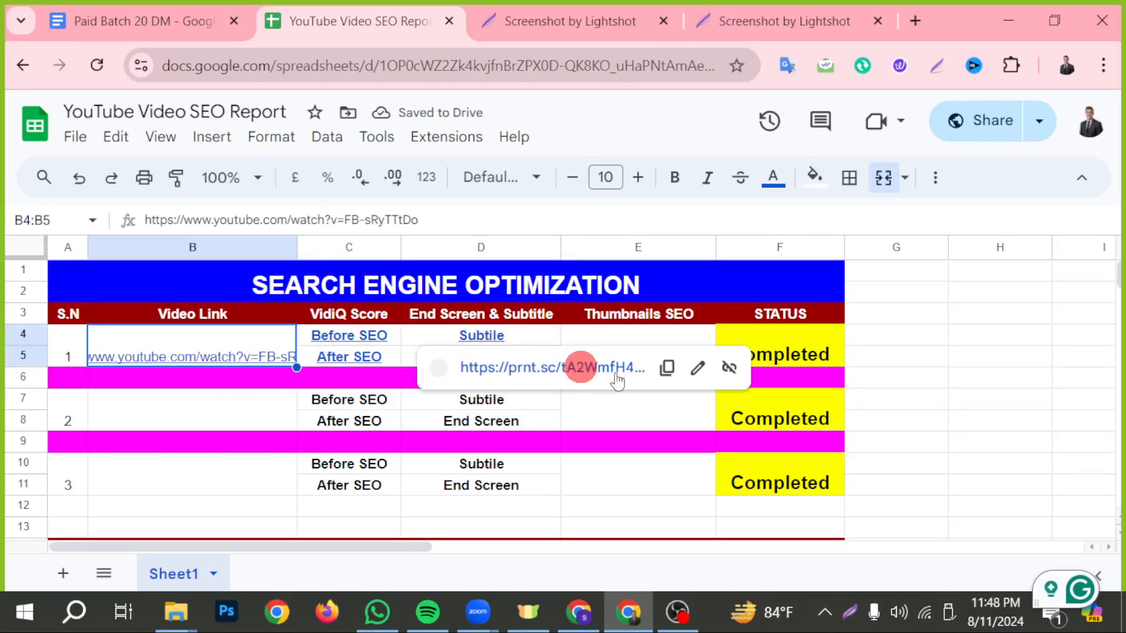
left_click(1068, 379)
mouse_move(573, 354)
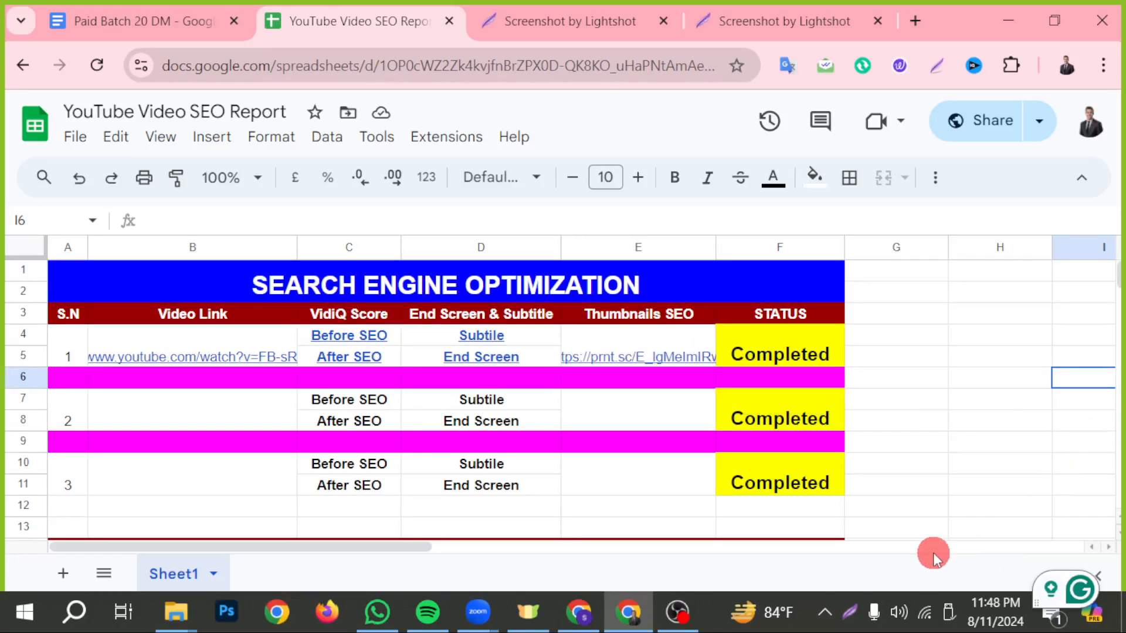
left_click(592, 621)
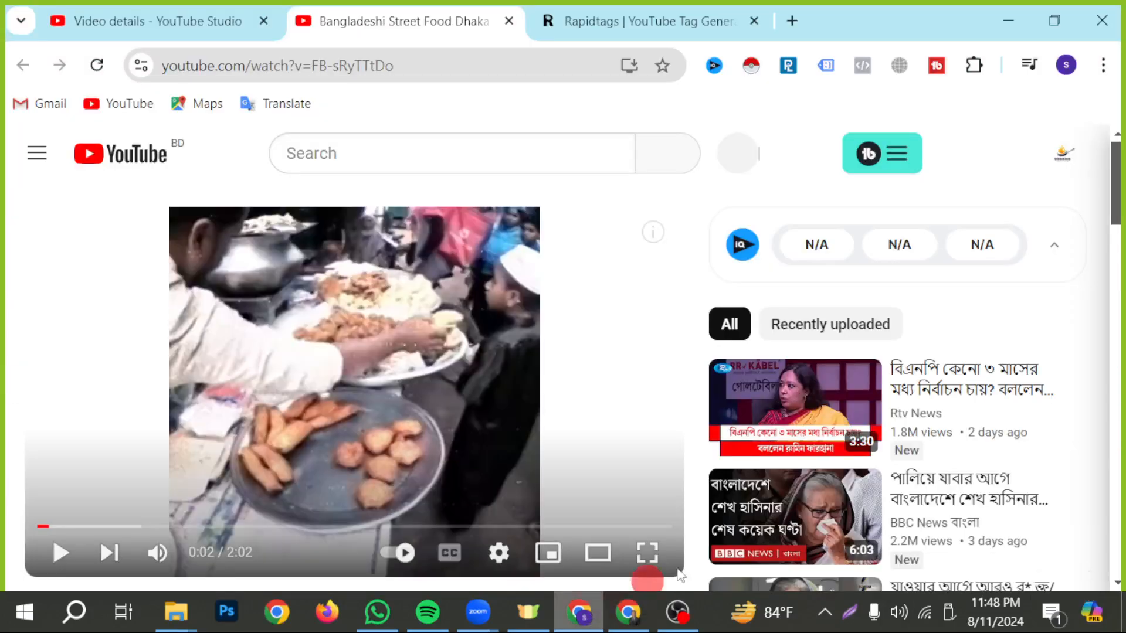
Step: Download the current thumbnail from the video details page's Thumbnail options menu
left_click(72, 20)
scroll(726, 440, "down", 20)
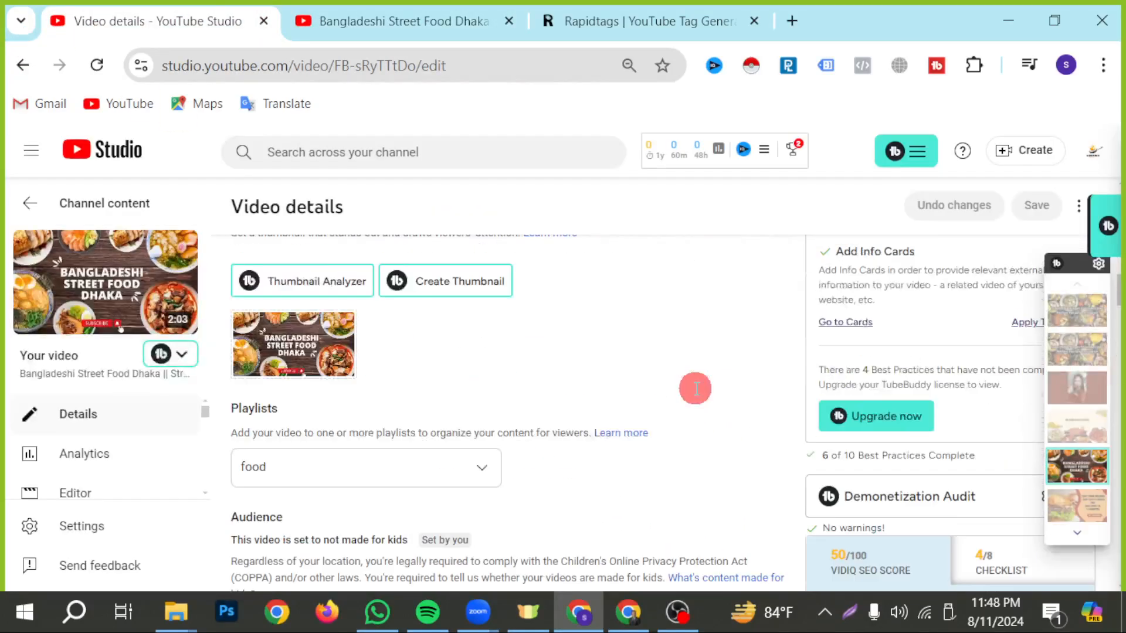
scroll(548, 464, "up", 15)
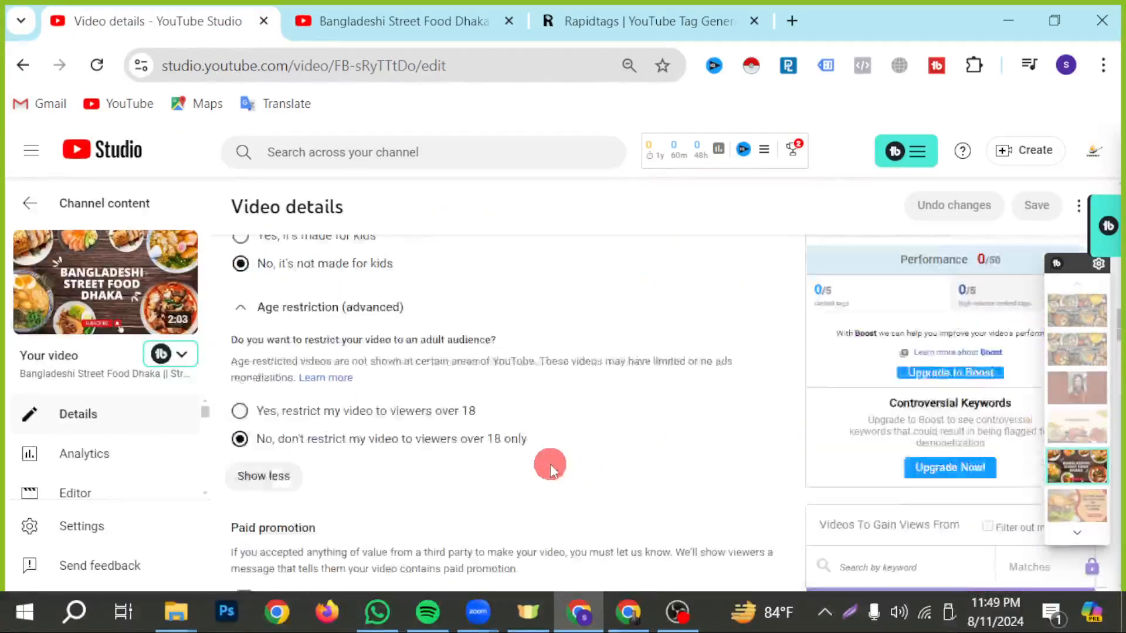
scroll(280, 502, "down", 7)
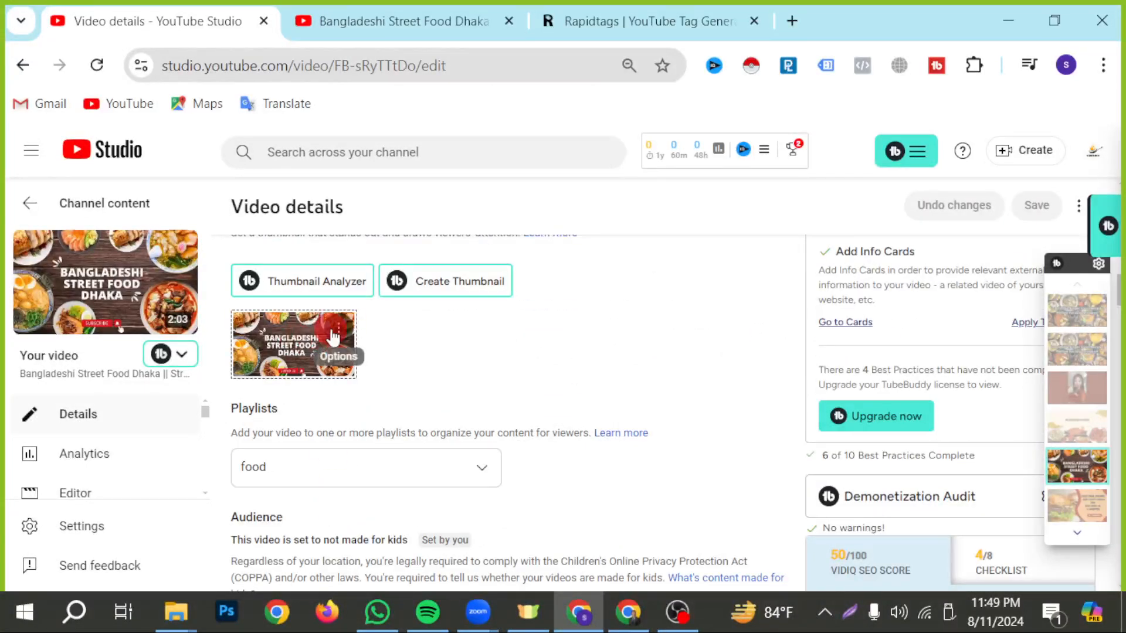
left_click(335, 336)
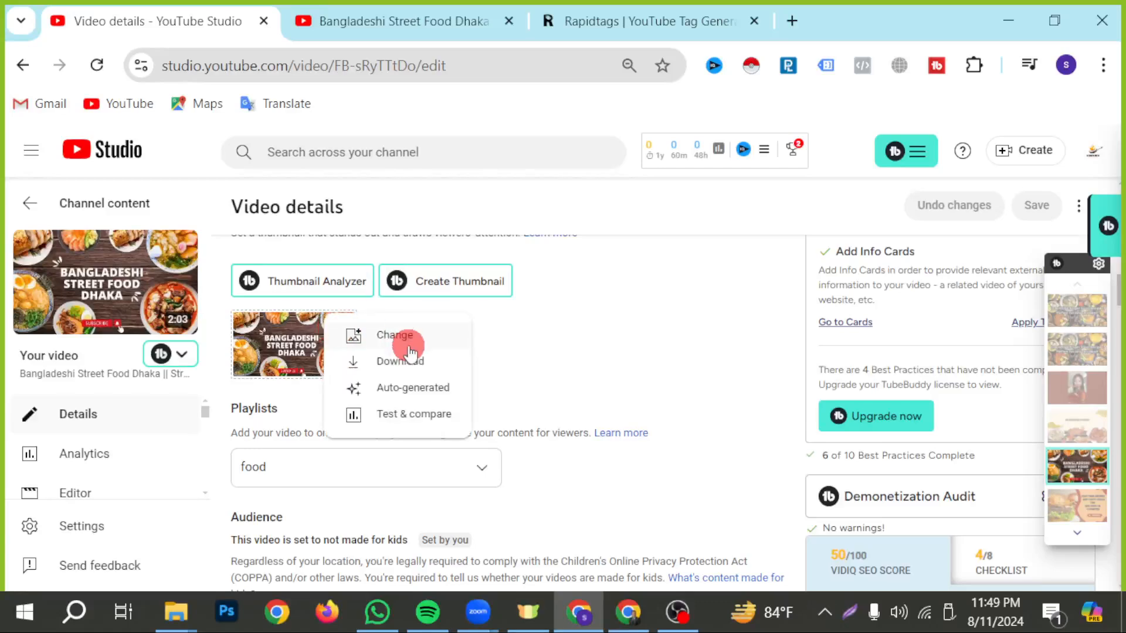
left_click(381, 364)
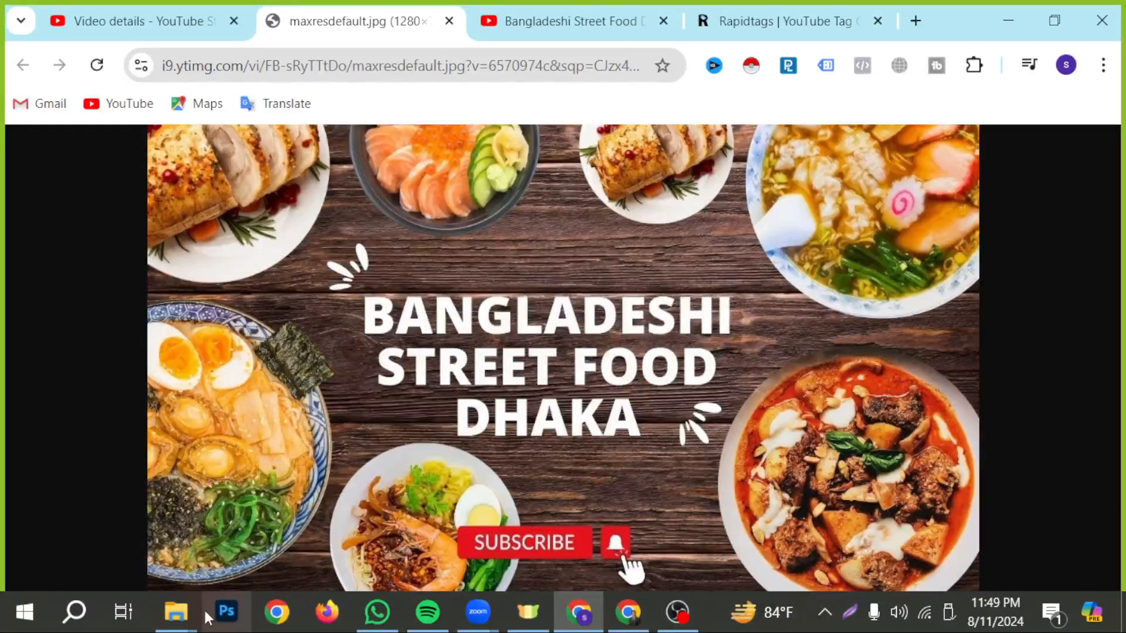
Step: Check the Downloads folder, then save the full-size thumbnail image as maxresdefault in Downloads
mouse_move(176, 611)
left_click(121, 540)
left_click(201, 144)
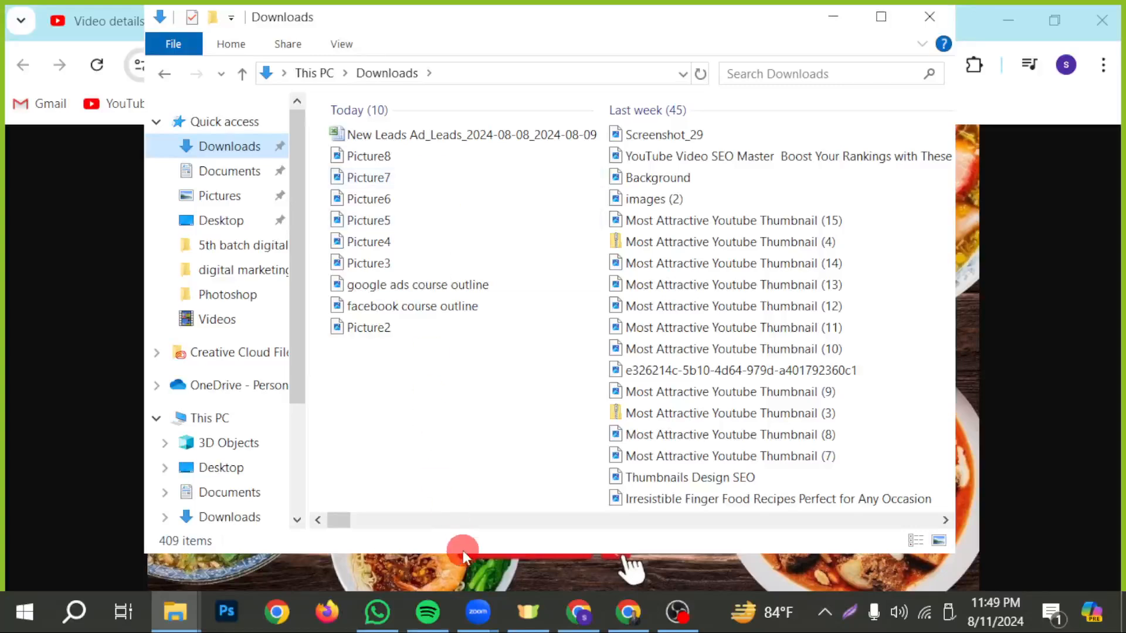
left_click(586, 615)
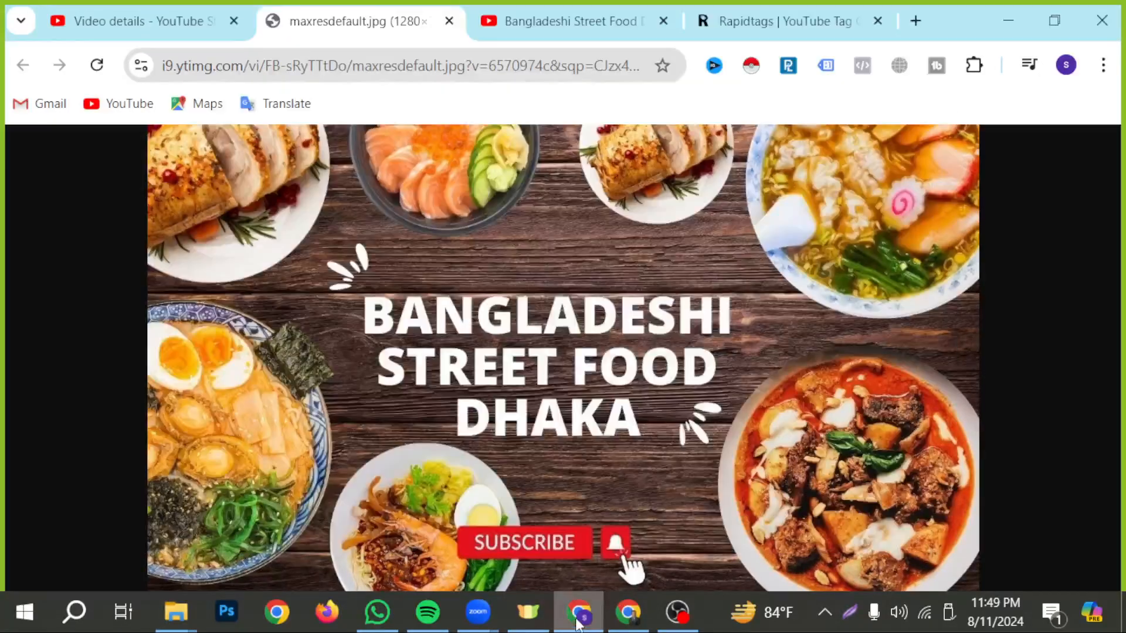
right_click(780, 357)
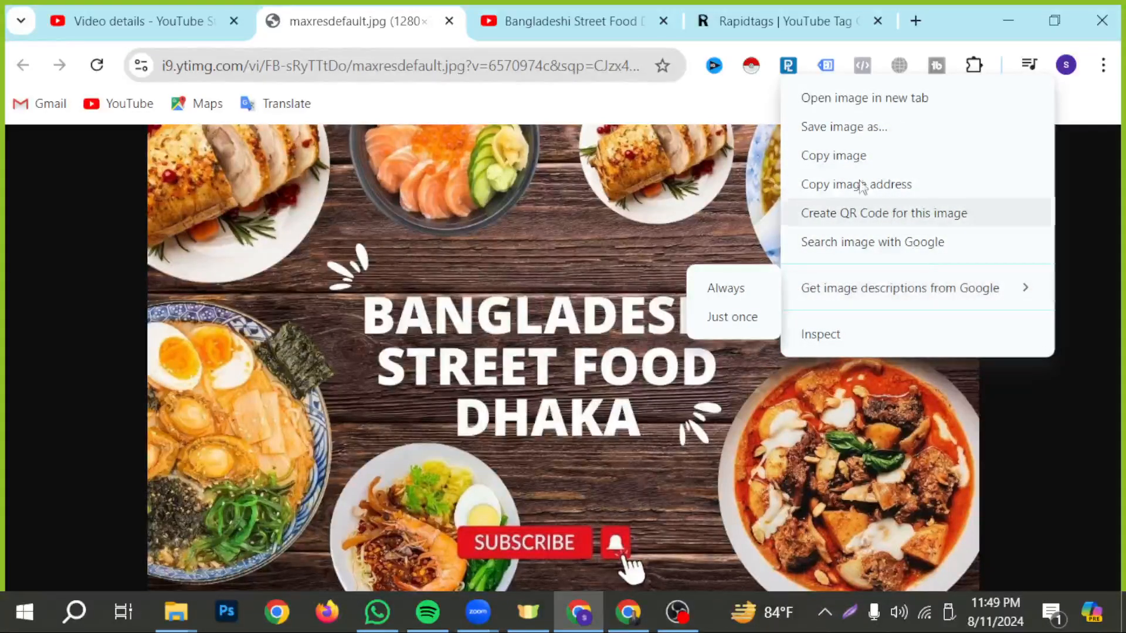
left_click(856, 137)
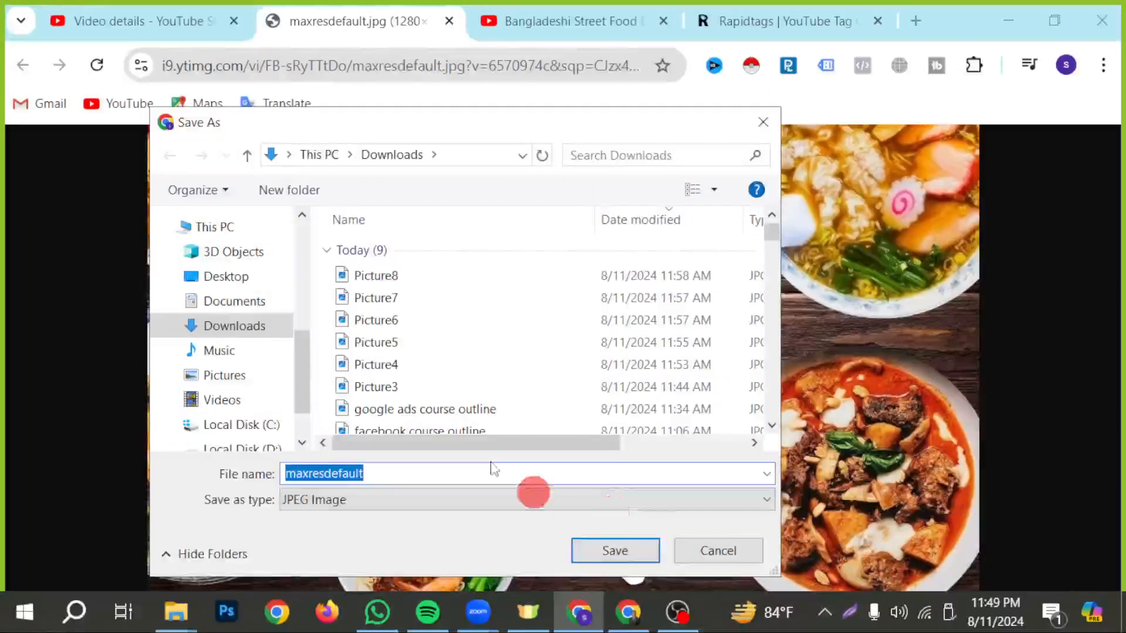
left_click(621, 552)
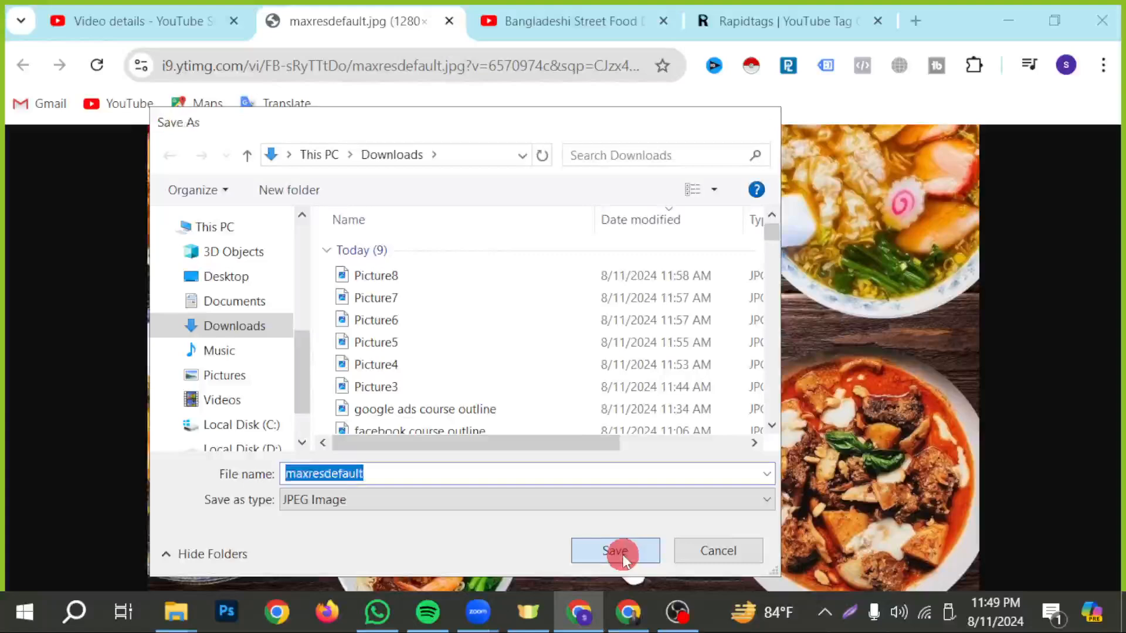
Step: Refresh Downloads, preview maxresdefault.jpg, then close the viewer and the folder
mouse_move(175, 612)
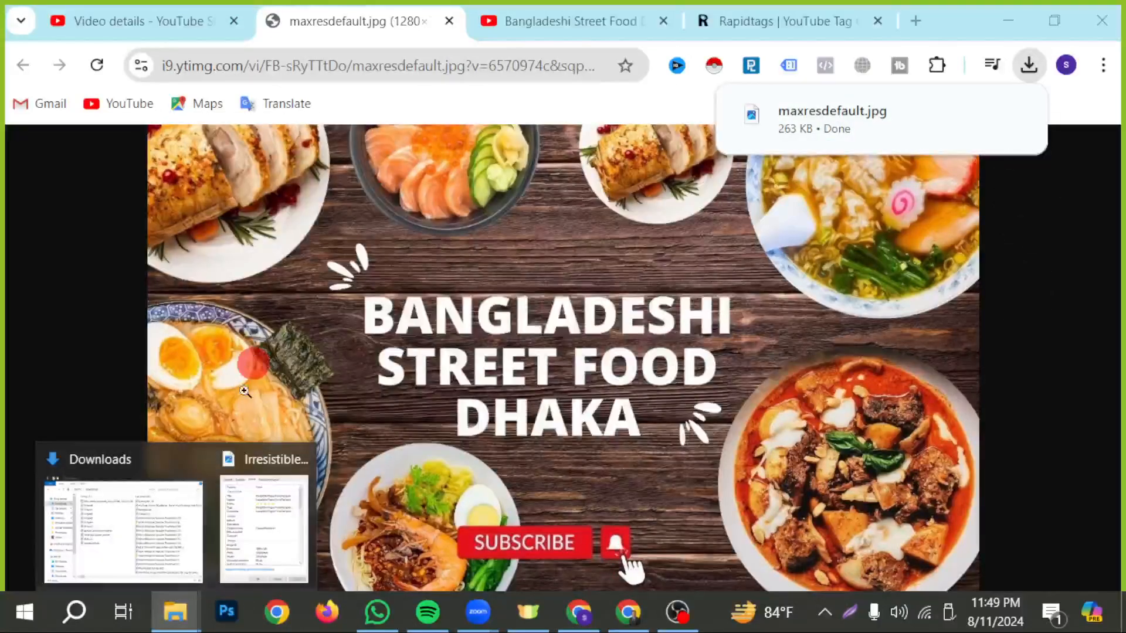
left_click(161, 520)
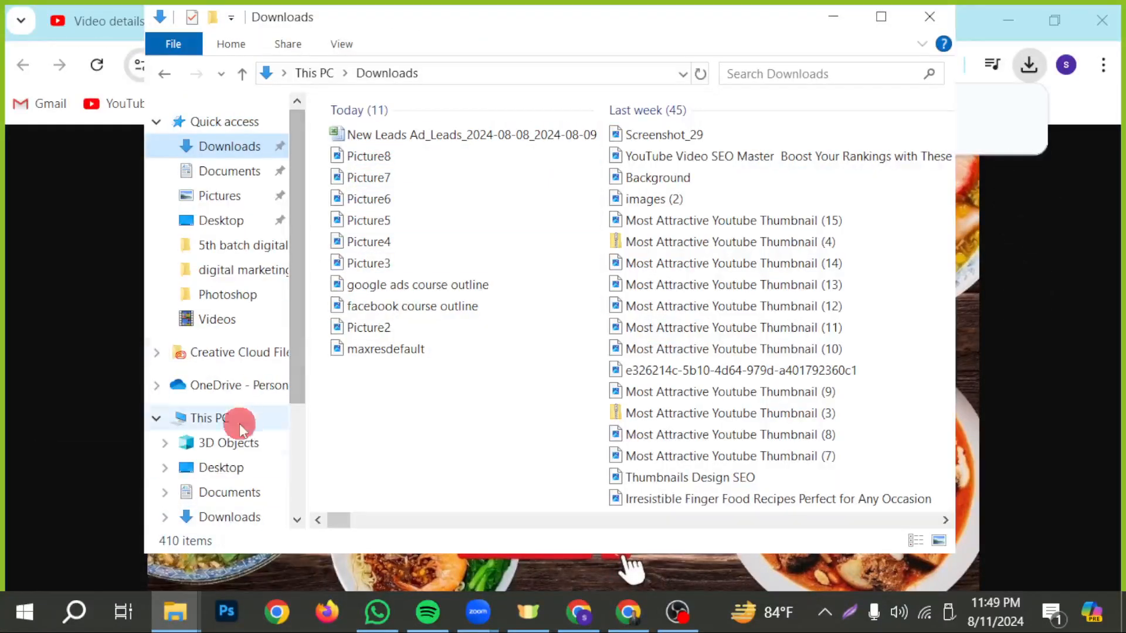
left_click(237, 146)
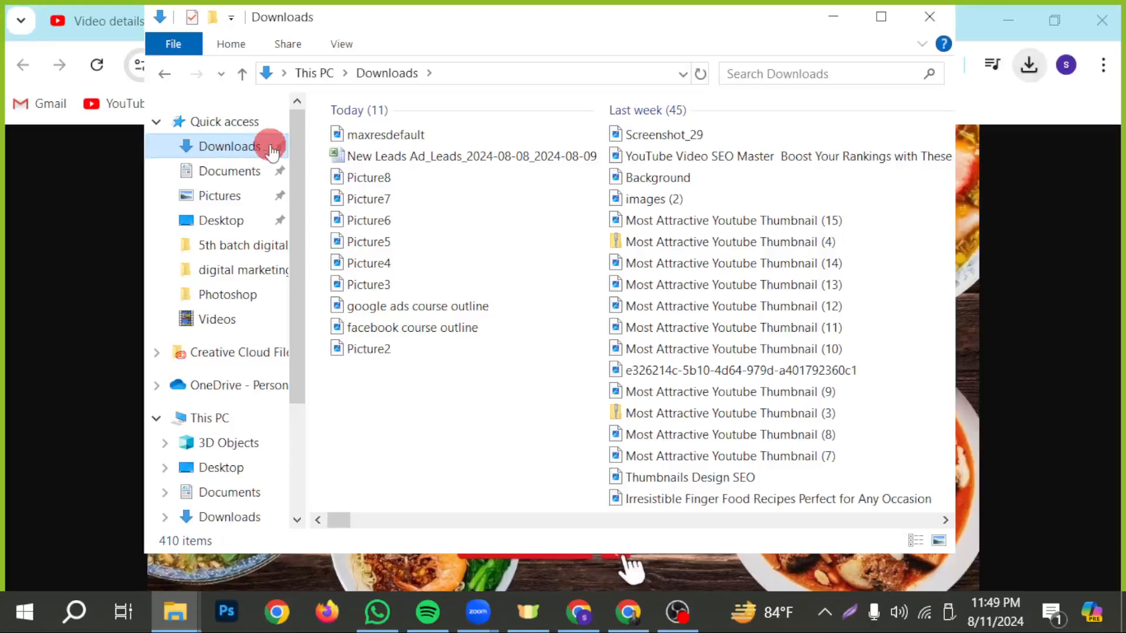
double_click(363, 136)
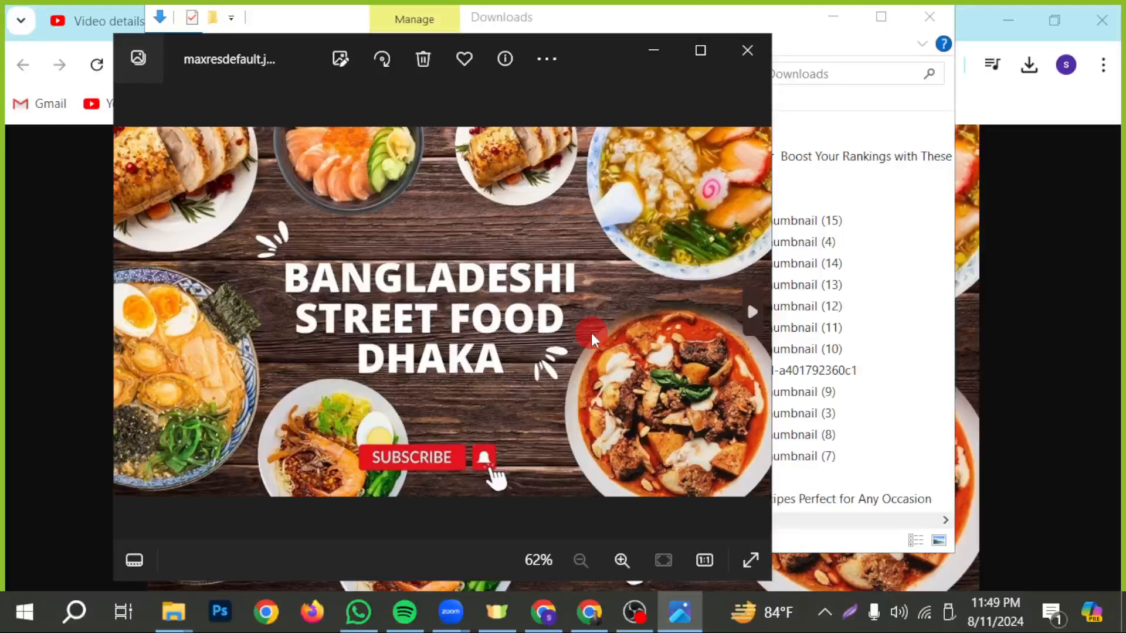
left_click(747, 51)
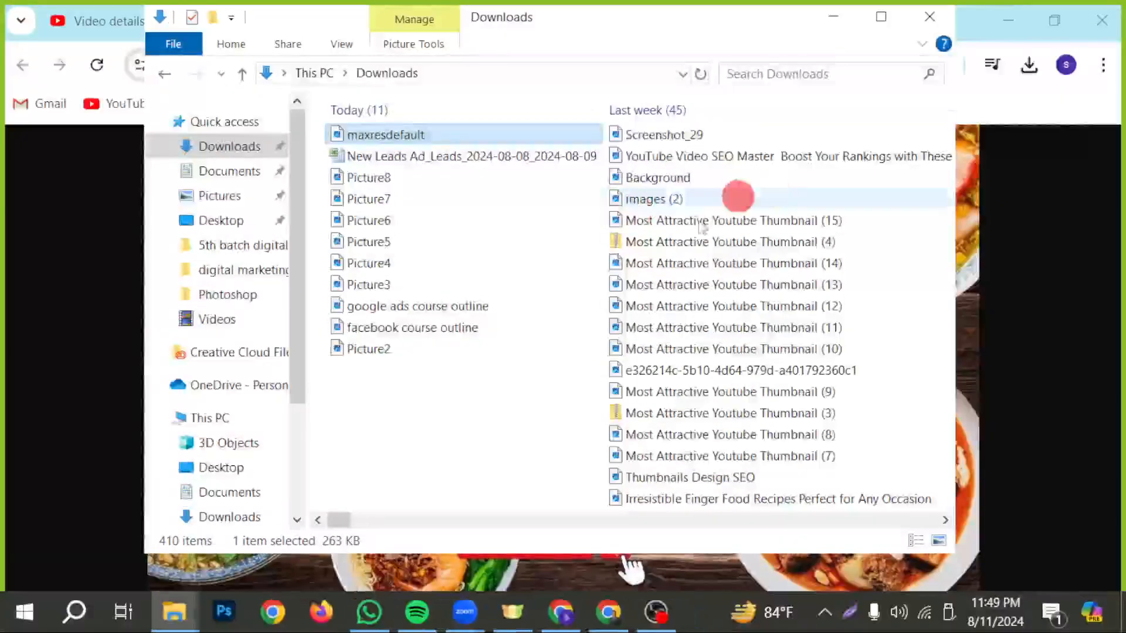
left_click(930, 18)
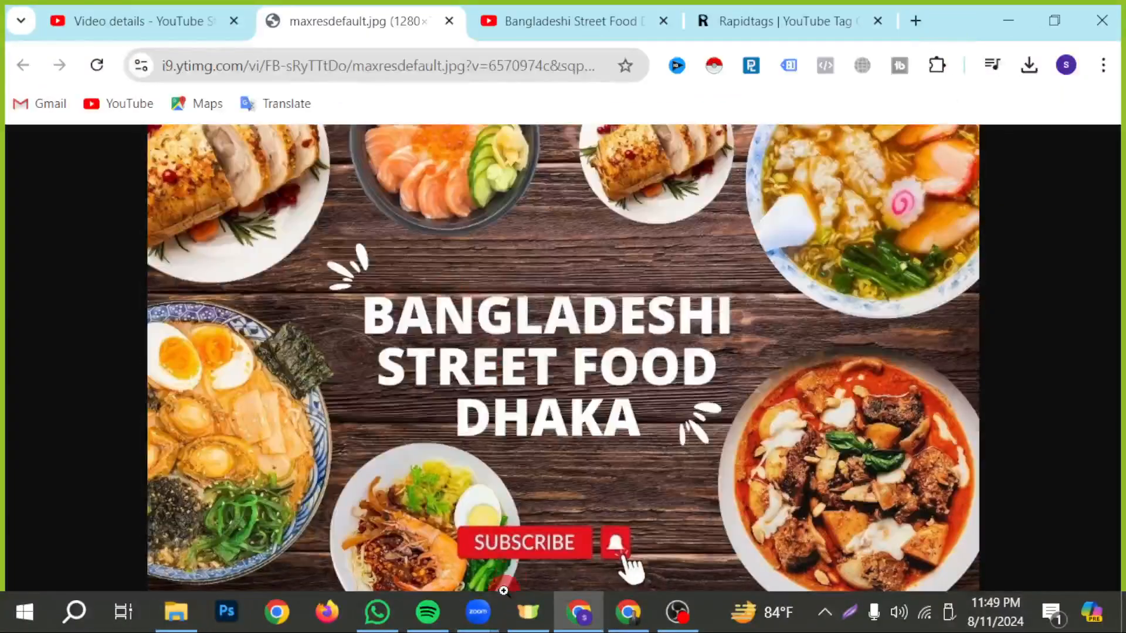
Step: Return to the thumbnail's browser window and open a blank new tab
left_click(628, 612)
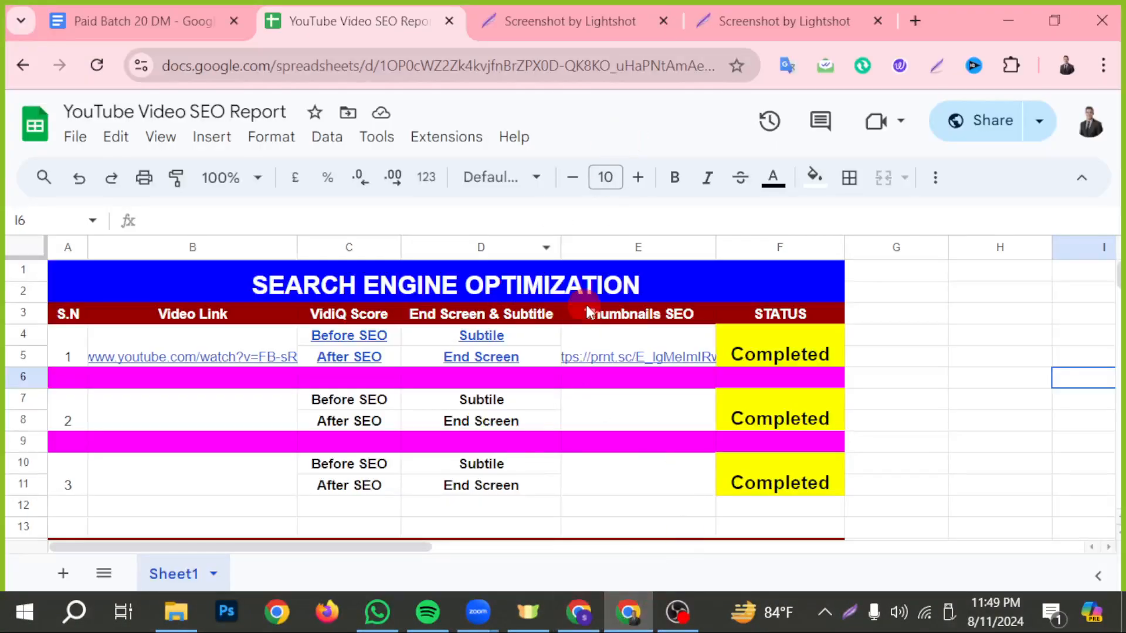
left_click(578, 612)
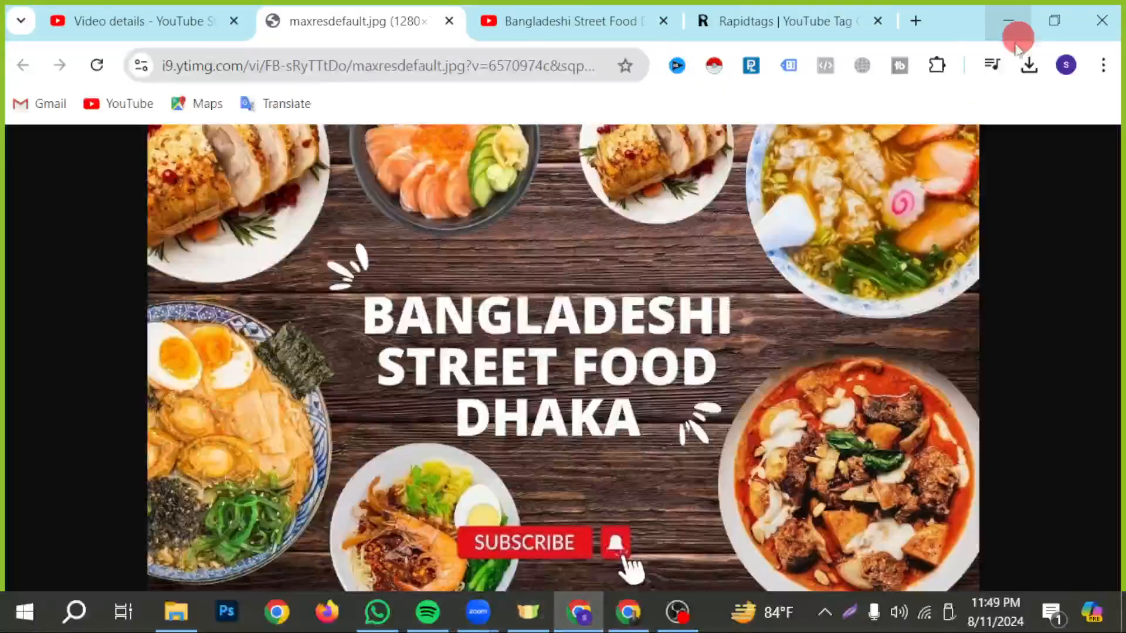
left_click(922, 19)
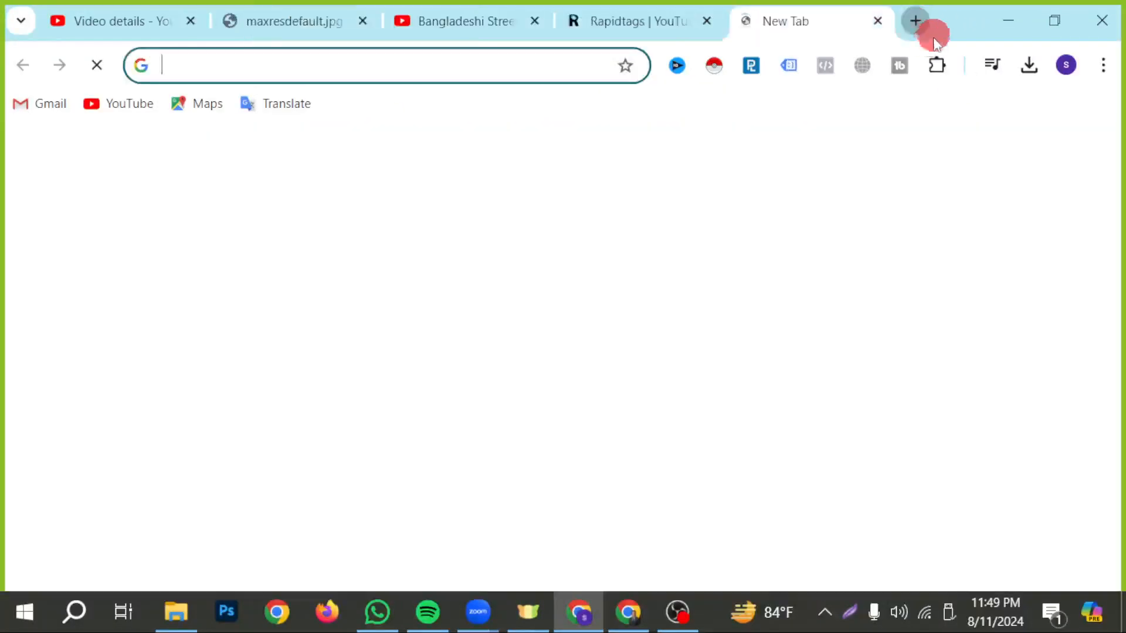
Step: Reach the Chrome Web Store via a Google search and search it for vidiq
type("we")
key("Return")
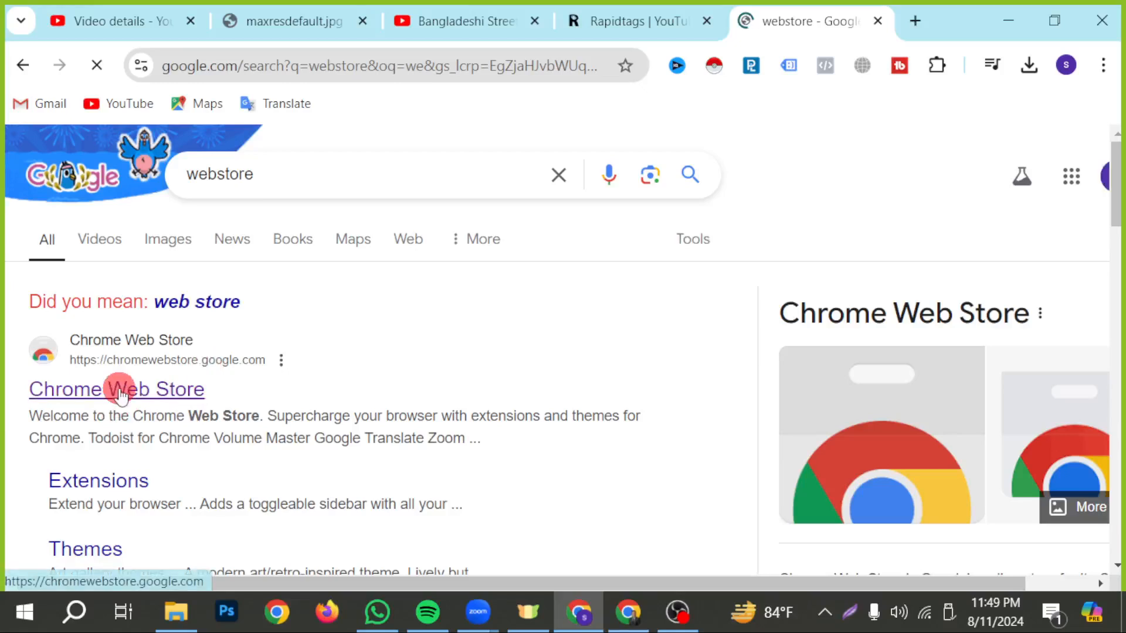
left_click(121, 384)
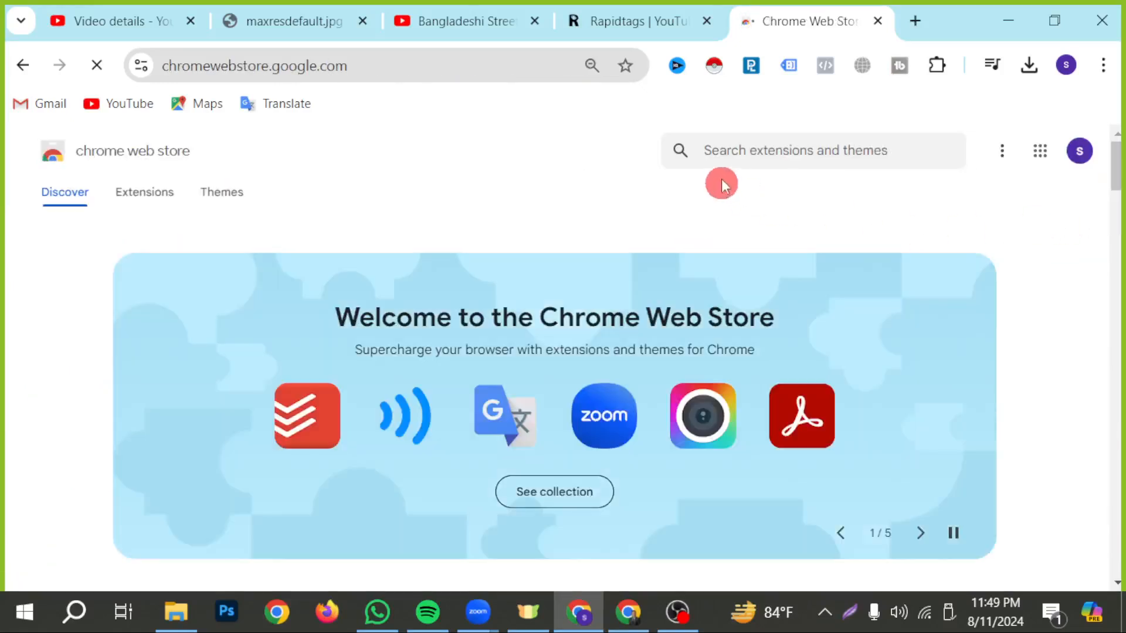
left_click(754, 157)
type("vi")
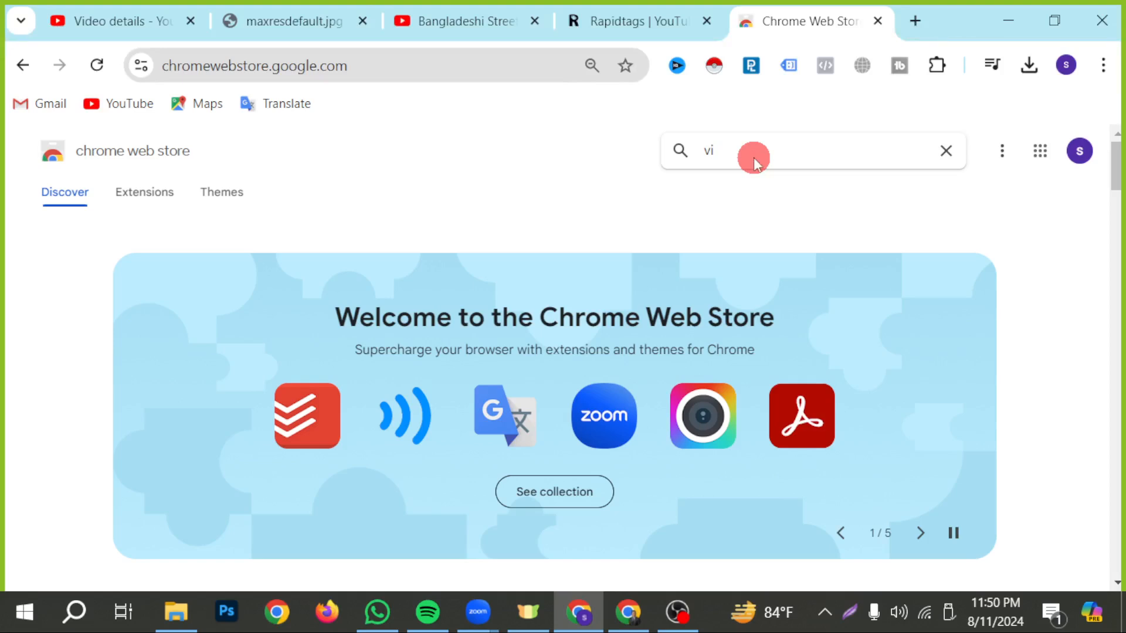
type("diq")
key("Return")
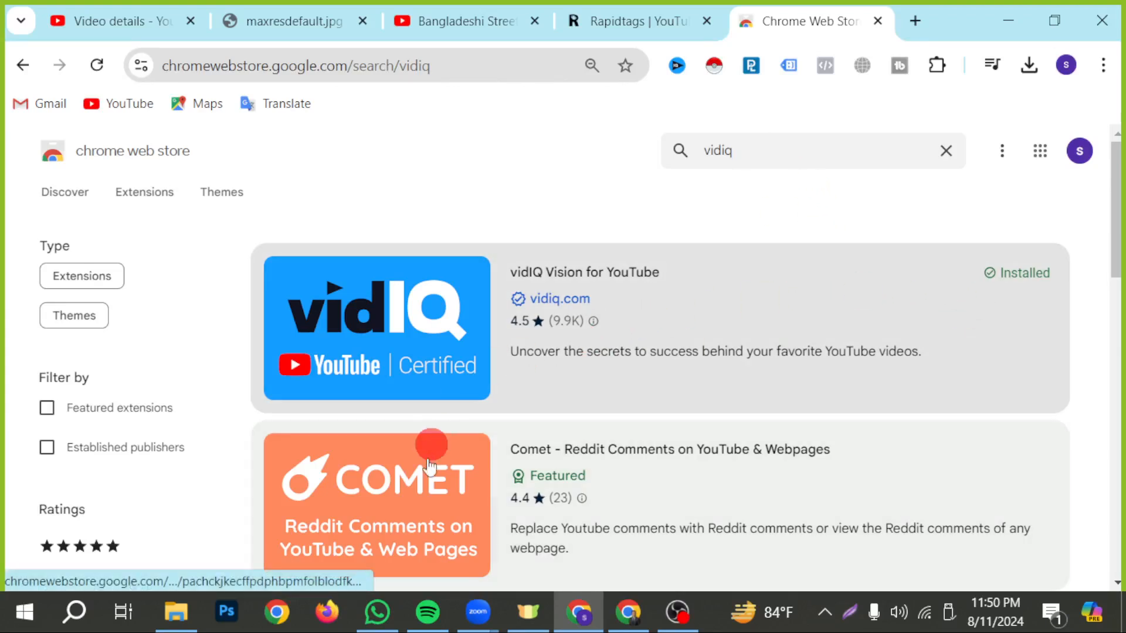
Step: Replace the store search term with tubebuddy and run the search
scroll(460, 465, "down", 2)
scroll(411, 375, "up", 2)
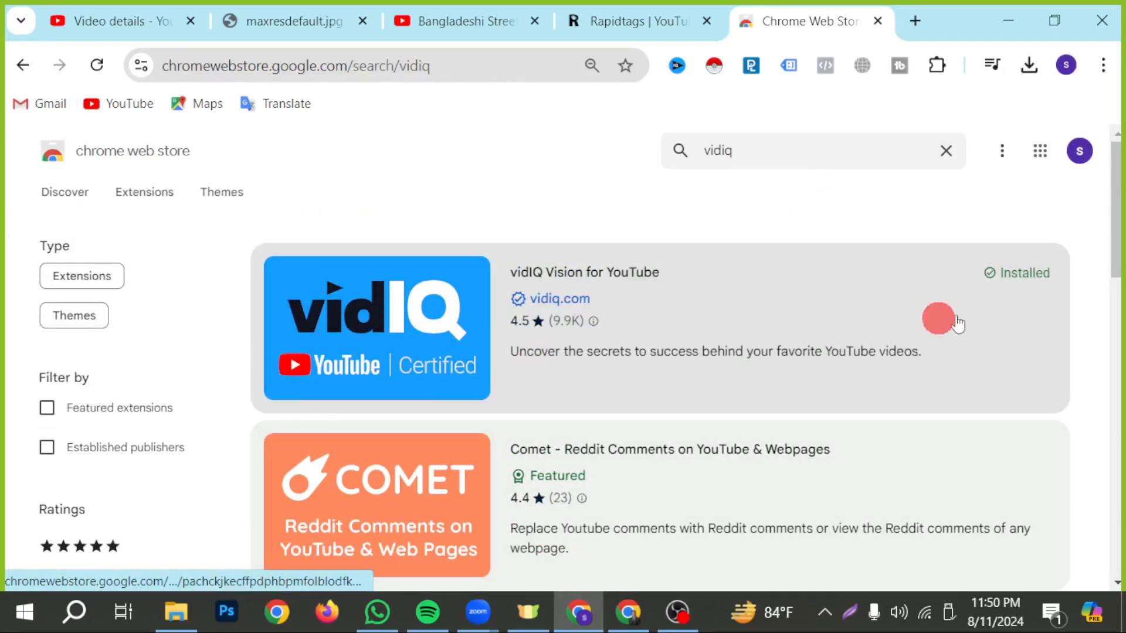
left_click(727, 151)
key("ctrl+a")
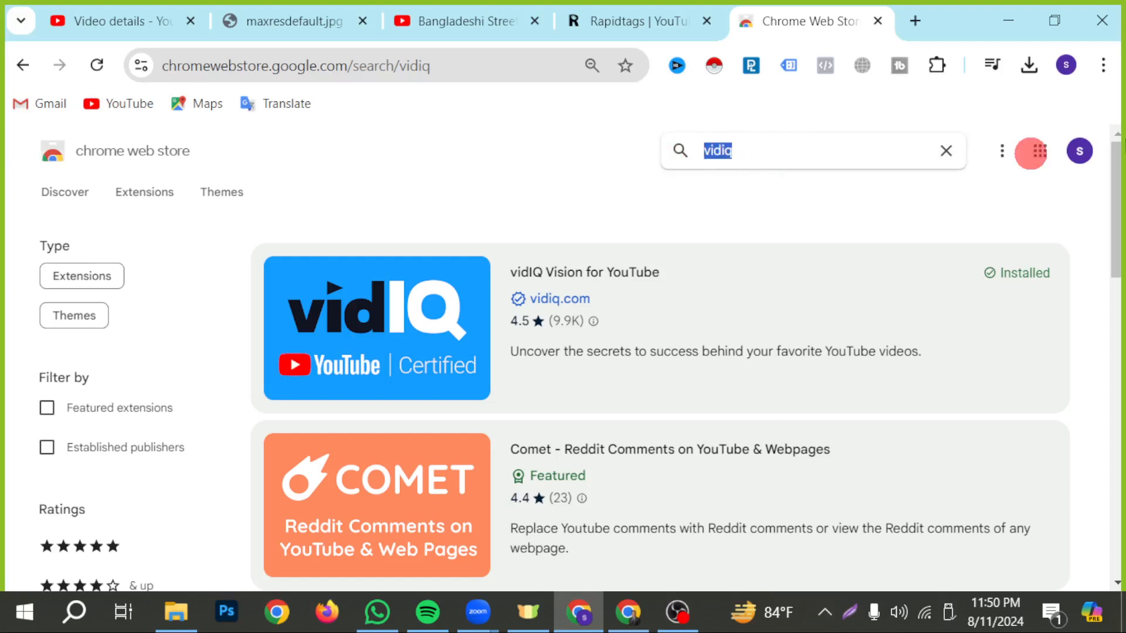
key("BackSpace")
type("tu")
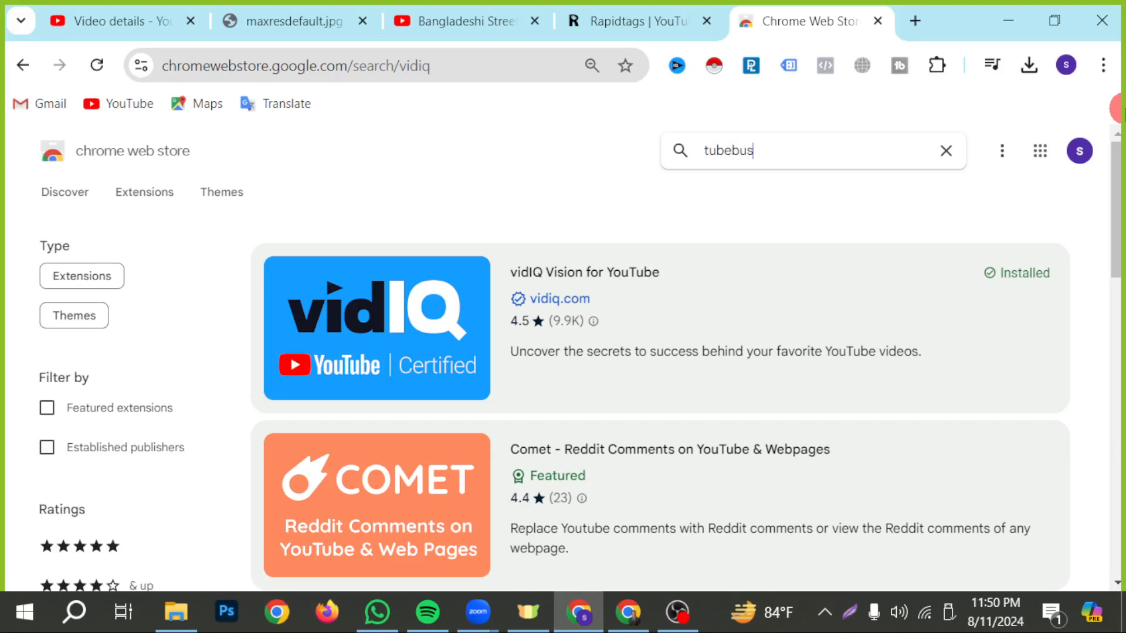
type("bebuddy")
key("Return")
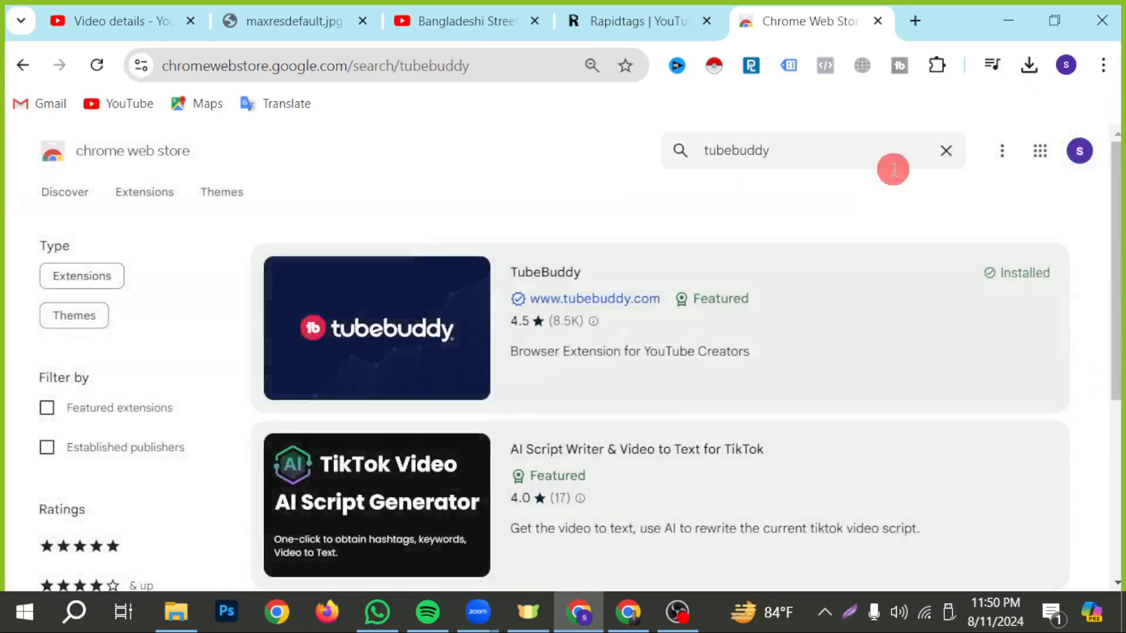
Step: Remove the TubeBuddy extension from Chrome via its store listing
left_click(399, 321)
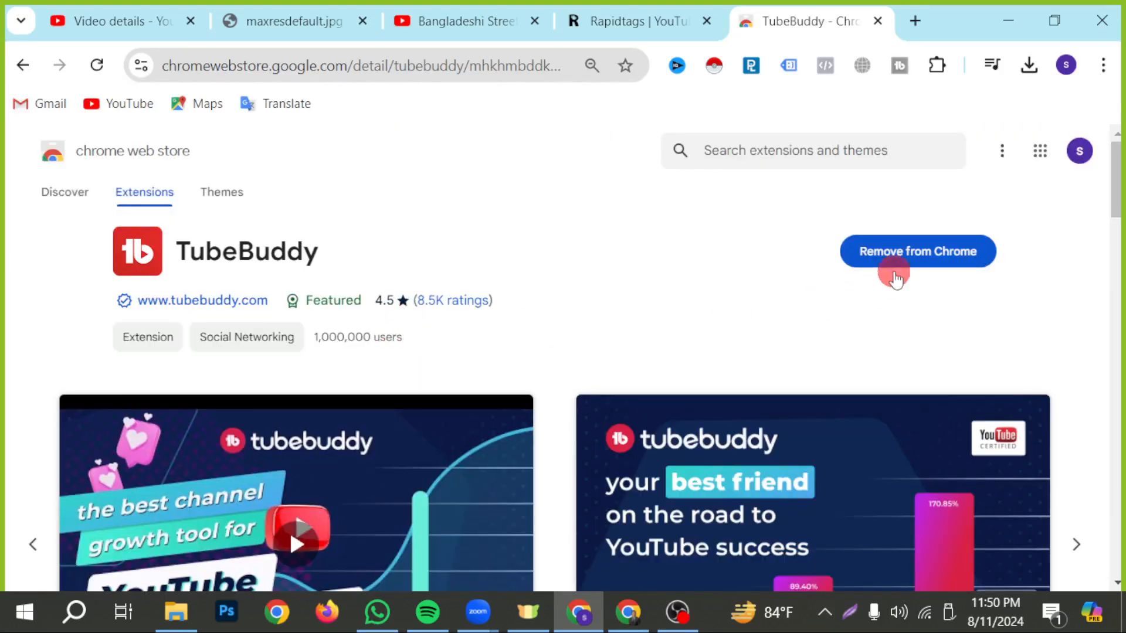
left_click(893, 262)
left_click(790, 257)
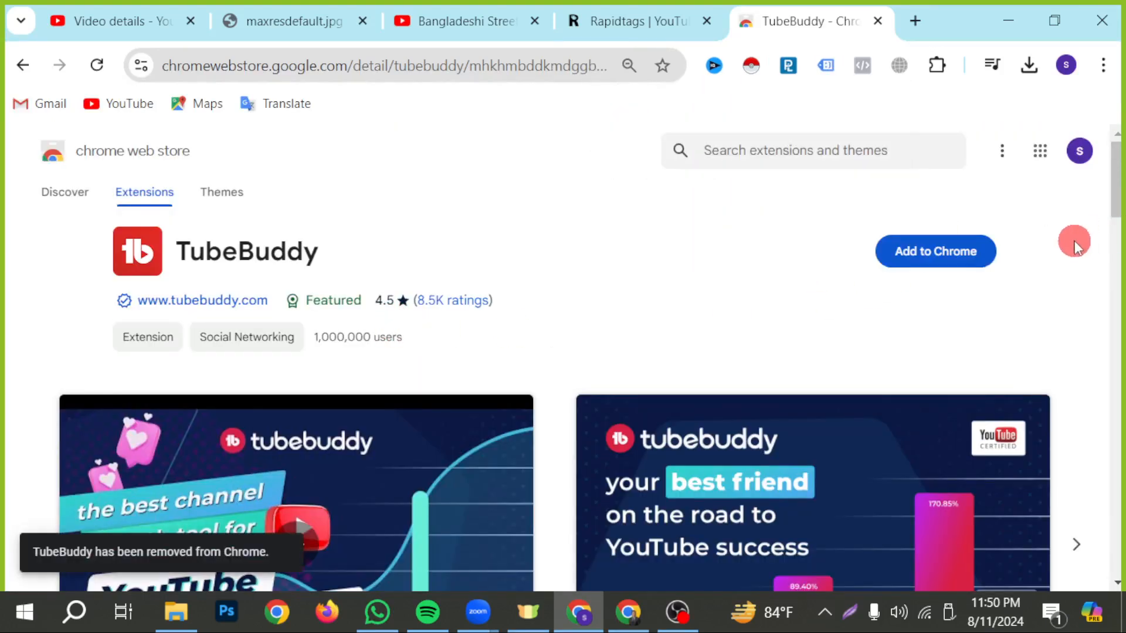
Step: Add TubeBuddy back to Chrome and check the reinstall download's progress
left_click(949, 252)
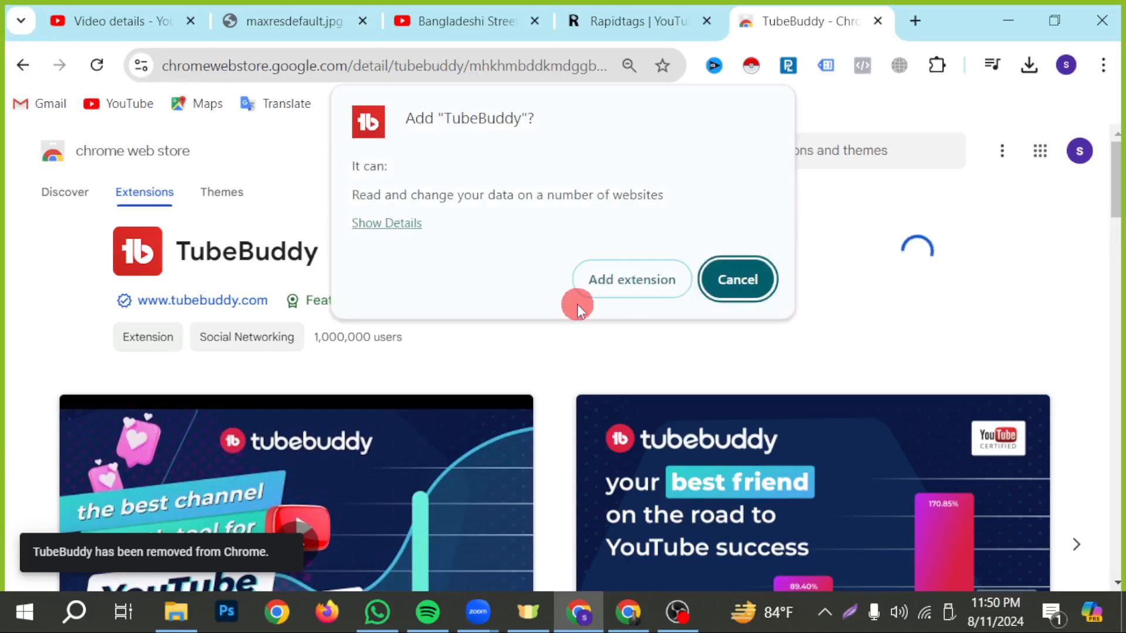
left_click(633, 280)
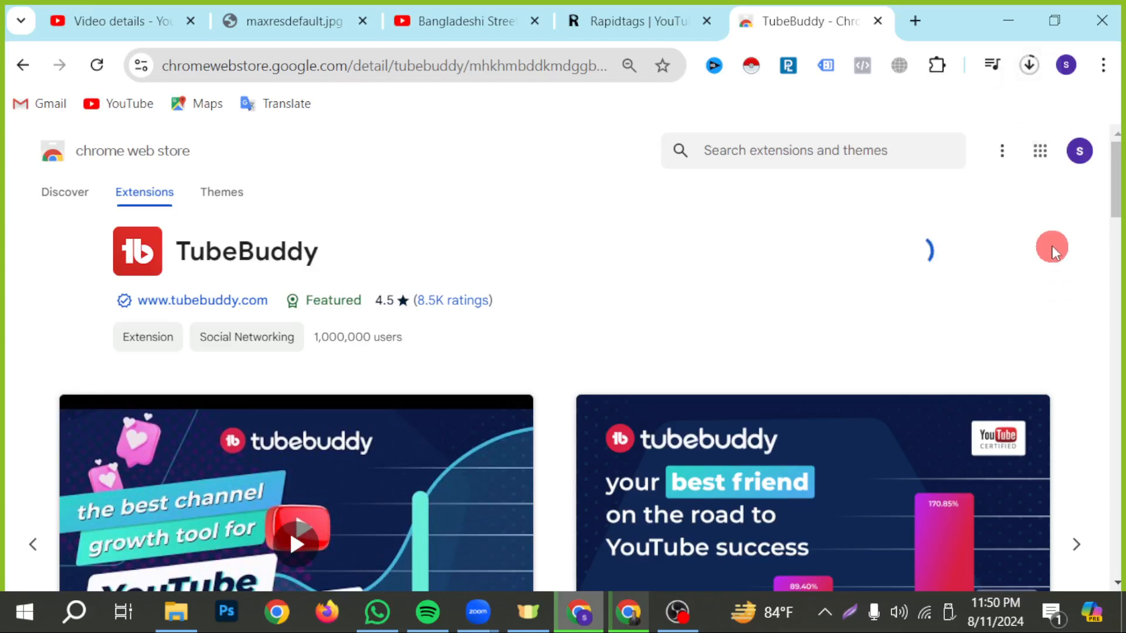
left_click(1023, 65)
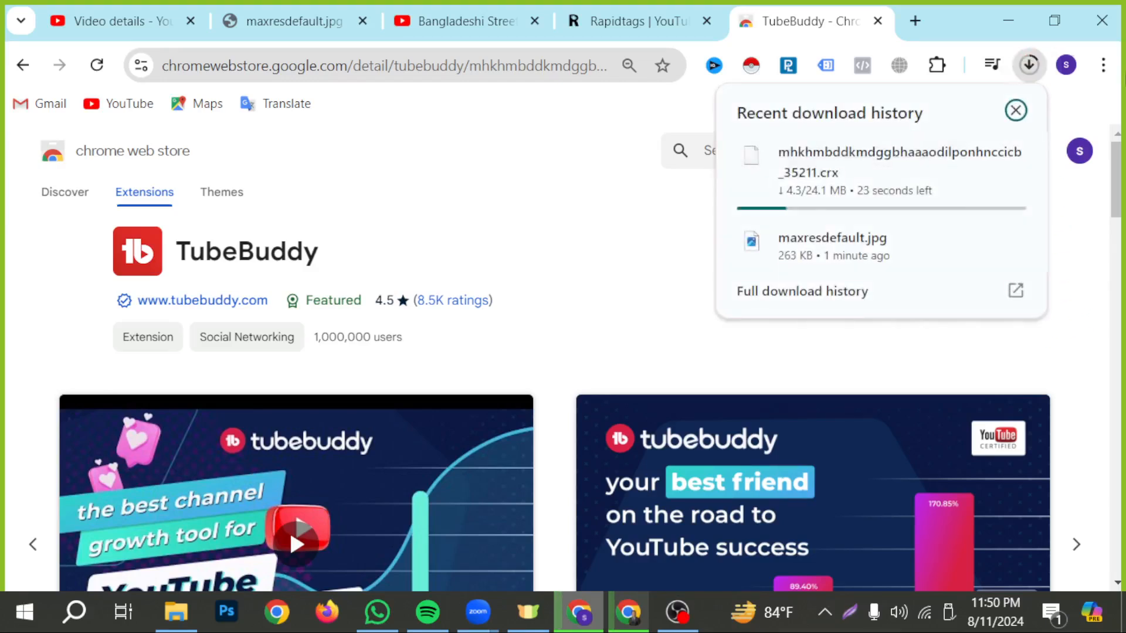
left_click(491, 171)
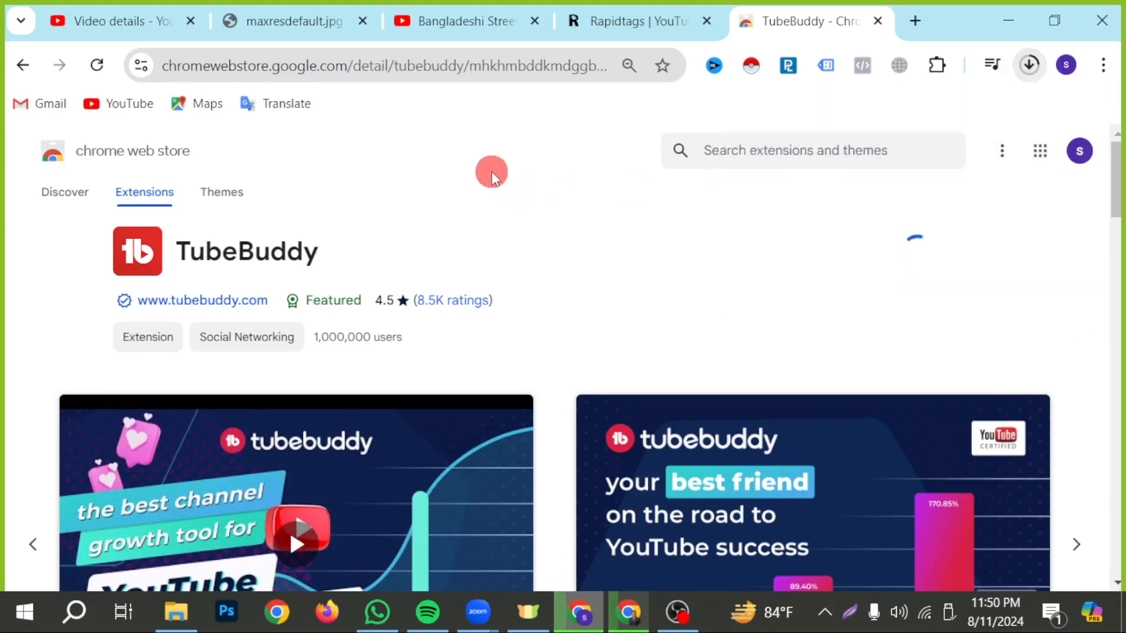
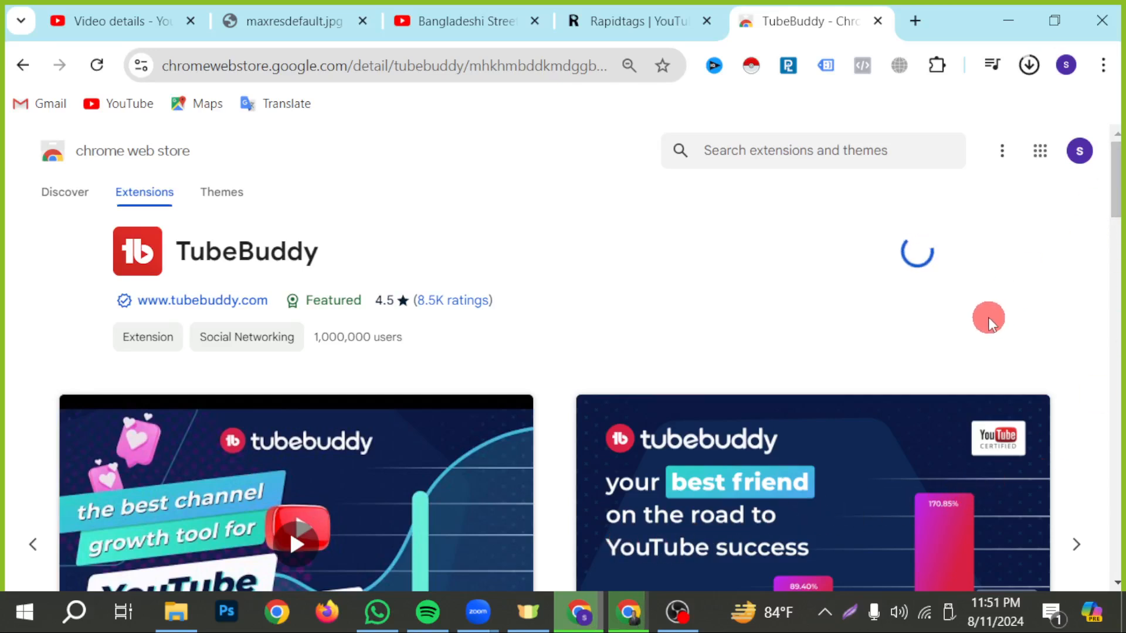
Step: Watch the Downloads panel until the TubeBuddy .crx finishes installing and its welcome tab opens
left_click(1030, 75)
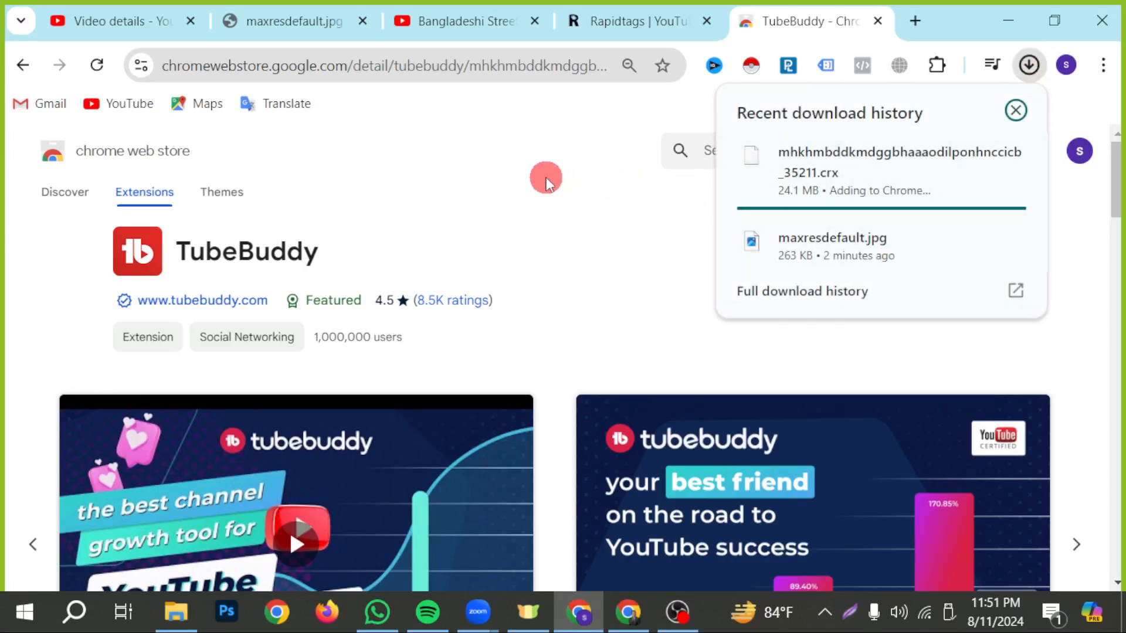
left_click(520, 177)
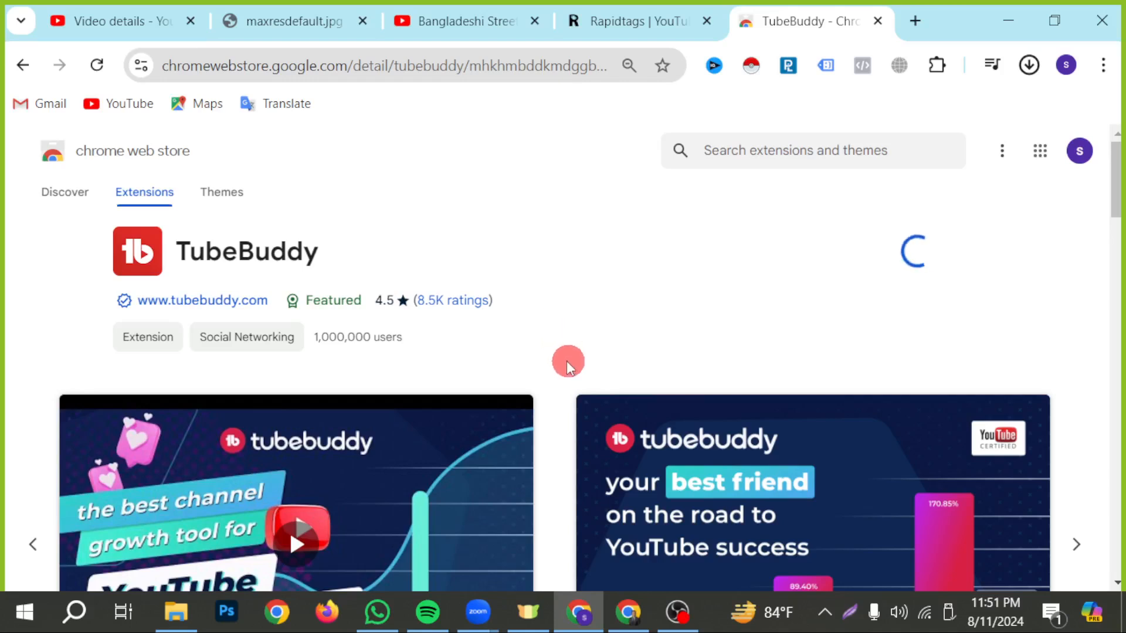
left_click(1026, 72)
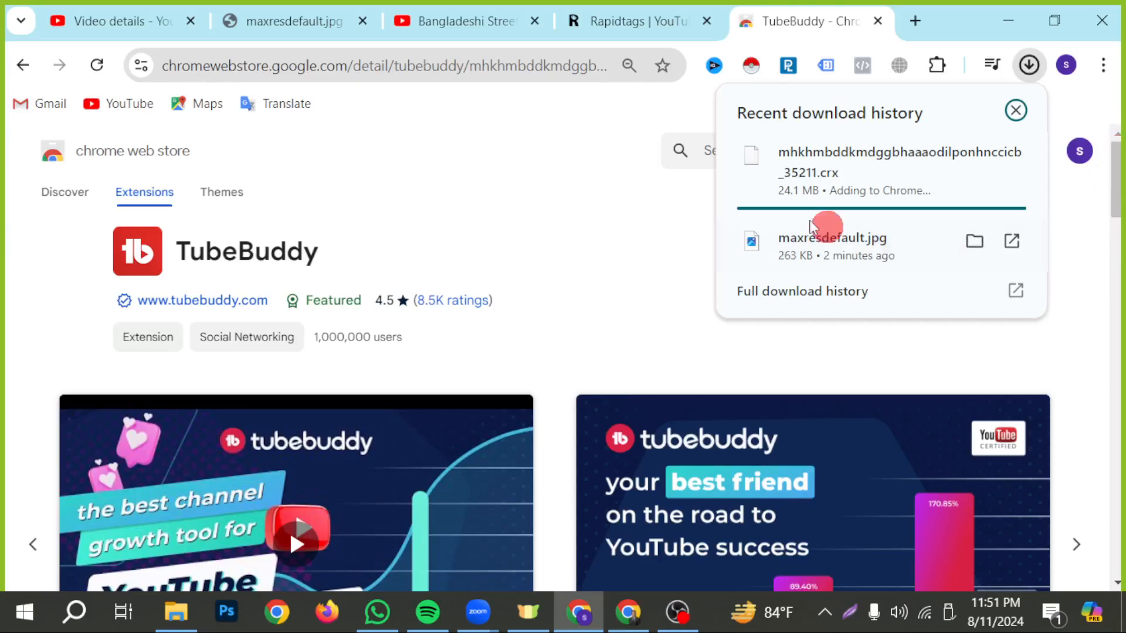
left_click(540, 172)
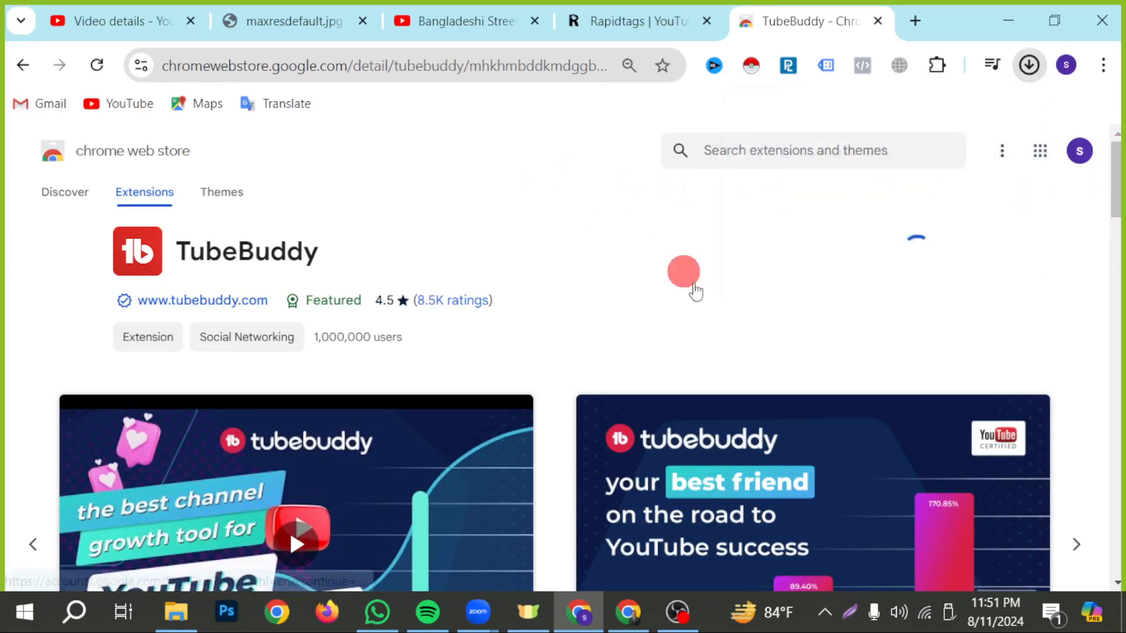
scroll(711, 330, "down", 3)
scroll(711, 333, "up", 3)
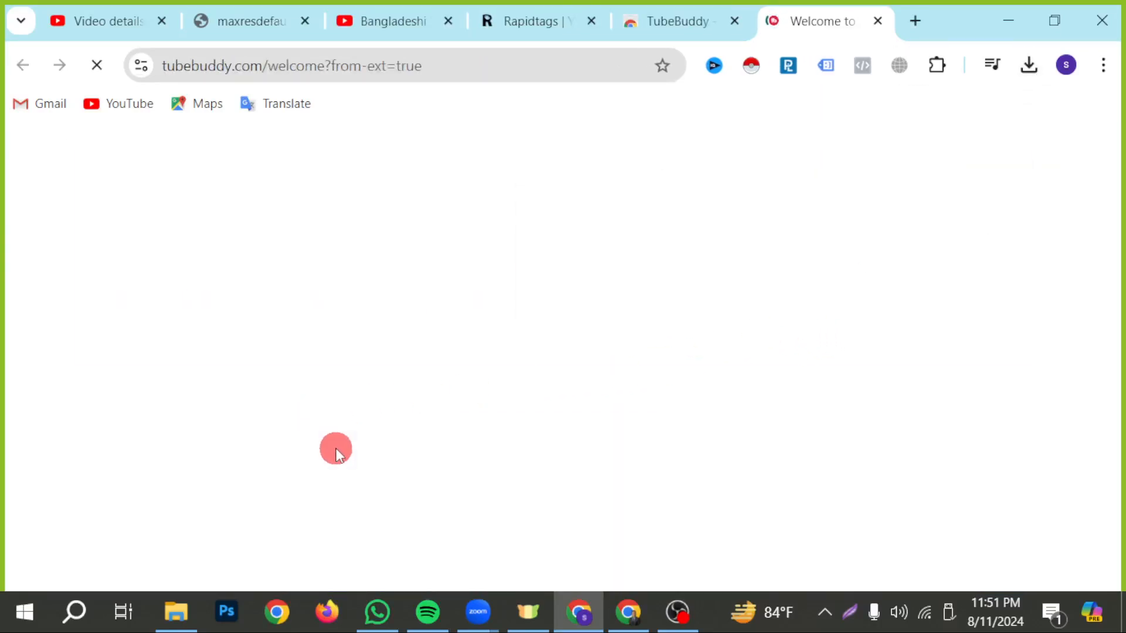
Step: Dismiss the cookie notice on the TubeBuddy welcome page and start creating an account
scroll(354, 398, "down", 5)
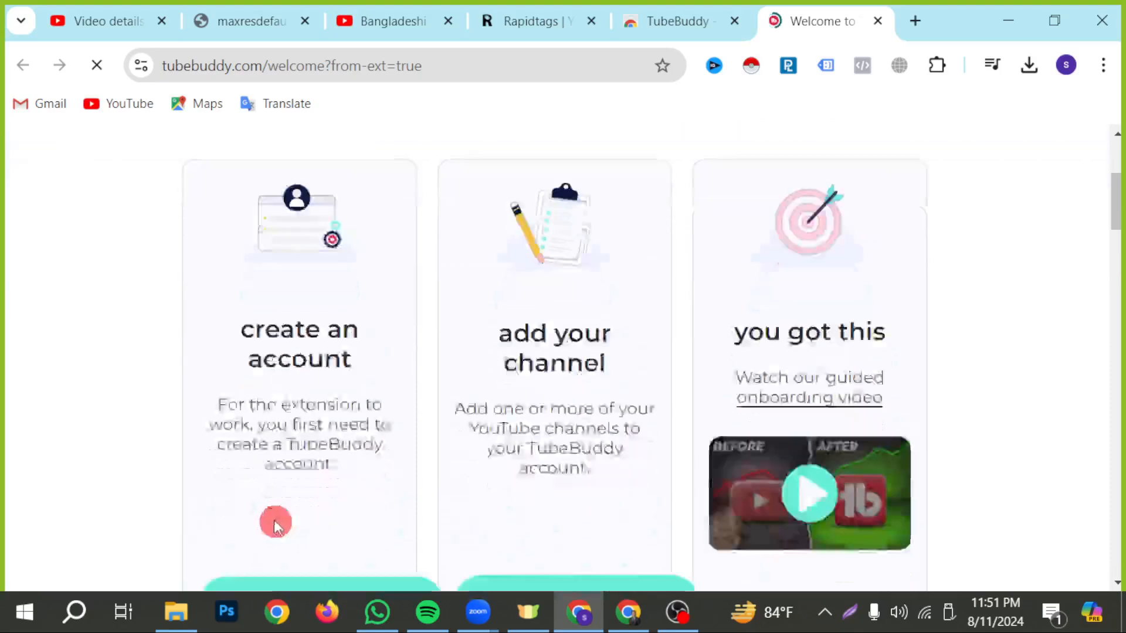
scroll(317, 490, "down", 2)
scroll(317, 490, "up", 4)
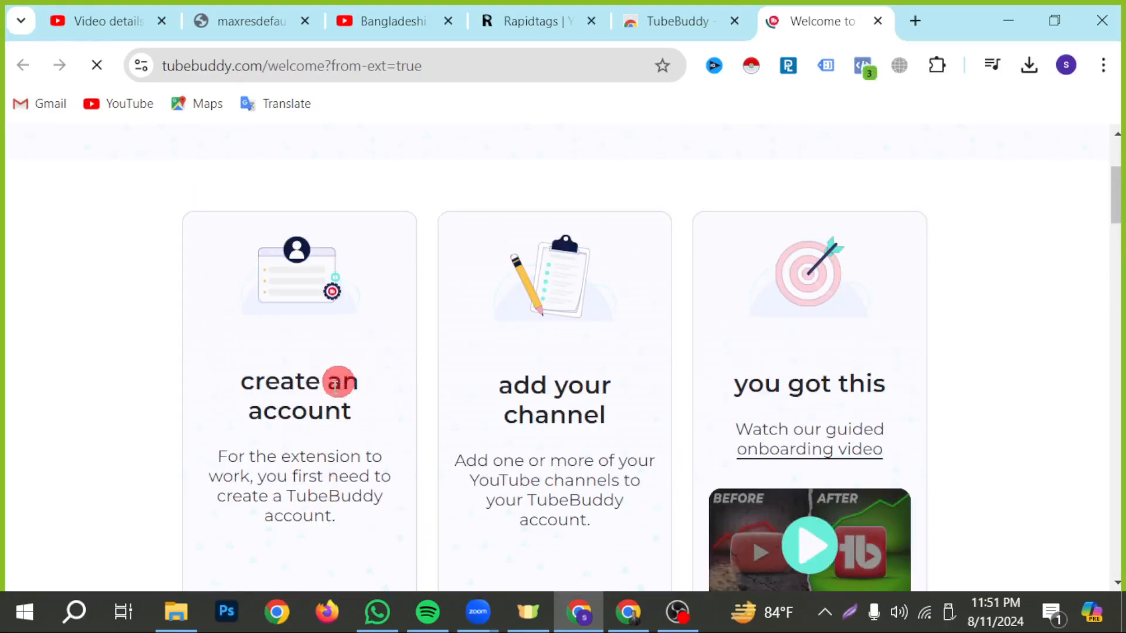
scroll(334, 384, "down", 3)
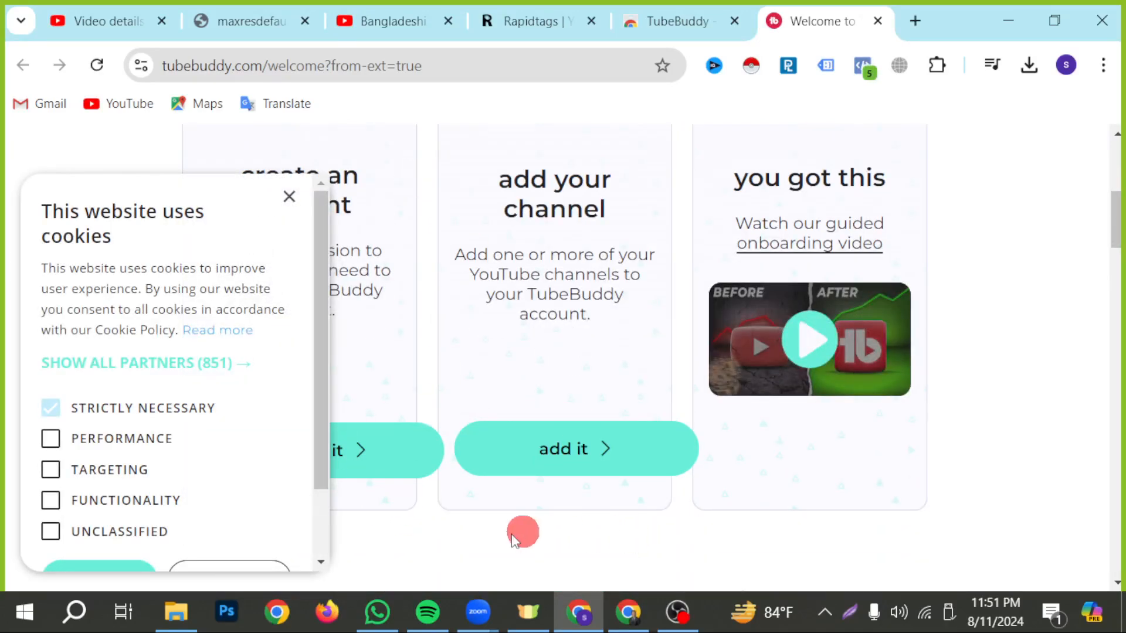
scroll(381, 281, "down", 2)
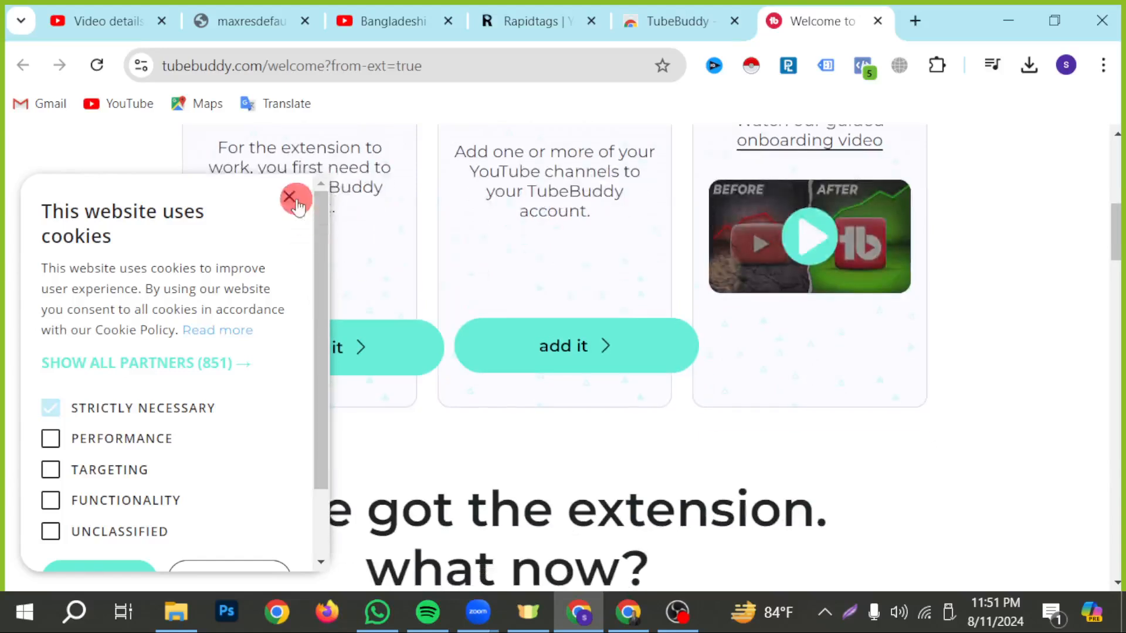
left_click(296, 202)
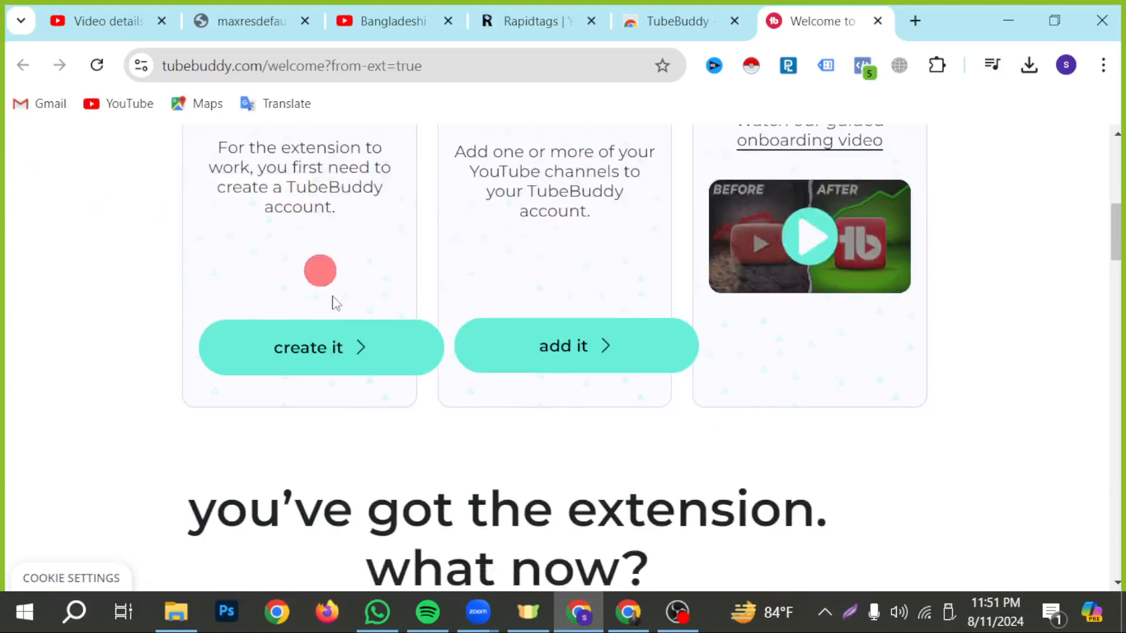
left_click(302, 361)
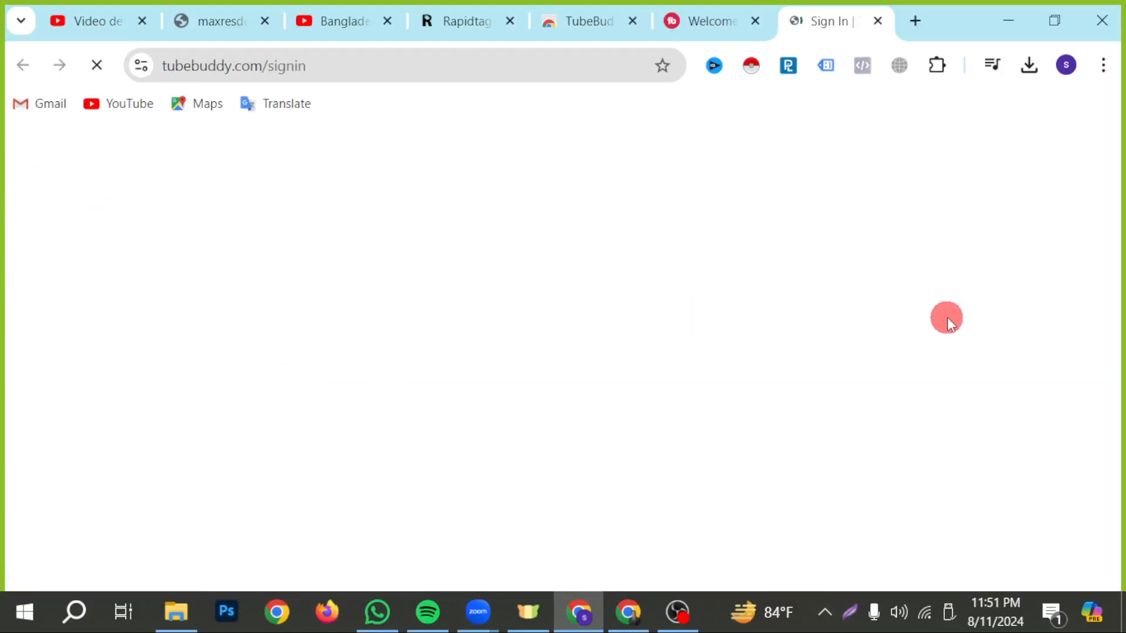
Step: Agree to the Privacy Policy and Terms of Use, sign in with Google, and return to the street-food video
scroll(289, 411, "down", 2)
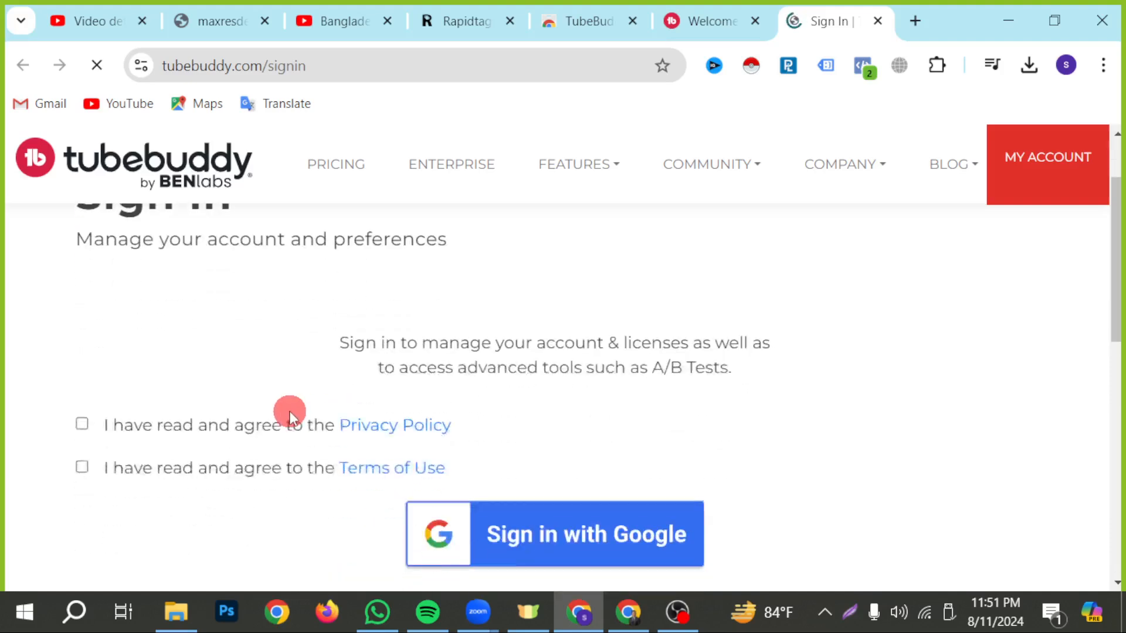
scroll(536, 529, "down", 2)
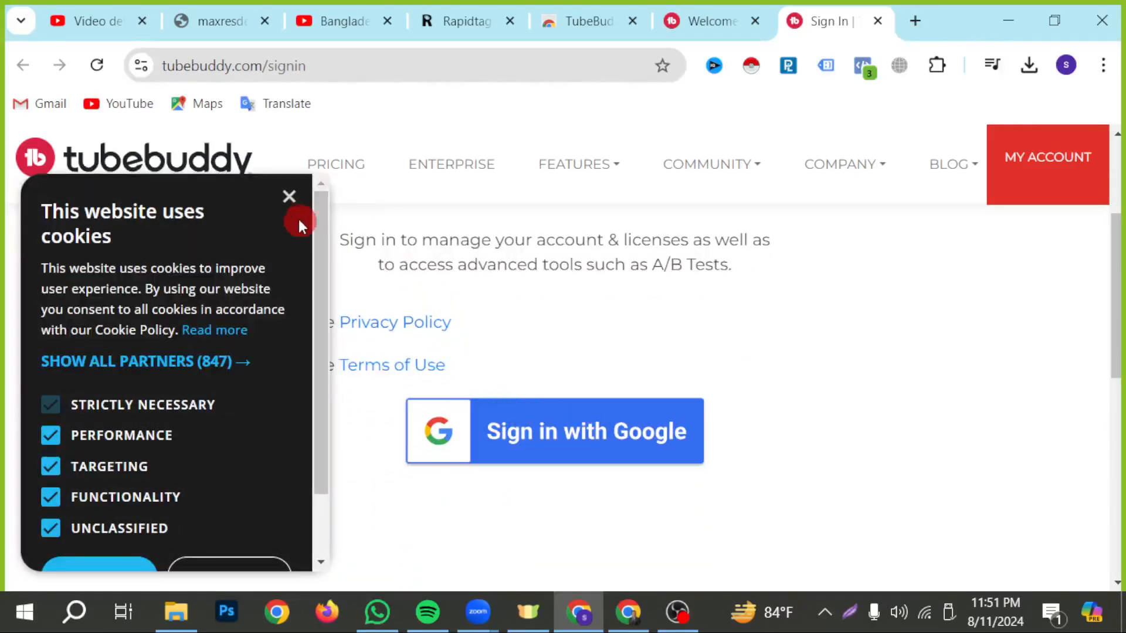
left_click(288, 200)
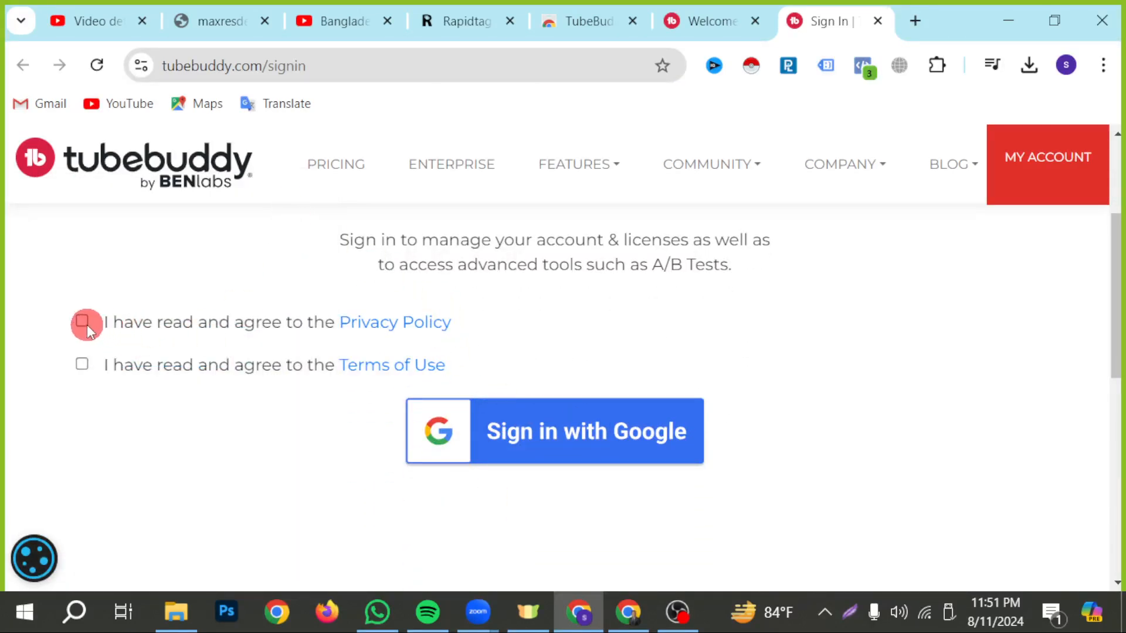
left_click(83, 362)
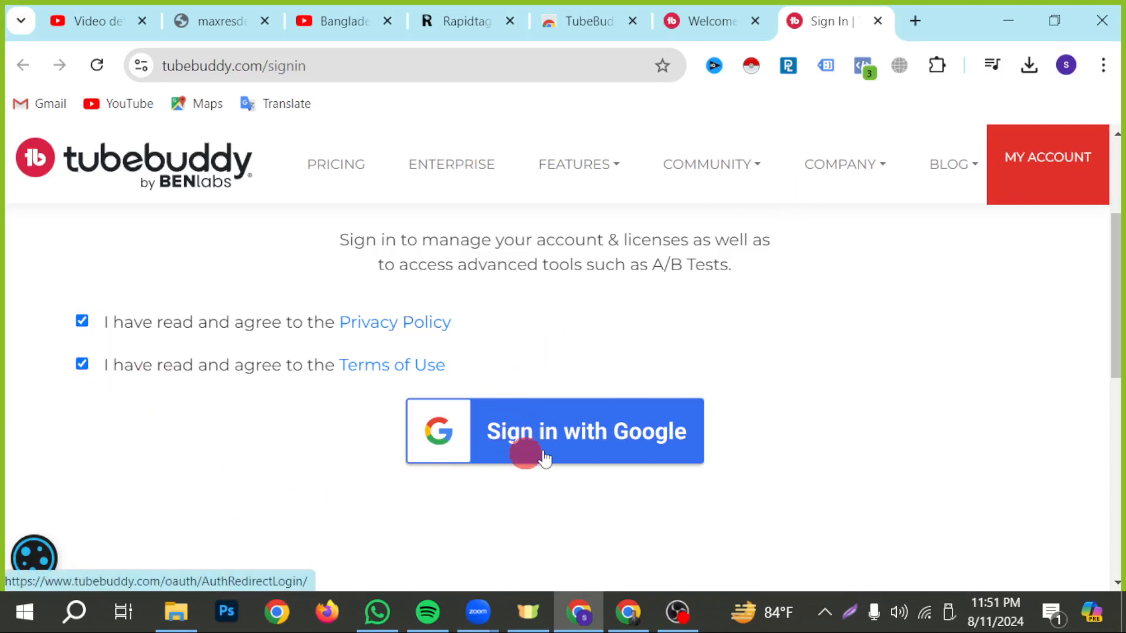
left_click(590, 455)
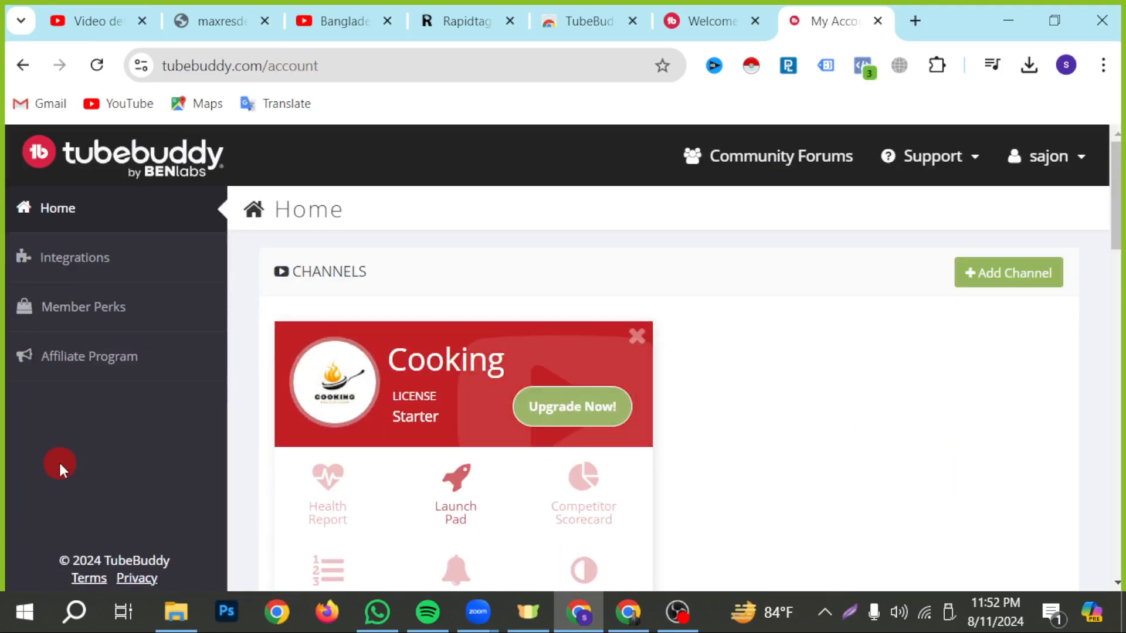
left_click(319, 26)
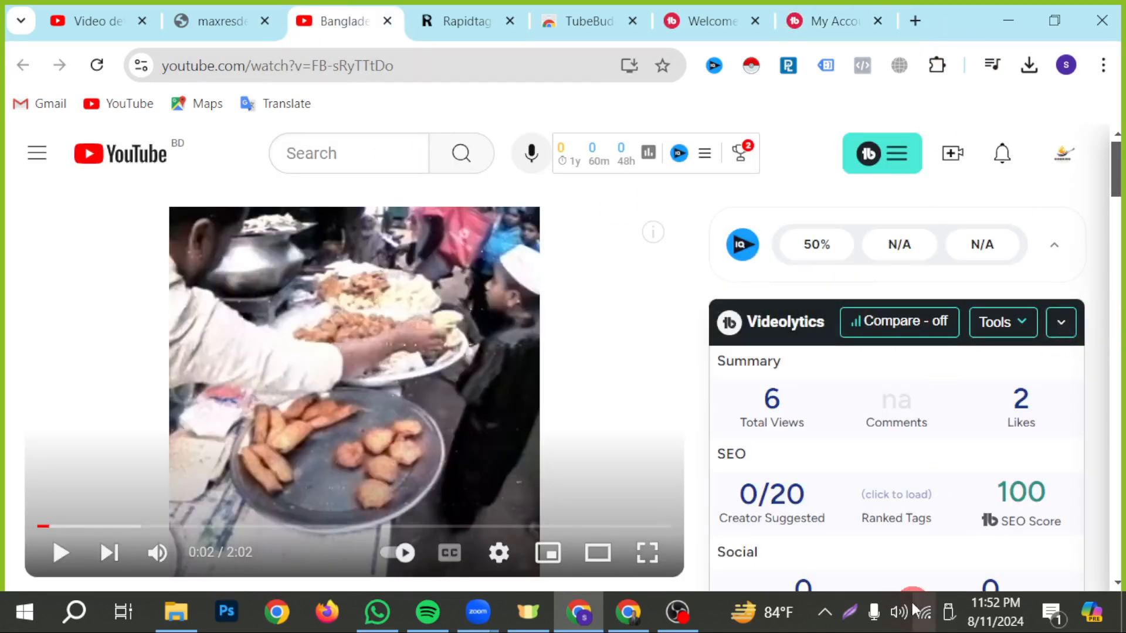
Step: Mark the Chrome extensions area with a red box and arrow, then clear the annotations
left_click(848, 612)
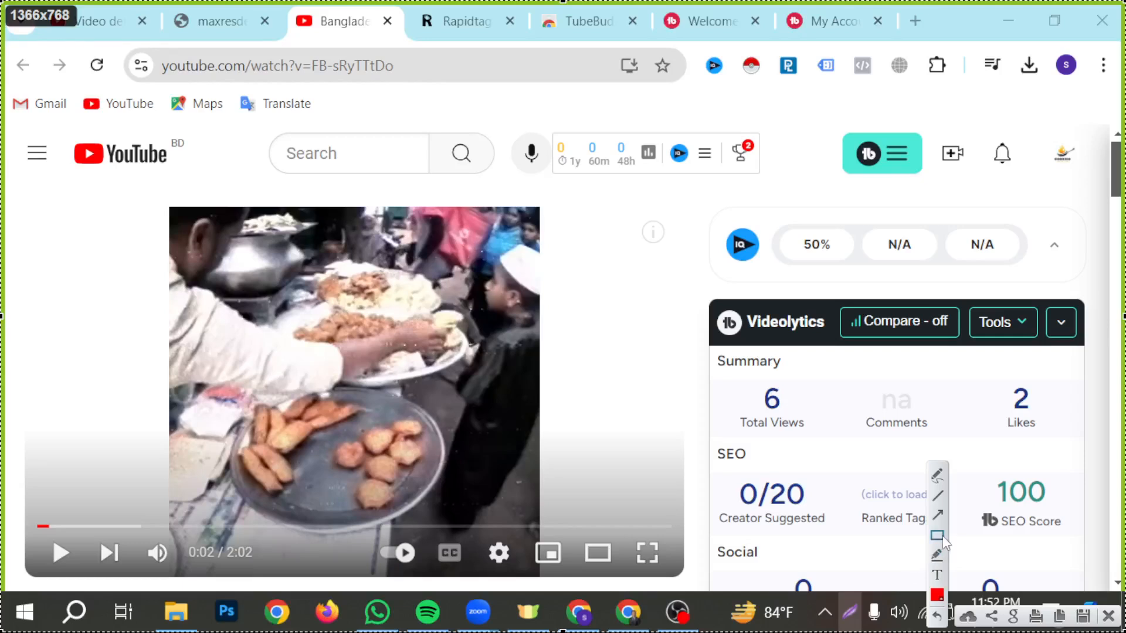
left_click_drag(906, 44, 946, 80)
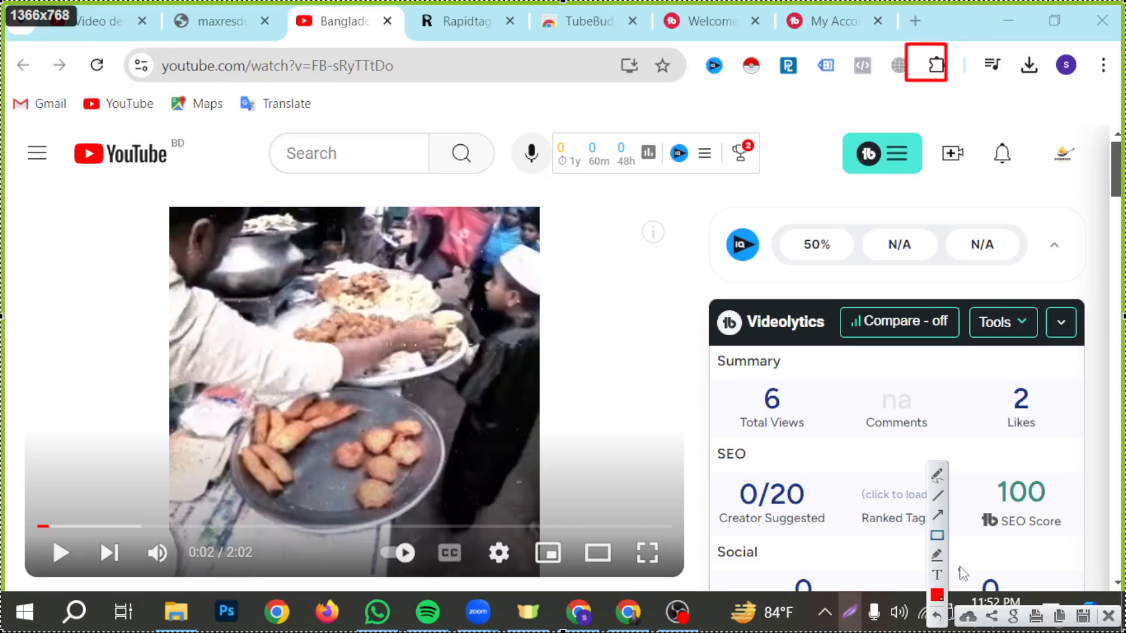
left_click(935, 517)
mouse_move(561, 531)
left_mouse_down()
mouse_move(743, 303)
mouse_move(834, 121)
mouse_move(853, 112)
left_mouse_up()
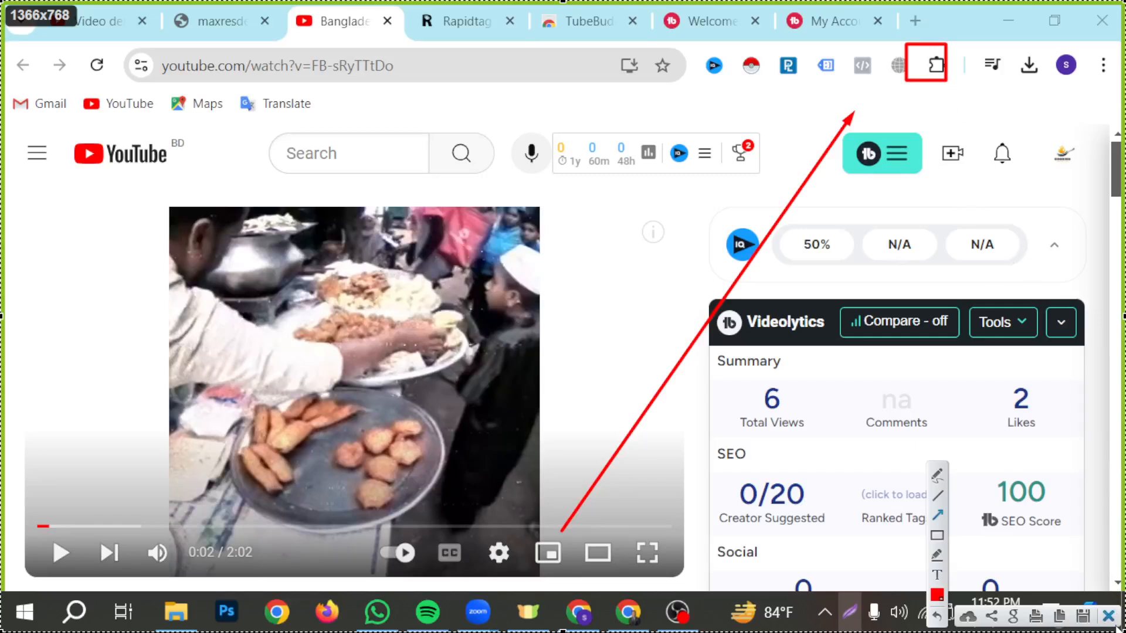
left_click(1108, 616)
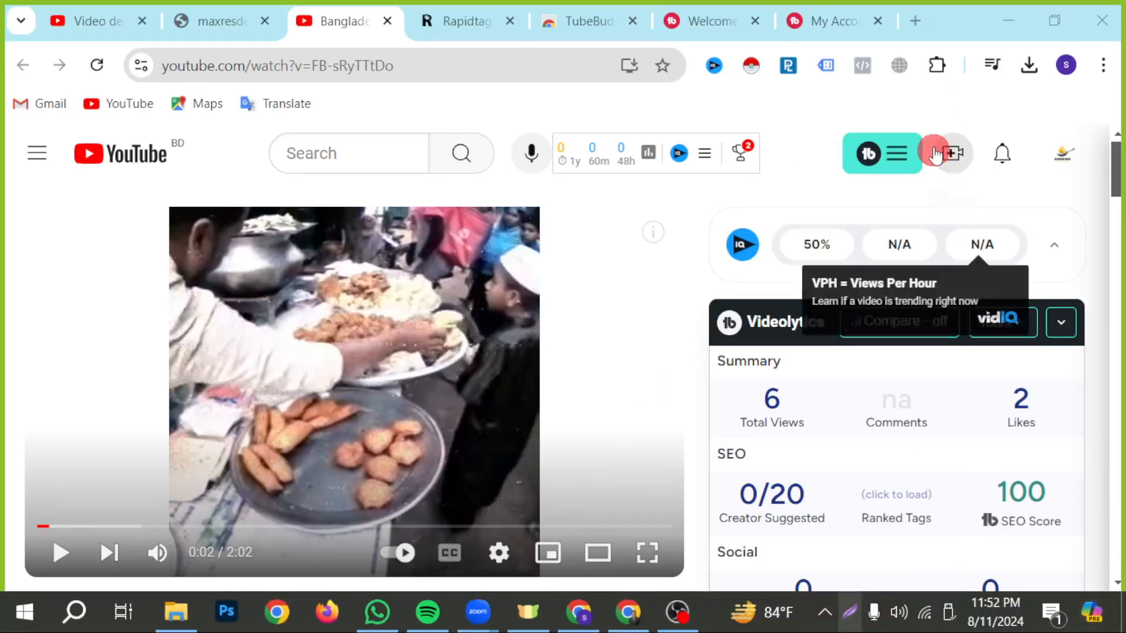
Step: Pin TubeBuddy to the Chrome toolbar from the Extensions menu
left_click(936, 64)
scroll(821, 375, "down", 2)
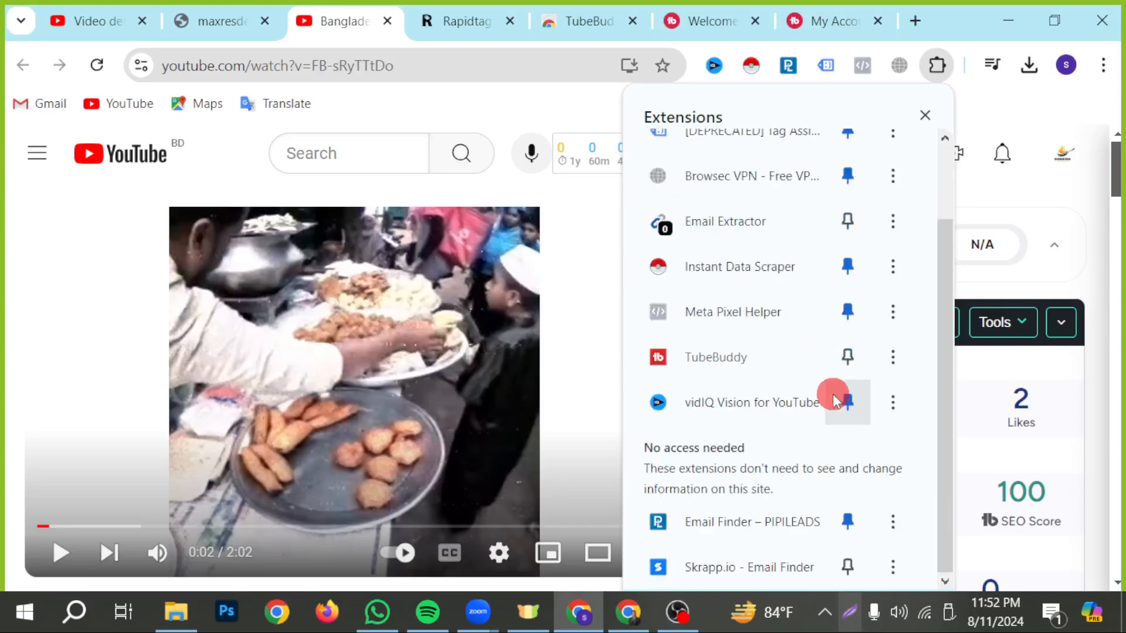
left_click(838, 374)
left_click(470, 116)
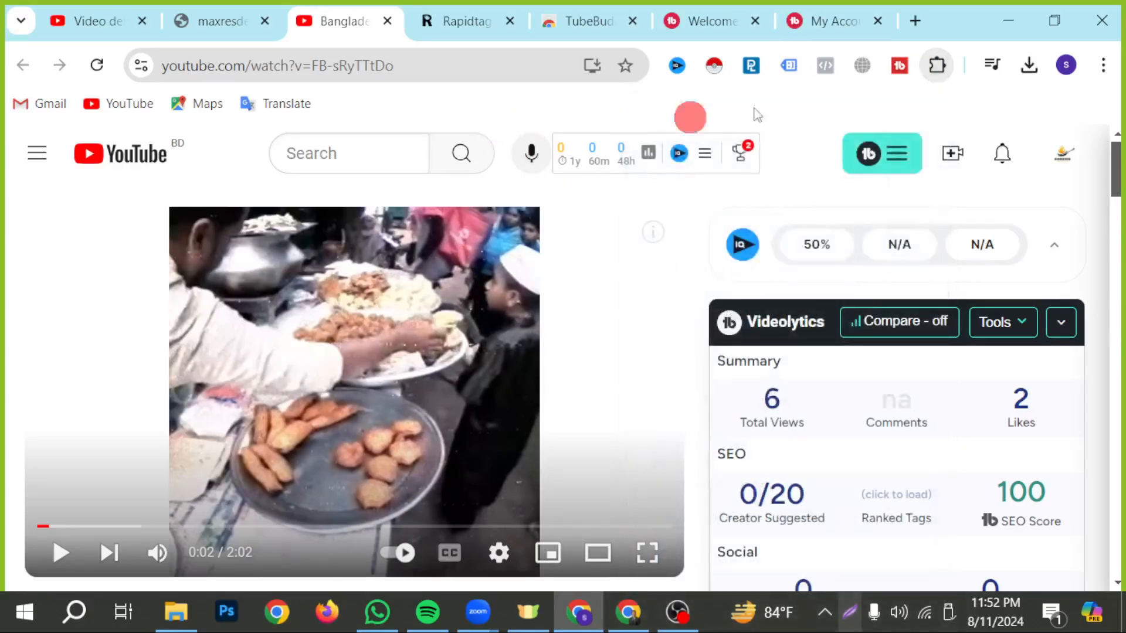
Step: On the video's Studio details page, box the three recommended tags in red, then clear it
left_click(108, 23)
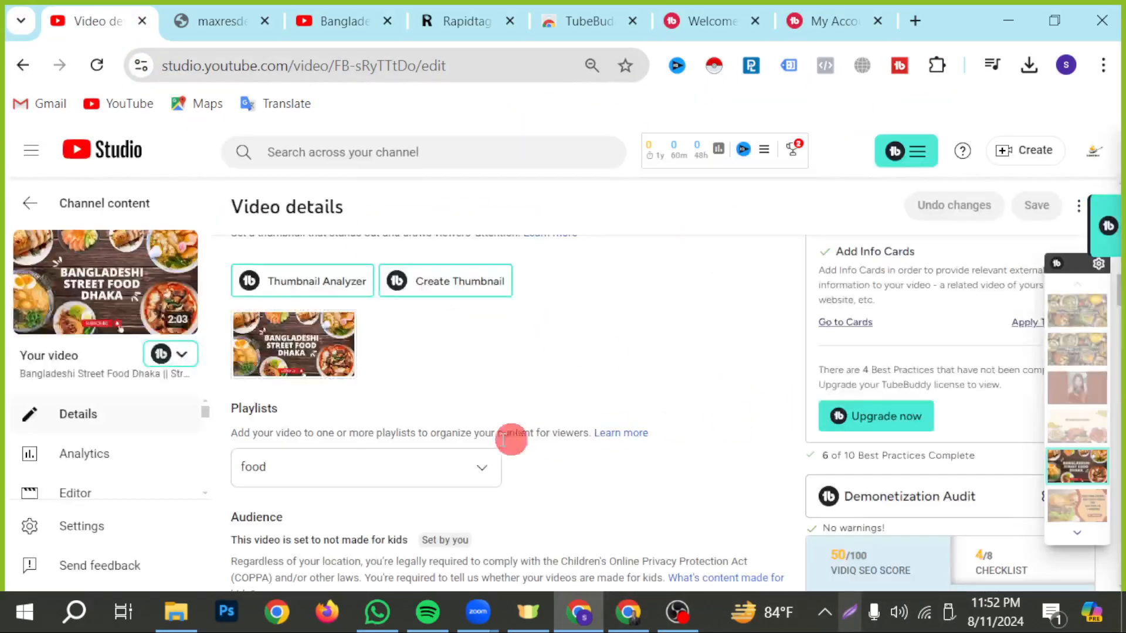
scroll(661, 385, "down", 15)
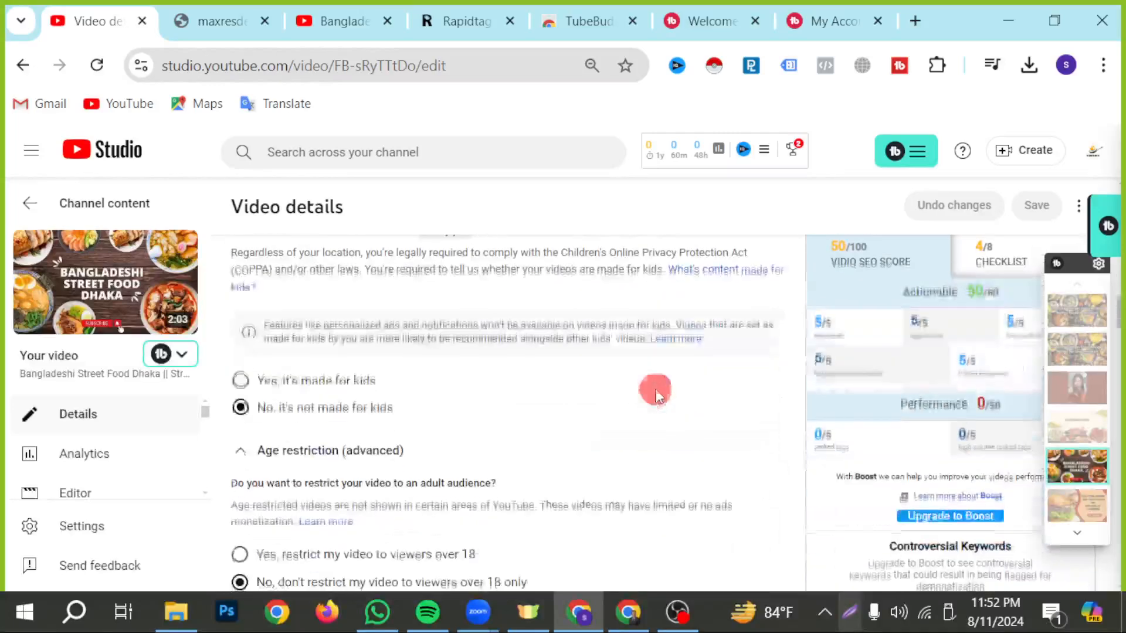
scroll(610, 409, "down", 12)
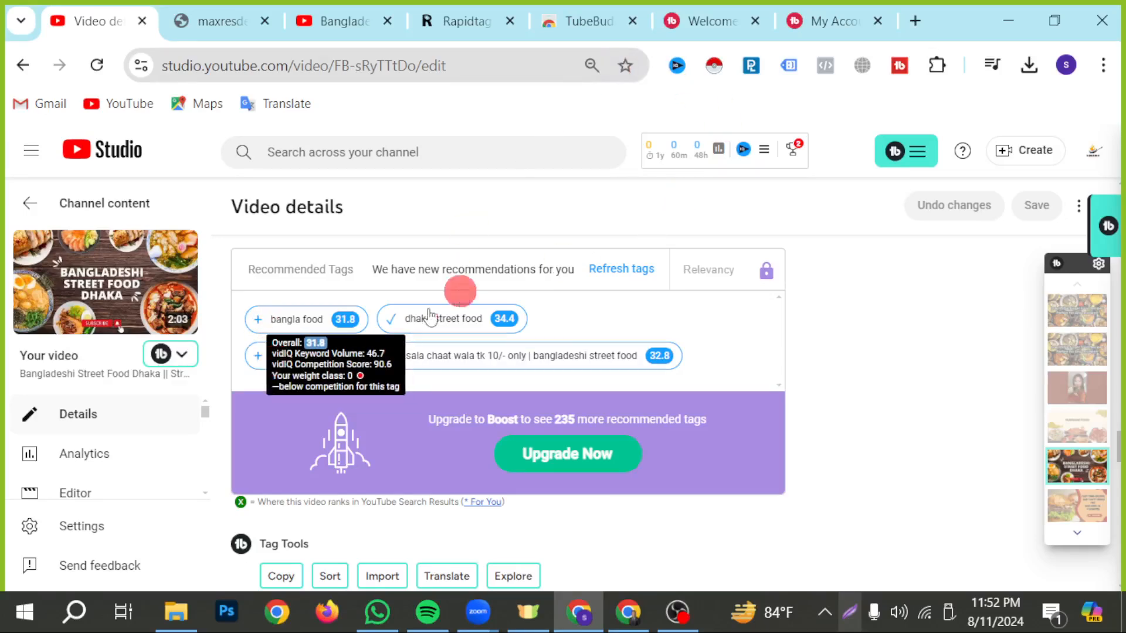
scroll(698, 423, "down", 9)
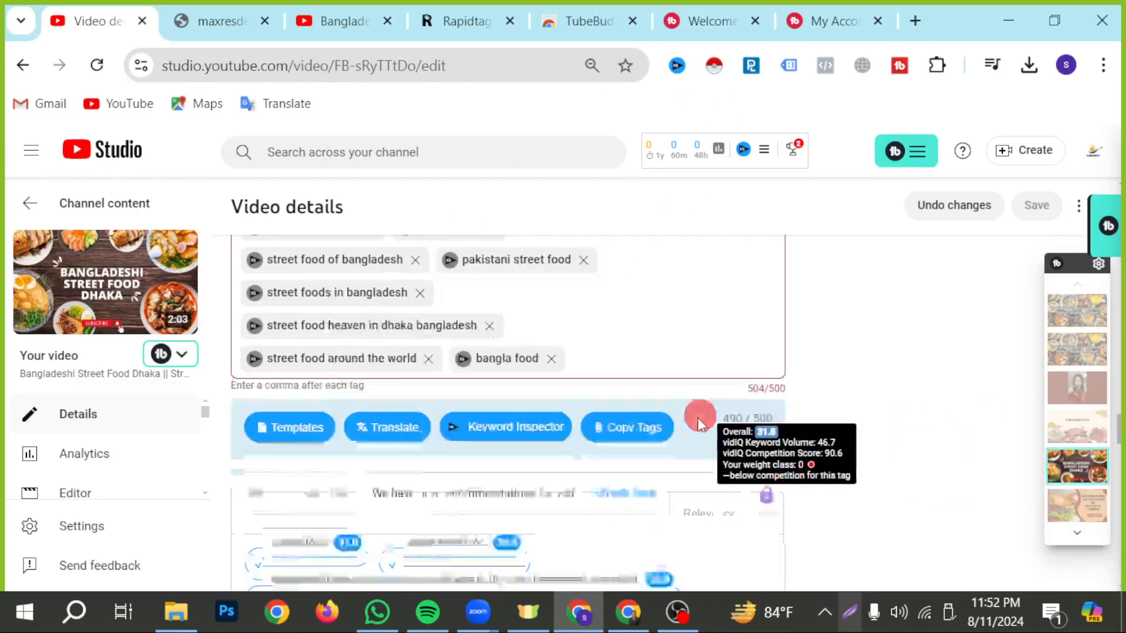
left_click(846, 614)
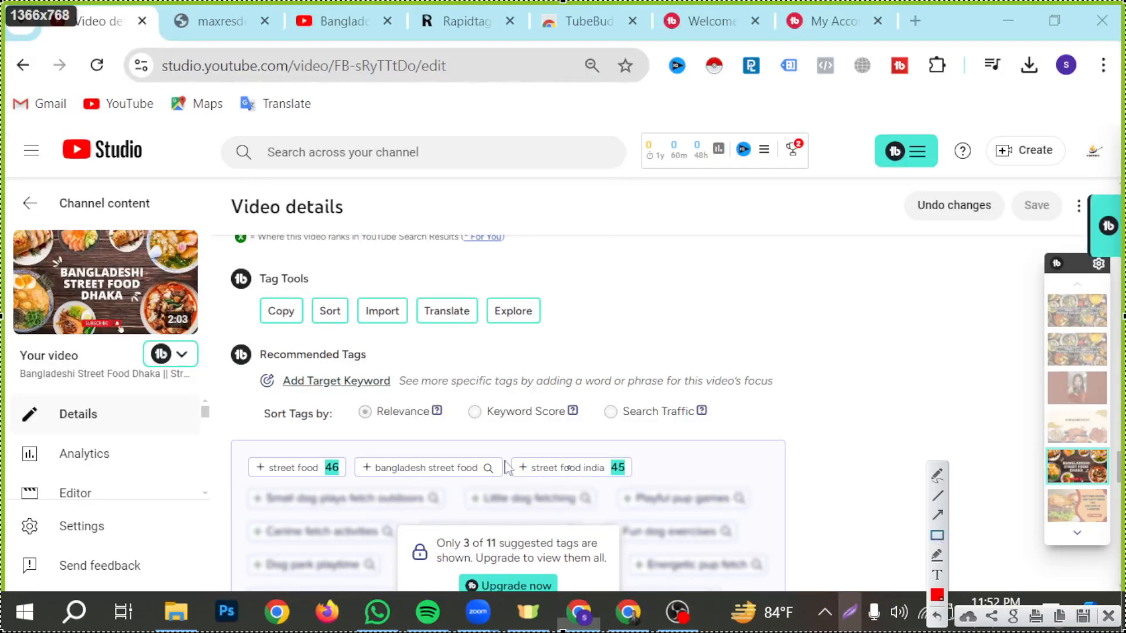
mouse_move(202, 425)
left_mouse_down()
mouse_move(515, 482)
mouse_move(678, 490)
left_mouse_up()
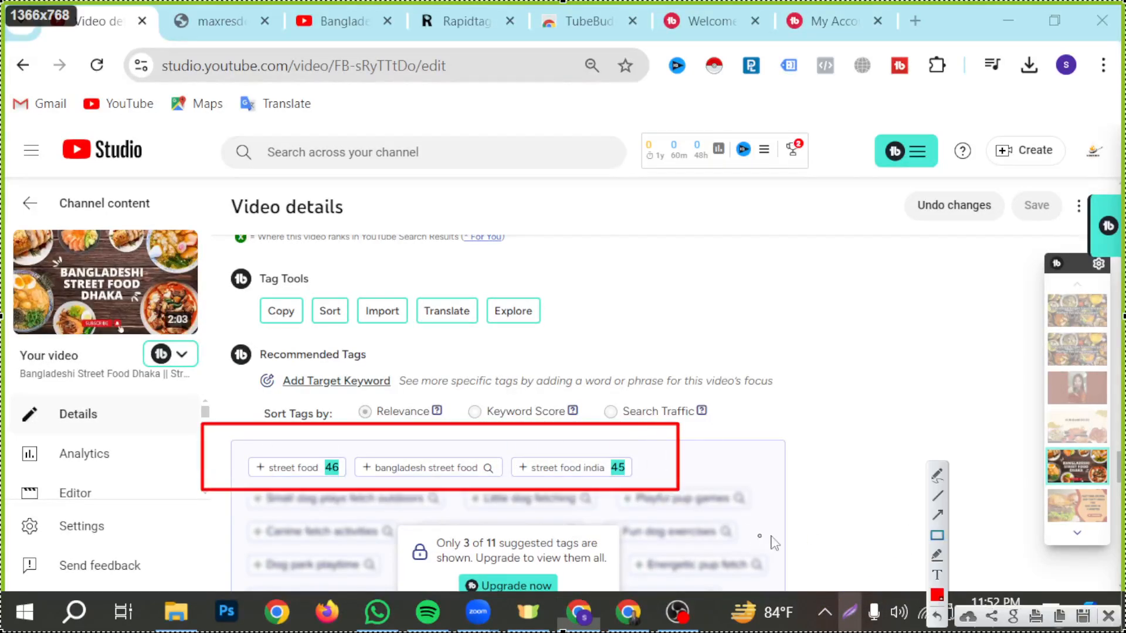
left_click(1107, 616)
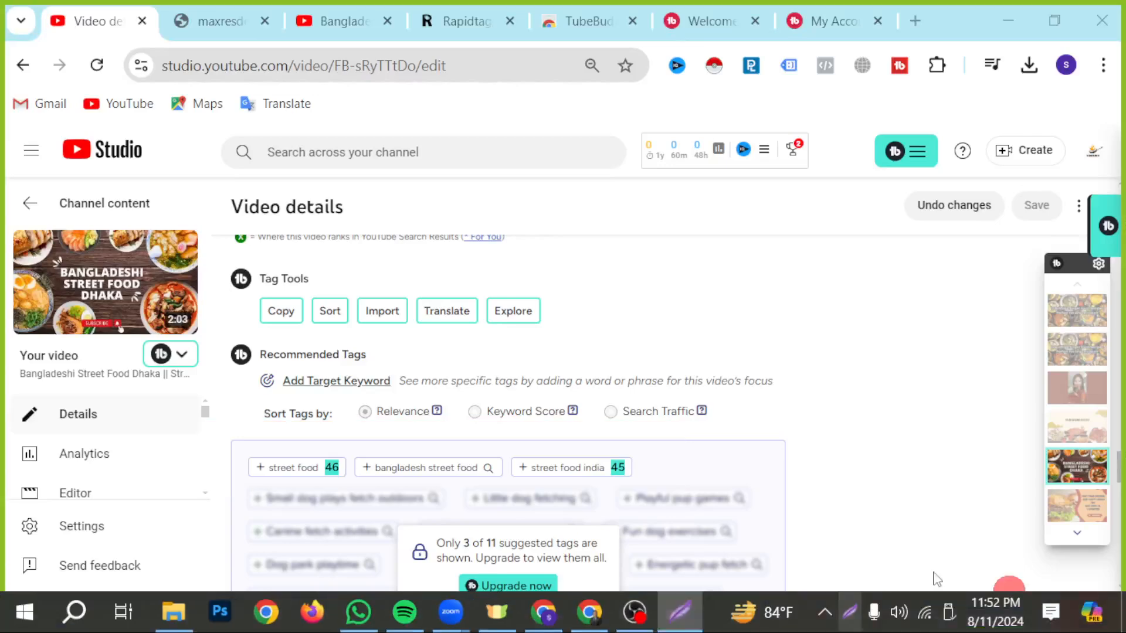
Step: Box the recommended tags again near the Tags field, clear it, and switch to the other Chrome window
scroll(649, 504, "up", 2)
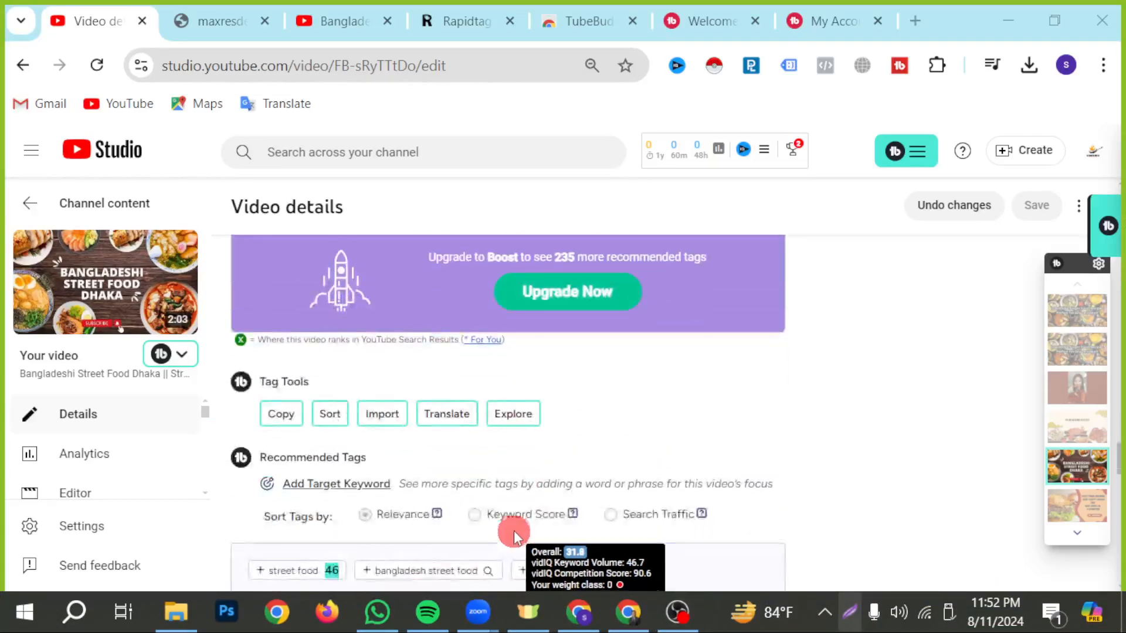
scroll(513, 529, "up", 4)
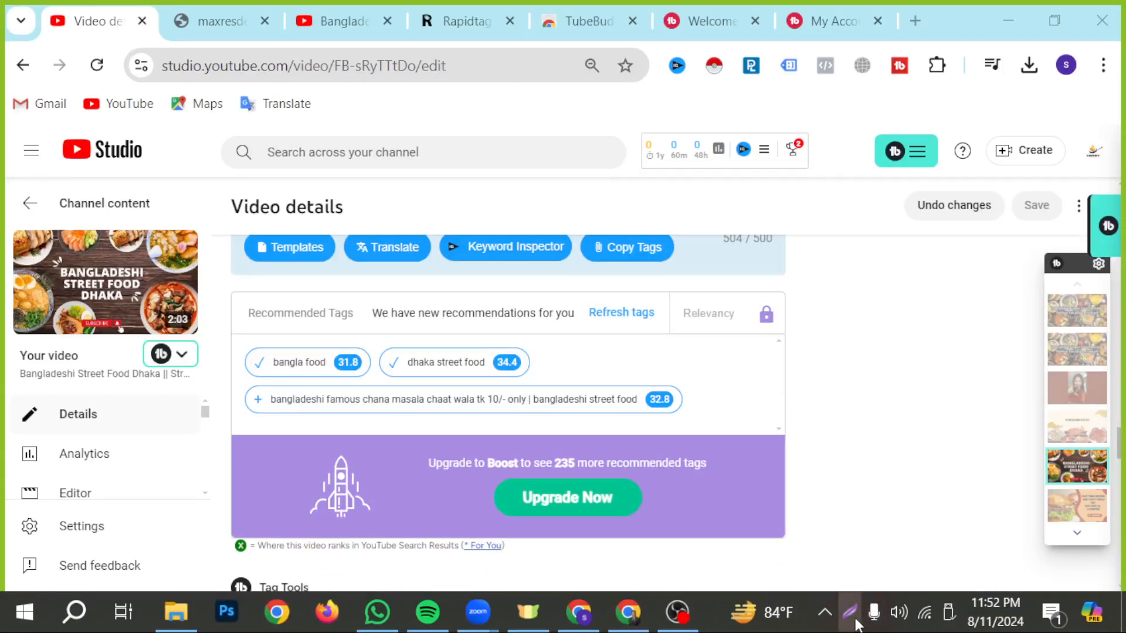
left_click(854, 619)
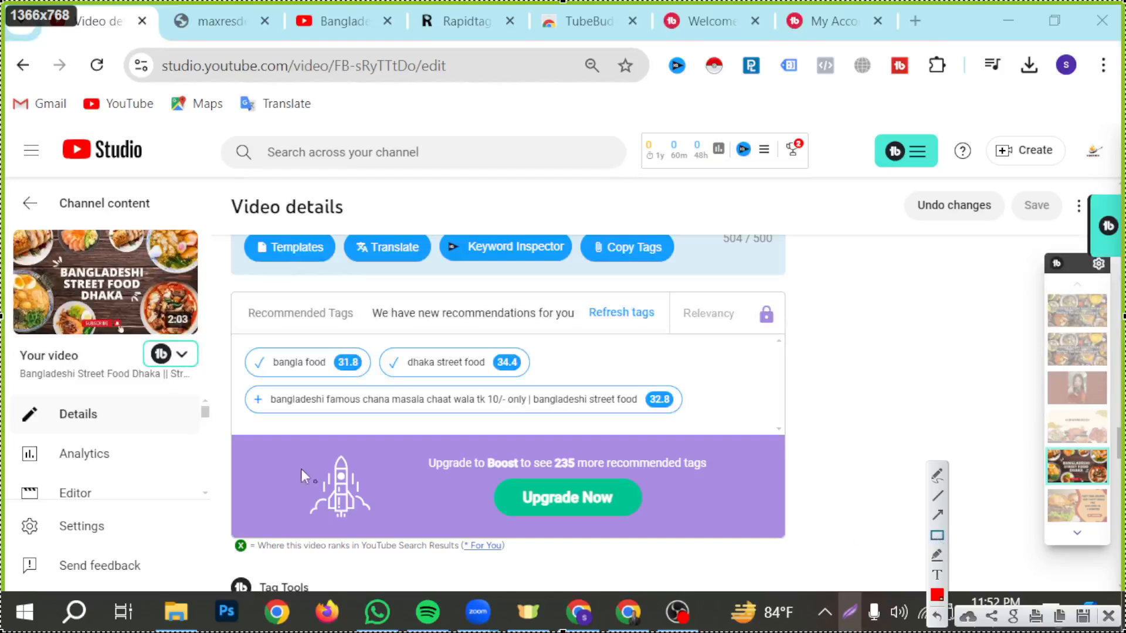
left_click_drag(207, 320, 742, 437)
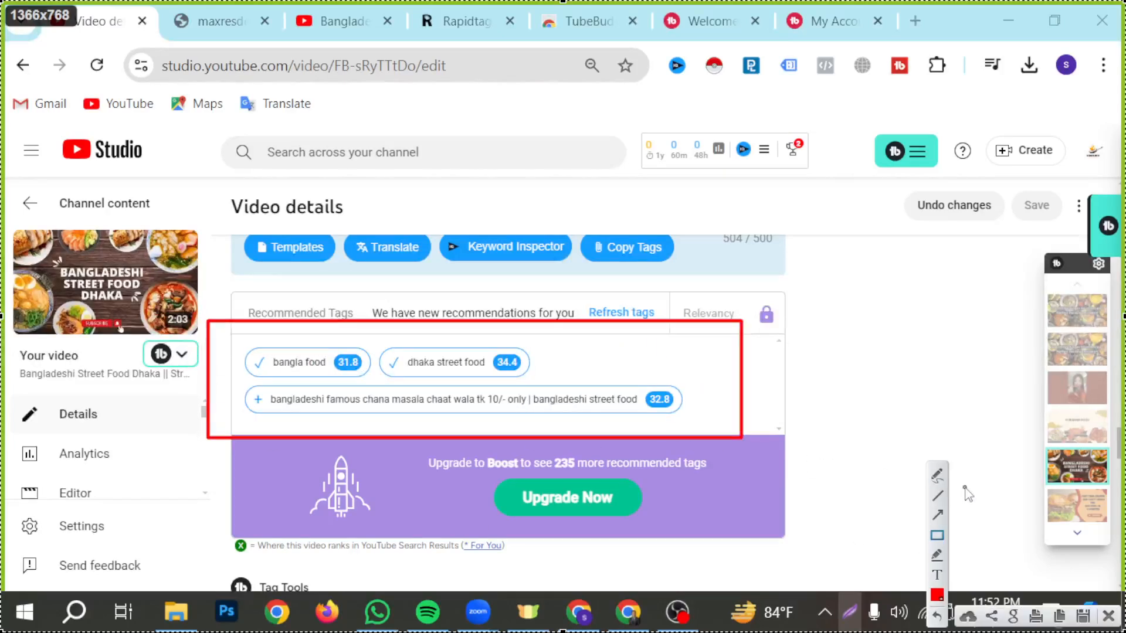
left_click(1108, 617)
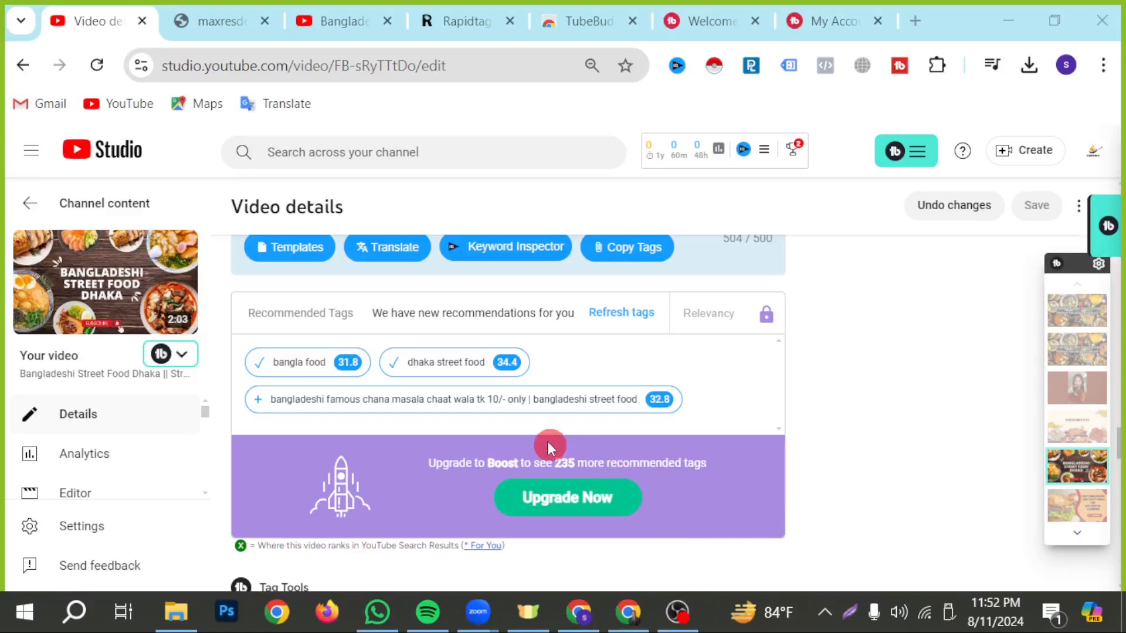
scroll(583, 467, "up", 5)
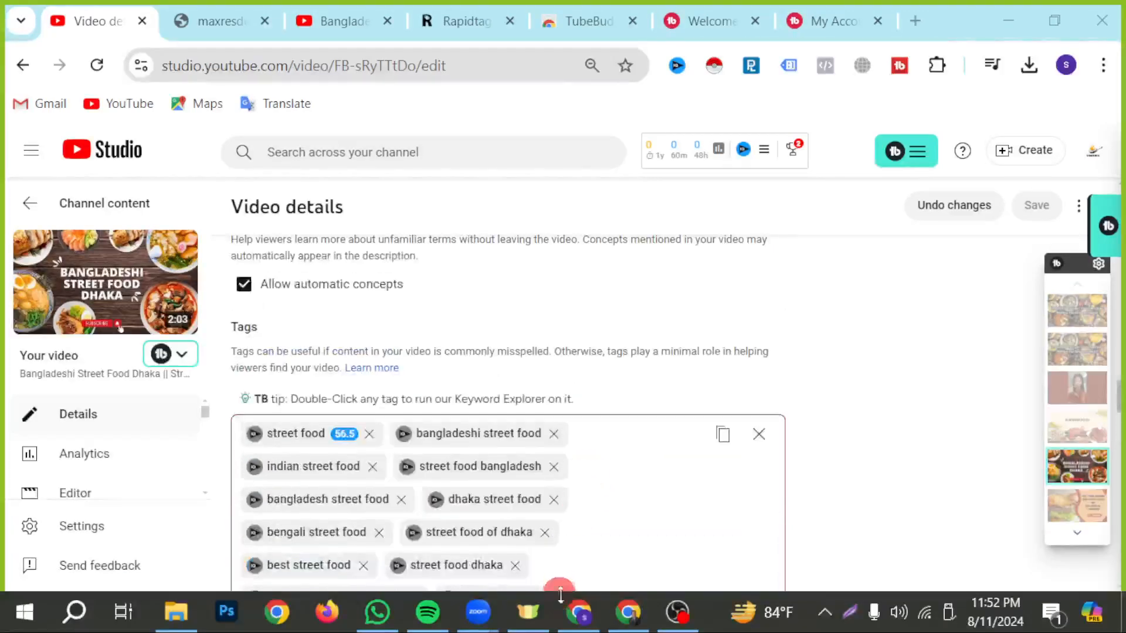
left_click(631, 621)
Step: Color the 'Understanding YouTube Backlink' line red in the Paid Batch 20 DM doc, then return to YouTube Studio
left_click(157, 24)
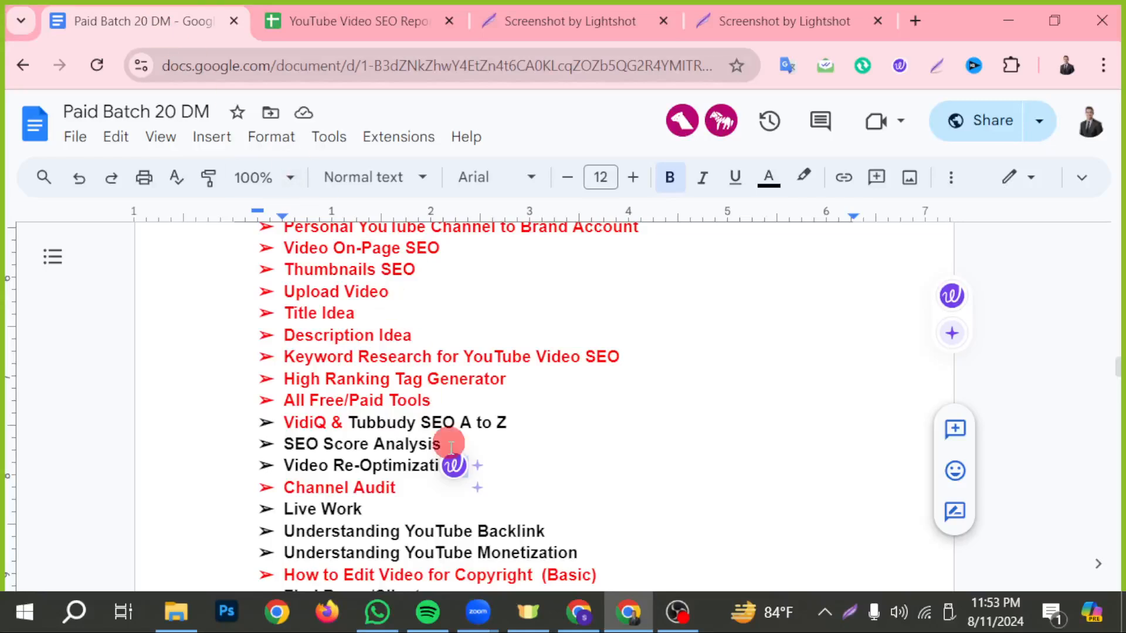
scroll(329, 439, "down", 2)
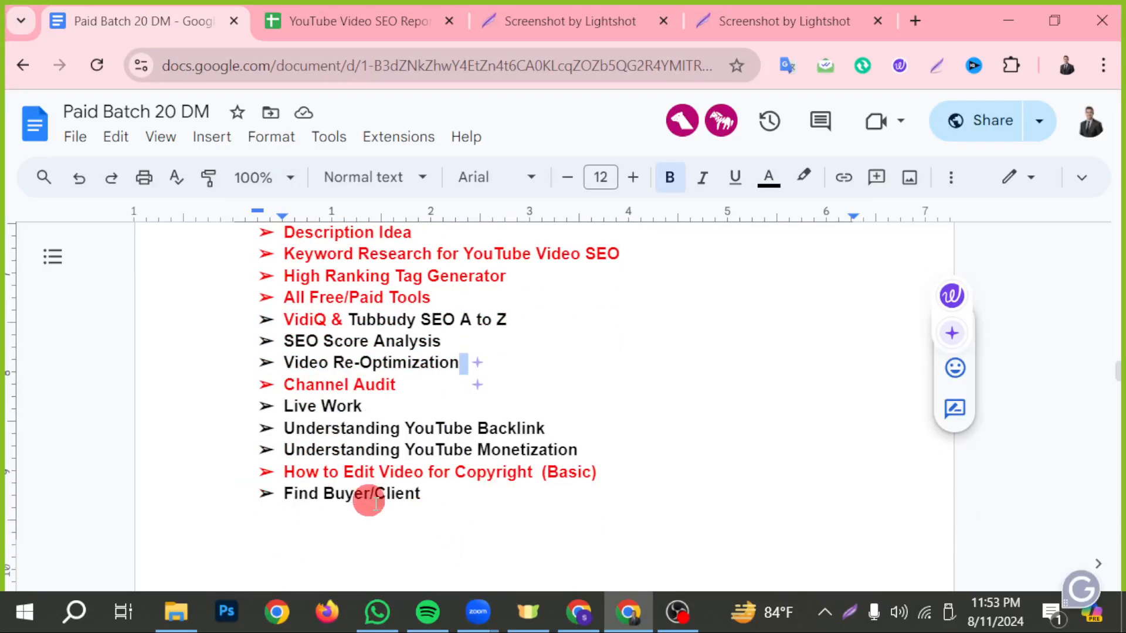
left_click_drag(551, 428, 291, 428)
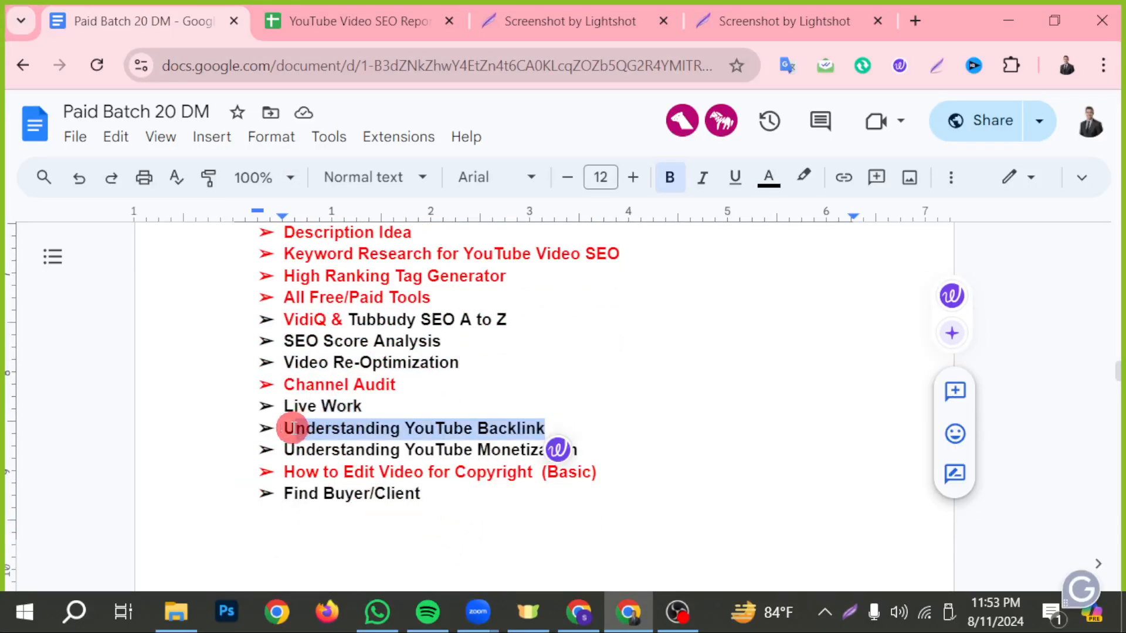
left_click(765, 185)
left_click(786, 239)
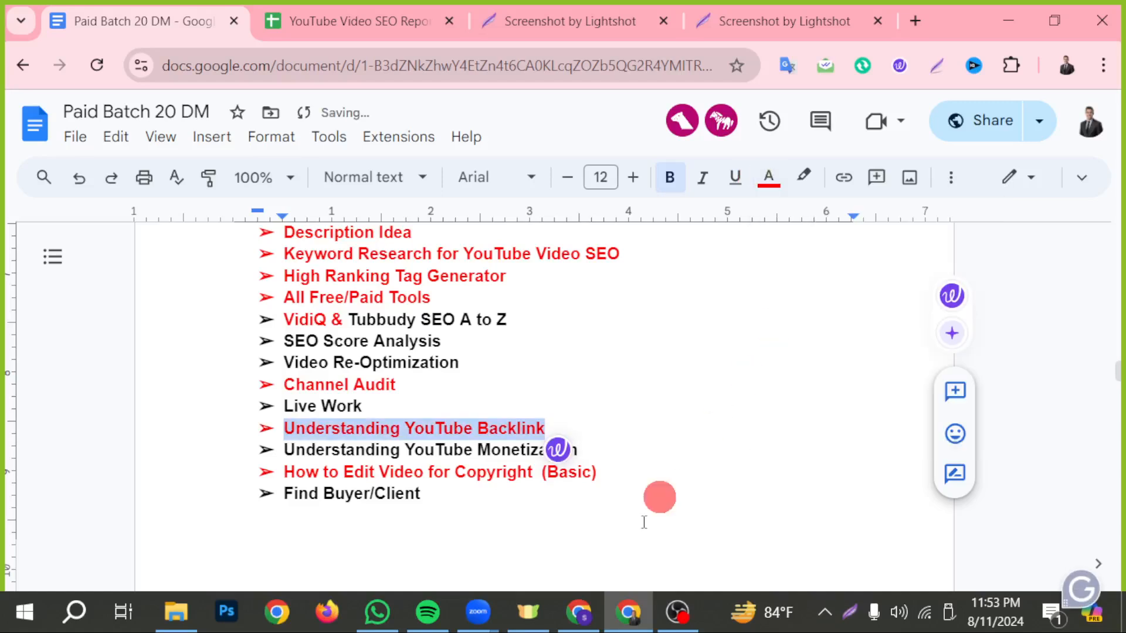
left_click(585, 428)
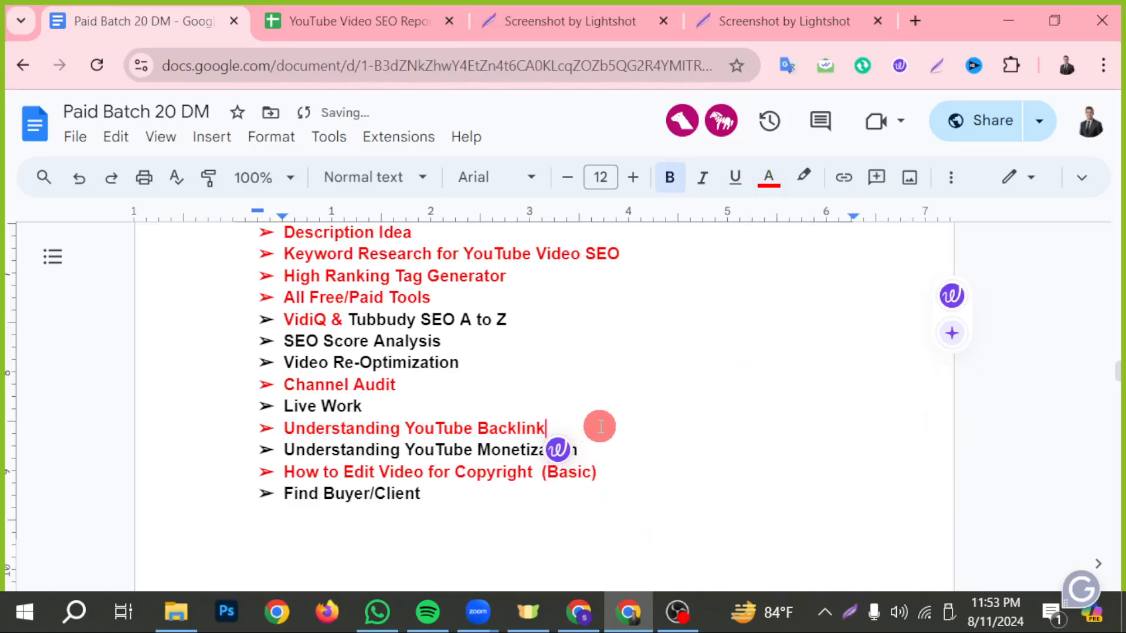
left_click(573, 618)
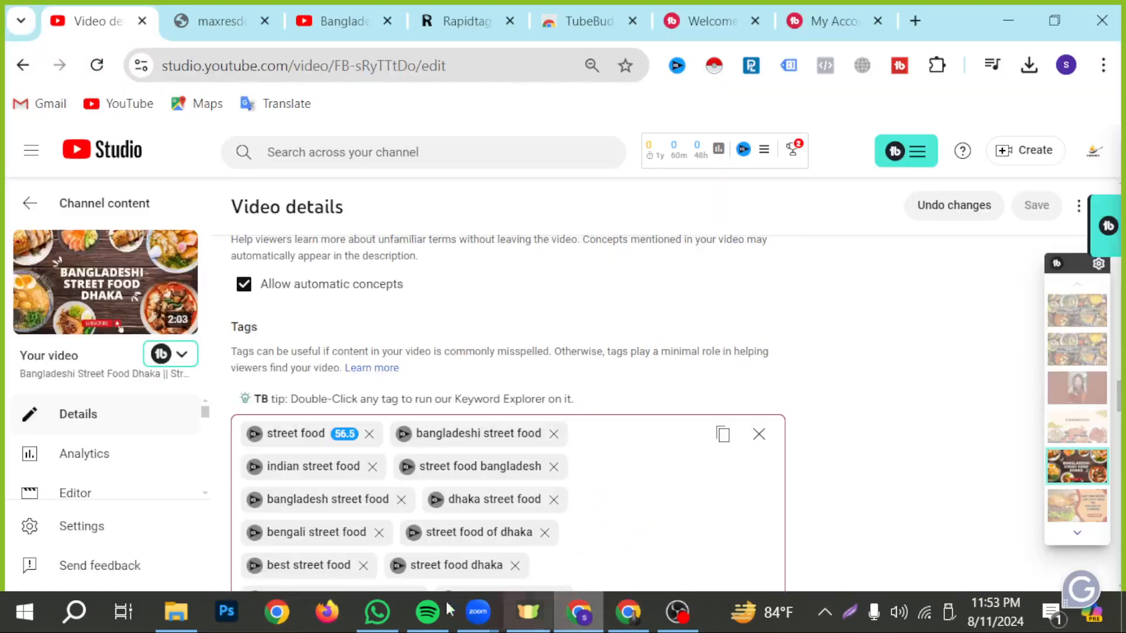
Step: Search Google for 'youtube backlink generator' in a new tab and open the NimTools result
left_click(914, 21)
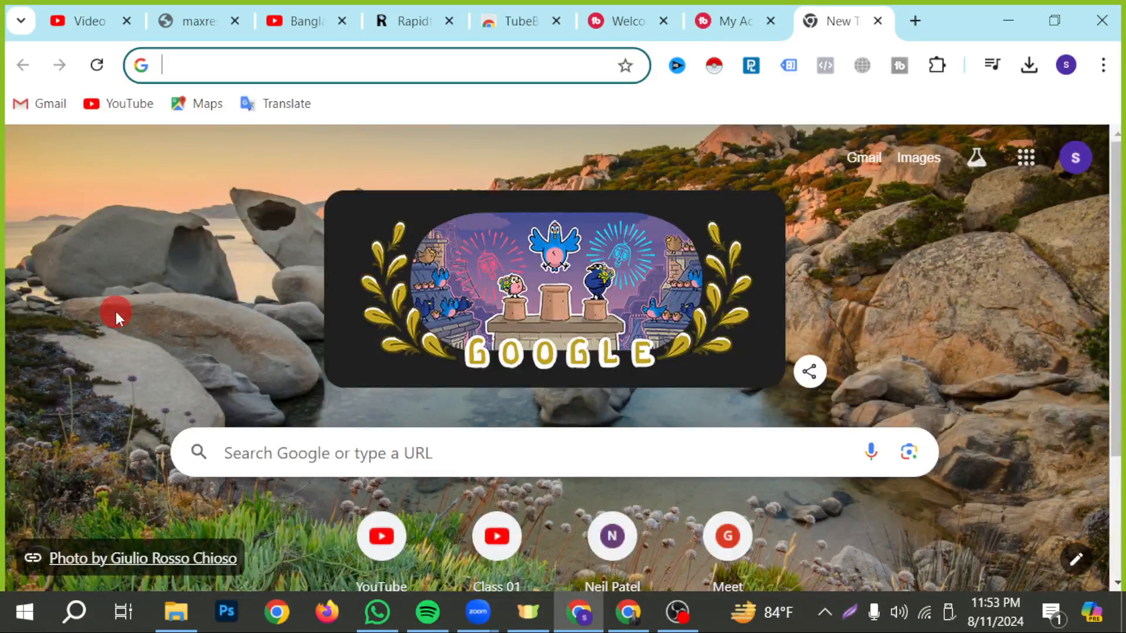
type("youtbe")
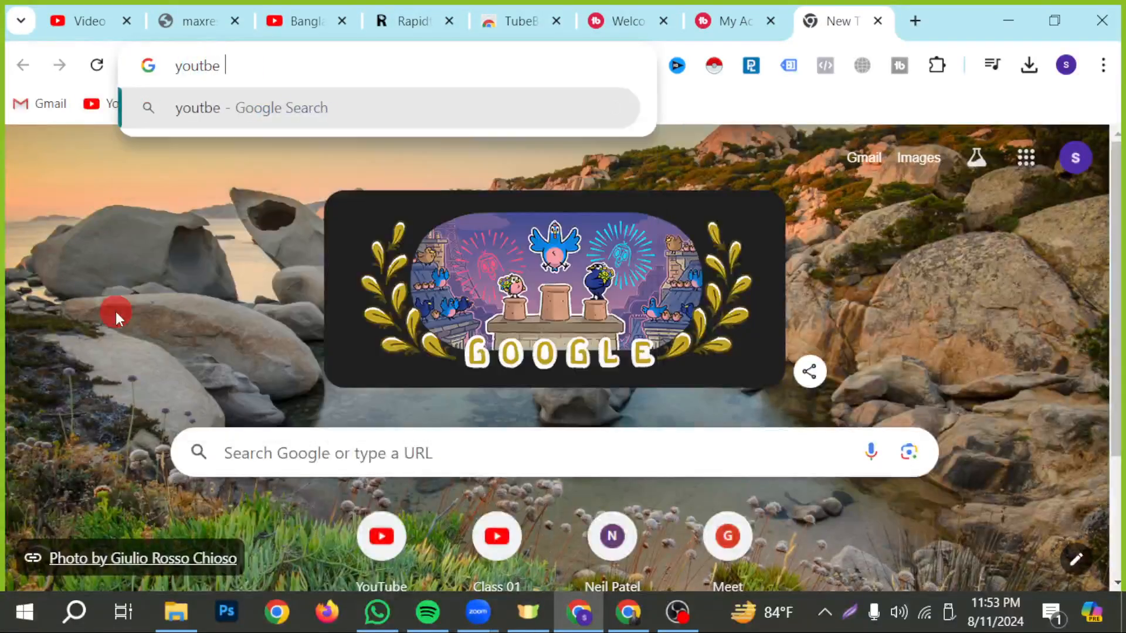
key("BackSpace")
key("BackSpace")
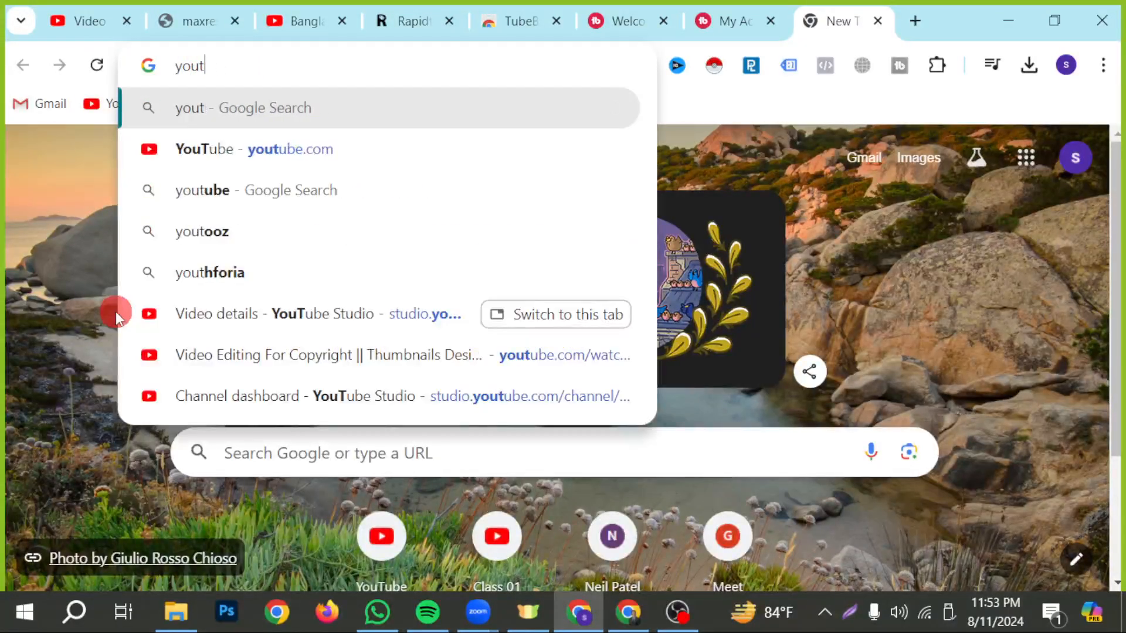
type("ube b")
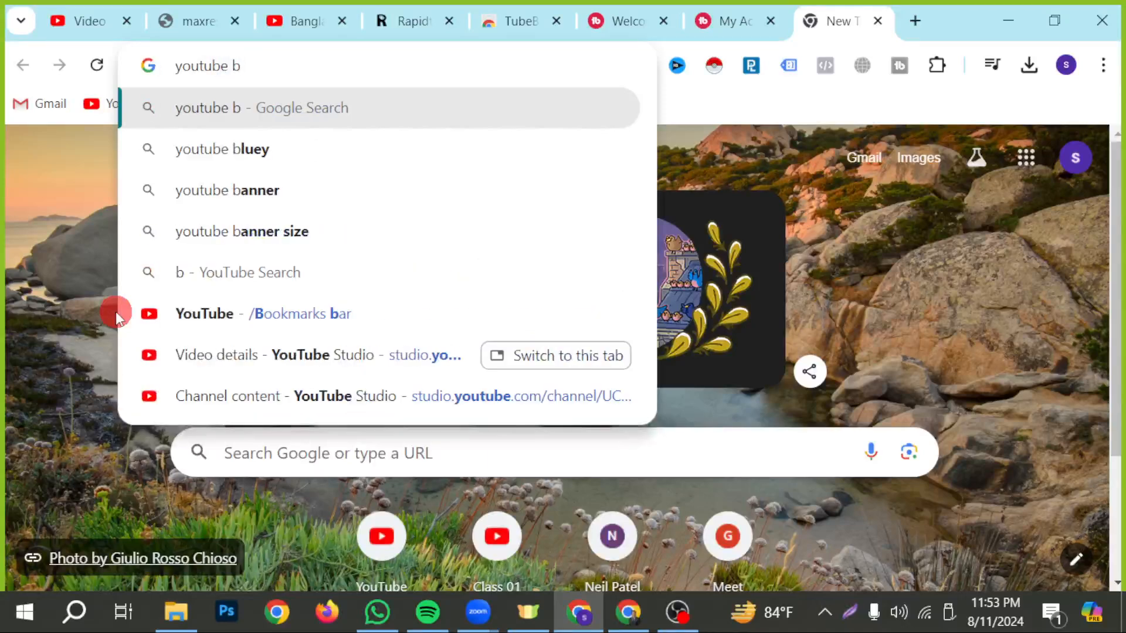
type("ac")
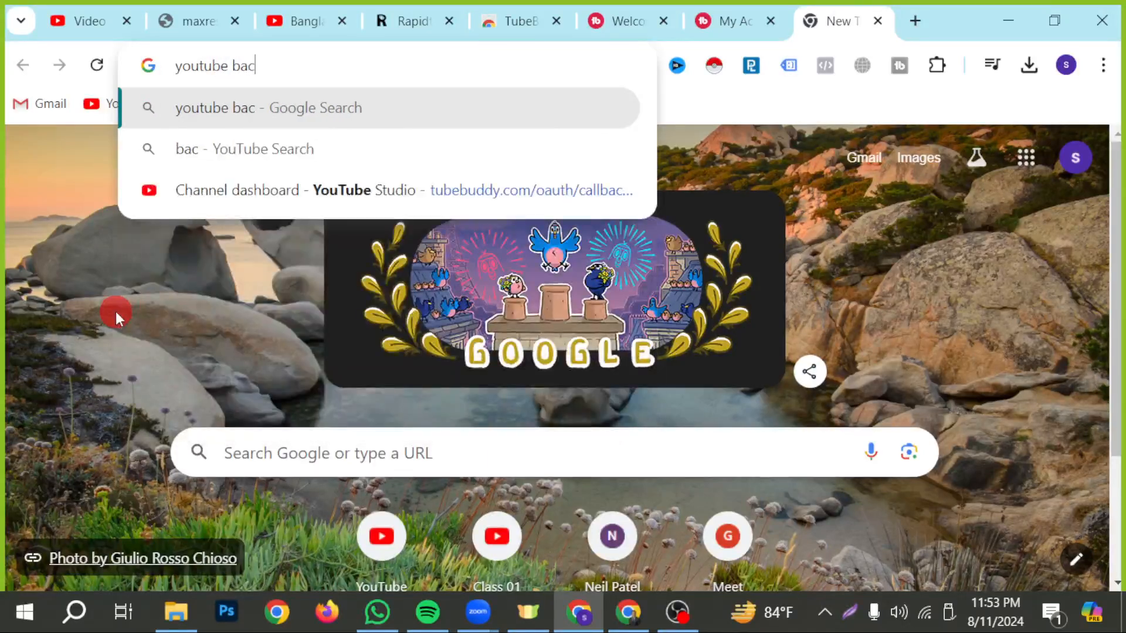
type("klink ")
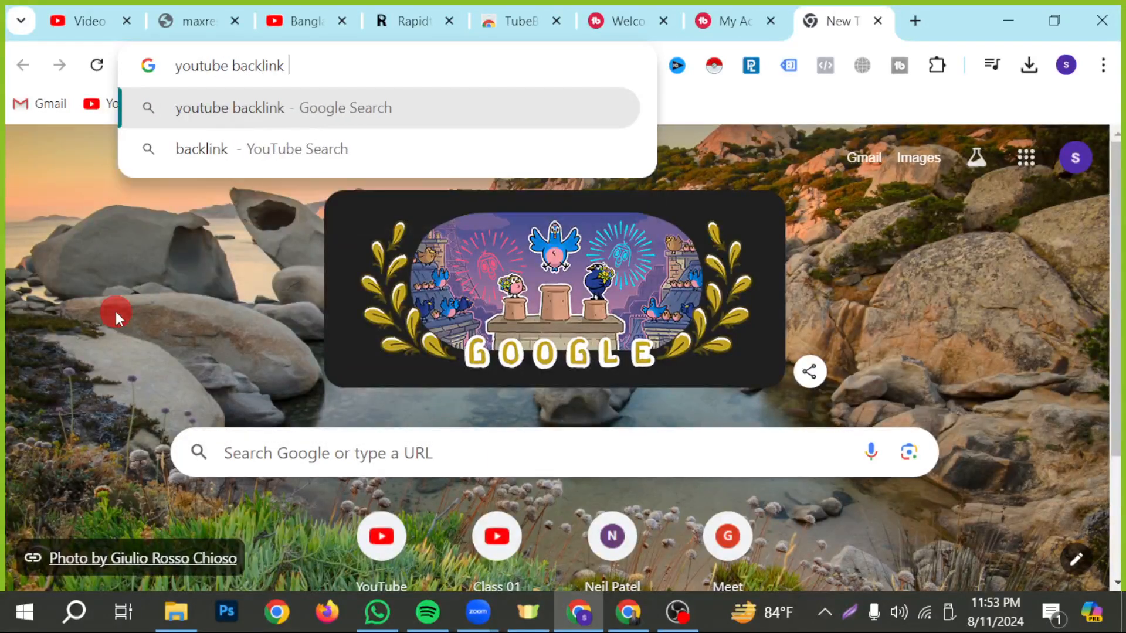
type("generatio")
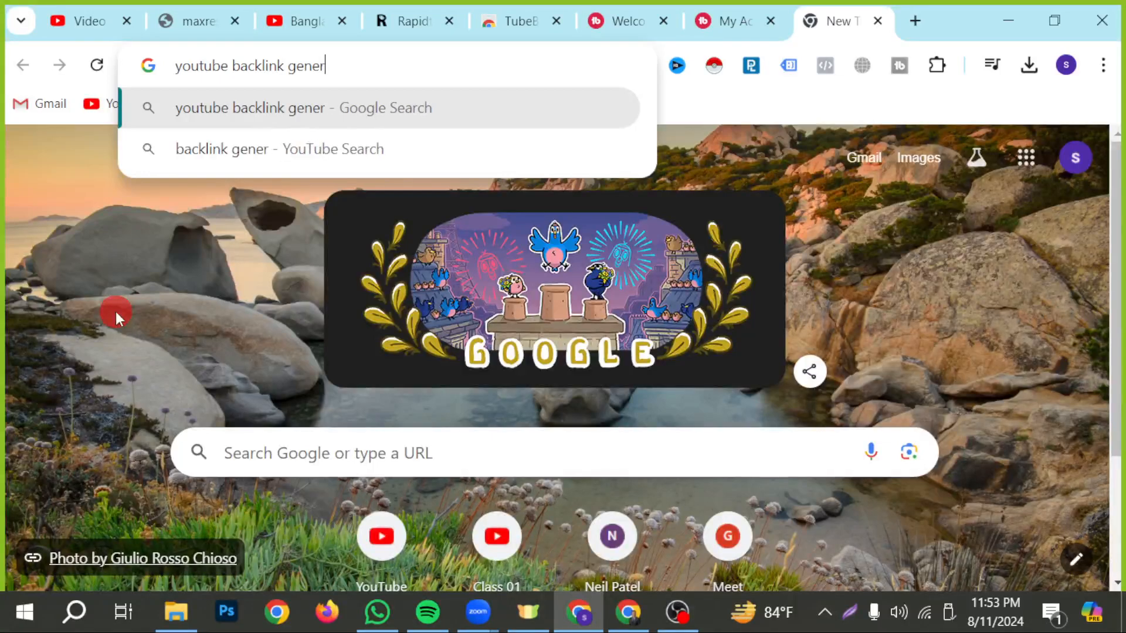
key("BackSpace")
key("BackSpace")
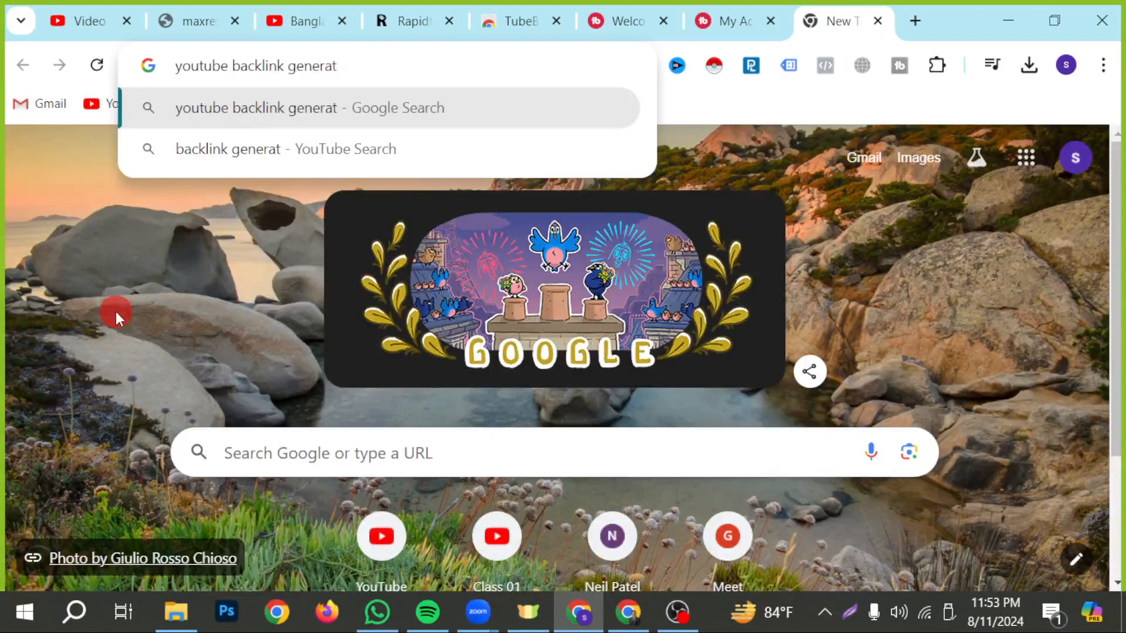
type("or")
key("Return")
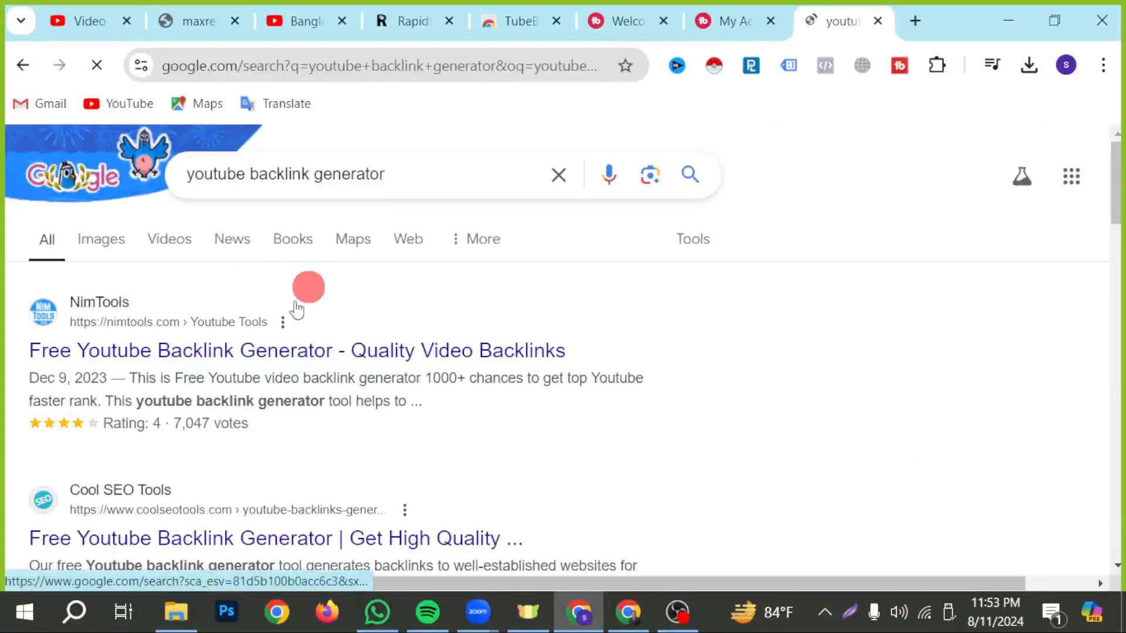
scroll(297, 309, "down", 2)
scroll(70, 439, "down", 2)
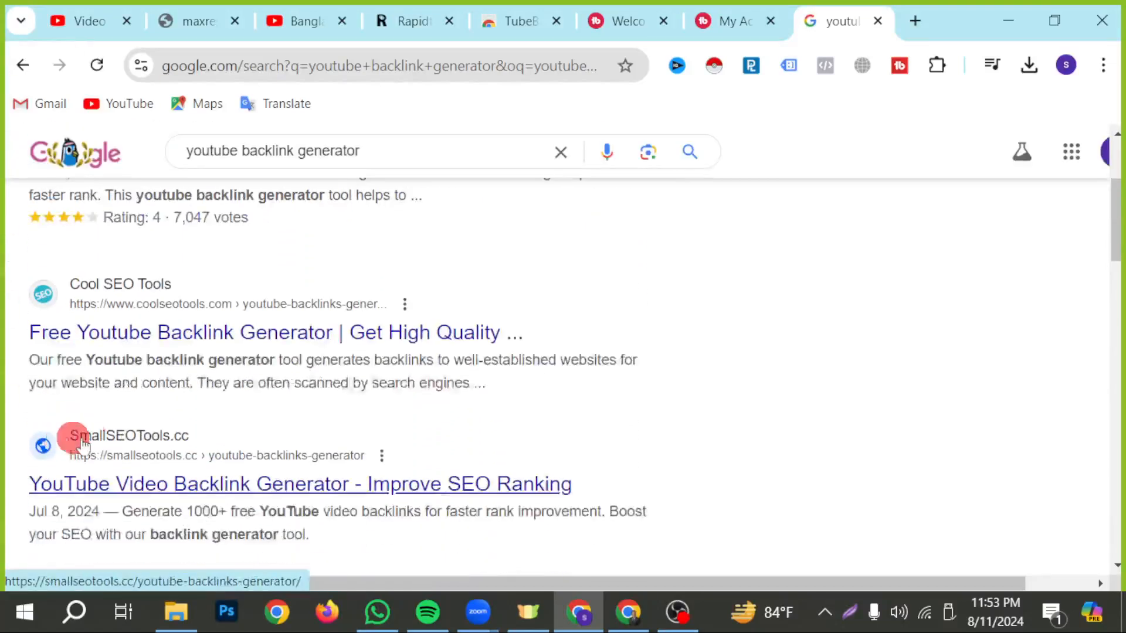
scroll(206, 422, "up", 3)
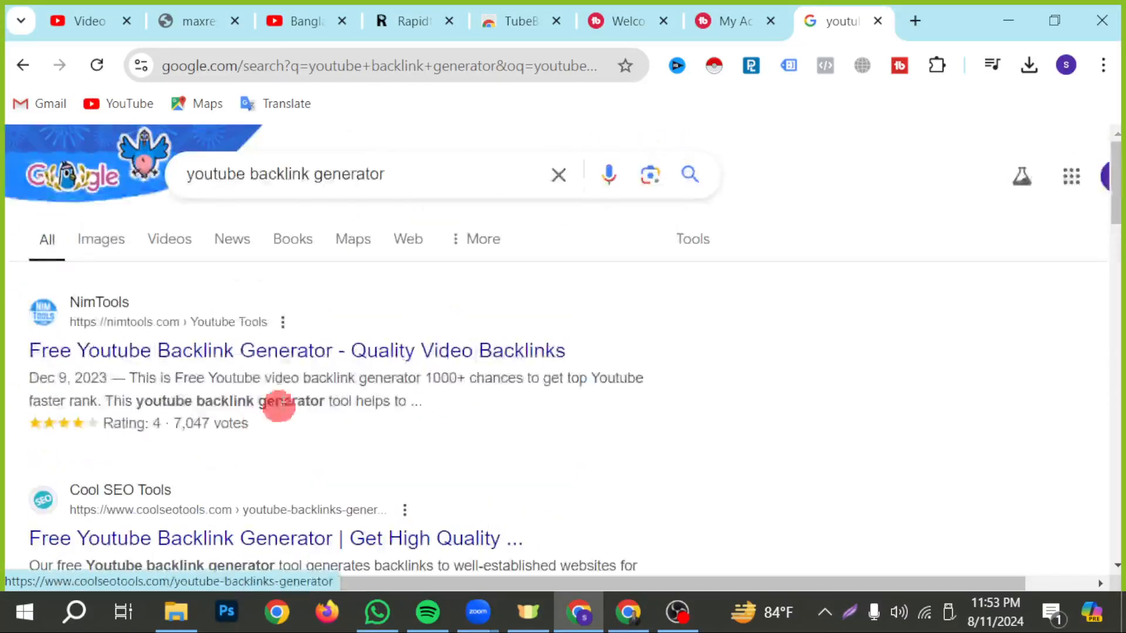
left_click(205, 363)
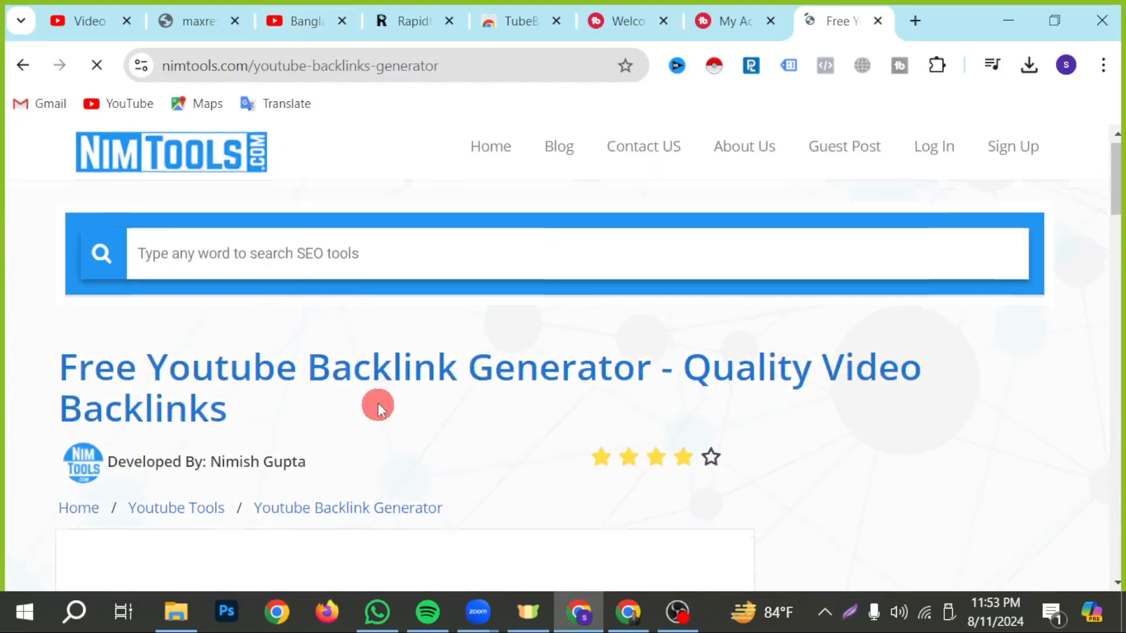
Step: Click into the NimTools video link field, then select the street food video's URL in its tab
scroll(321, 445, "down", 10)
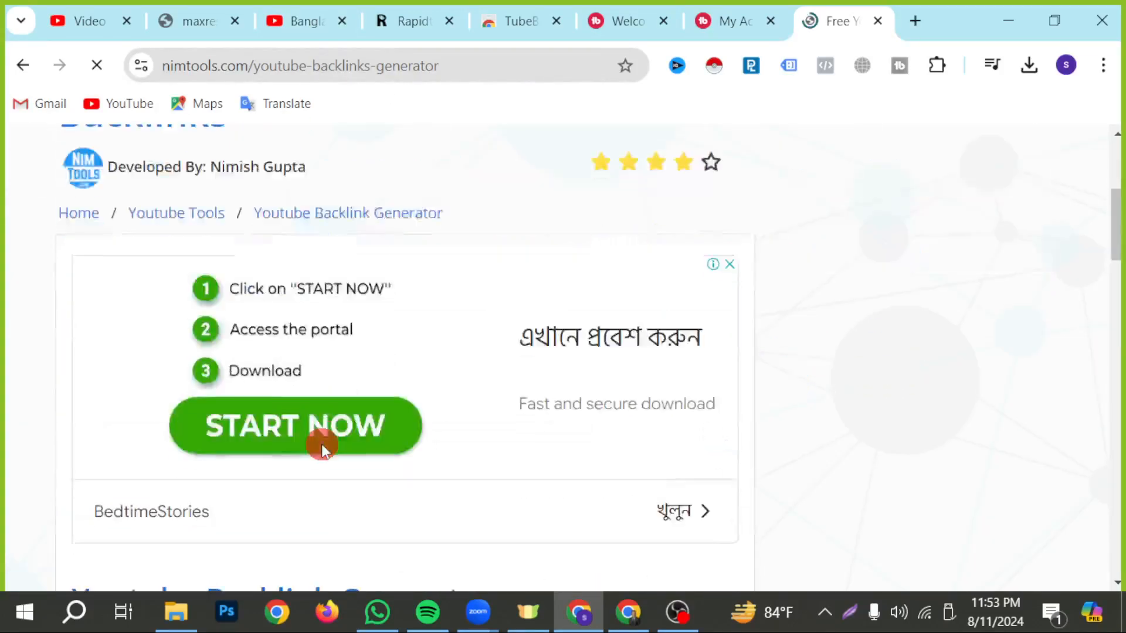
scroll(499, 395, "down", 1)
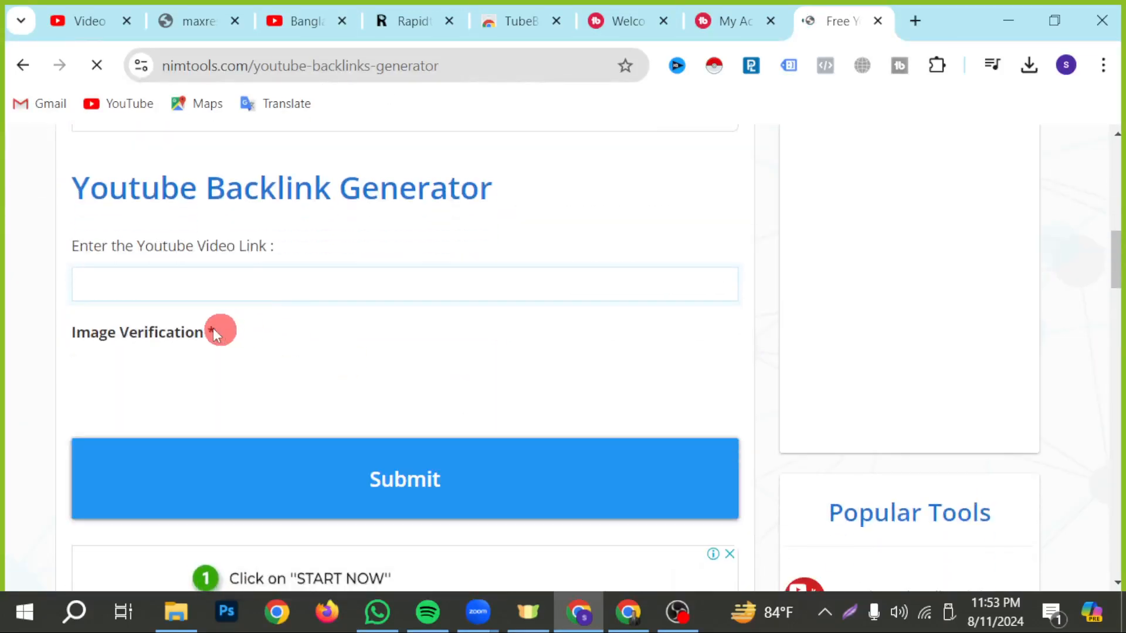
left_click(151, 300)
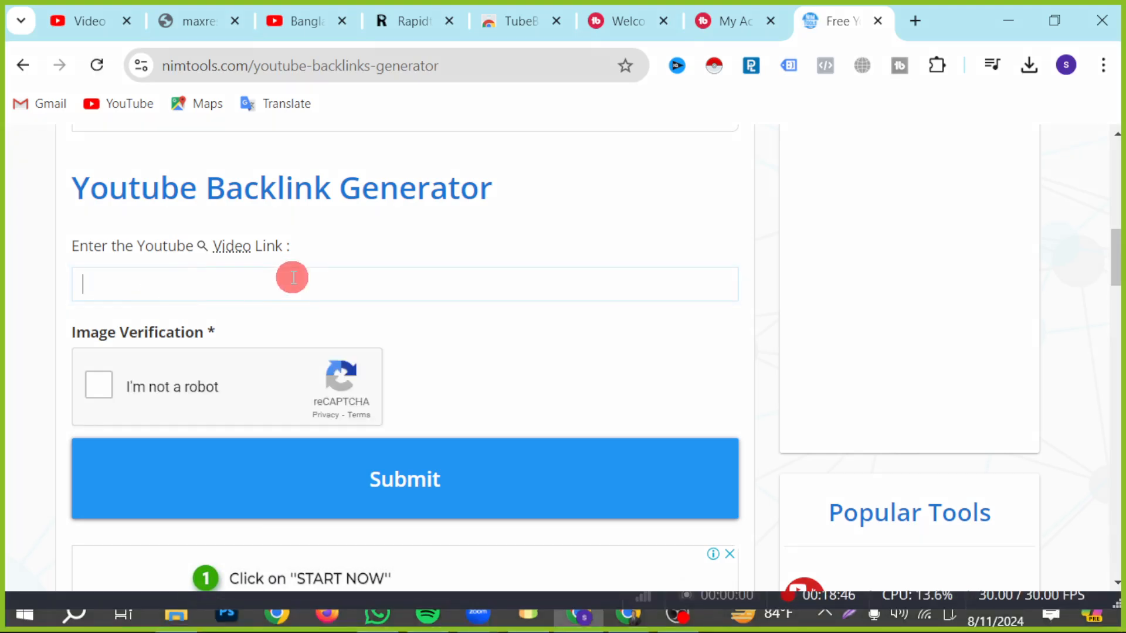
left_click(311, 20)
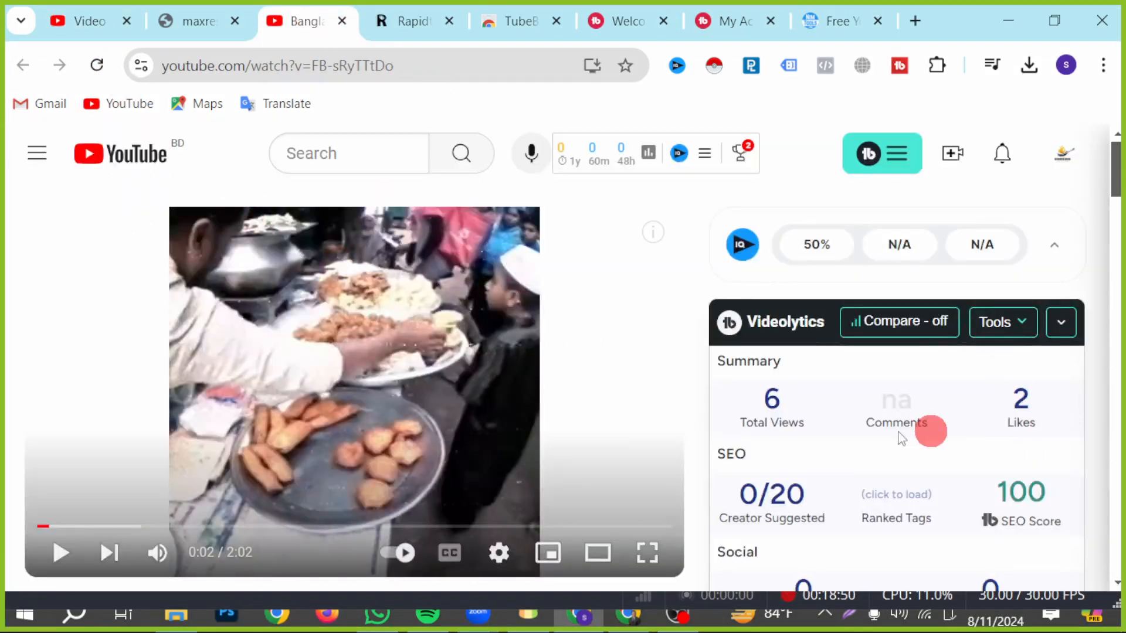
left_click(281, 77)
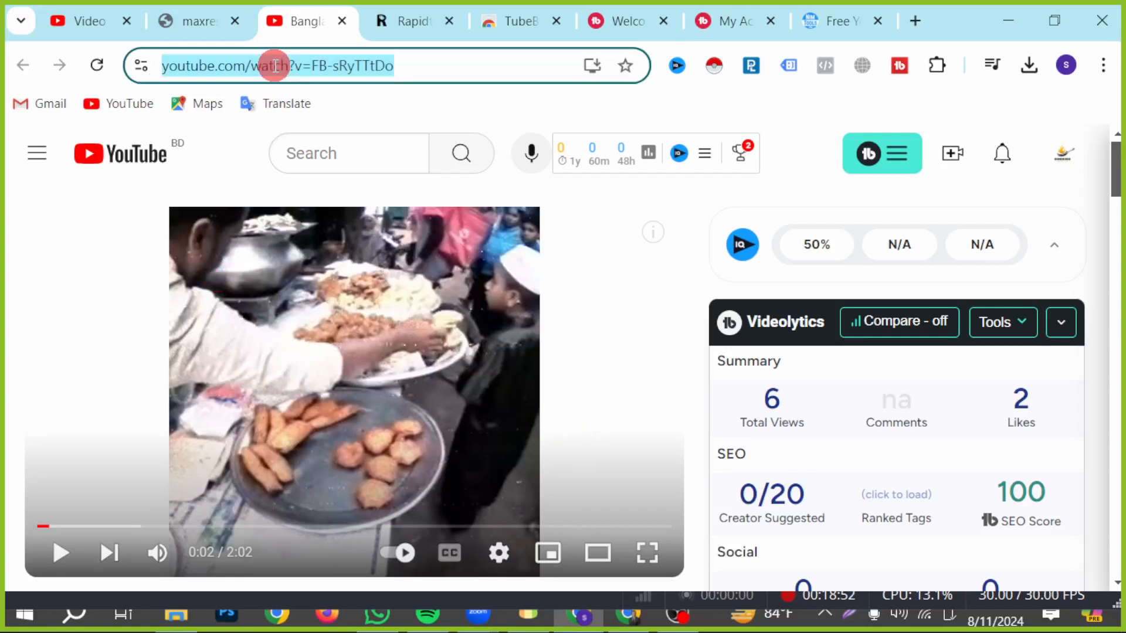
Step: Highlight the video URL with a red box and arrow, clear them, reselect the URL, and return to NimTools
left_click(856, 625)
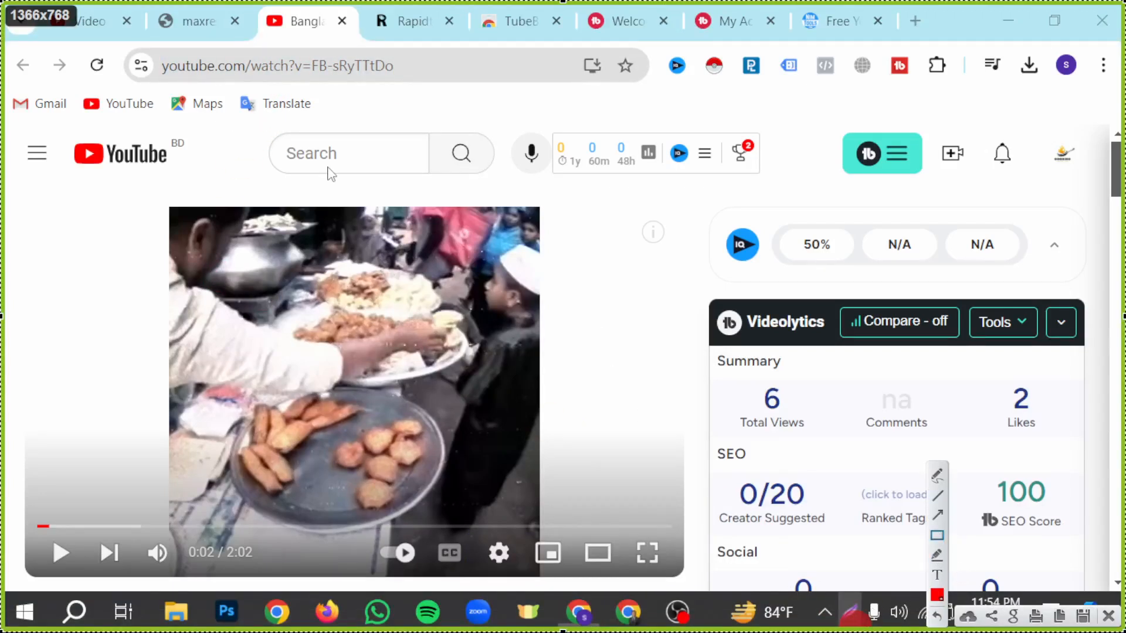
mouse_move(138, 51)
left_mouse_down()
mouse_move(307, 85)
mouse_move(429, 85)
left_mouse_up()
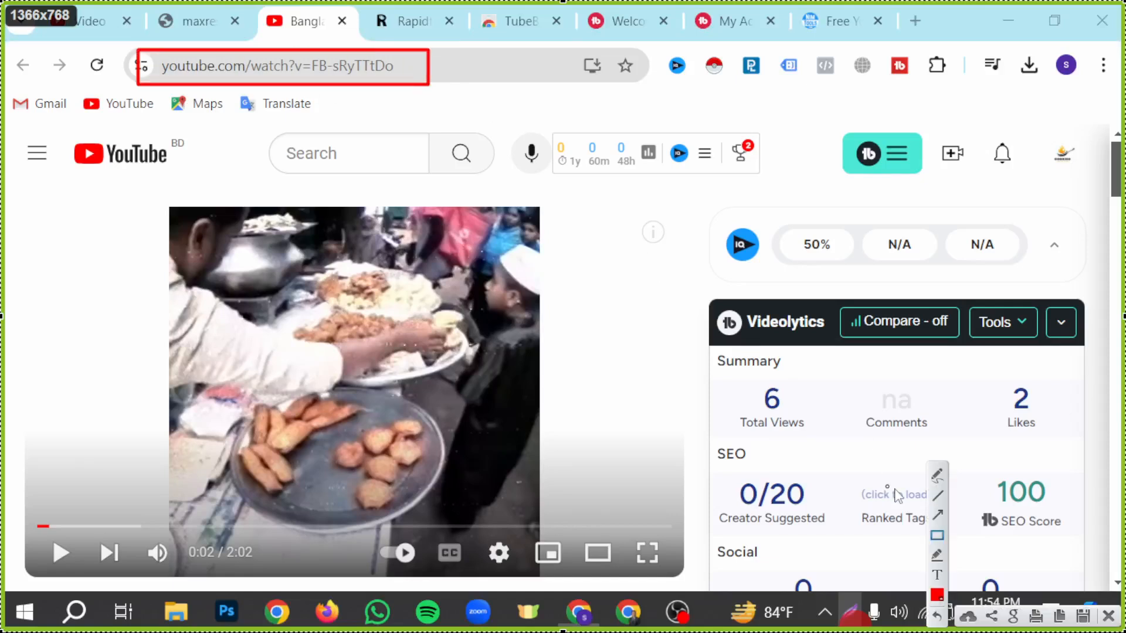
left_click_drag(302, 492, 237, 91)
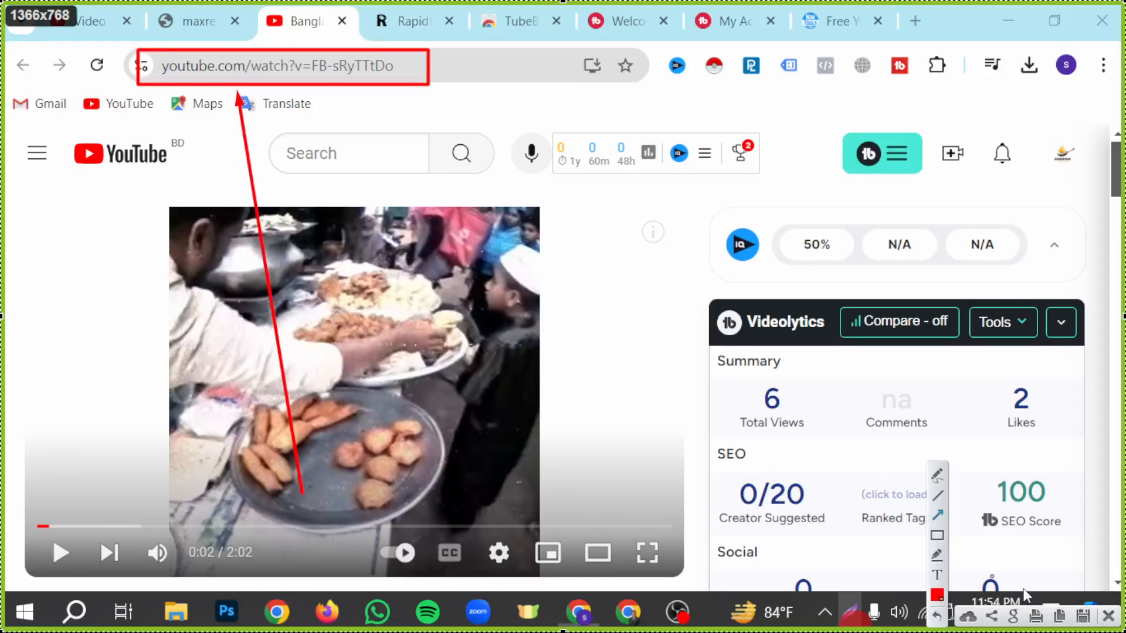
left_click(1108, 615)
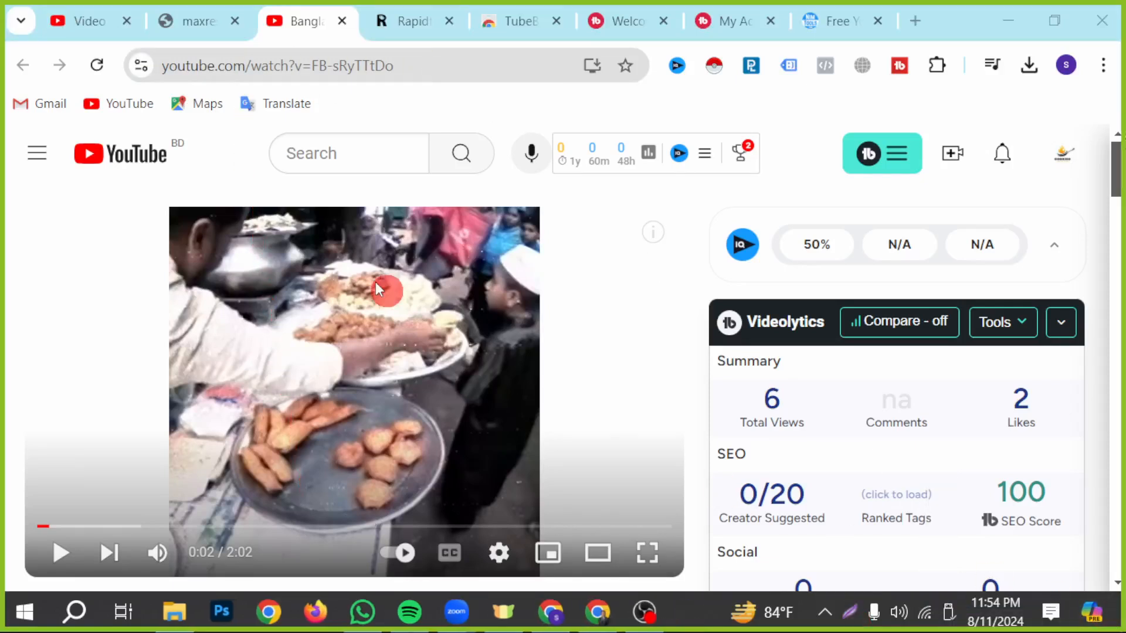
left_click(409, 66)
key("ctrl+c")
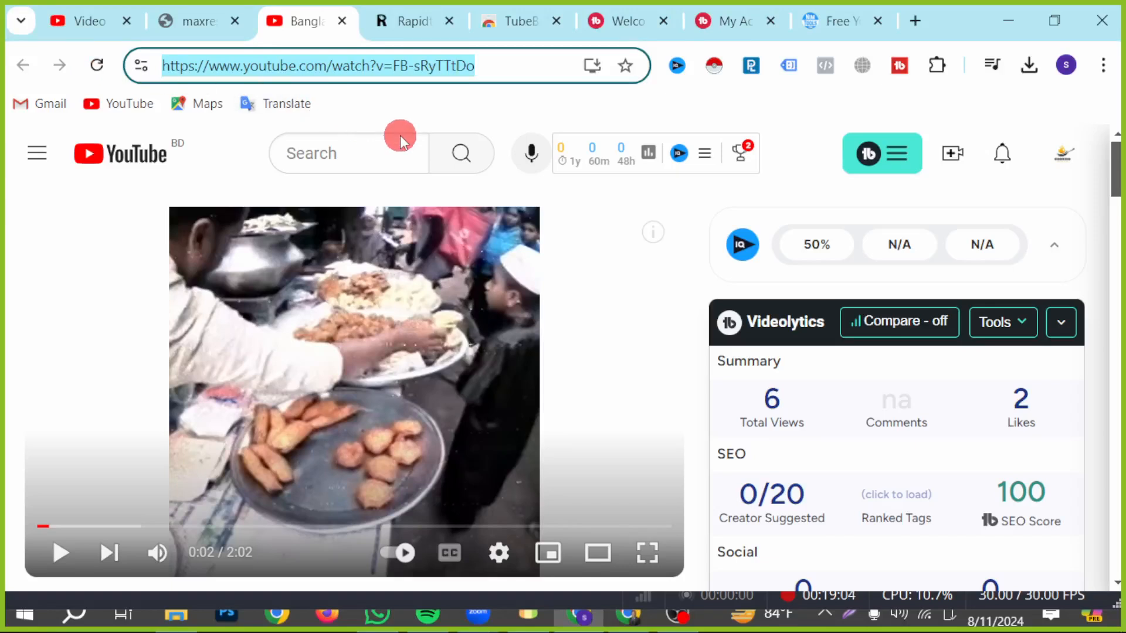
left_click(817, 31)
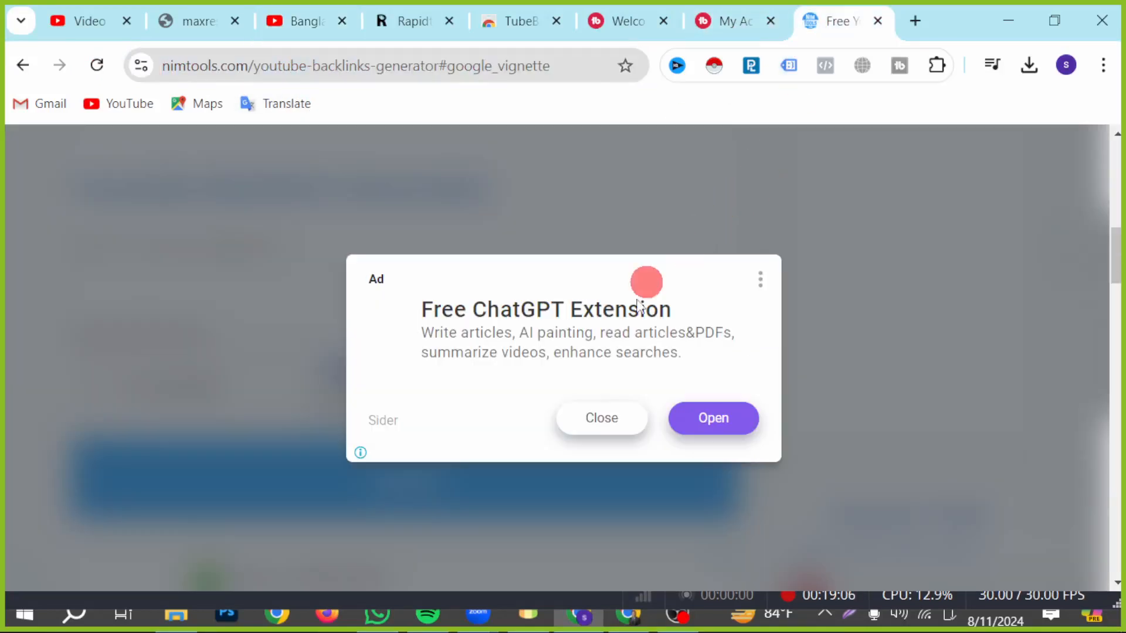
Step: Close the ad, paste the video link, pass the reCAPTCHA, submit, and right-click the first result
left_click(590, 430)
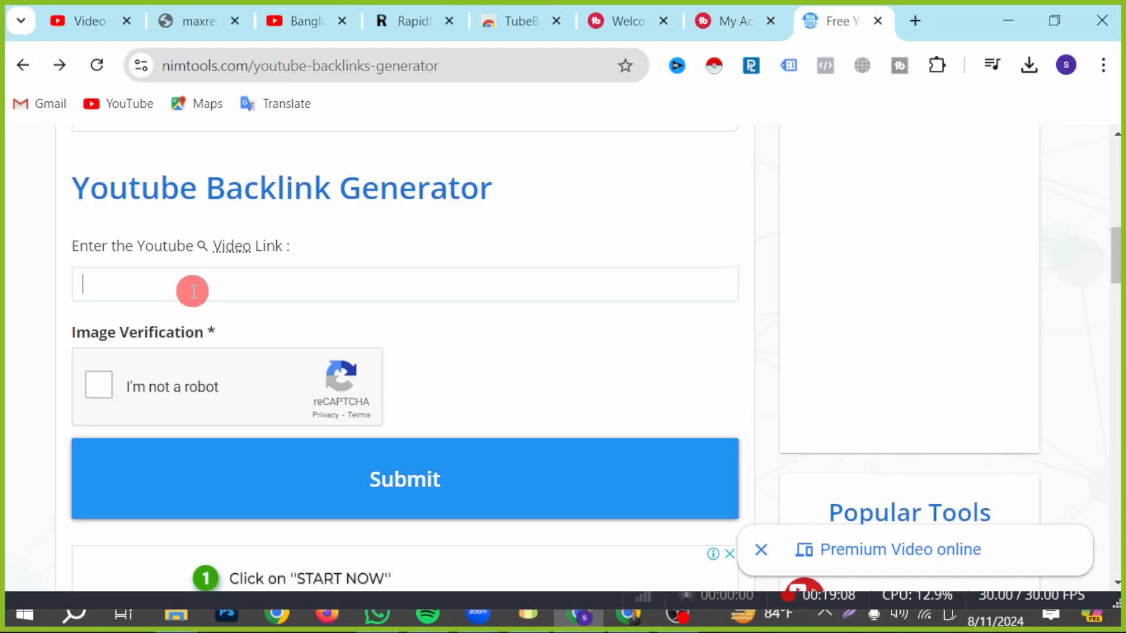
key("ctrl+v")
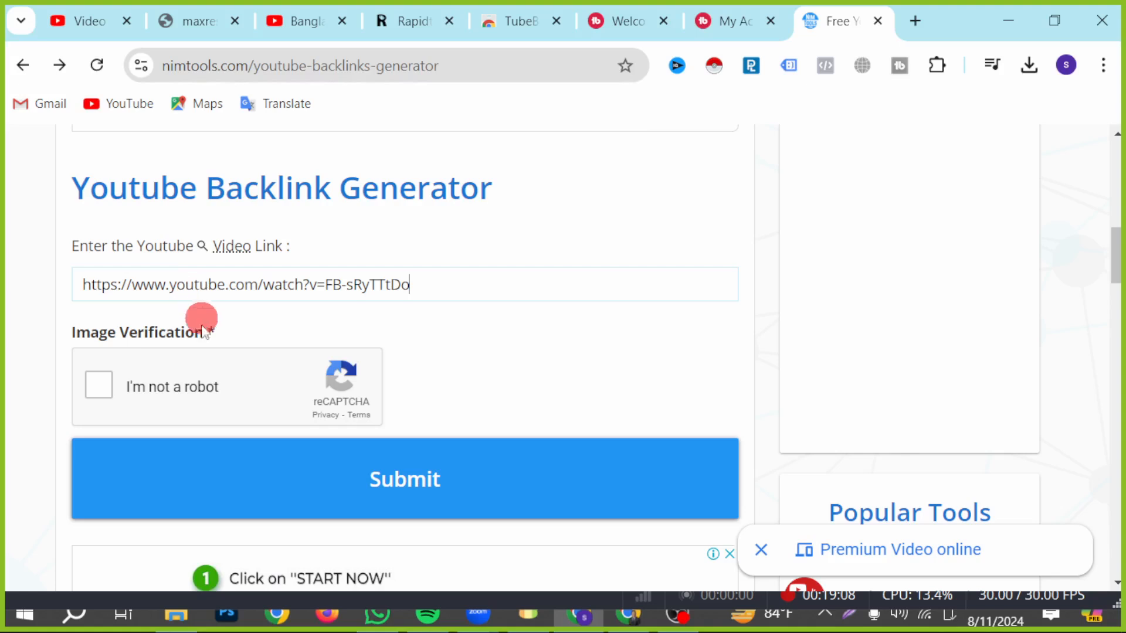
left_click(102, 399)
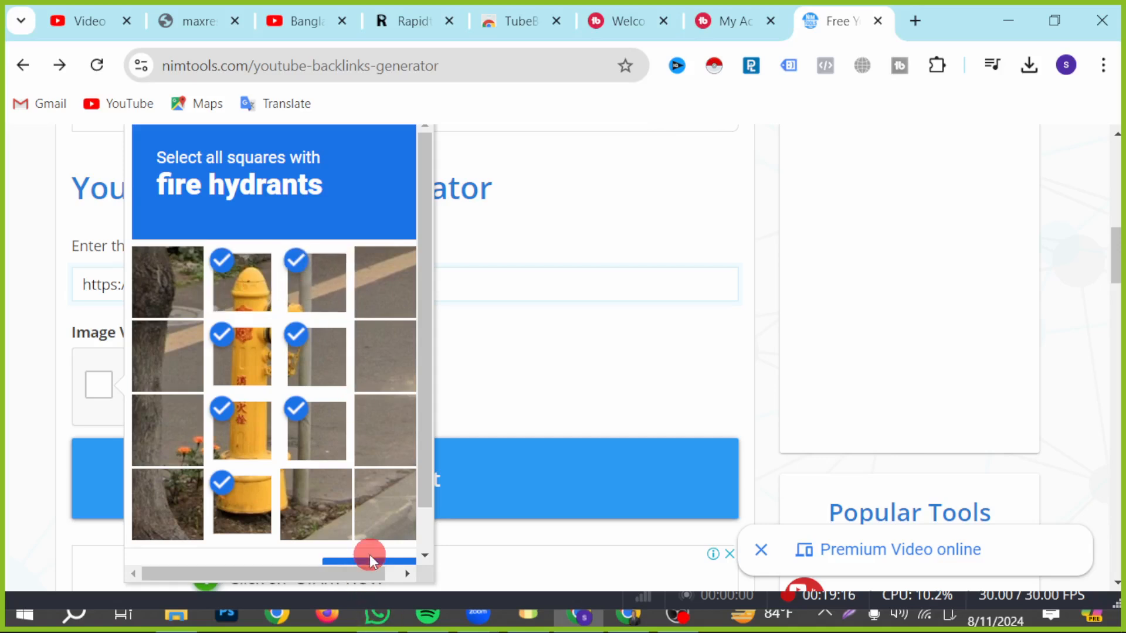
scroll(369, 555, "down", 1)
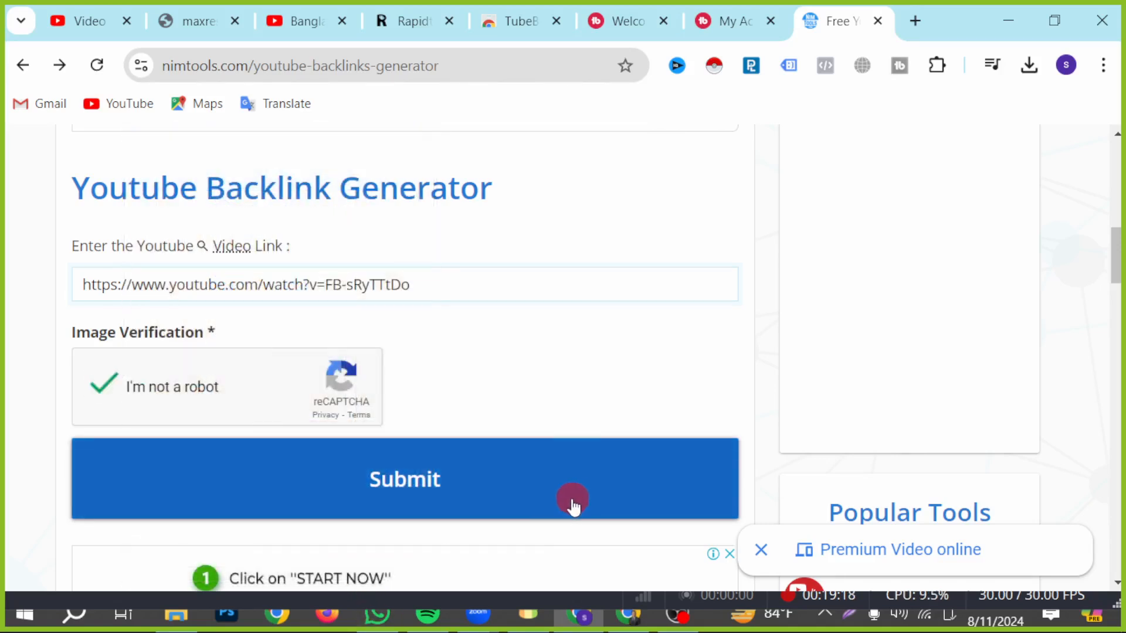
left_click(398, 494)
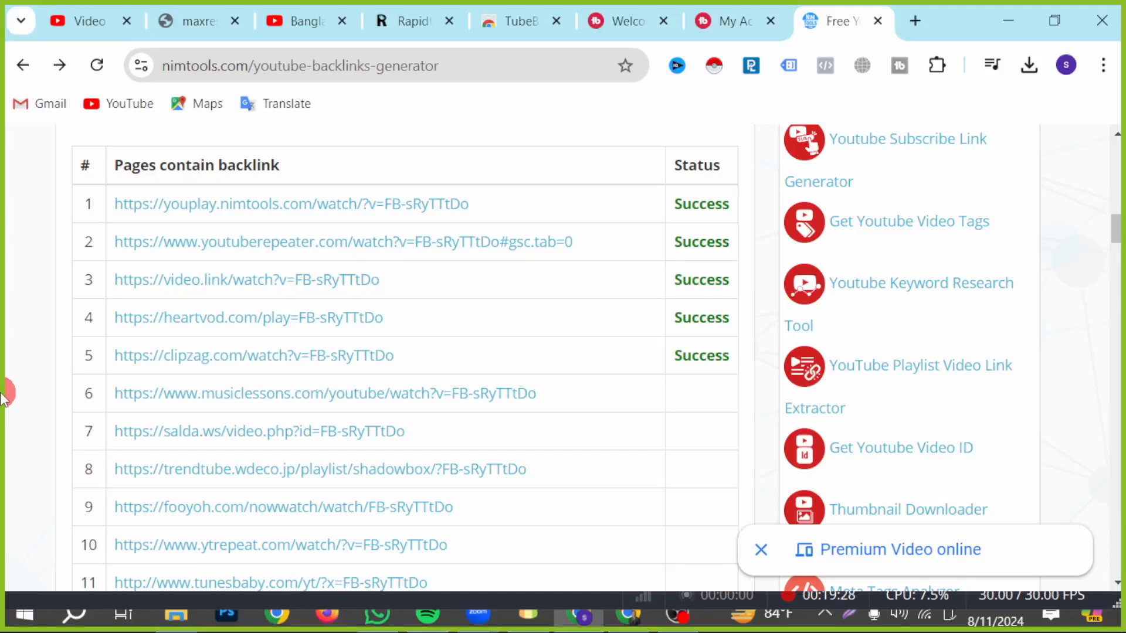
right_click(325, 205)
Step: Open the first backlink in a new tab and scroll through the YouPlay page showing the video
left_click(403, 231)
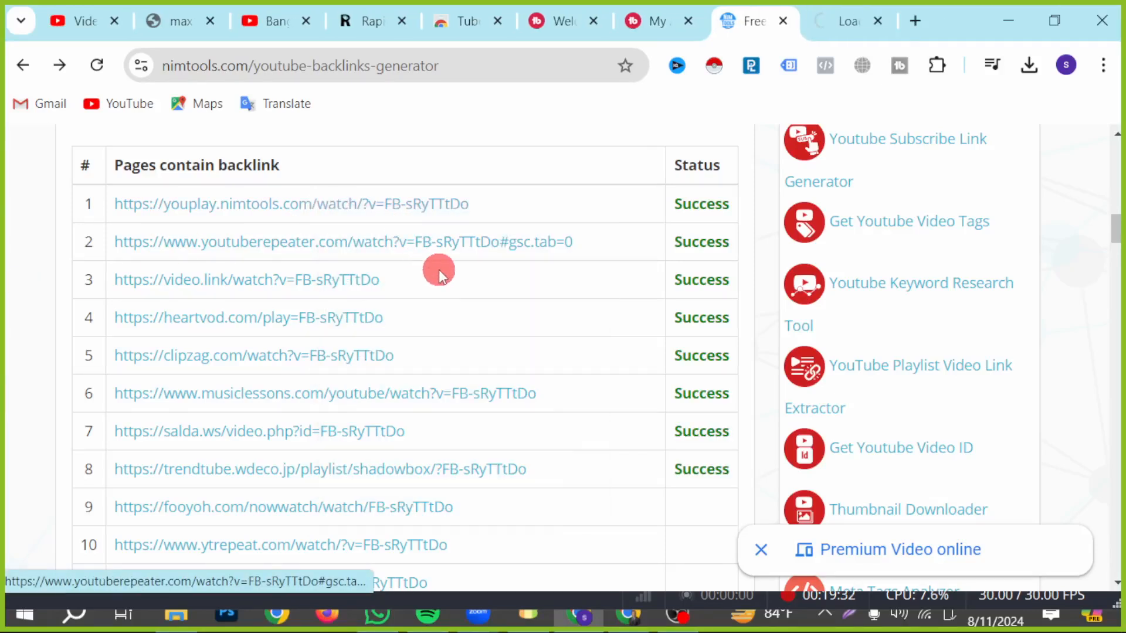
left_click(827, 24)
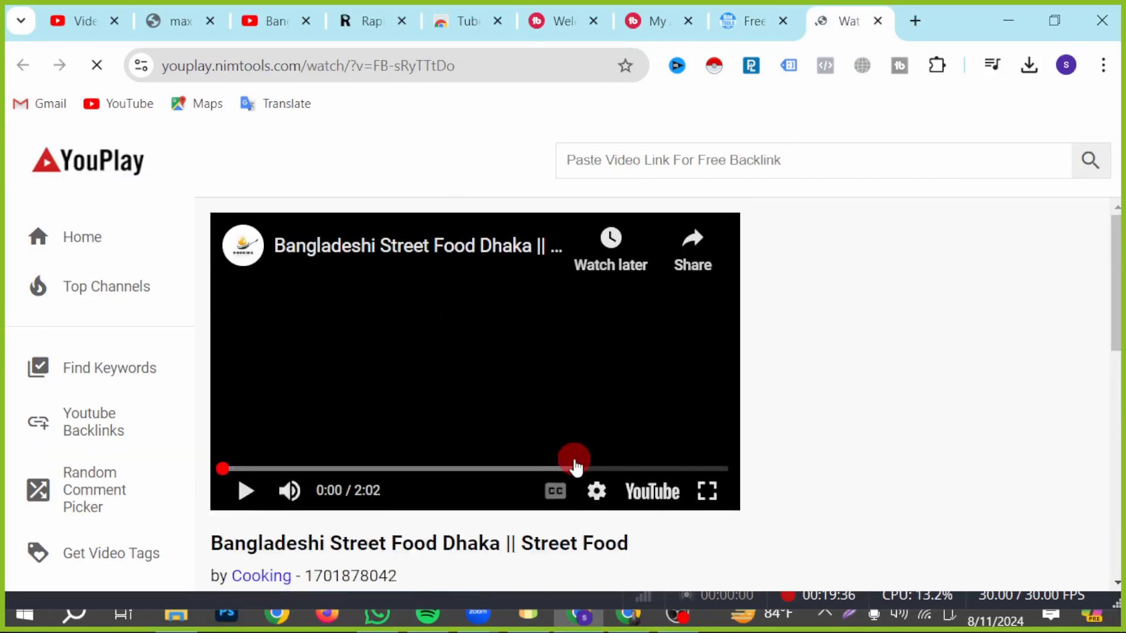
scroll(352, 542, "down", 1)
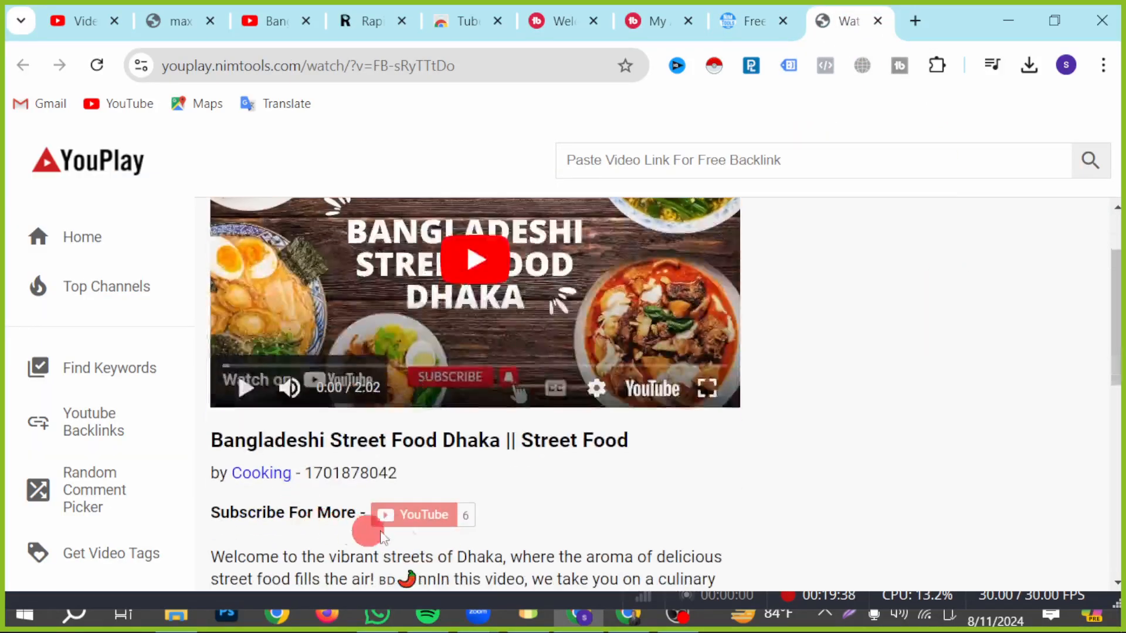
scroll(592, 440, "up", 1)
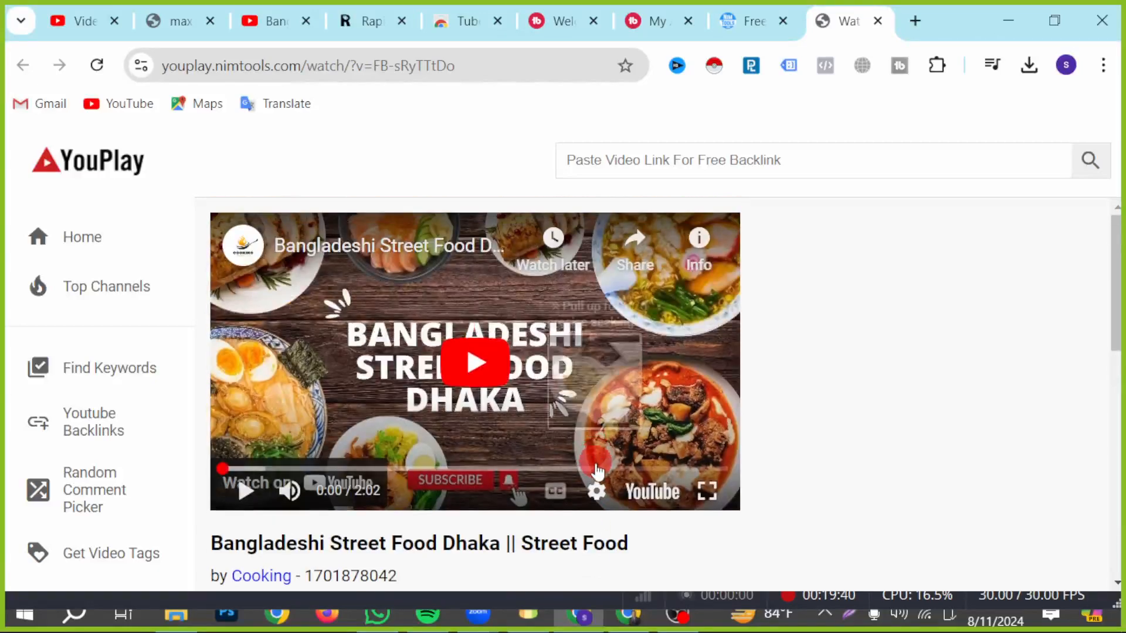
scroll(749, 539, "down", 3)
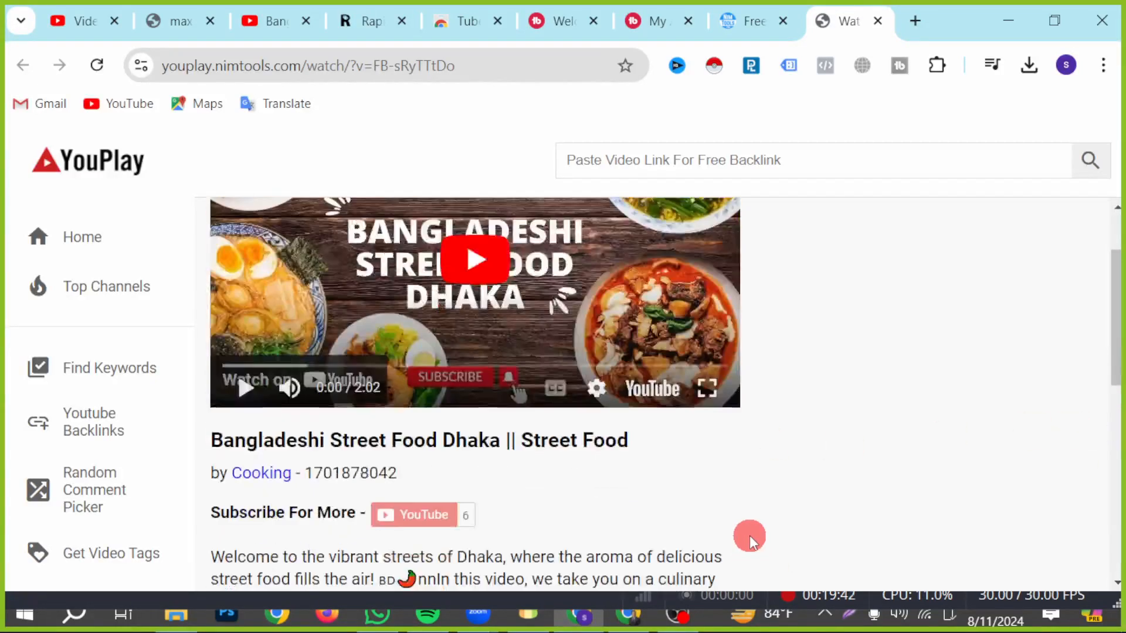
scroll(729, 528, "down", 7)
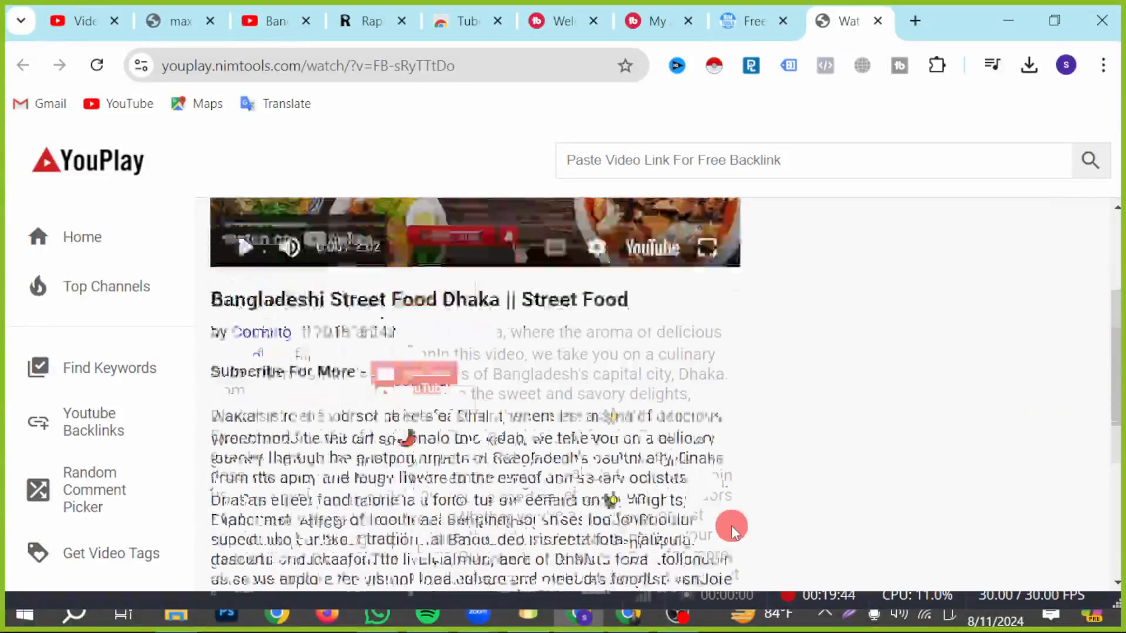
scroll(650, 501, "up", 1)
scroll(650, 501, "up", 8)
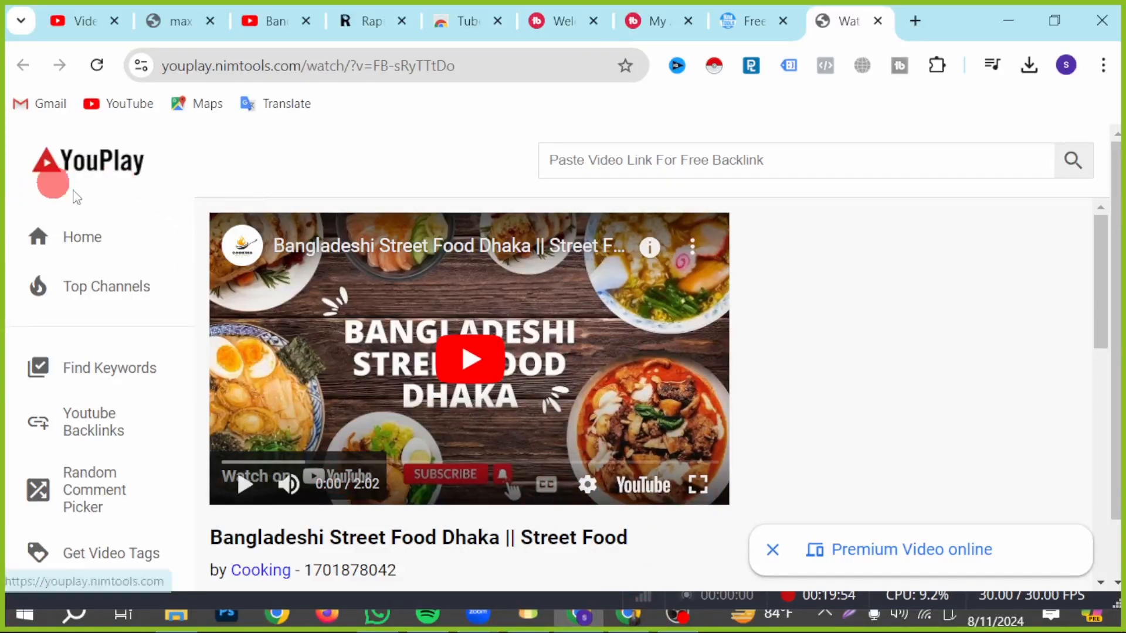
scroll(472, 405, "down", 10)
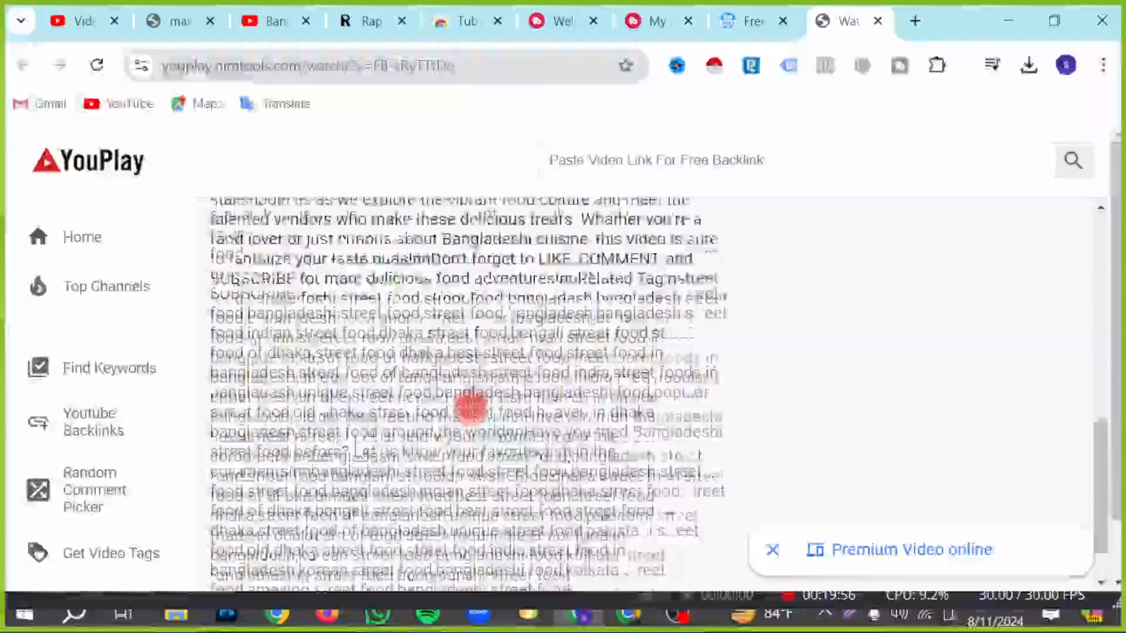
scroll(472, 404, "up", 10)
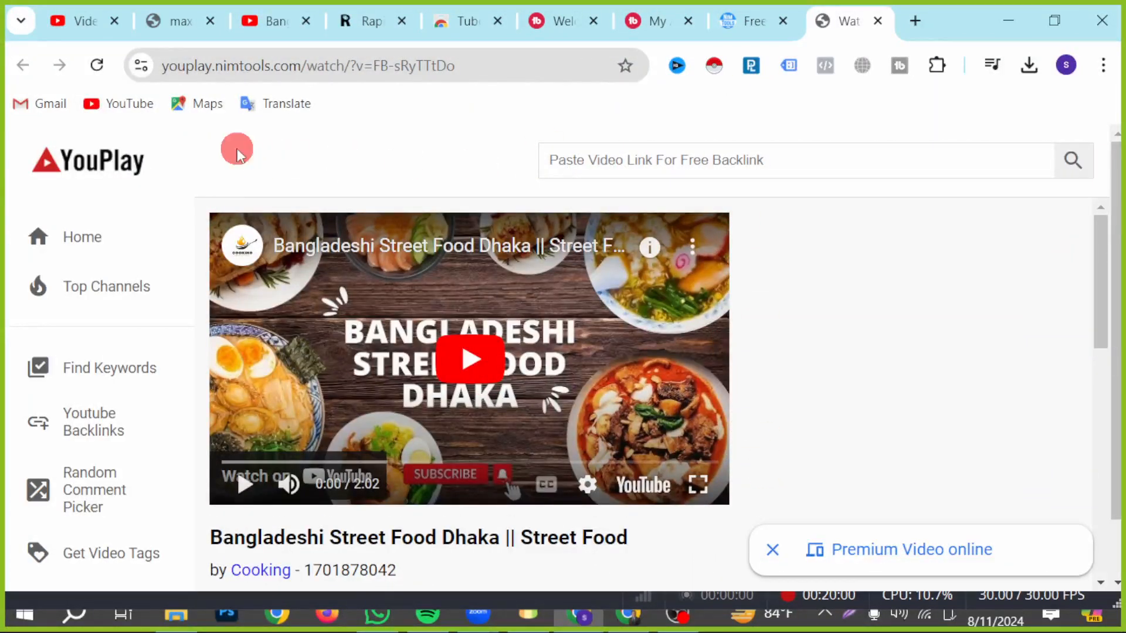
scroll(531, 566, "down", 2)
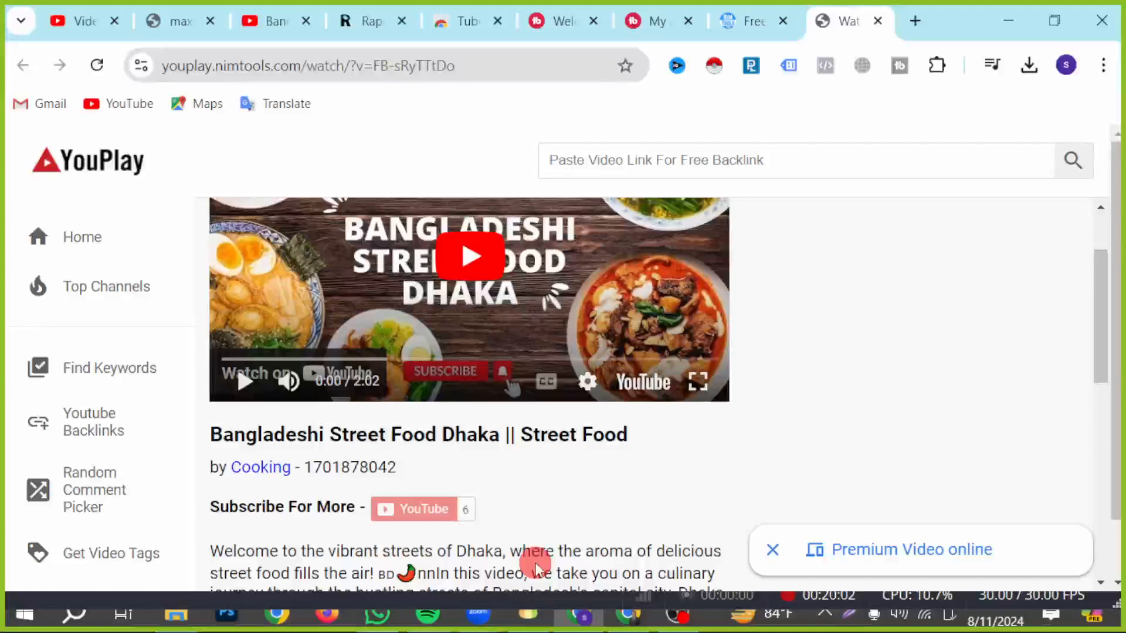
scroll(523, 543, "up", 2)
scroll(570, 495, "down", 8)
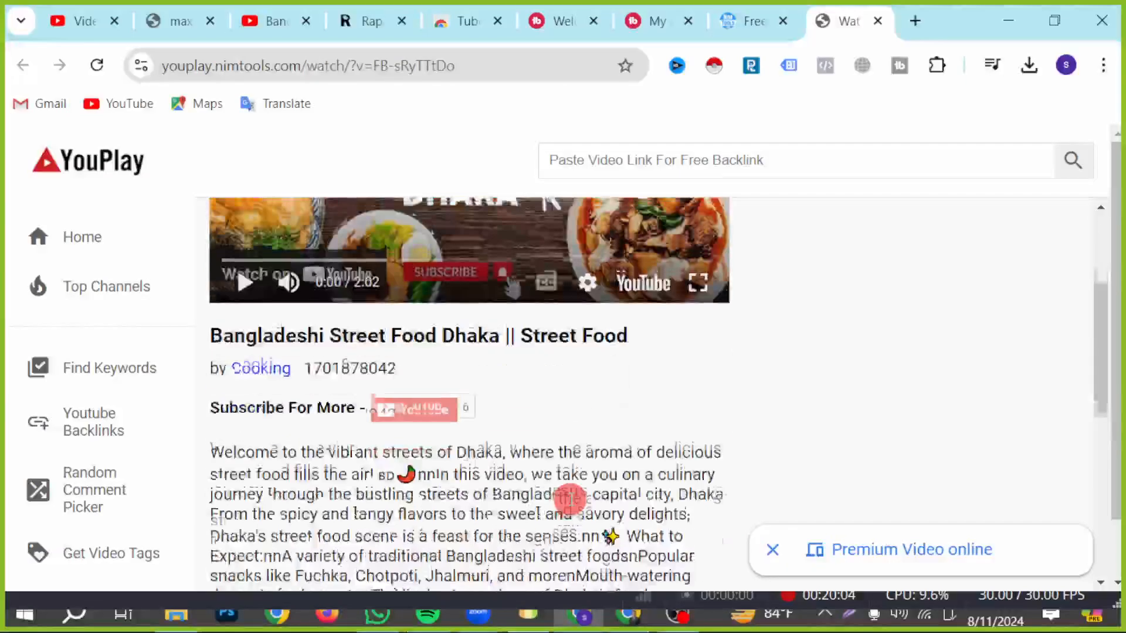
scroll(661, 495, "up", 3)
scroll(661, 496, "up", 5)
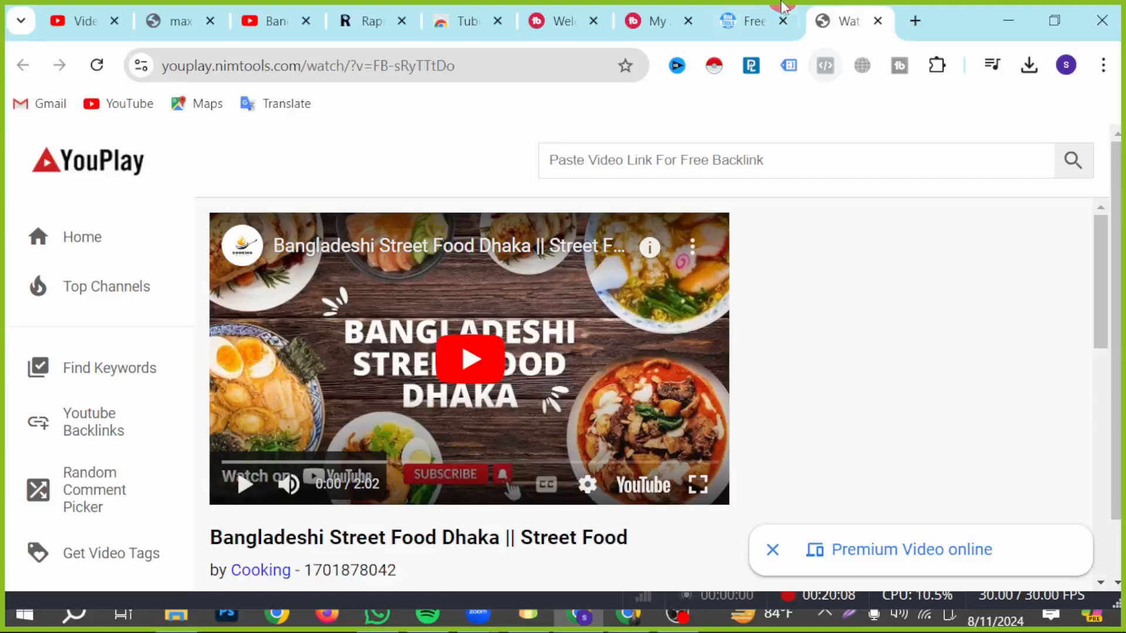
Step: Return to the NimTools results, minimize Chrome, and restore down the Docs window to reveal the meeting
left_click(748, 12)
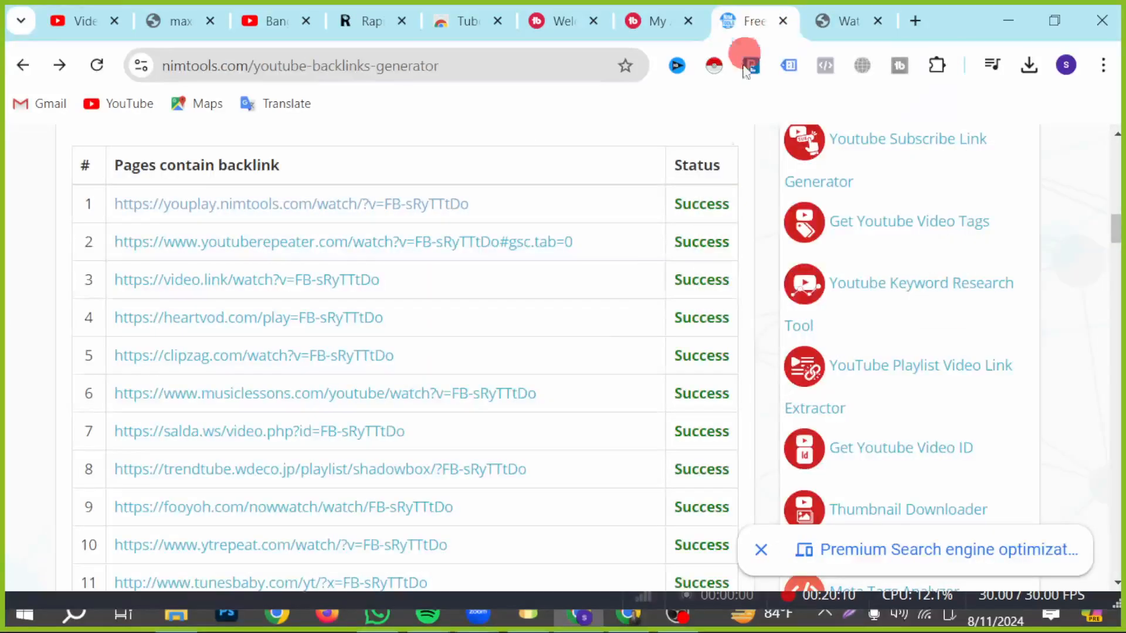
scroll(531, 468, "down", 1)
scroll(454, 457, "up", 4)
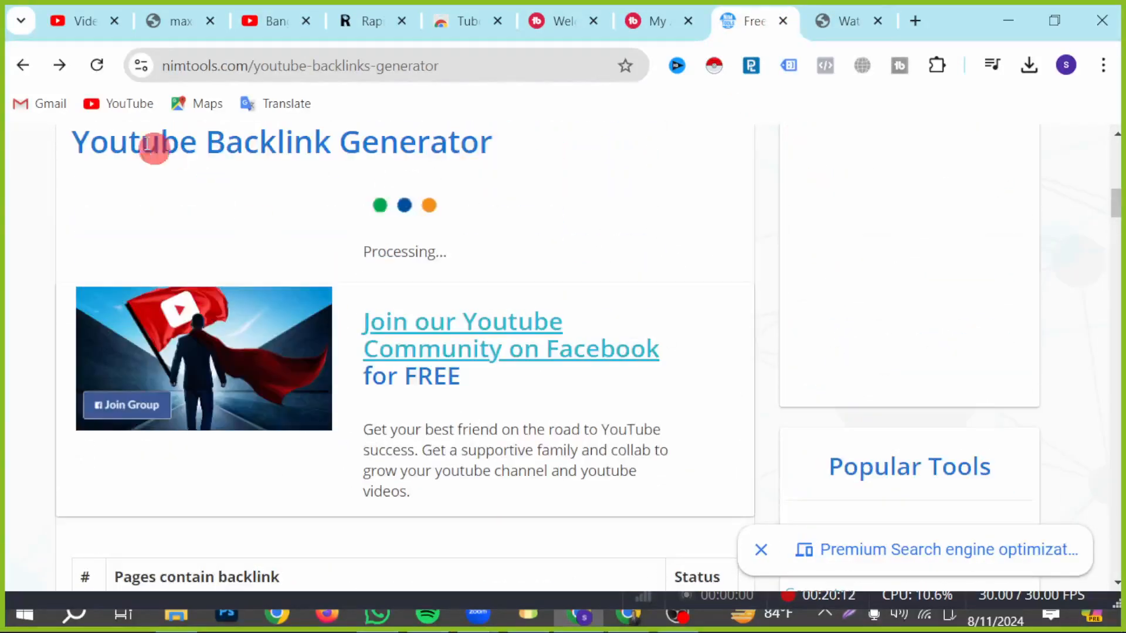
left_click(997, 19)
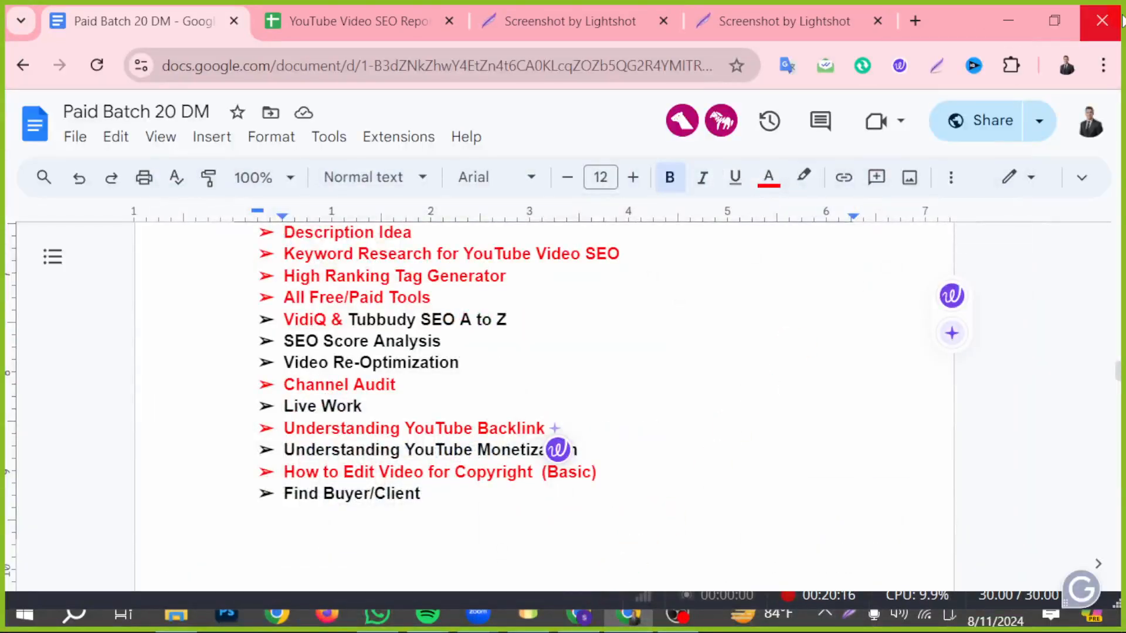
left_click(1055, 17)
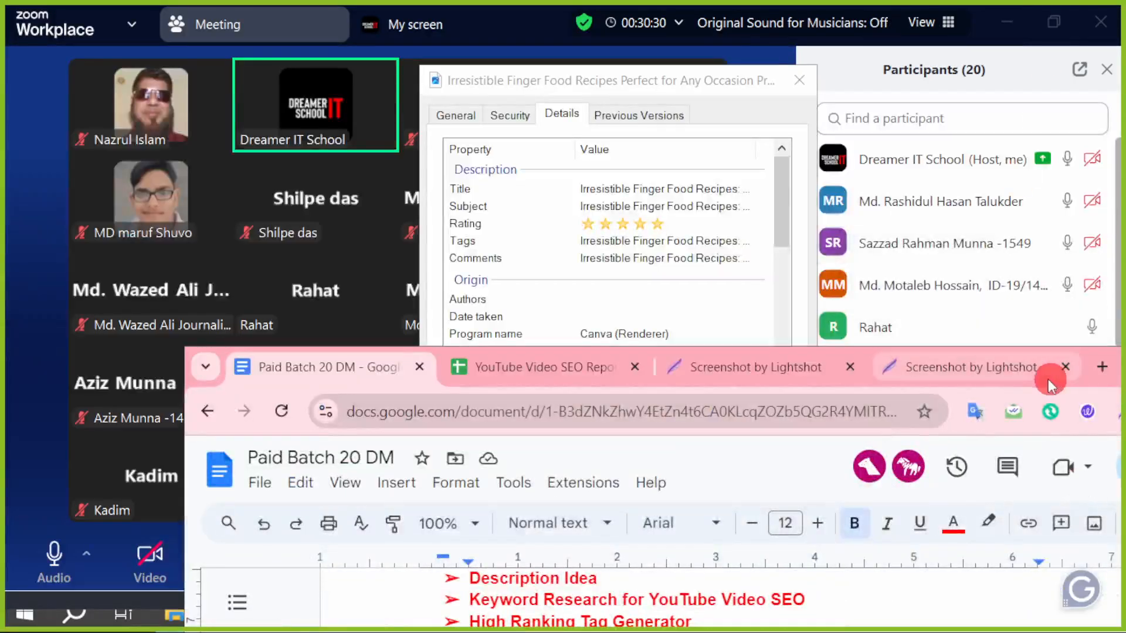
Step: Dismiss the tab search list and click at the High Ranking Tag Generator line in the doc
left_click(204, 368)
left_click(204, 369)
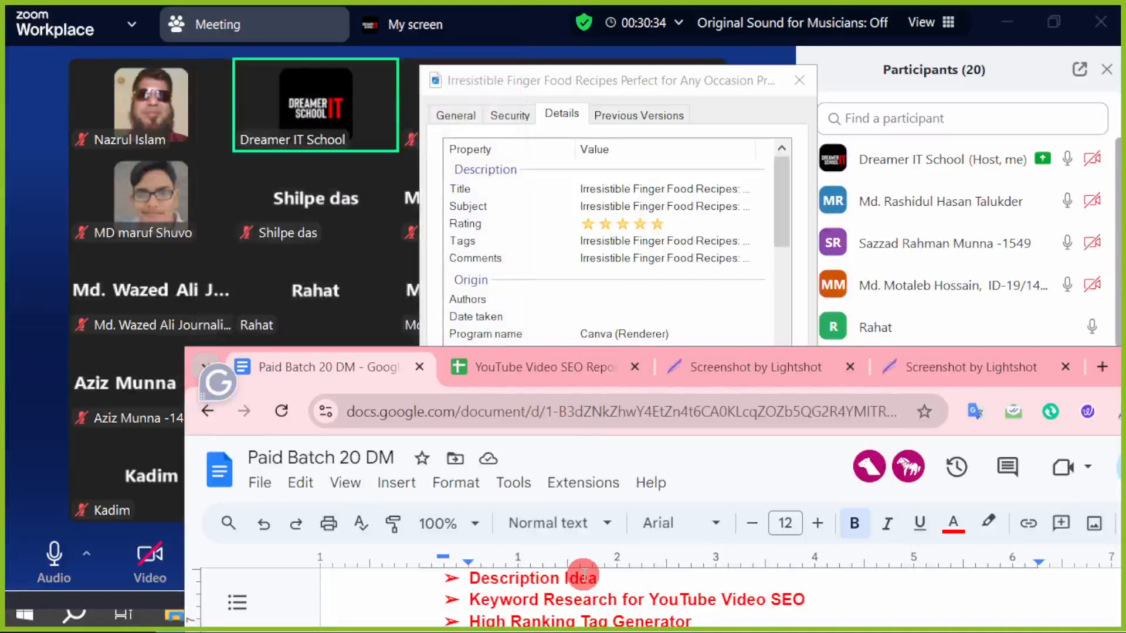
left_click(356, 615)
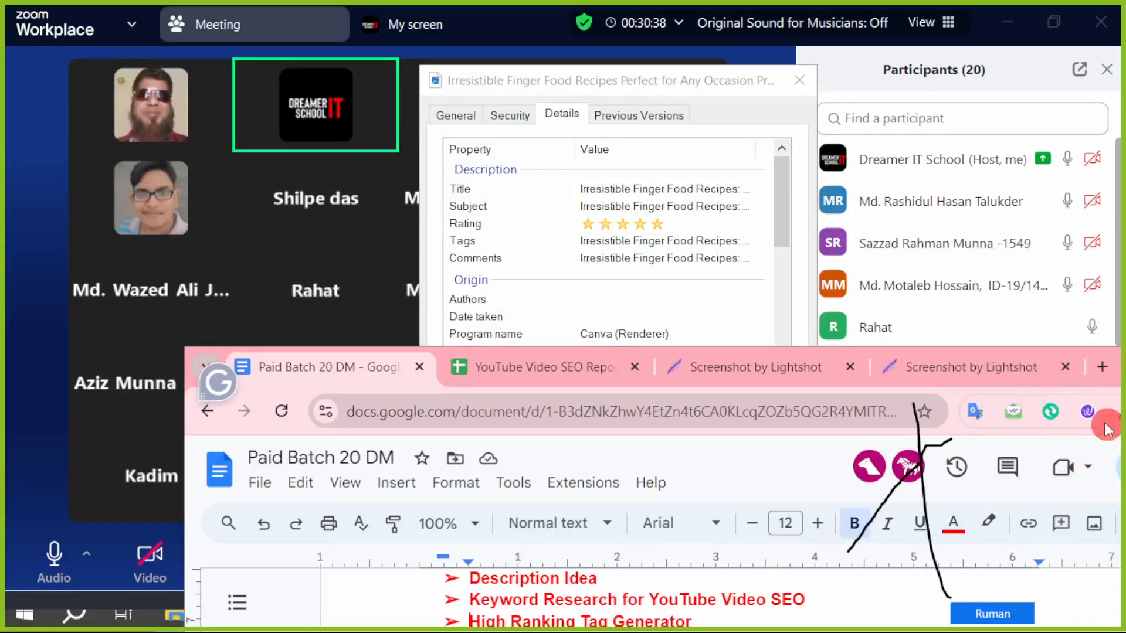
Step: Put the Zoom meeting in full screen and share the entire screen
left_click(923, 24)
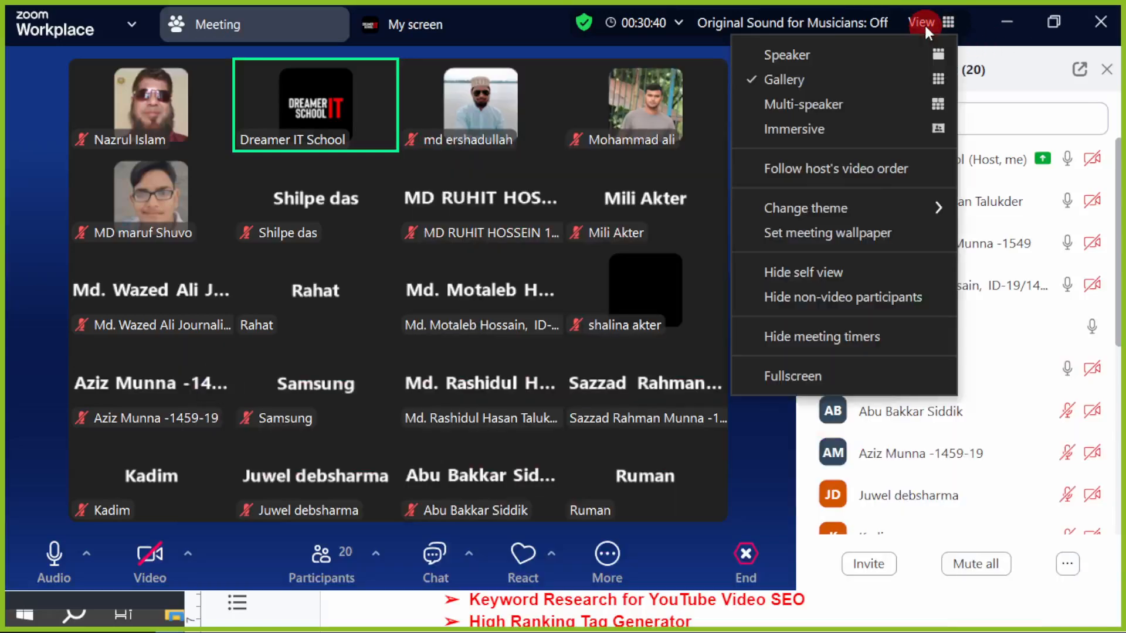
left_click(810, 377)
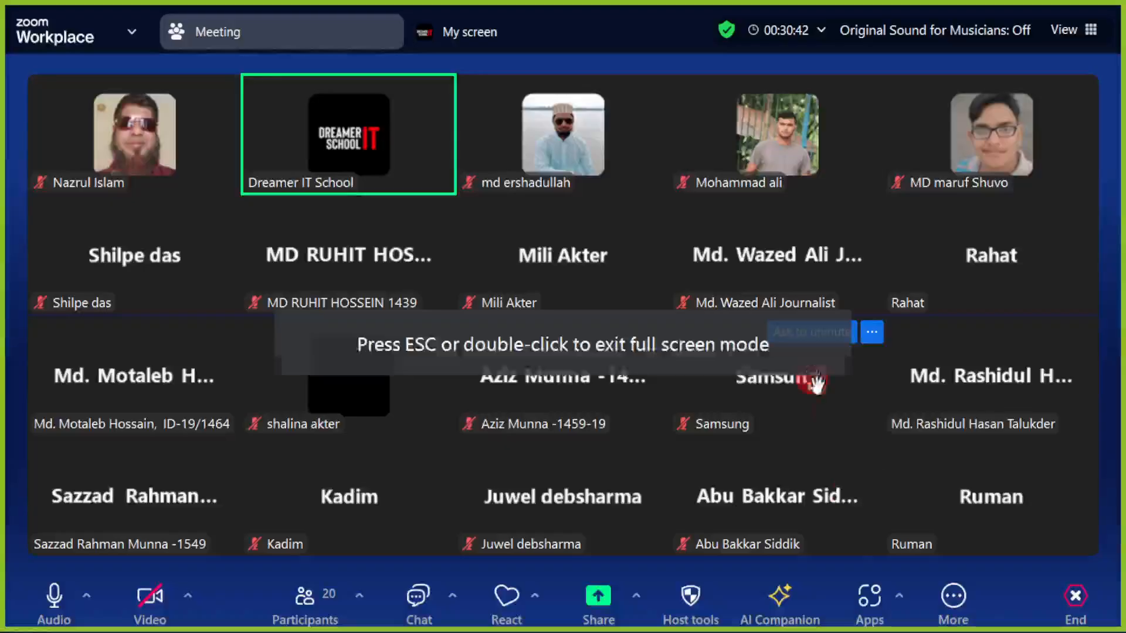
left_click(606, 623)
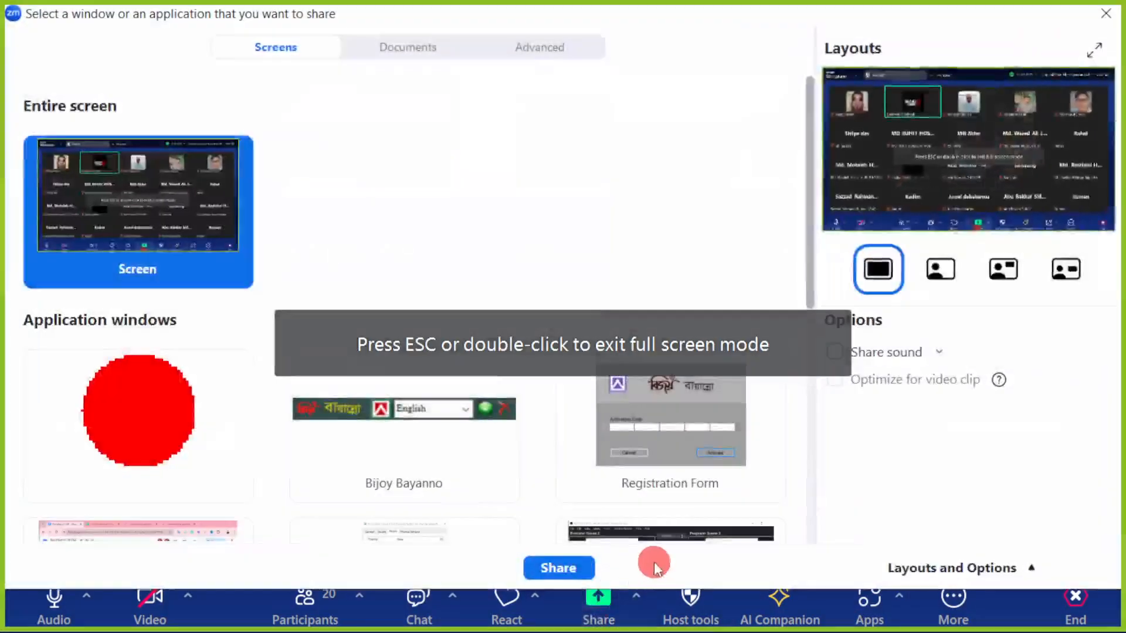
left_click(565, 574)
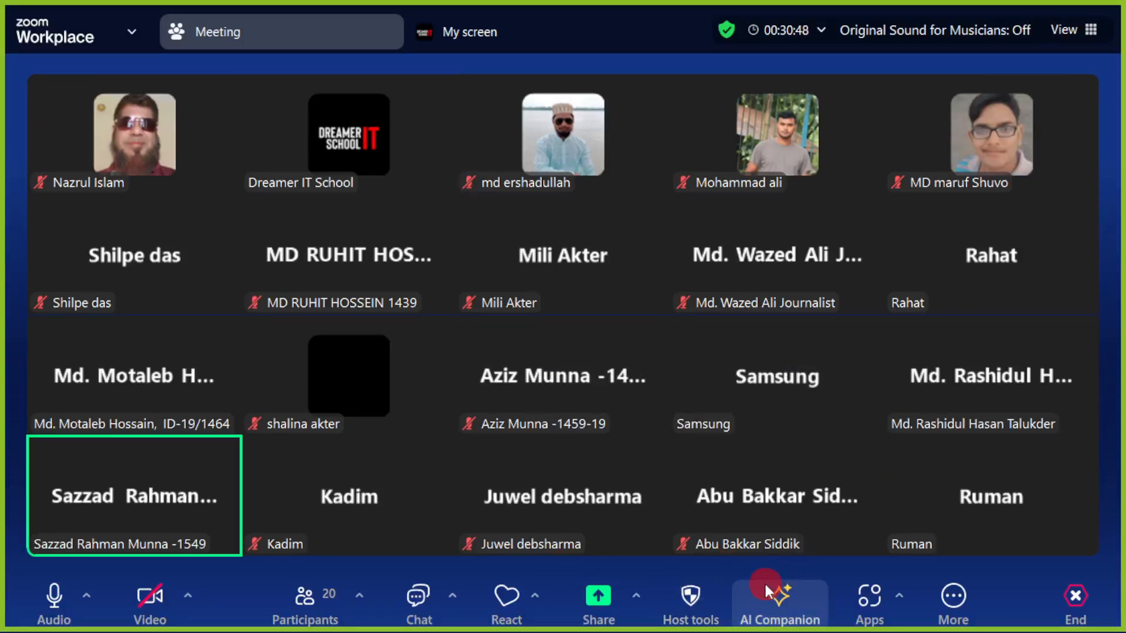
Step: Exit Zoom full screen, bring the Google Doc window forward, and resize it from the top
left_click(1069, 32)
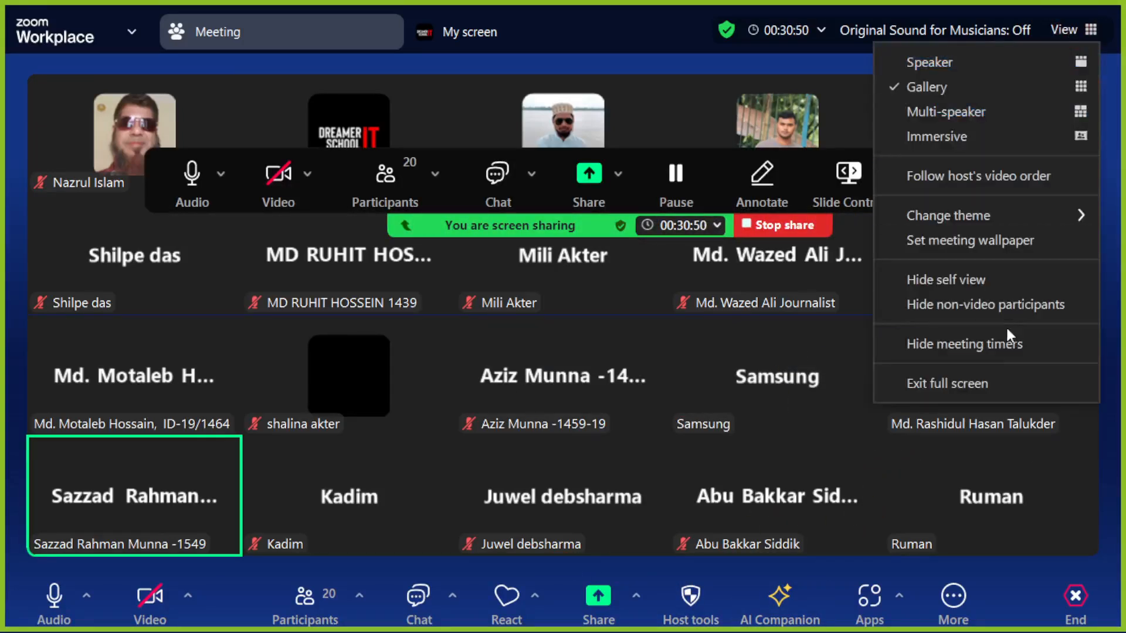
left_click(970, 382)
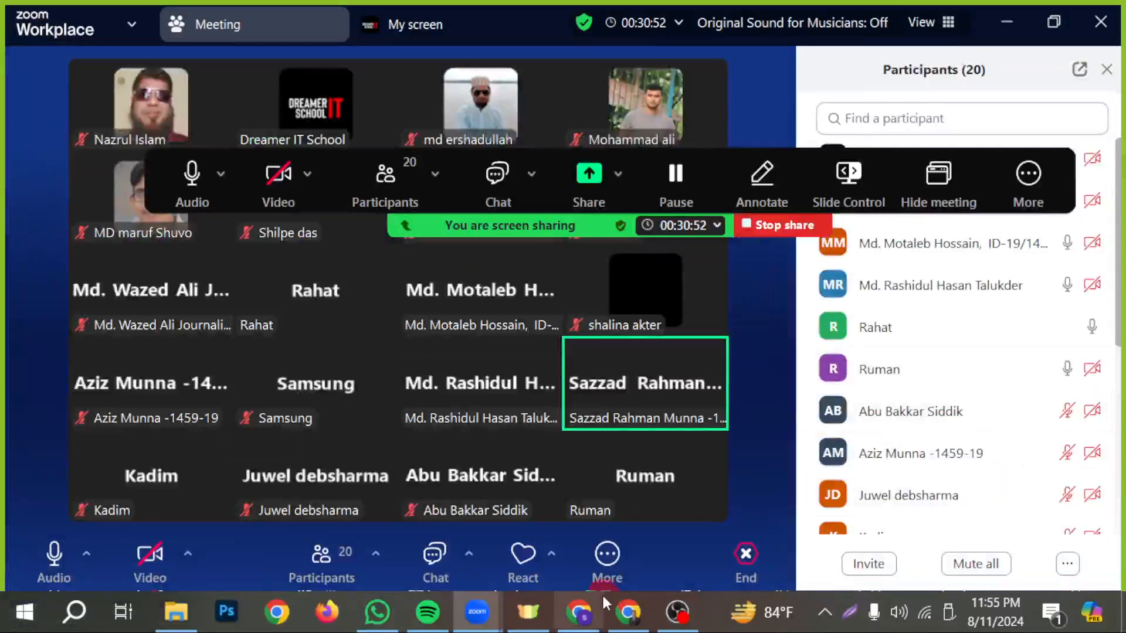
left_click(619, 620)
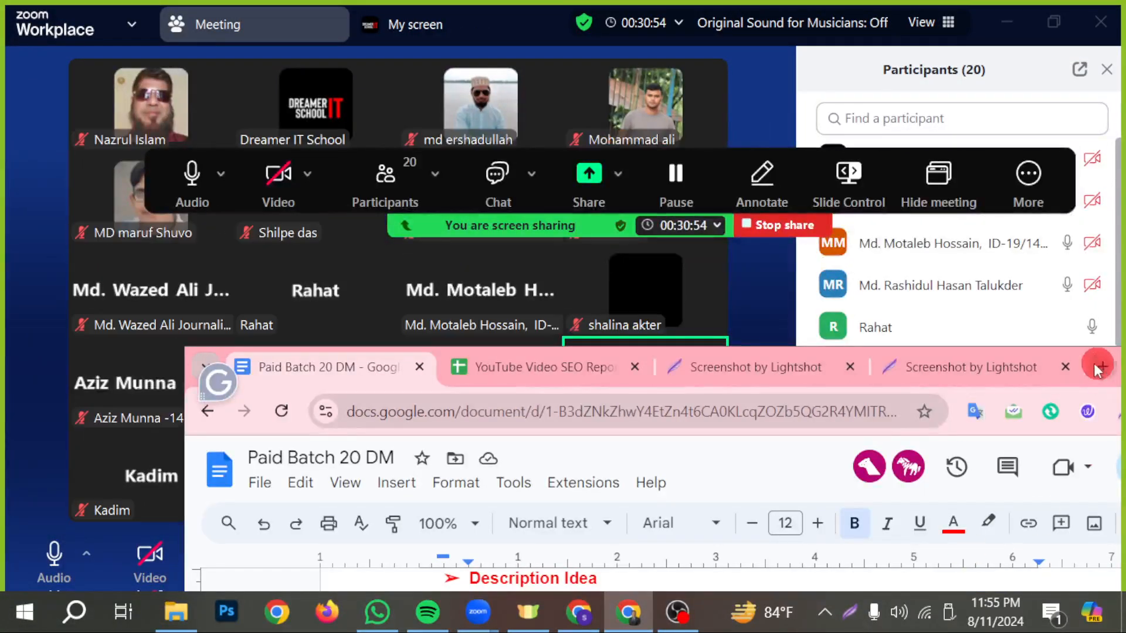
left_click_drag(1001, 352, 613, 4)
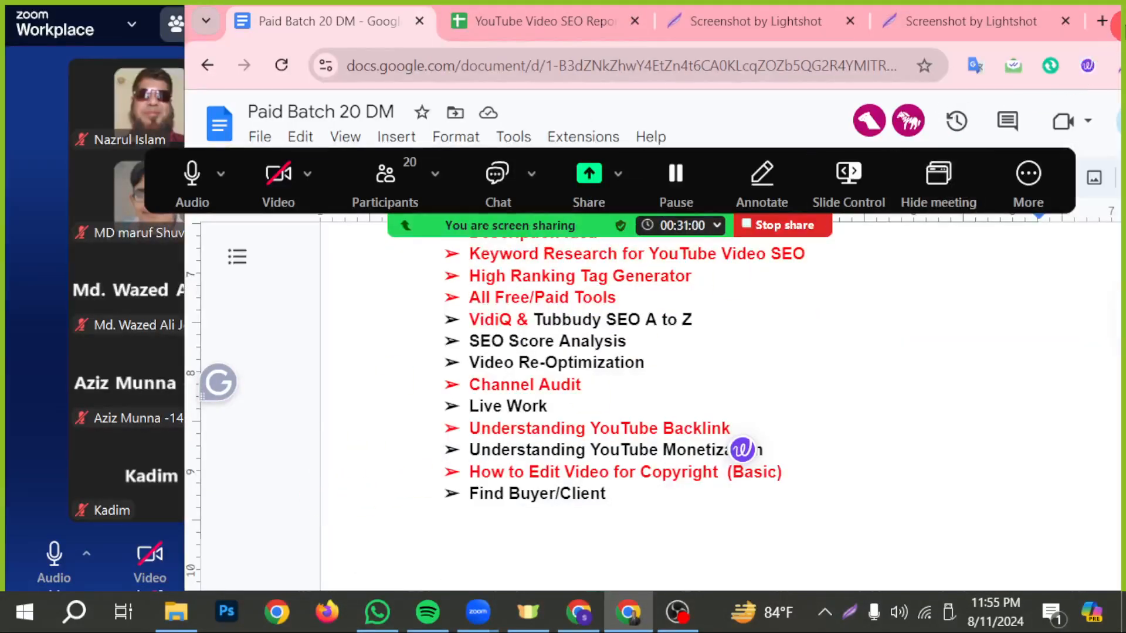
Step: Close the two leftover Lightshot screenshot tabs in Chrome
left_click(1049, 22)
left_click(1063, 23)
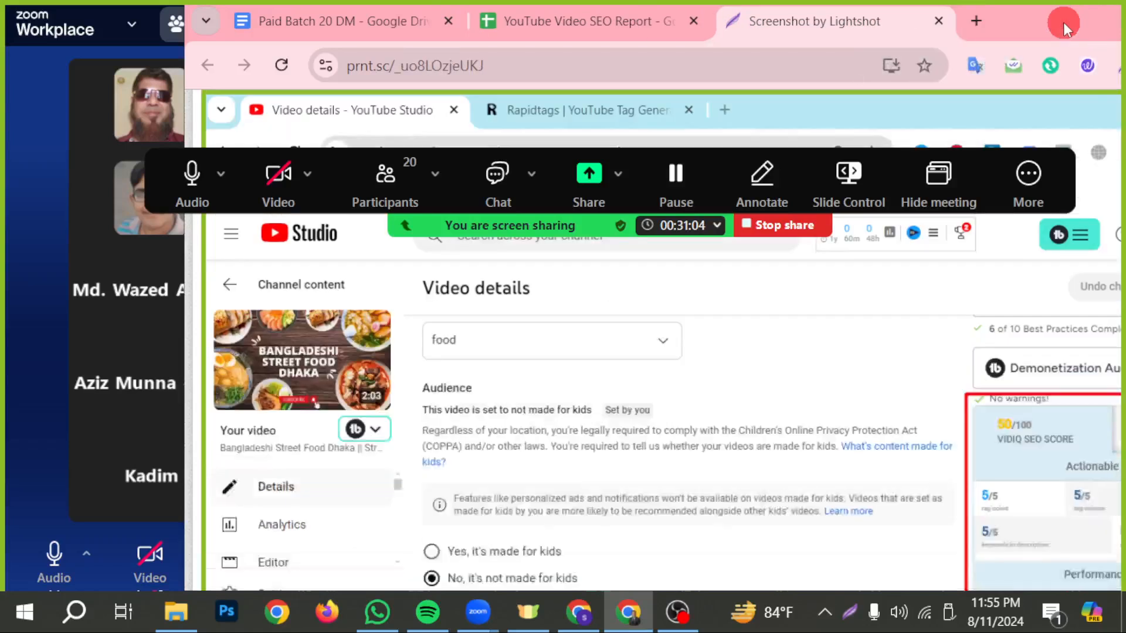
left_click(938, 22)
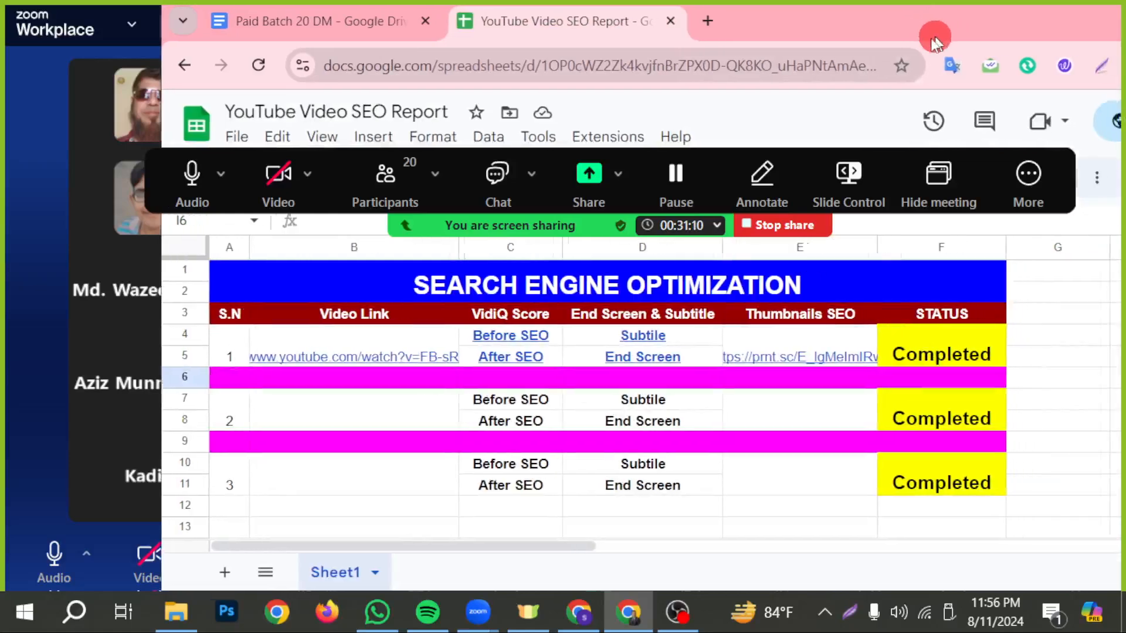
Step: Maximize the report window, scroll to the YouTube BackLink rows at row 15, then return to NimTools
left_click_drag(932, 38, 713, 47)
left_click(1019, 37)
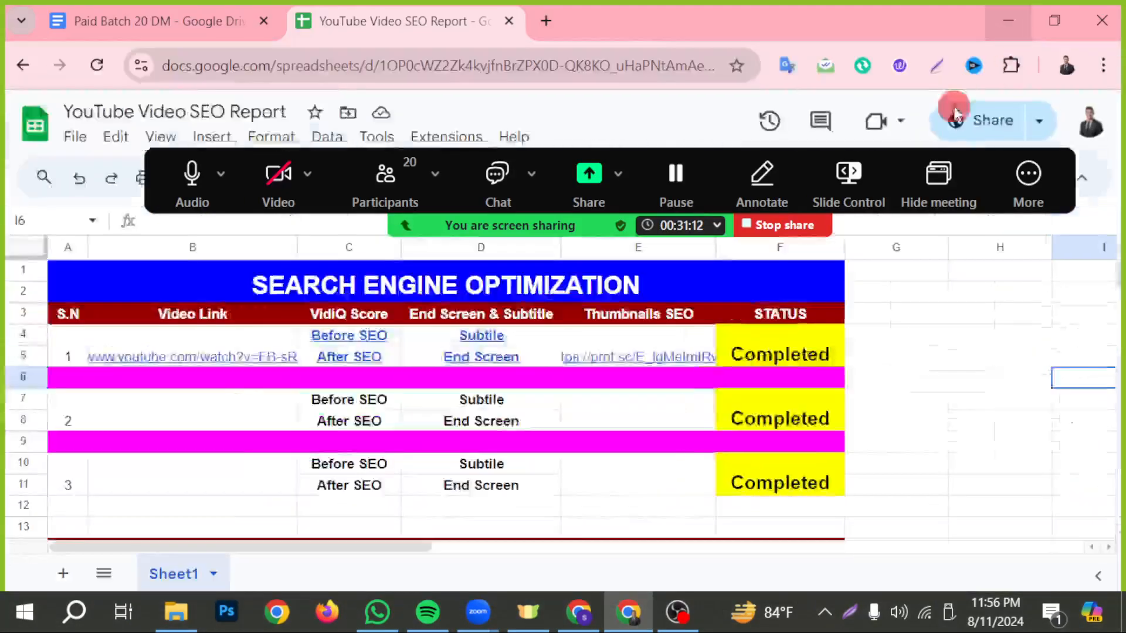
scroll(288, 476, "down", 3)
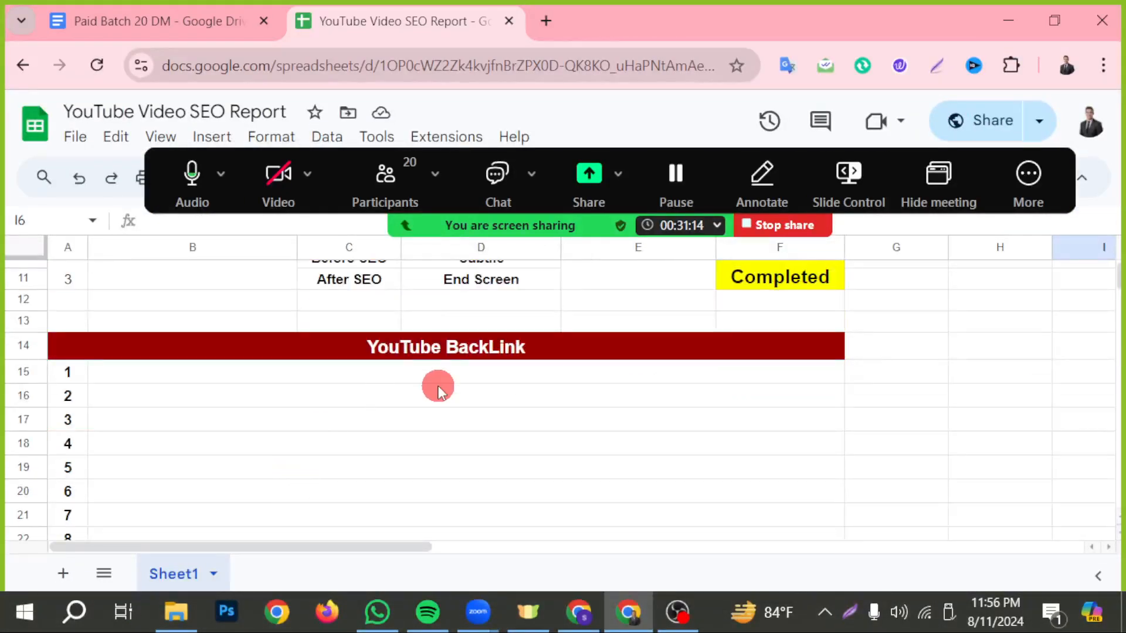
left_click(163, 389)
left_click(167, 375)
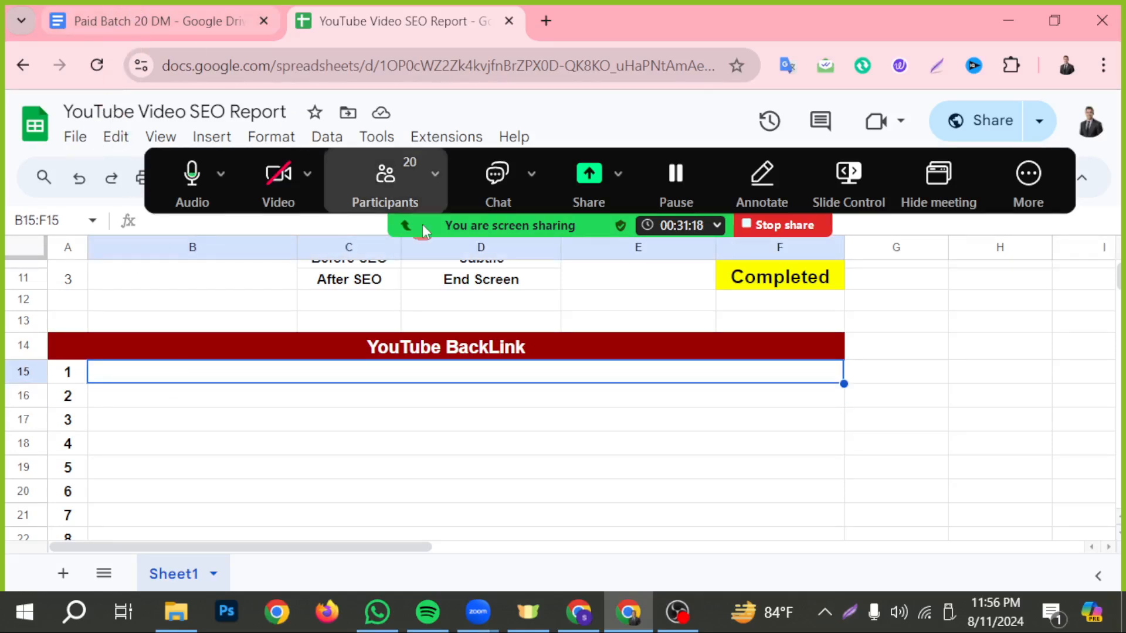
left_click(574, 626)
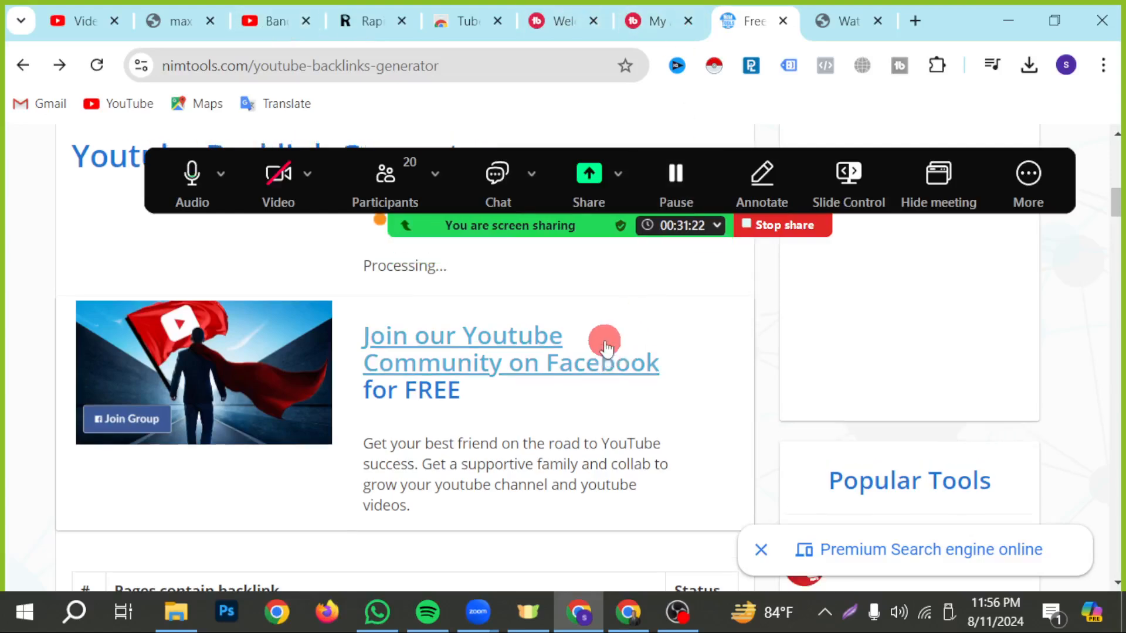
Step: Select and copy the NimTools 'Pages contain backlink' table from entry 1 down to entry 71
scroll(604, 339, "up", 8)
scroll(434, 466, "down", 10)
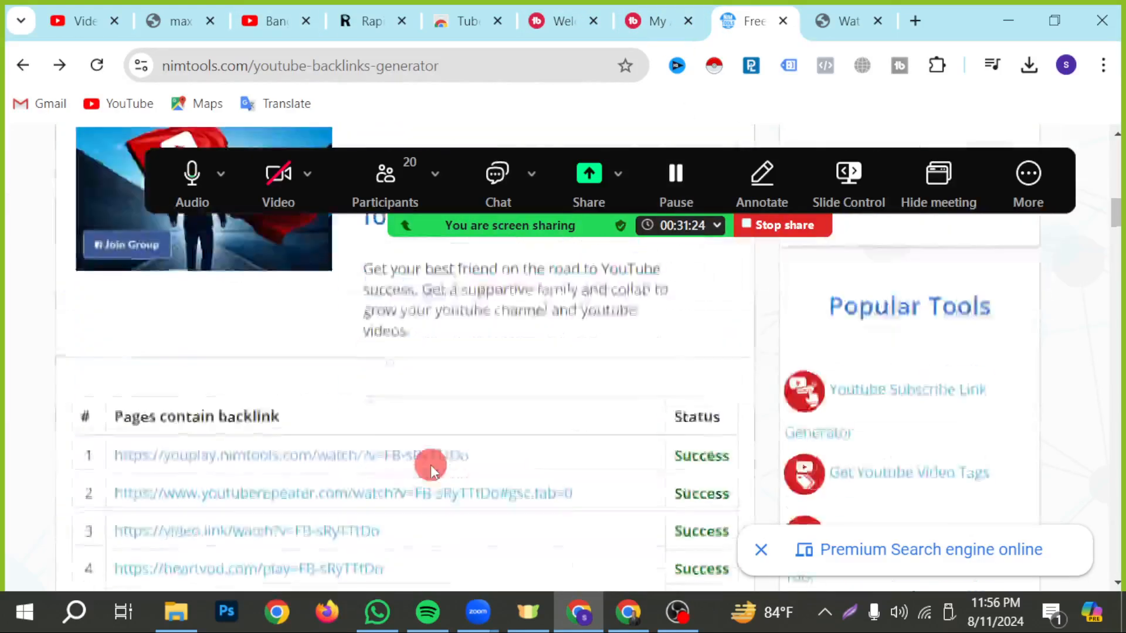
left_click(381, 179)
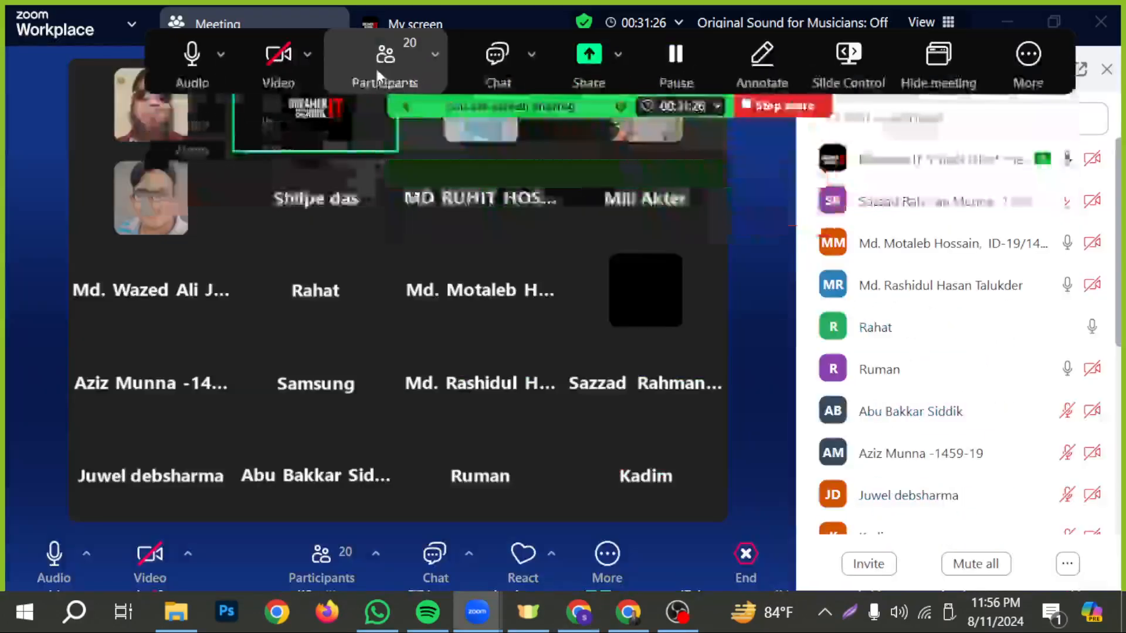
left_click(586, 626)
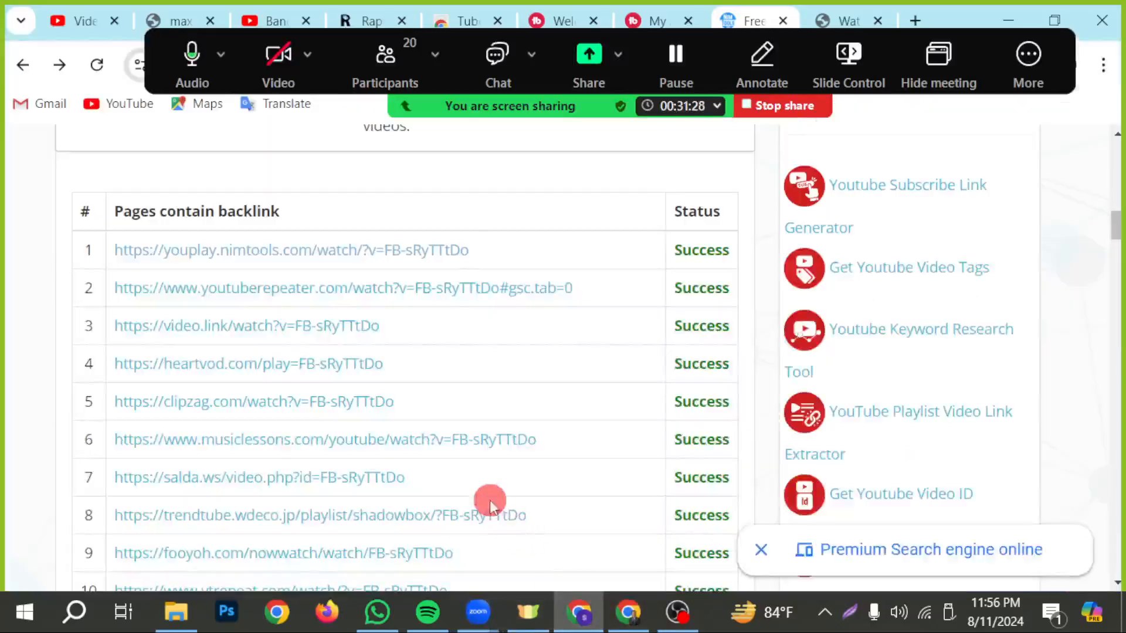
left_click_drag(466, 258, 162, 391)
left_click(414, 269)
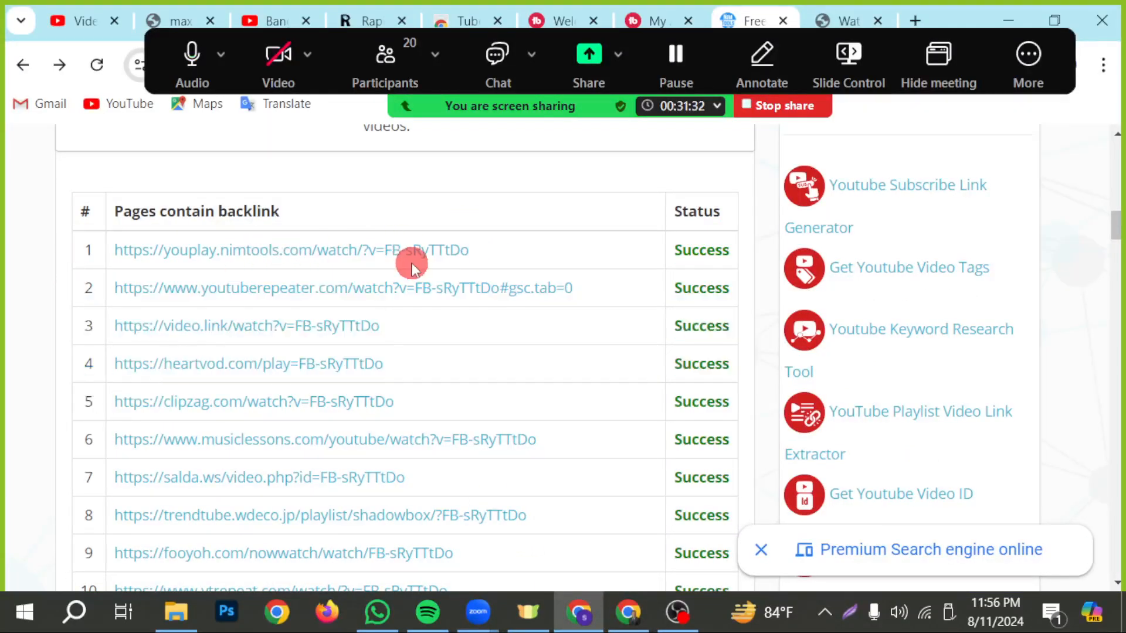
left_click_drag(120, 247, 596, 497)
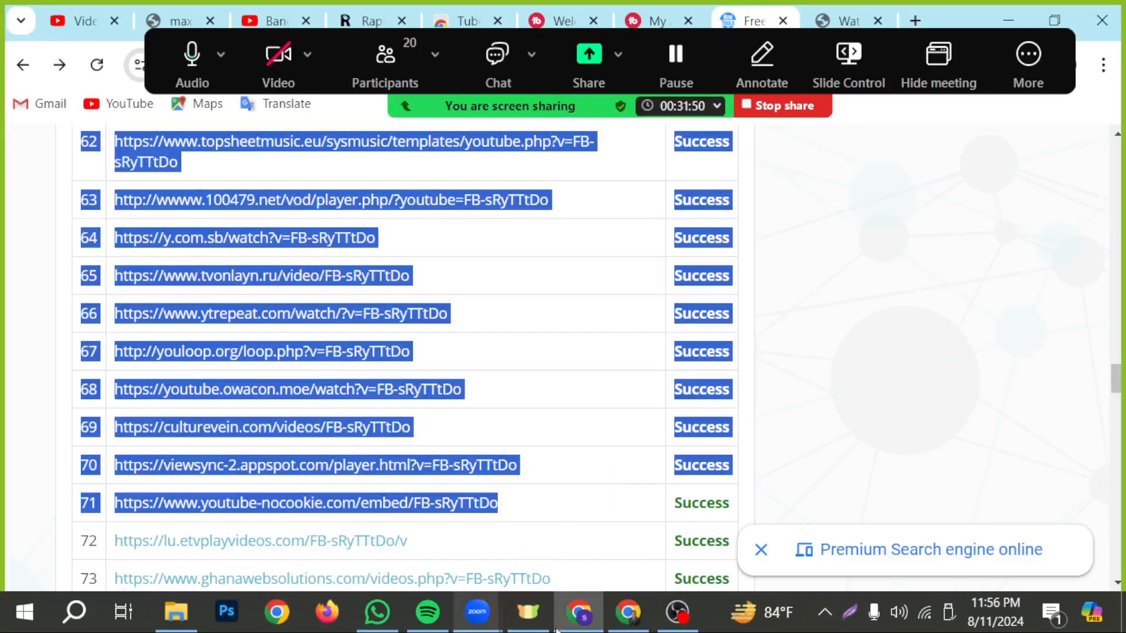
left_click(620, 622)
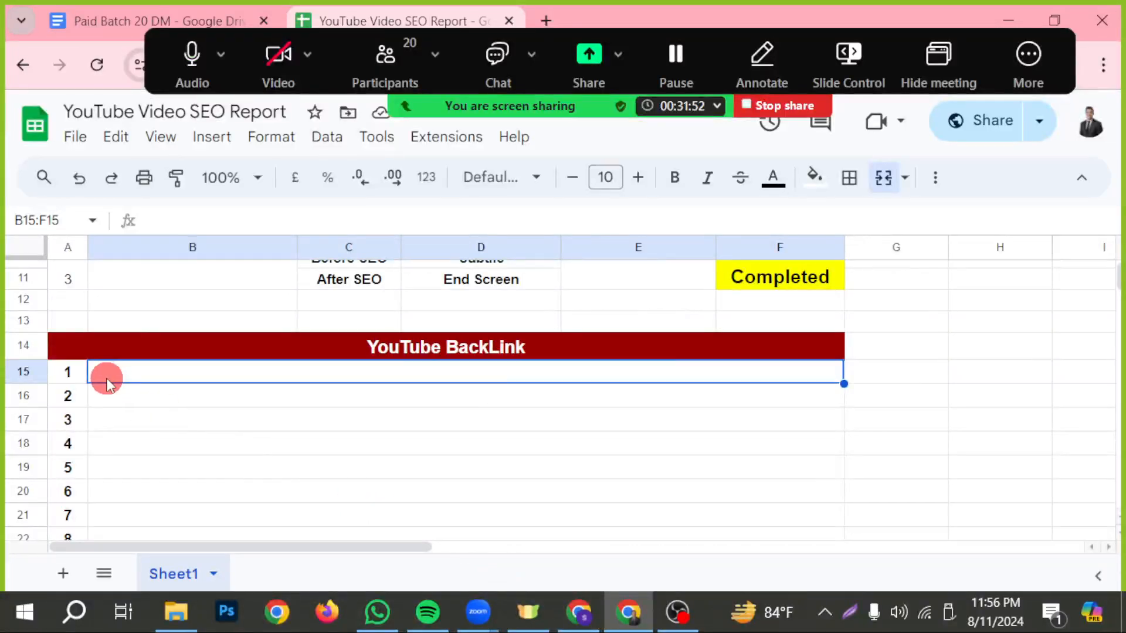
Step: Paste the copied backlink results at B15 and scroll through the pasted rows
key("ctrl+v")
scroll(393, 490, "down", 10)
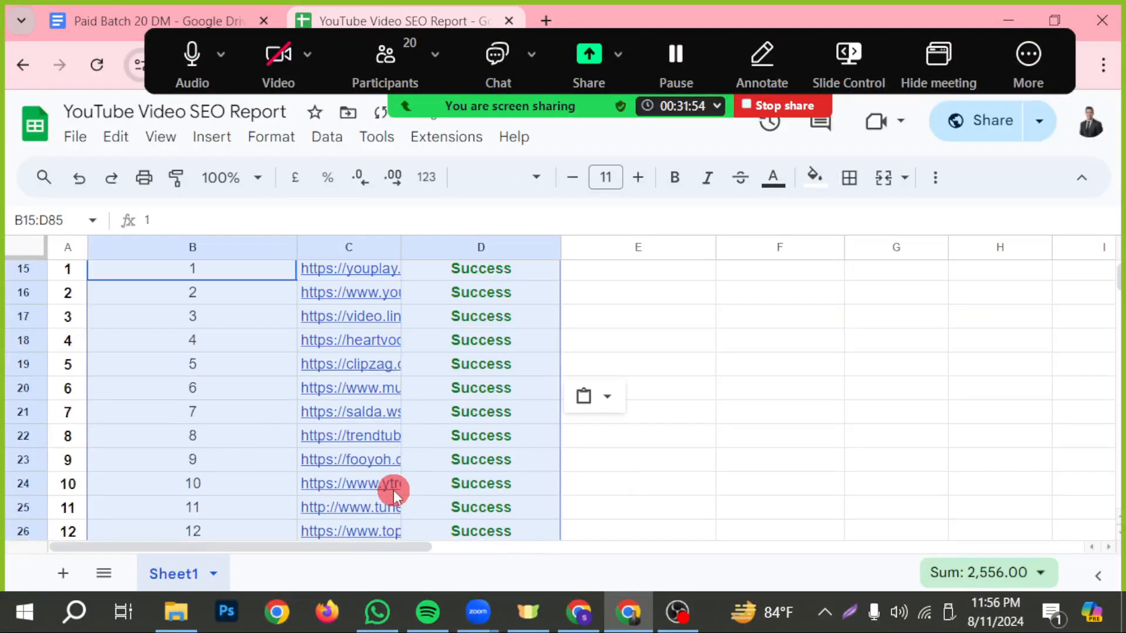
scroll(388, 491, "up", 6)
scroll(388, 495, "up", 8)
scroll(389, 537, "down", 5)
scroll(388, 536, "up", 2)
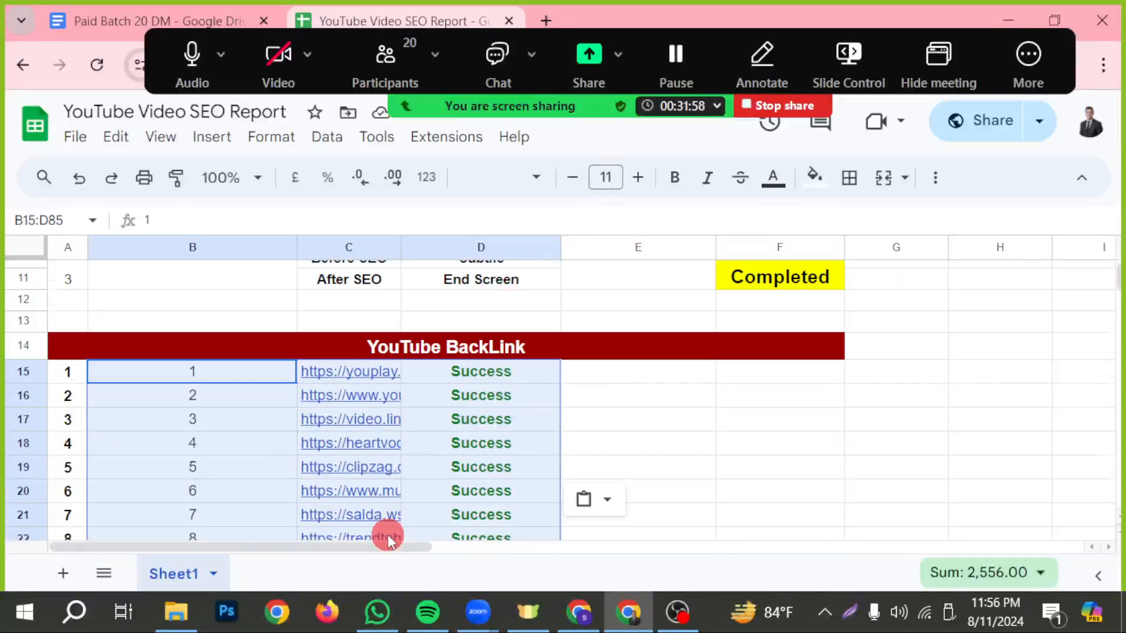
scroll(490, 470, "down", 2)
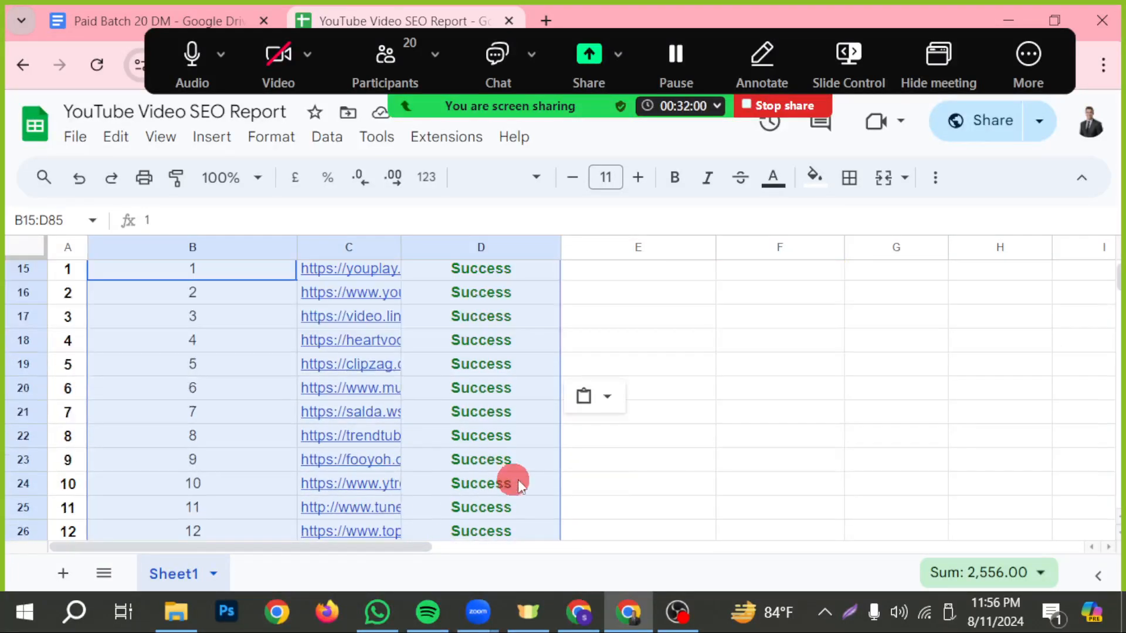
Step: Clear the Success values in D15:D57, then undo so the backlink rows stay empty
left_click(480, 275)
scroll(533, 449, "up", 2)
left_click_drag(501, 399, 606, 541)
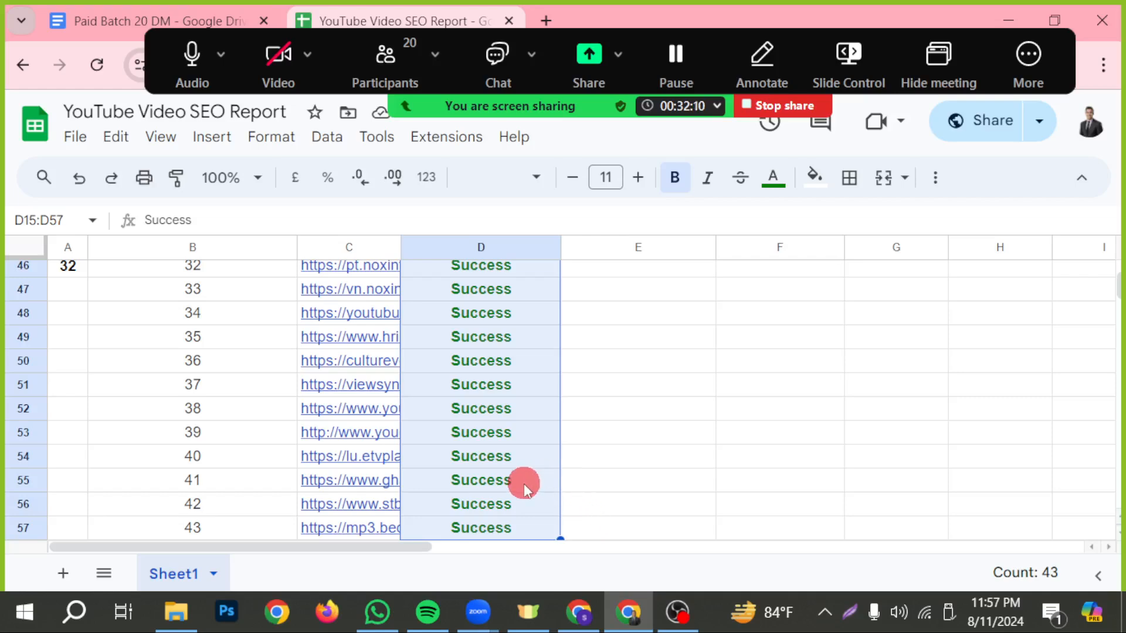
scroll(524, 486, "up", 2)
key("Delete")
scroll(508, 490, "up", 3)
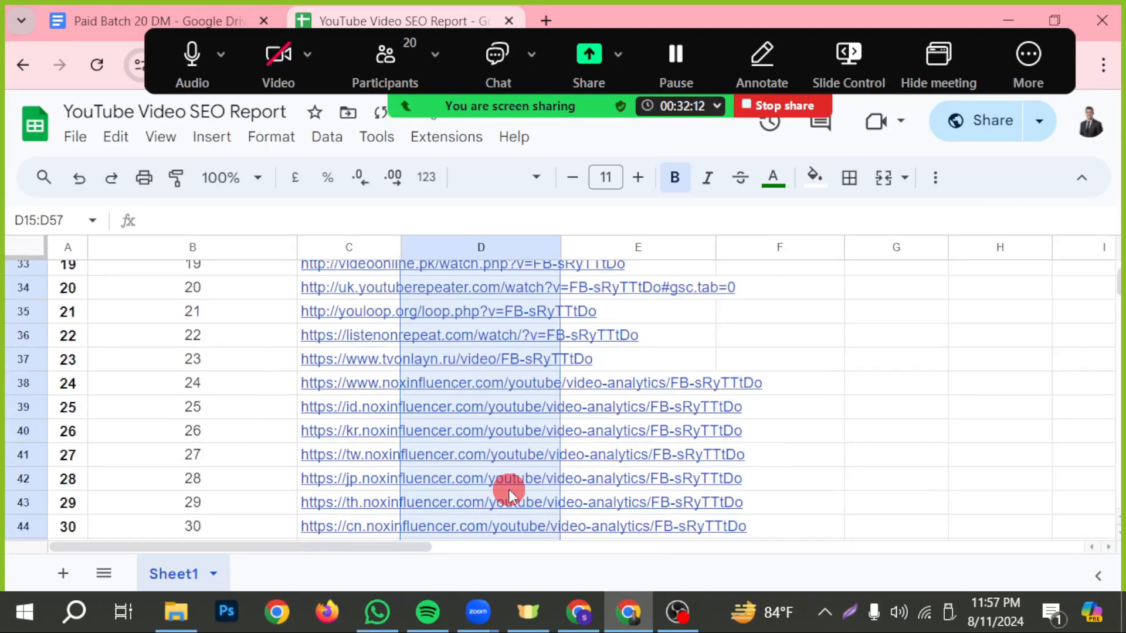
scroll(508, 489, "up", 4)
left_click(377, 485)
scroll(375, 493, "up", 4)
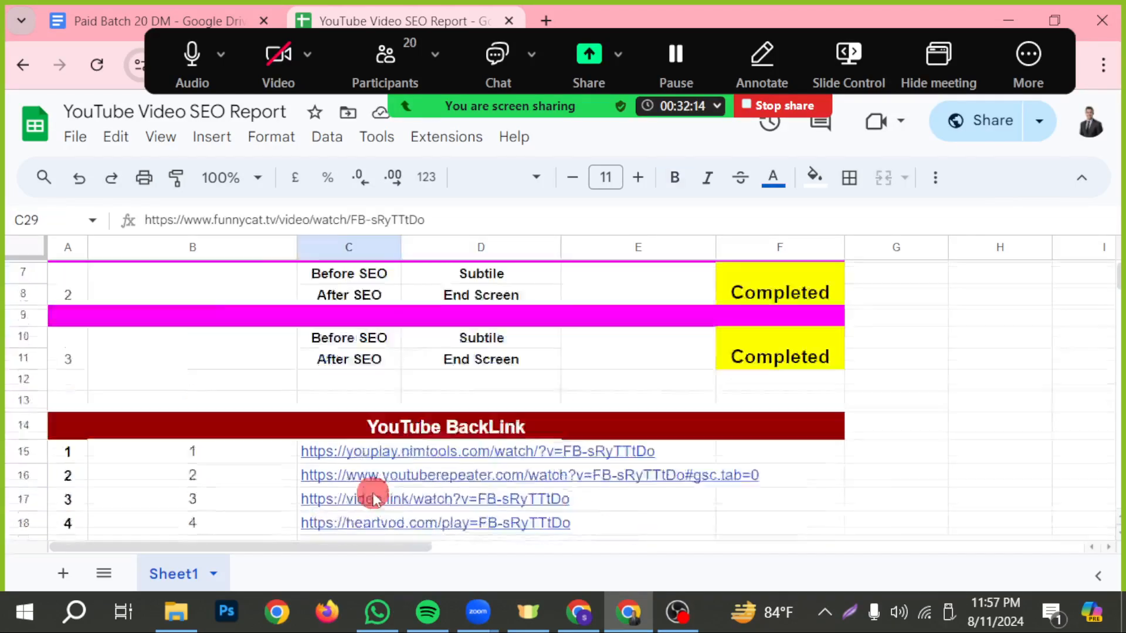
scroll(387, 498, "up", 2)
scroll(402, 500, "down", 5)
scroll(404, 502, "up", 1)
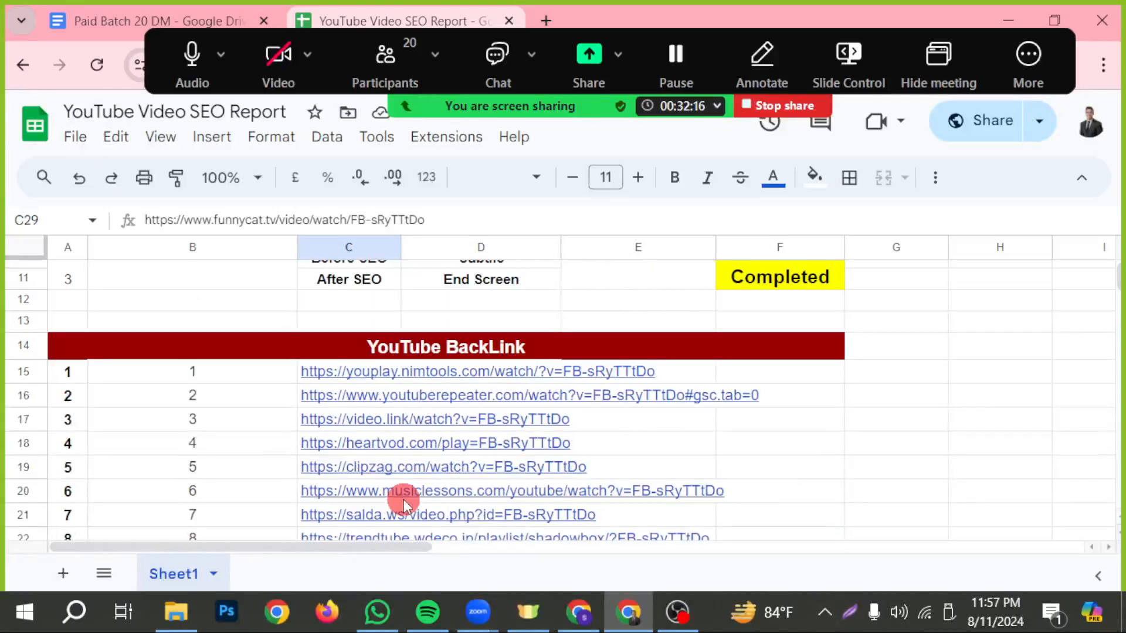
key("ctrl+z")
key("ctrl+z")
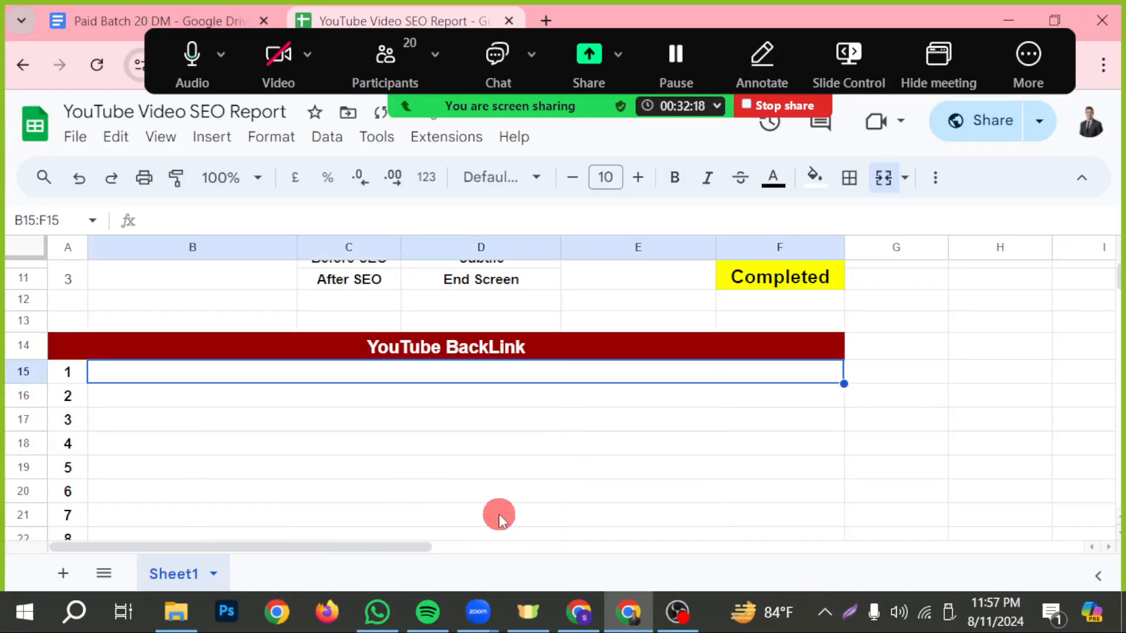
left_click(577, 615)
Step: Select NimTools backlink rows 1 through 81, leaving out the table header
scroll(447, 494, "up", 8)
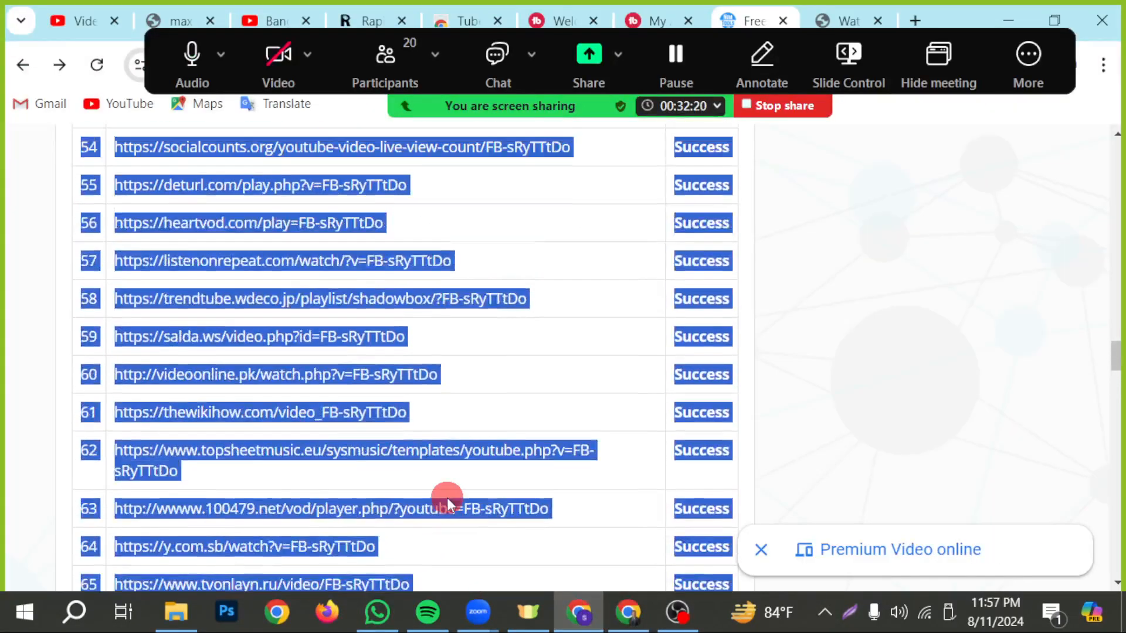
scroll(408, 492, "up", 20)
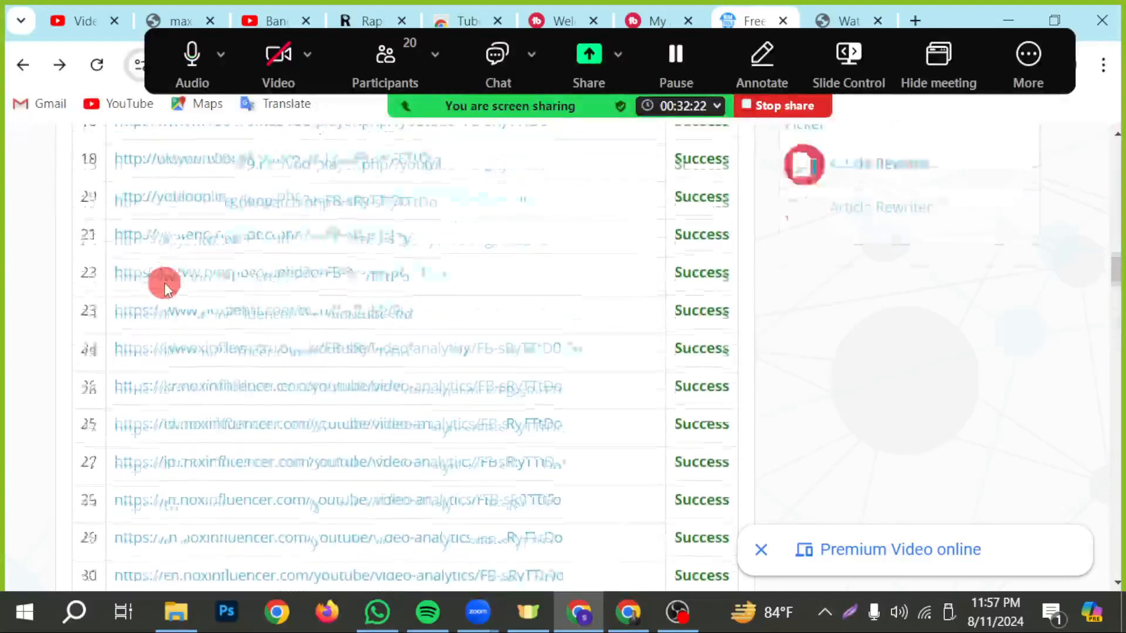
scroll(163, 303, "up", 8)
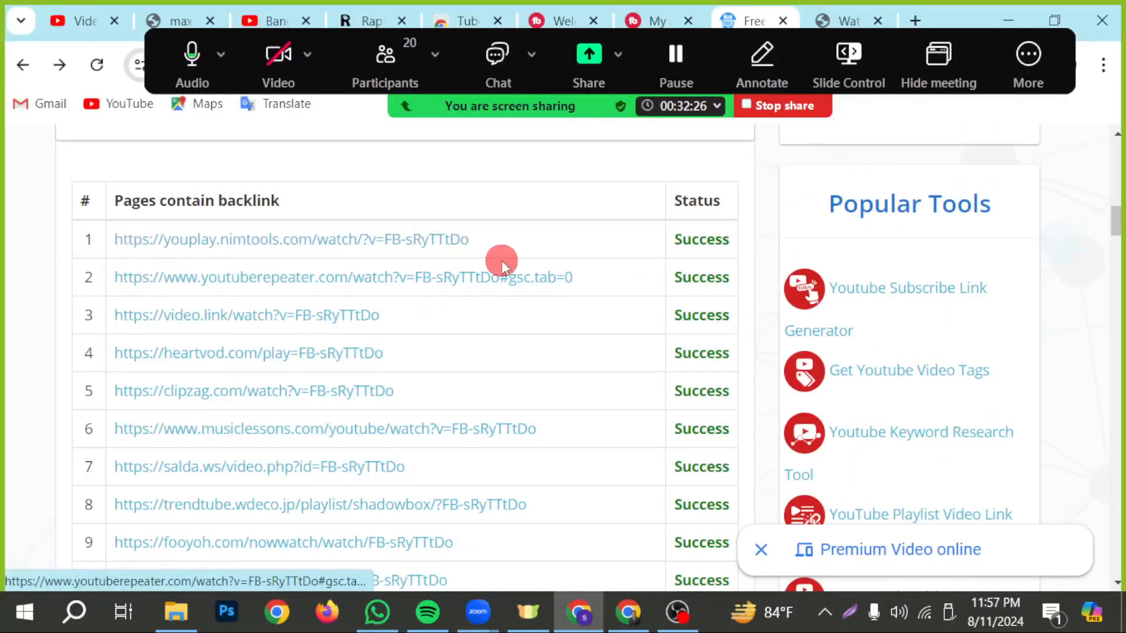
left_click_drag(471, 240, 115, 354)
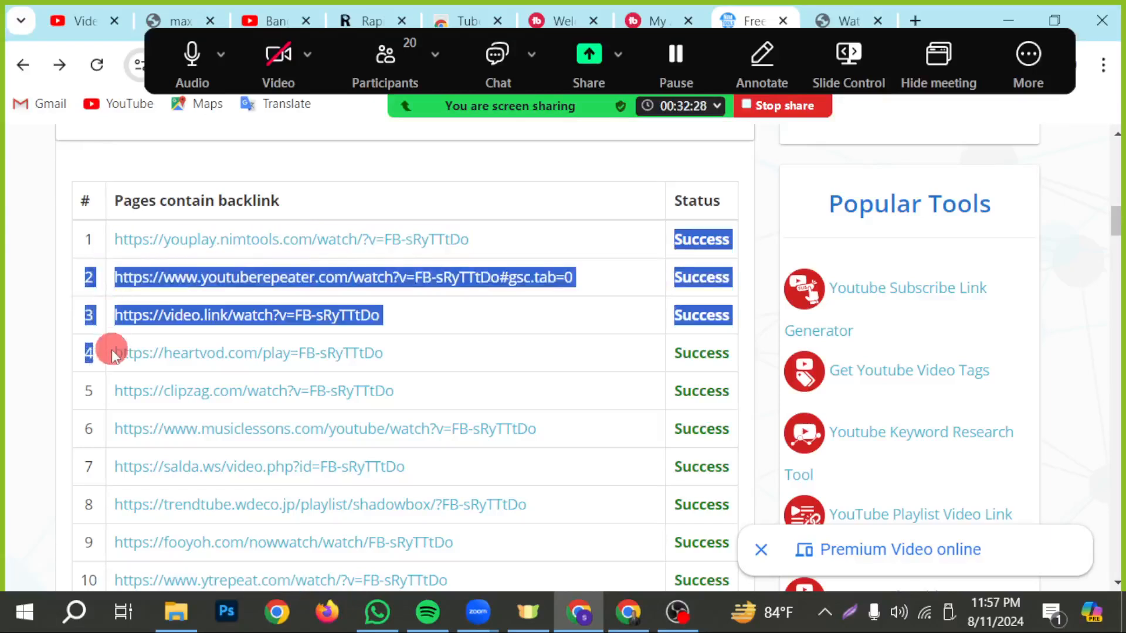
left_click(127, 236)
left_click_drag(113, 235, 608, 378)
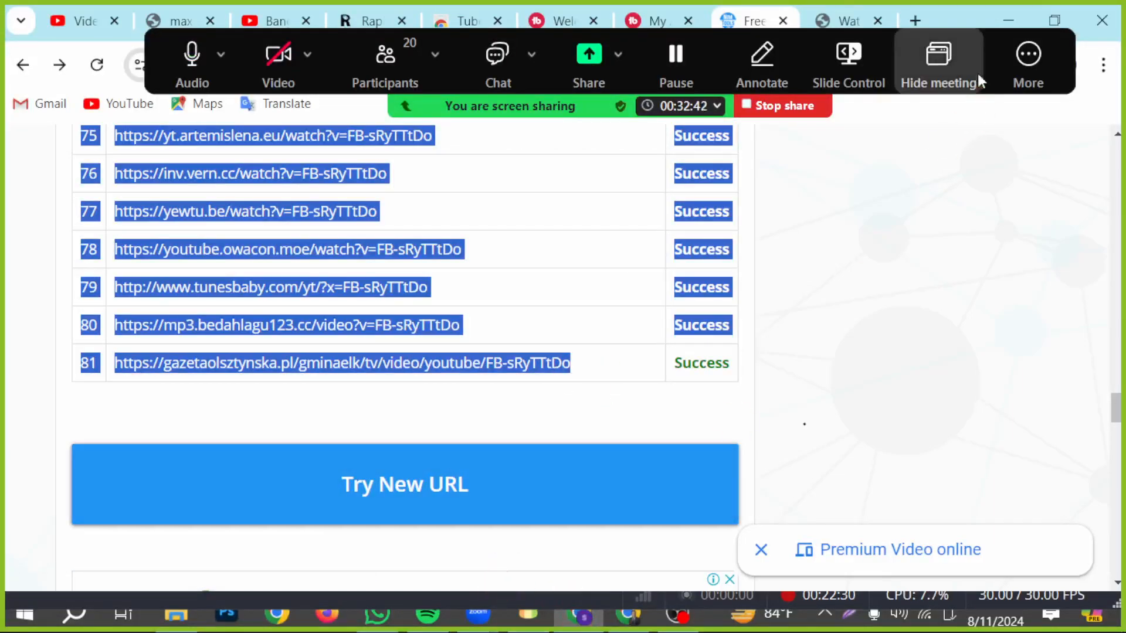
Step: Paste the copied backlink list into the report starting at cell A15
left_click(629, 615)
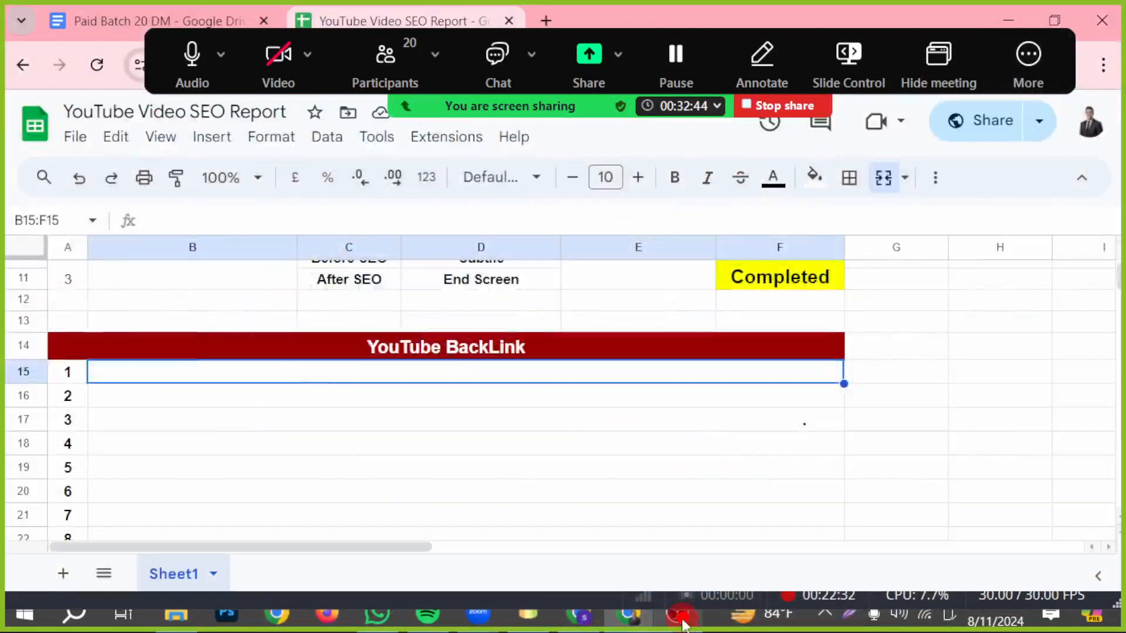
left_click(73, 373)
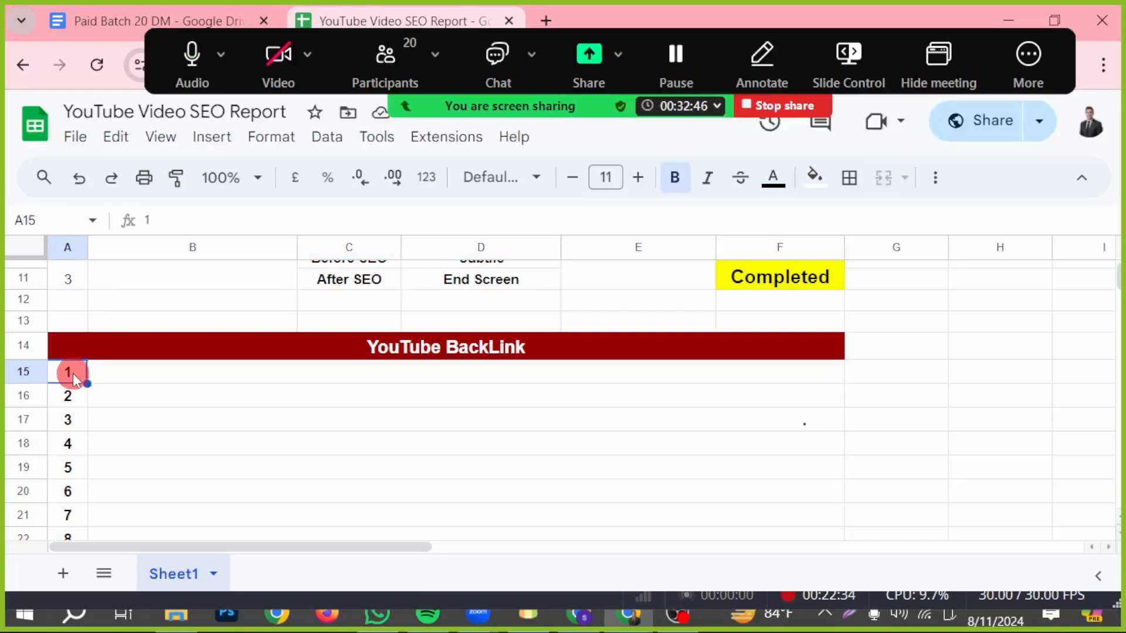
key("ctrl+v")
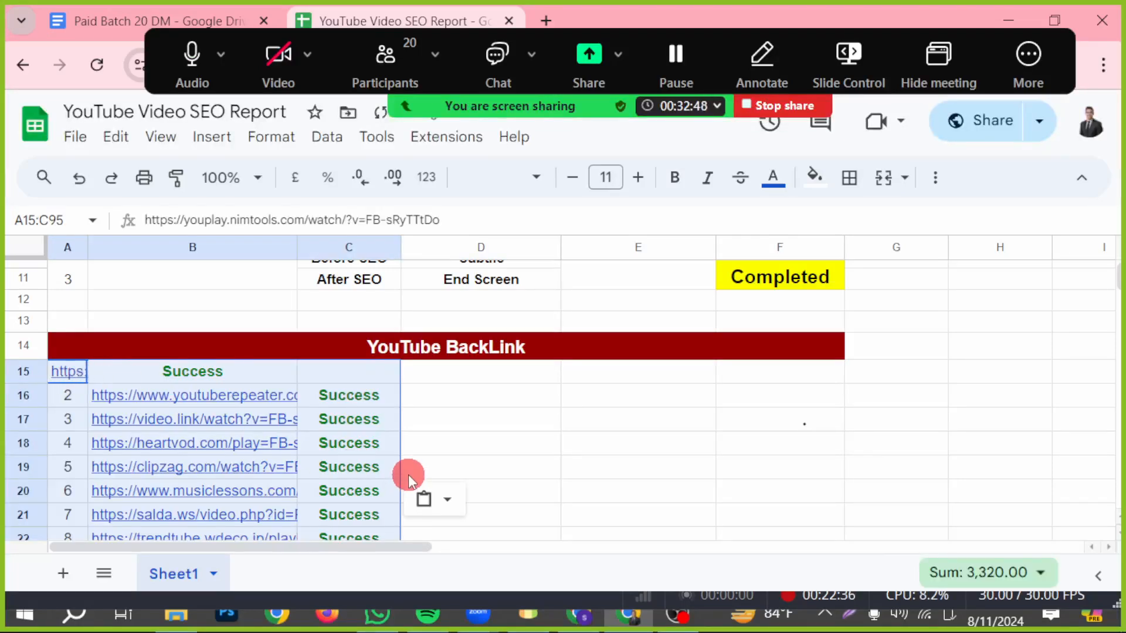
scroll(408, 474, "down", 2)
left_click(447, 488)
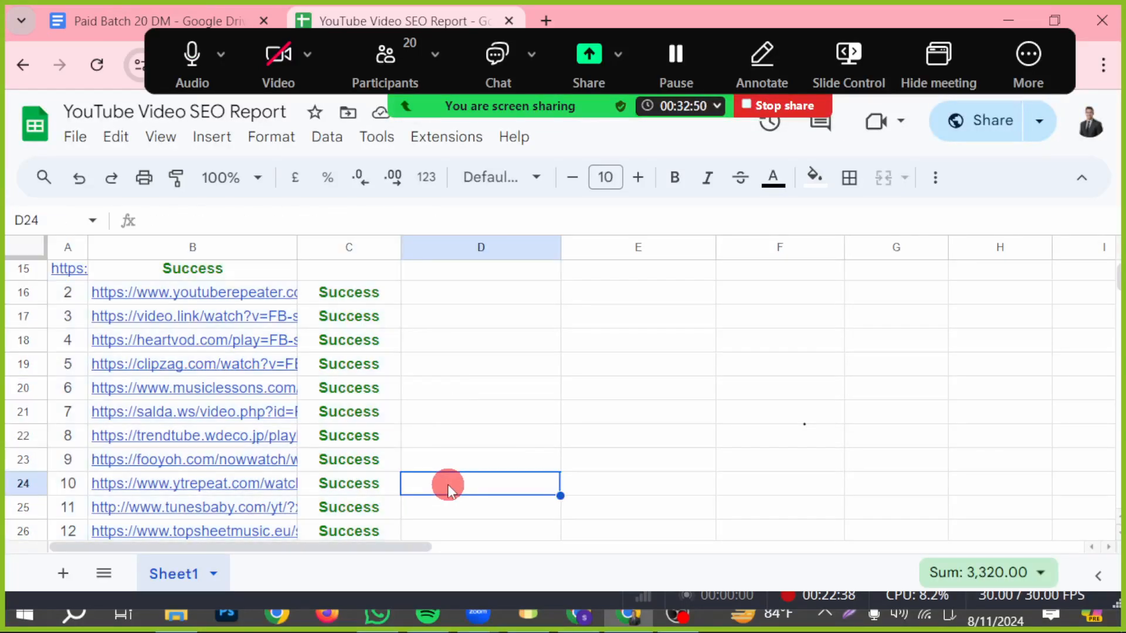
left_click(207, 269)
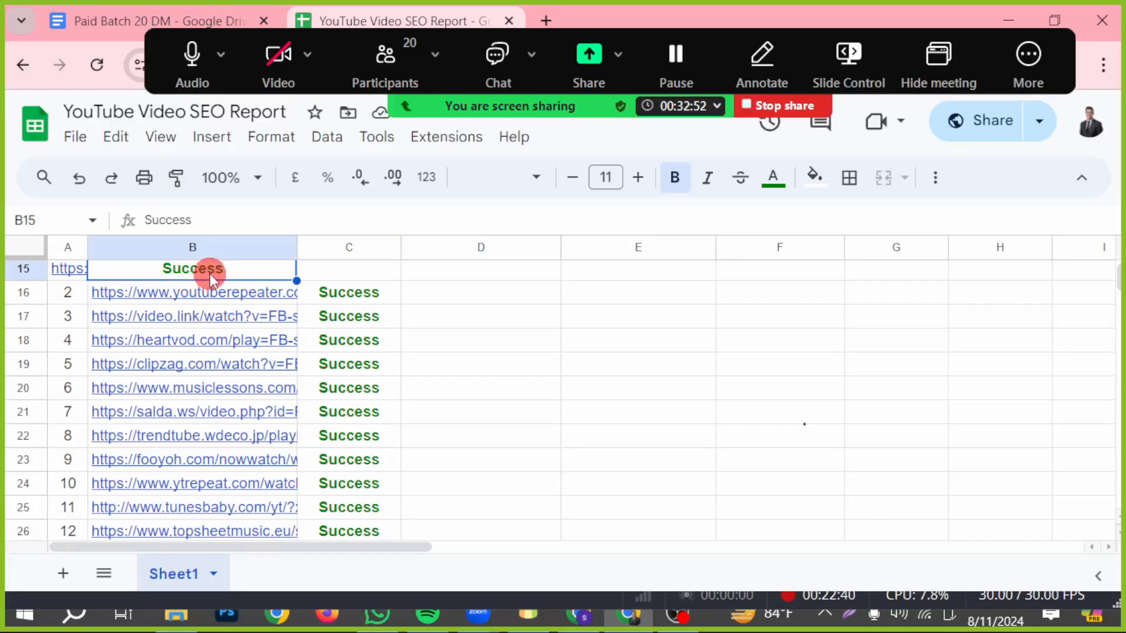
Step: Delete the stray rows 16 and 15 from the YouTube BackLink list
left_click(19, 293)
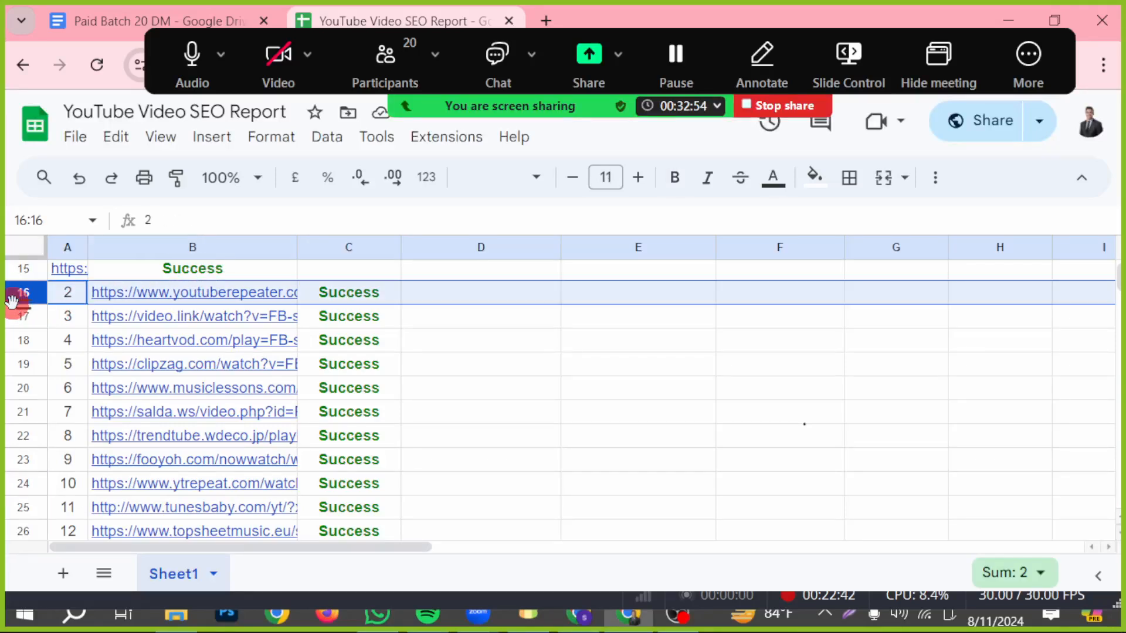
right_click(14, 305)
left_click(105, 411)
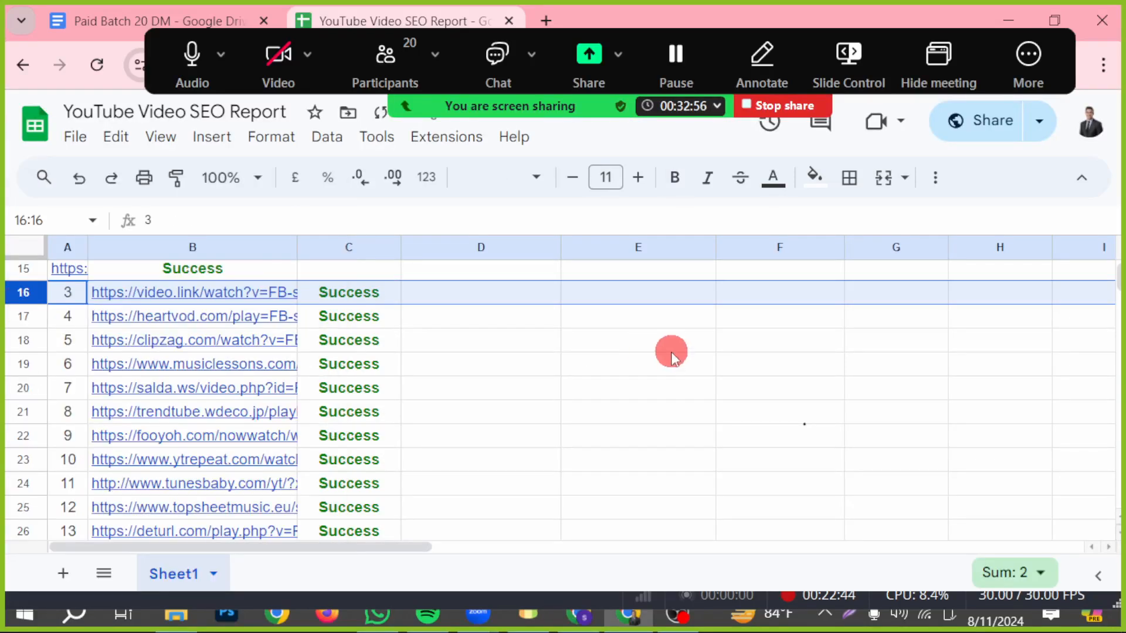
left_click(21, 269)
right_click(21, 268)
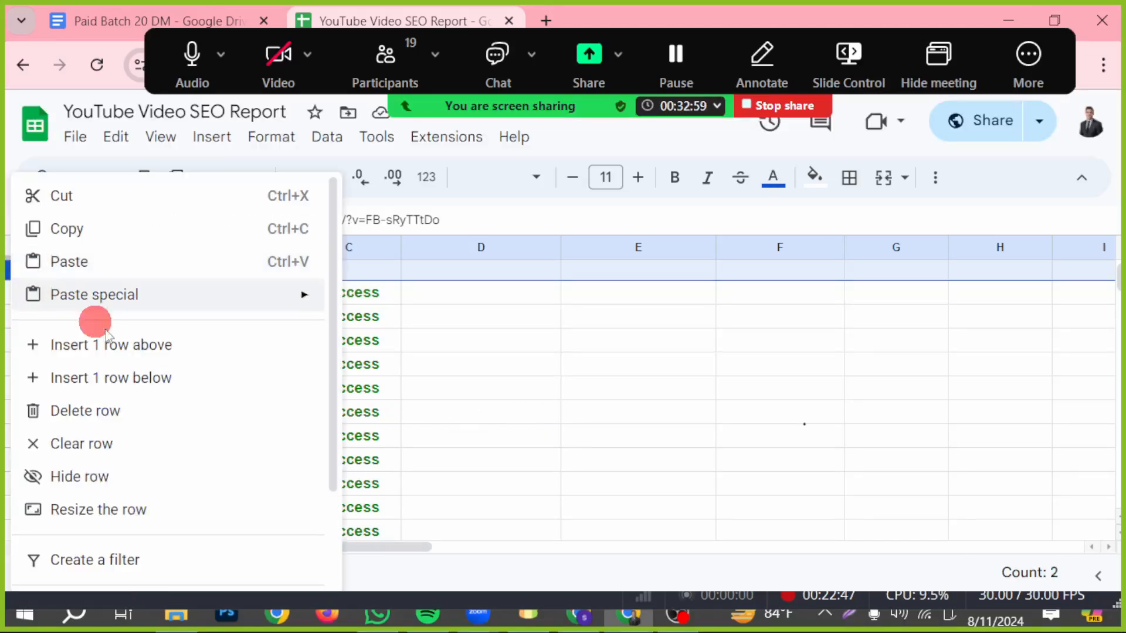
left_click(130, 413)
Step: Number the backlinks by entering 1 and 2 in A15:A16 and filling down to row 93
type("1")
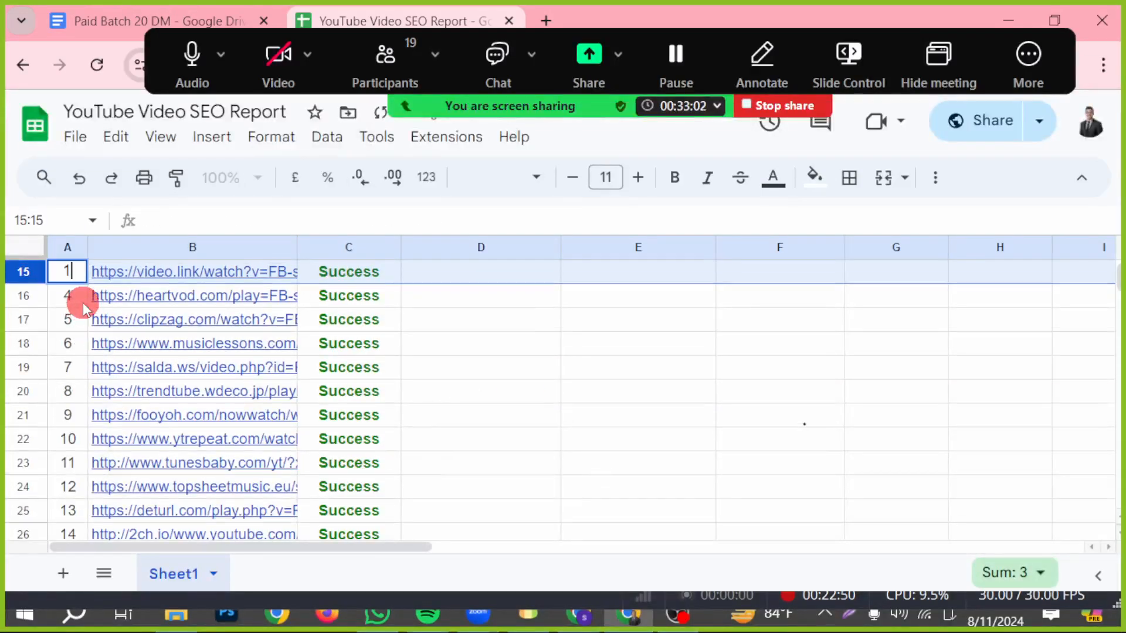
key("Down")
type("2")
key("Down")
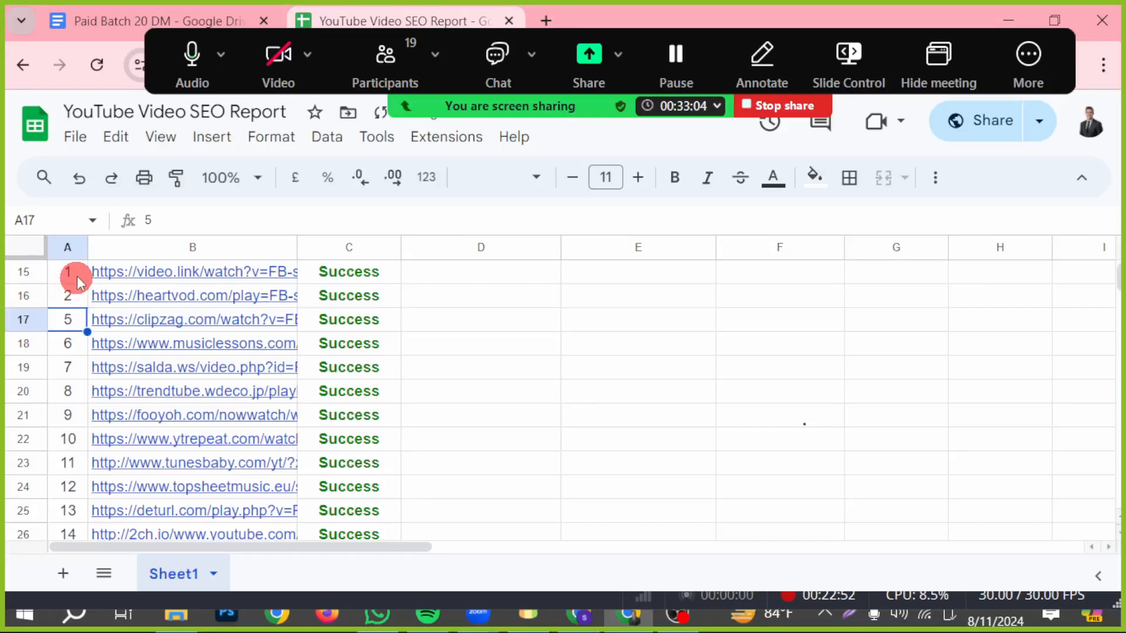
left_click_drag(79, 282, 75, 300)
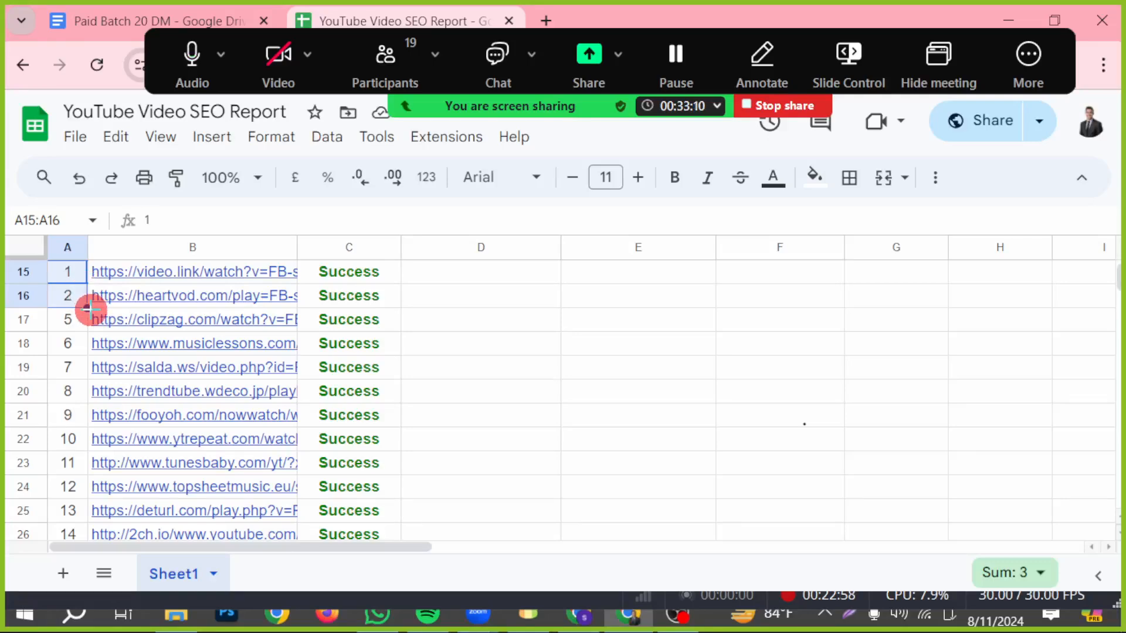
left_click_drag(98, 403, 68, 390)
Step: Clear the Success statuses from column C of the backlink list
scroll(299, 490, "up", 15)
scroll(303, 497, "up", 10)
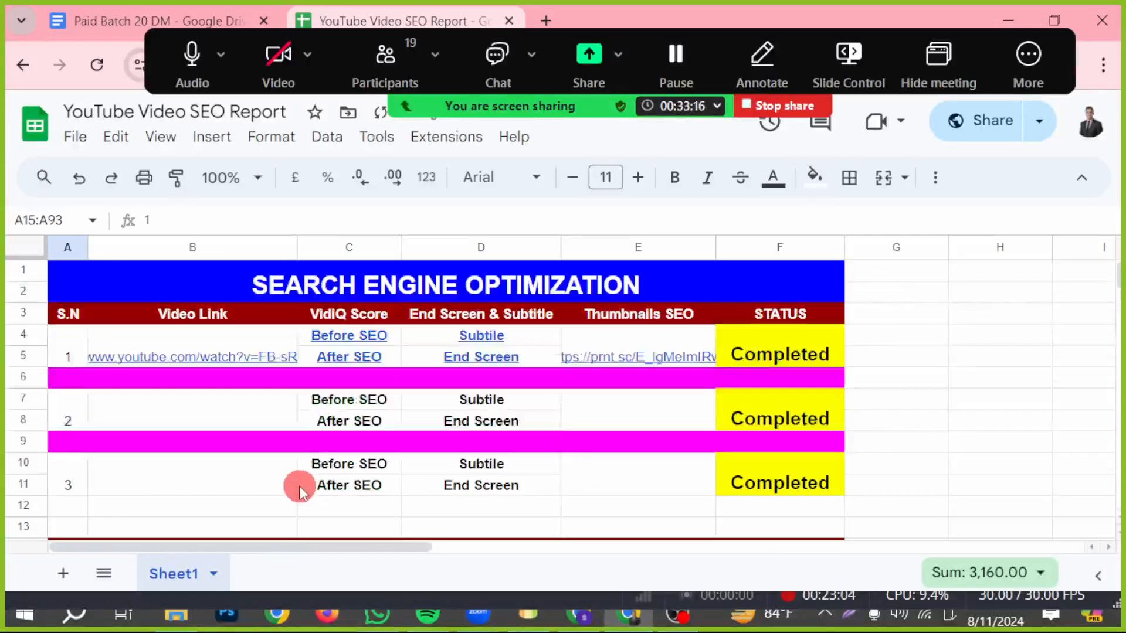
scroll(298, 484, "down", 5)
scroll(298, 485, "up", 2)
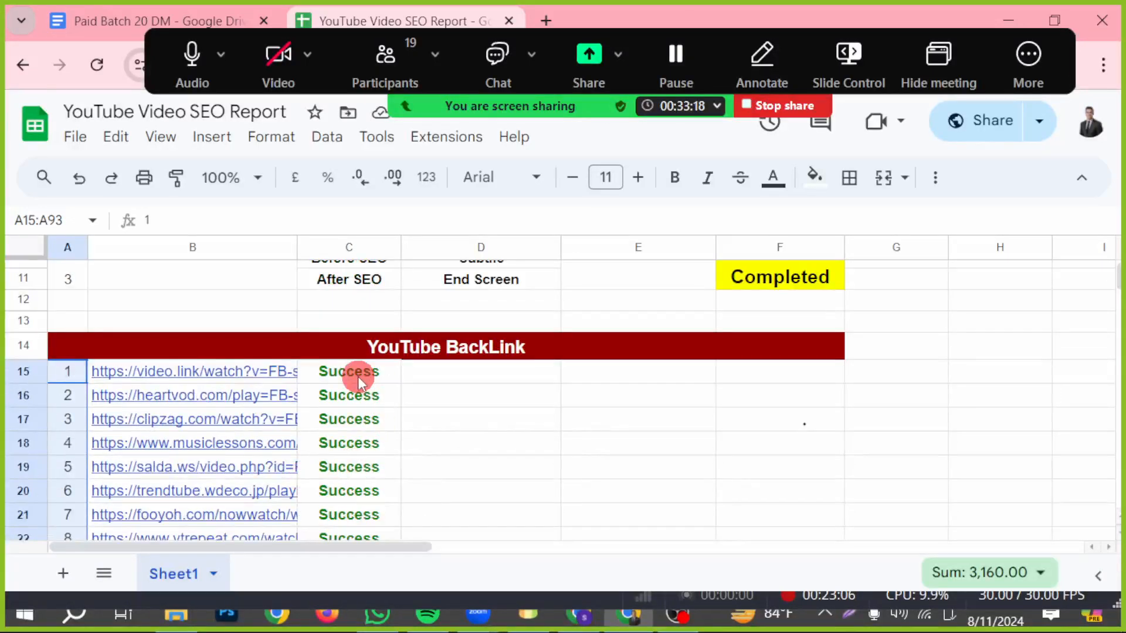
left_click_drag(359, 380, 375, 353)
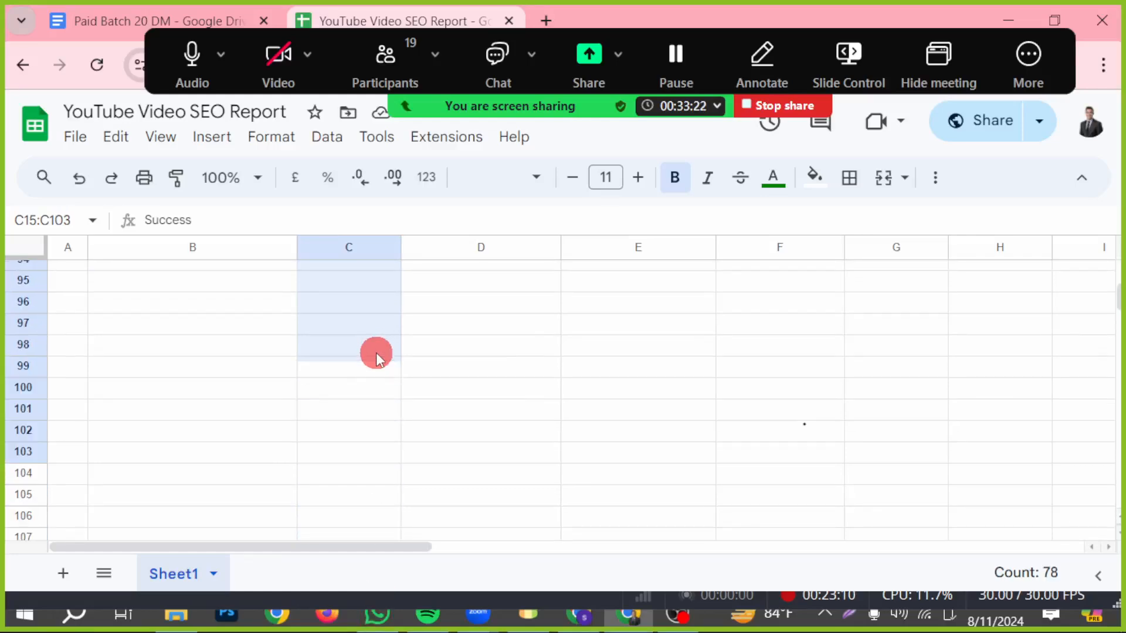
scroll(375, 352, "up", 1)
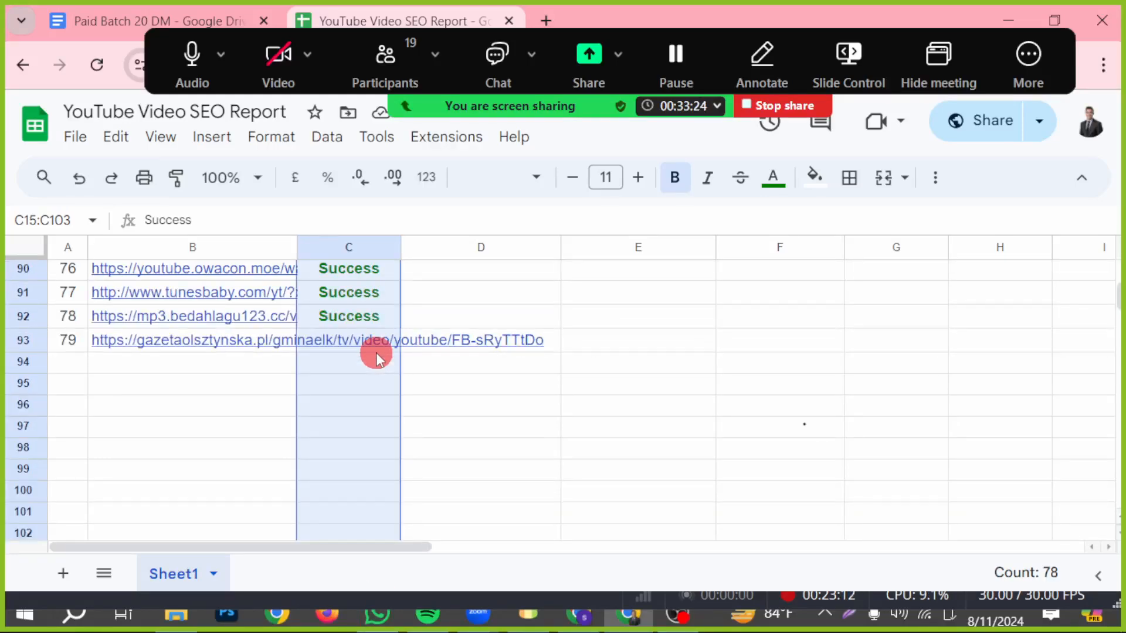
key("Delete")
left_click(516, 402)
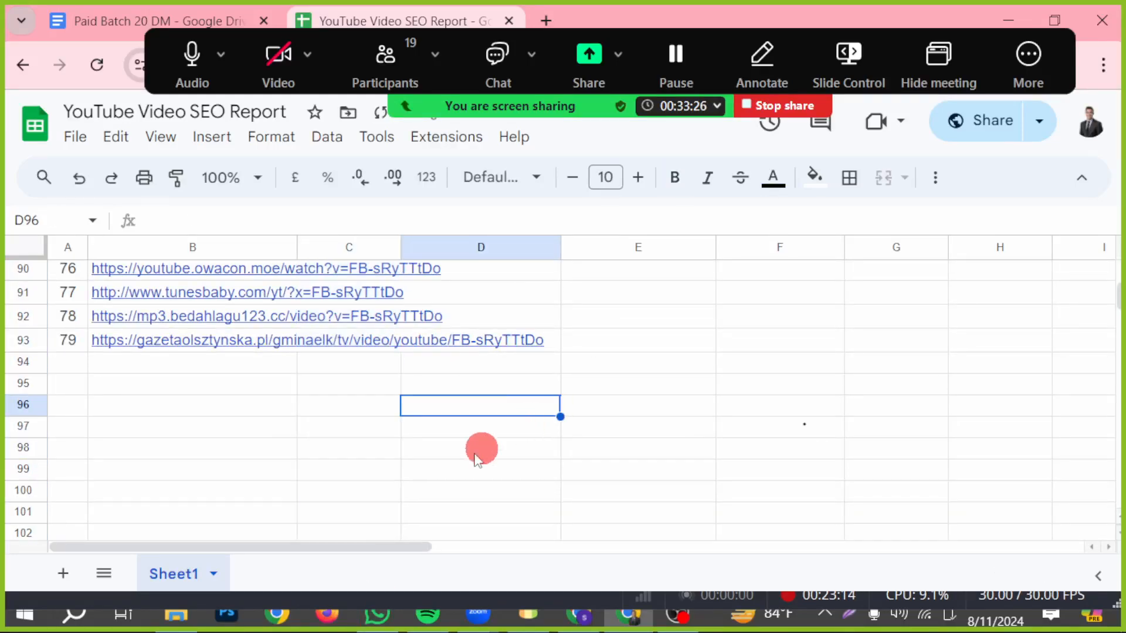
Step: Minimize the spreadsheet, Zoom meeting and OBS Studio windows to reveal the desktop
scroll(478, 458, "up", 15)
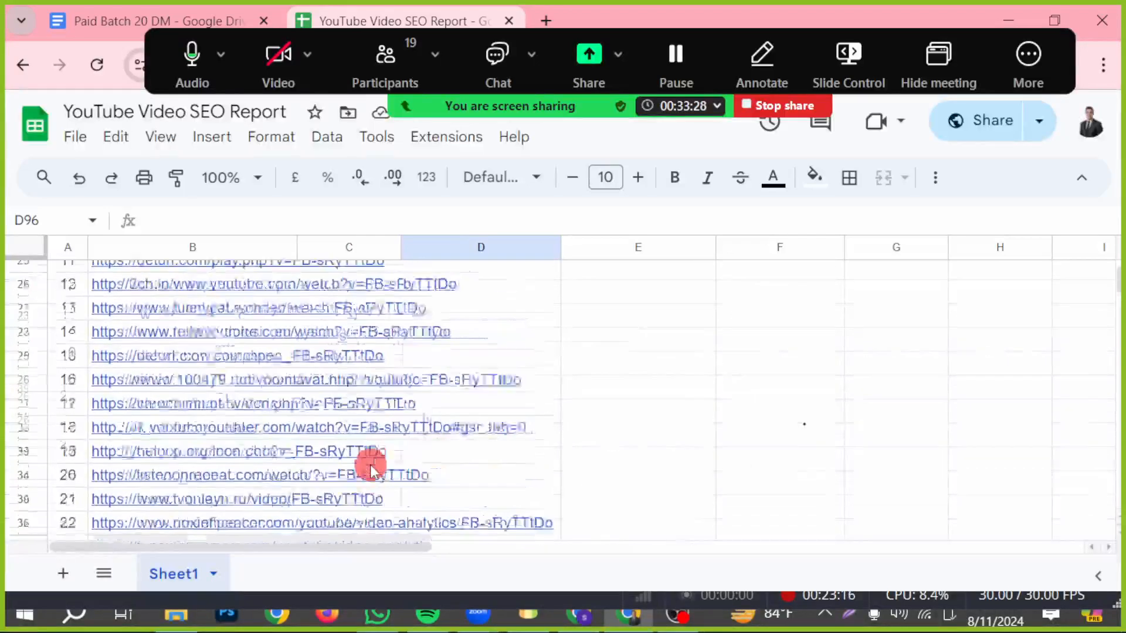
scroll(371, 469, "up", 8)
scroll(370, 469, "down", 5)
scroll(375, 467, "up", 3)
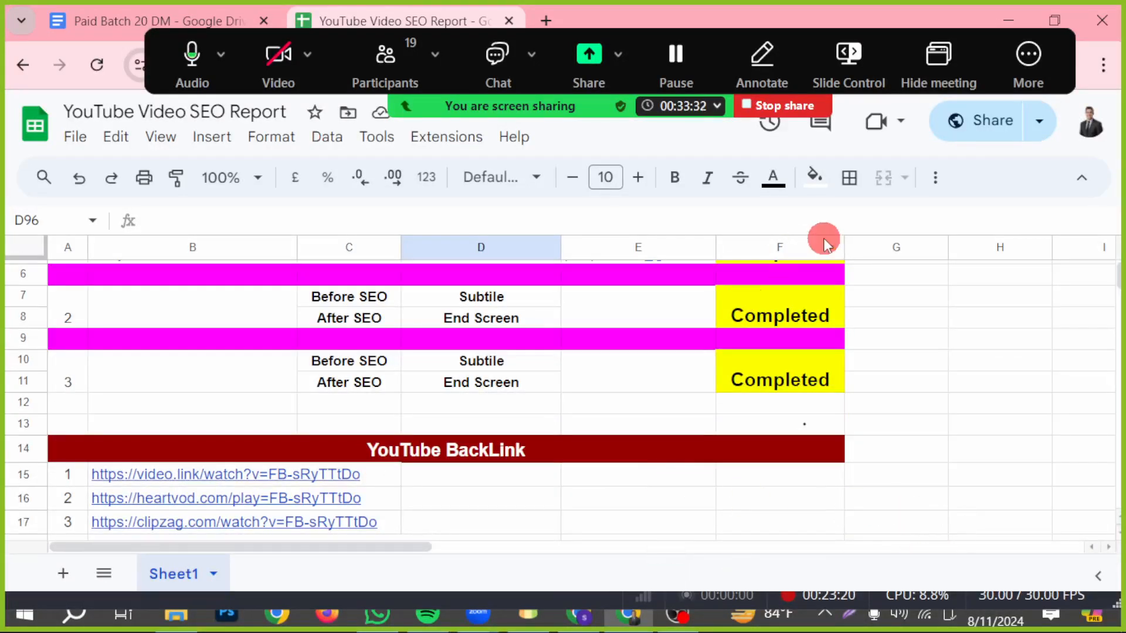
left_click_drag(578, 76, 520, 181)
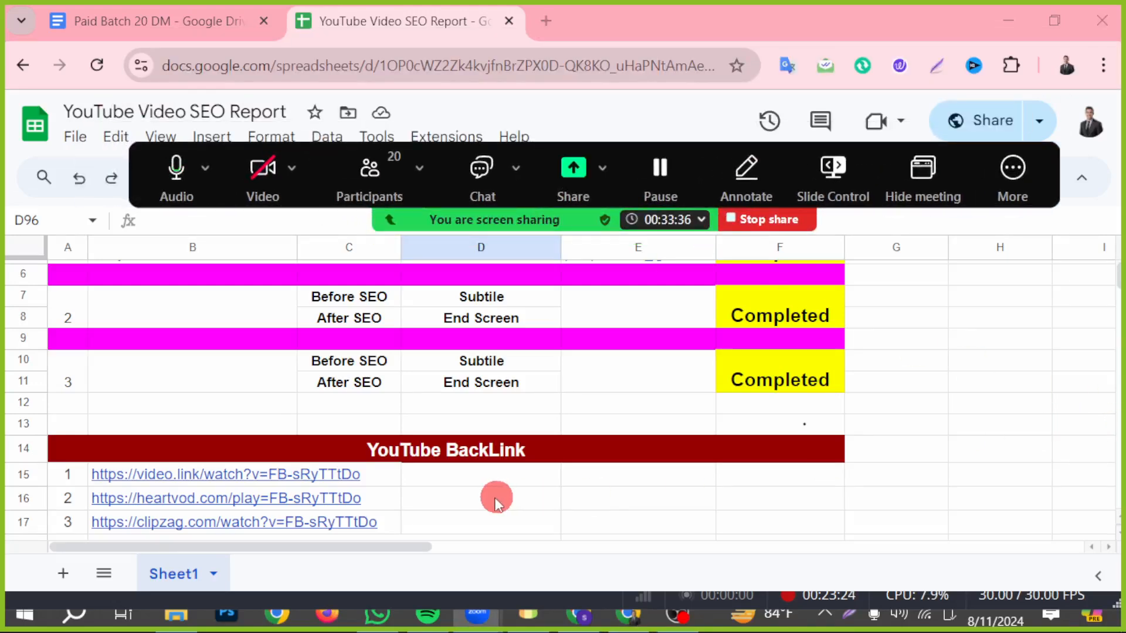
scroll(496, 503, "down", 3)
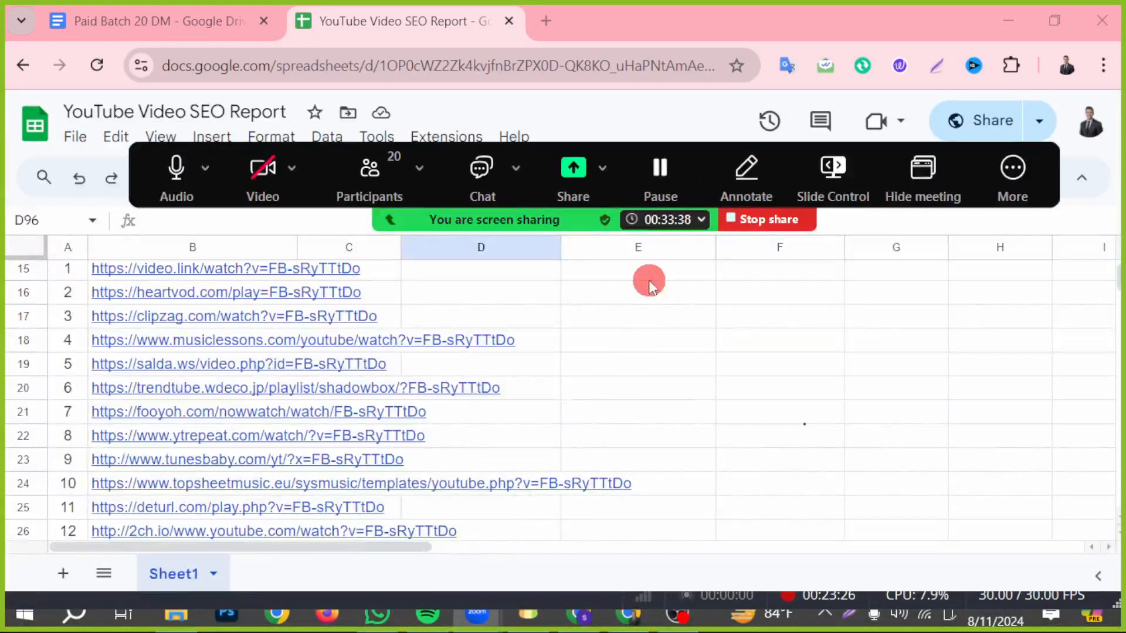
left_click(1006, 21)
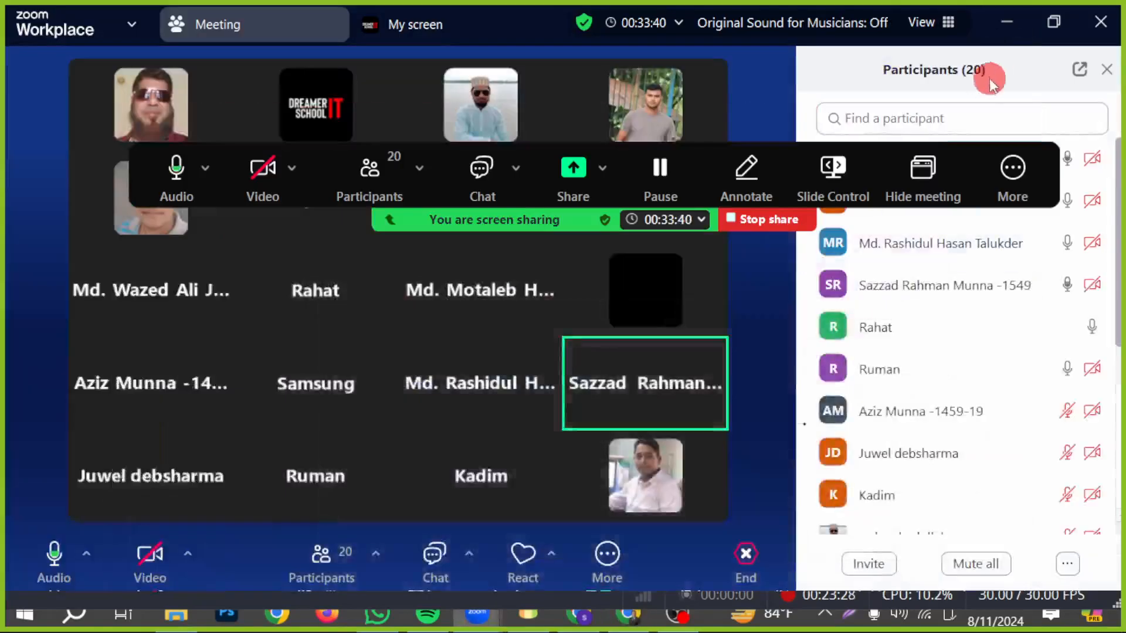
left_click(1001, 19)
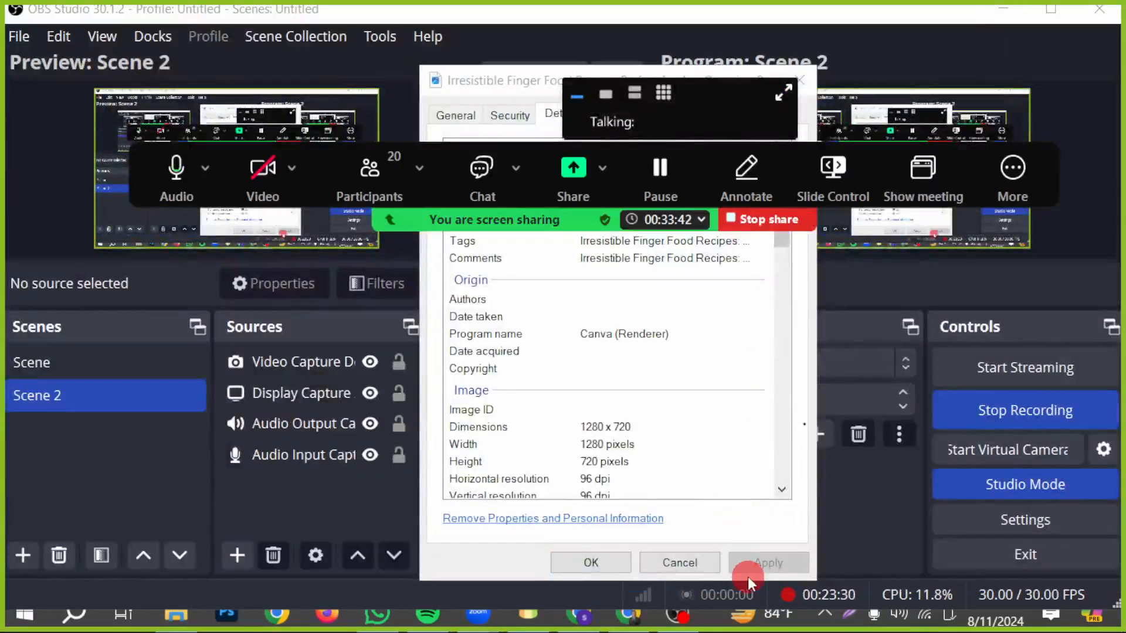
left_click(1015, 17)
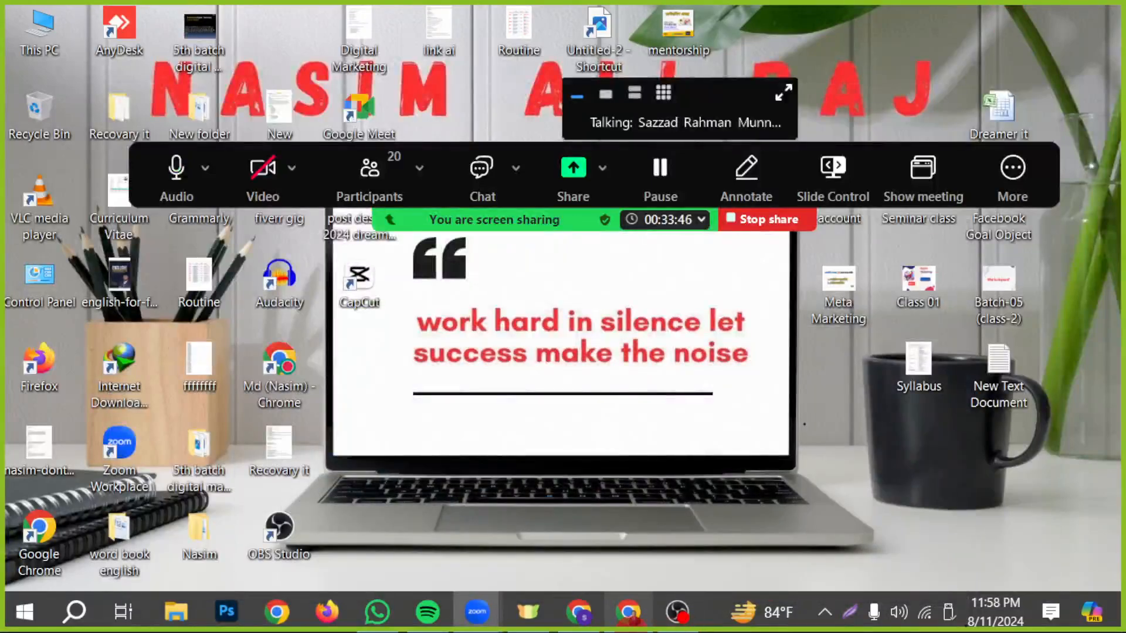
Step: Restore the NimTools page and open search results for Premium Search engine optimization
left_click(580, 613)
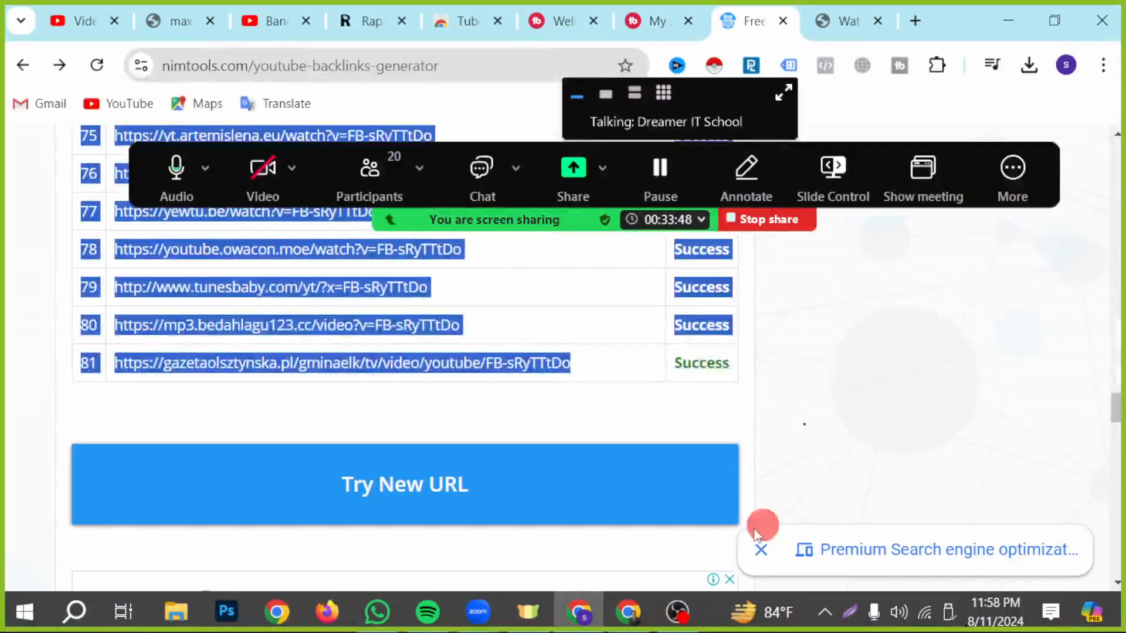
scroll(704, 534, "up", 15)
left_click(890, 554)
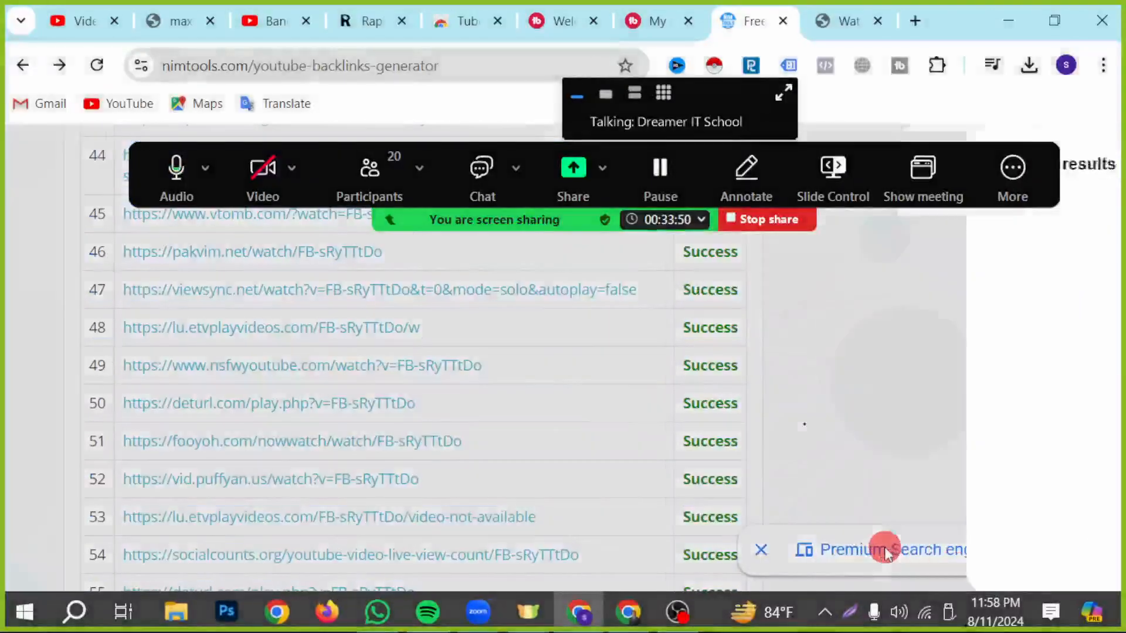
left_click_drag(505, 185, 495, 10)
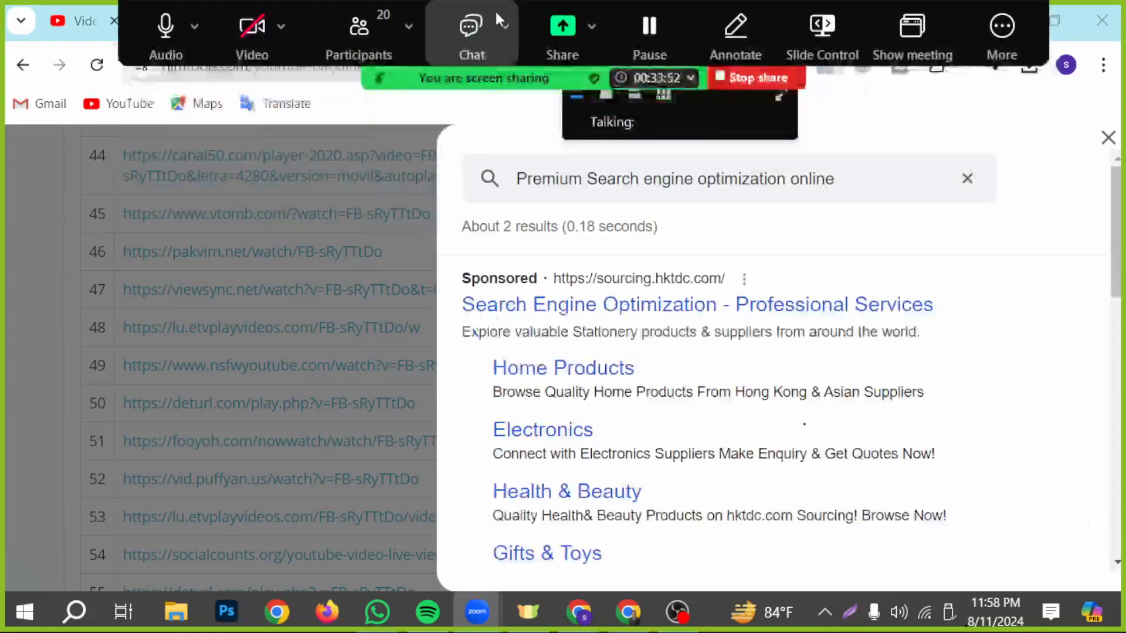
scroll(762, 449, "down", 3)
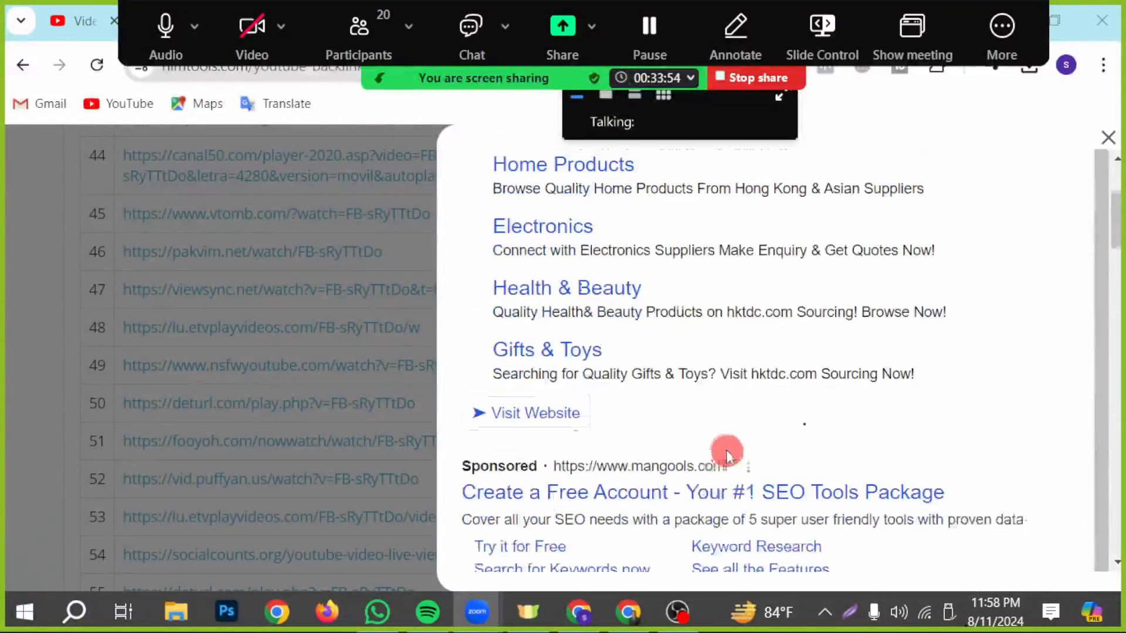
scroll(713, 519, "down", 5)
scroll(713, 518, "up", 8)
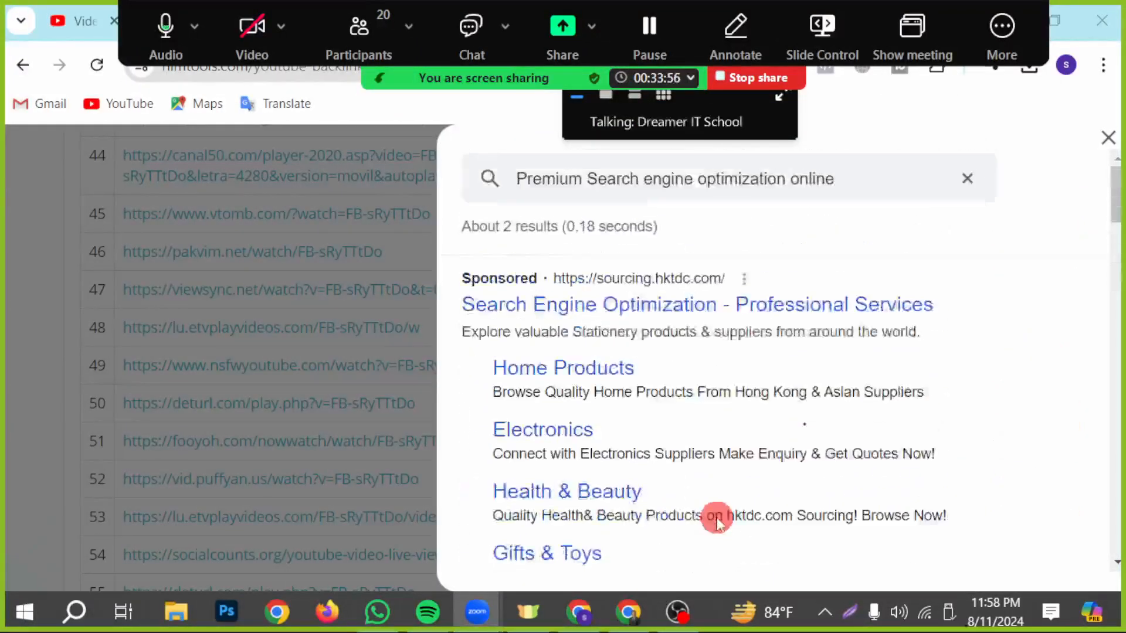
scroll(716, 515, "down", 4)
scroll(716, 520, "up", 5)
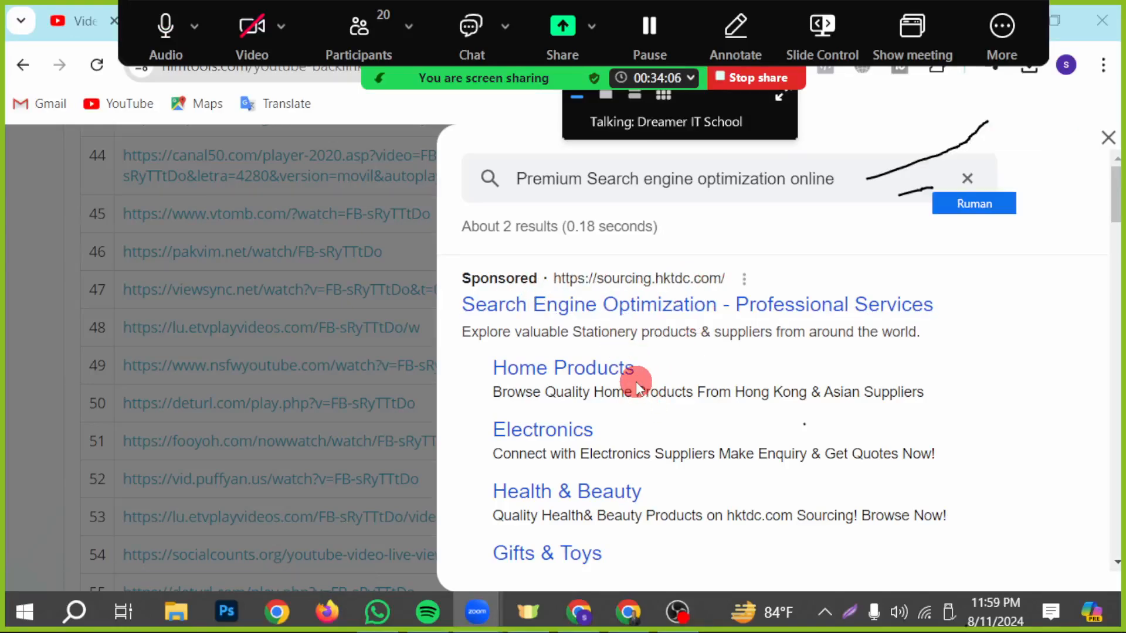
scroll(635, 381, "down", 2)
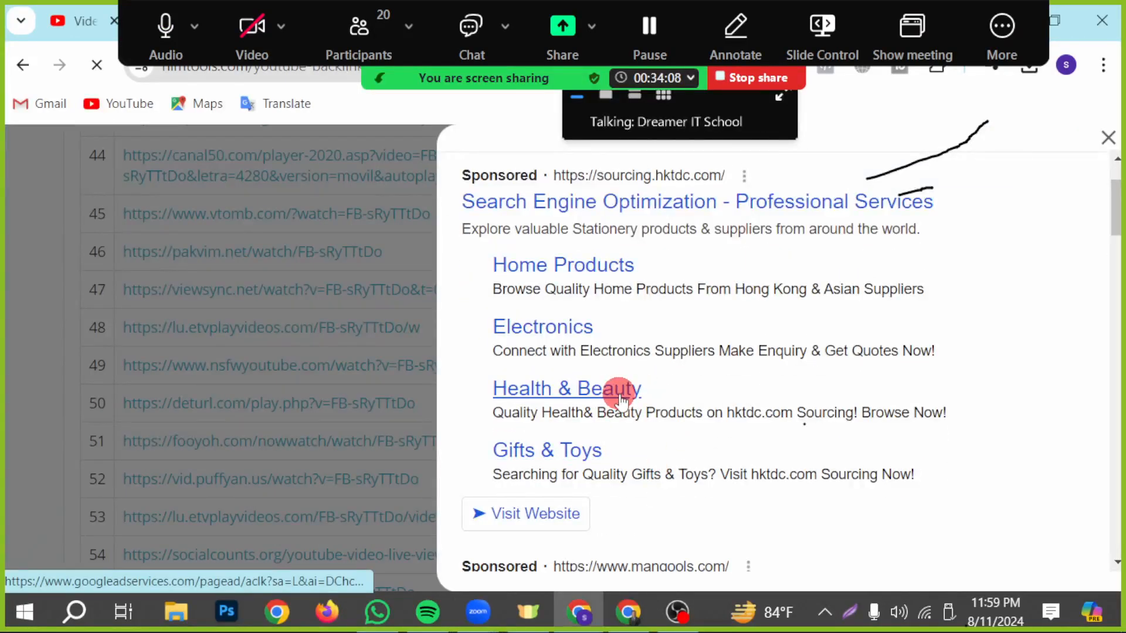
Step: Open the Health & Beauty sponsored hktdc link, then go back to the Google results
left_click(622, 400)
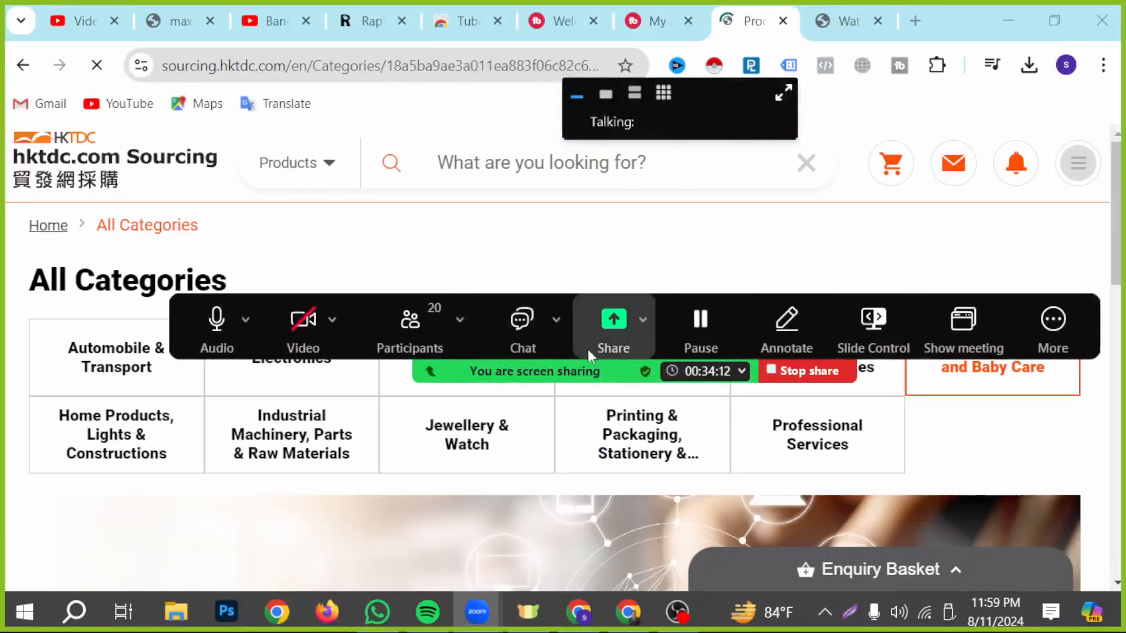
scroll(463, 463, "down", 3)
scroll(469, 460, "down", 5)
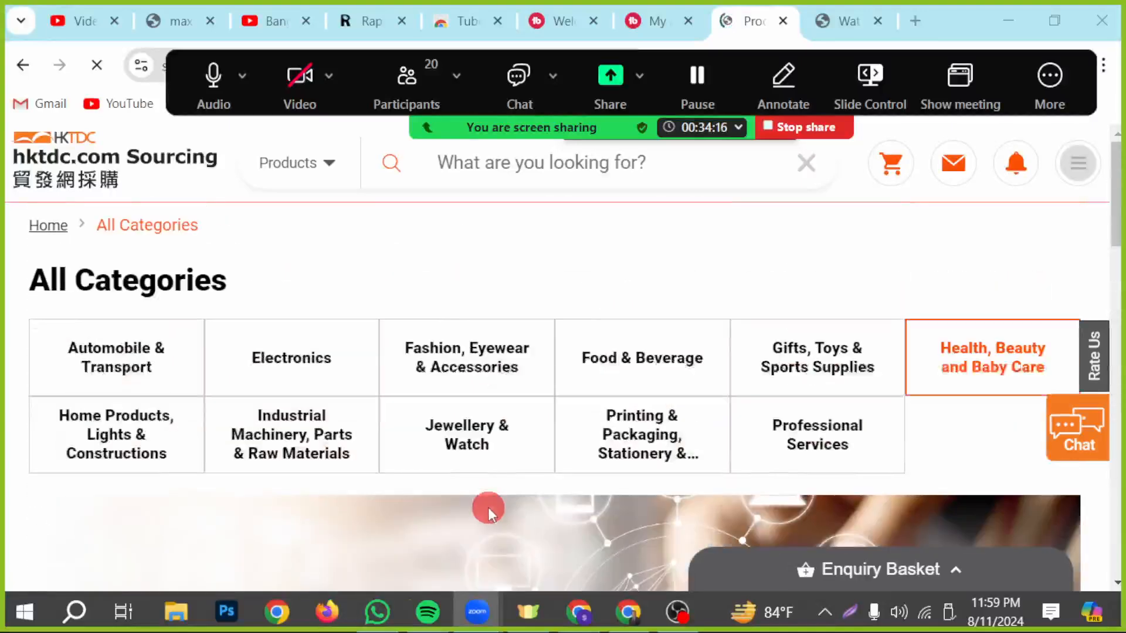
left_click(2, 62)
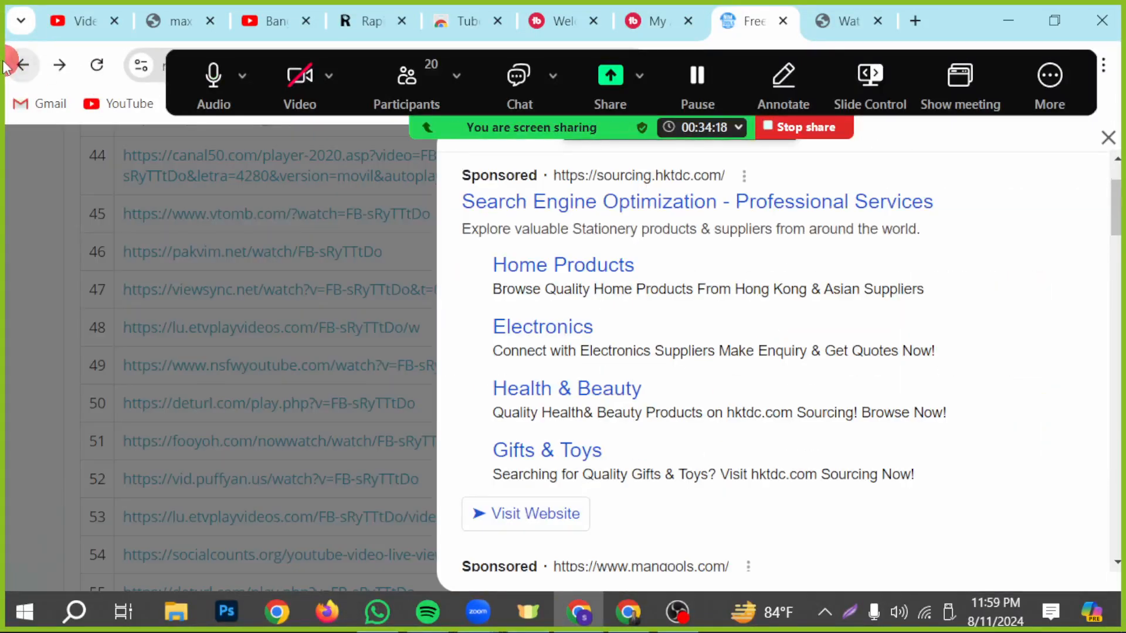
left_click(2, 62)
Step: Paste the copied backlinks into CoolSeoTools' 'Enter the Youtube Video Link' field and select the captcha box
left_click(3, 62)
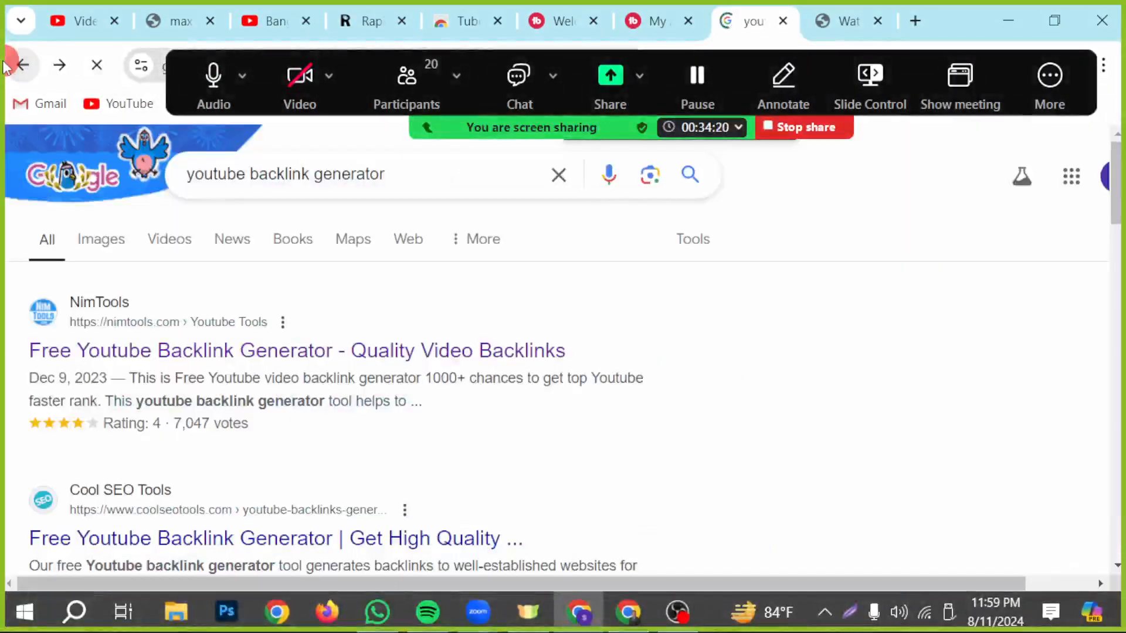
scroll(228, 439, "down", 2)
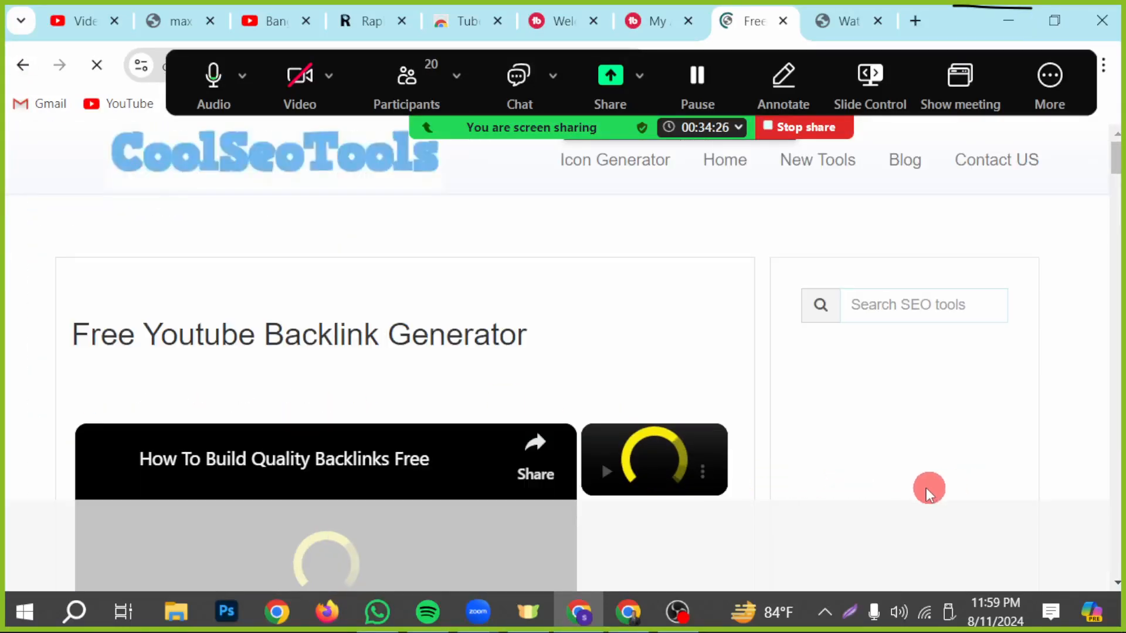
scroll(837, 482, "down", 3)
scroll(59, 469, "down", 3)
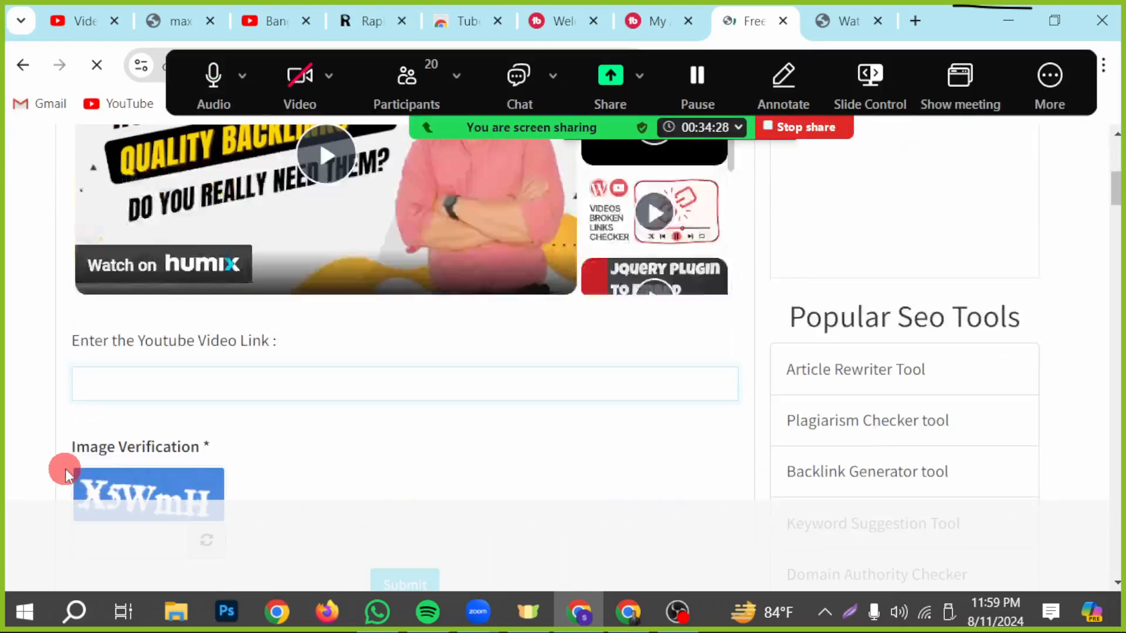
scroll(490, 521, "down", 10)
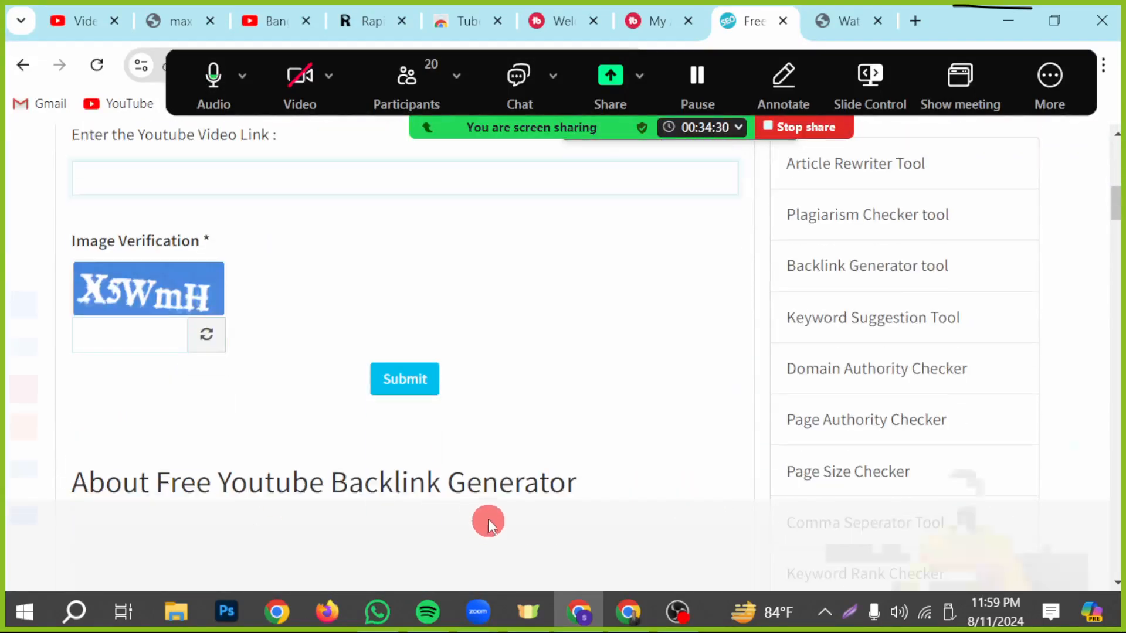
scroll(588, 469, "down", 15)
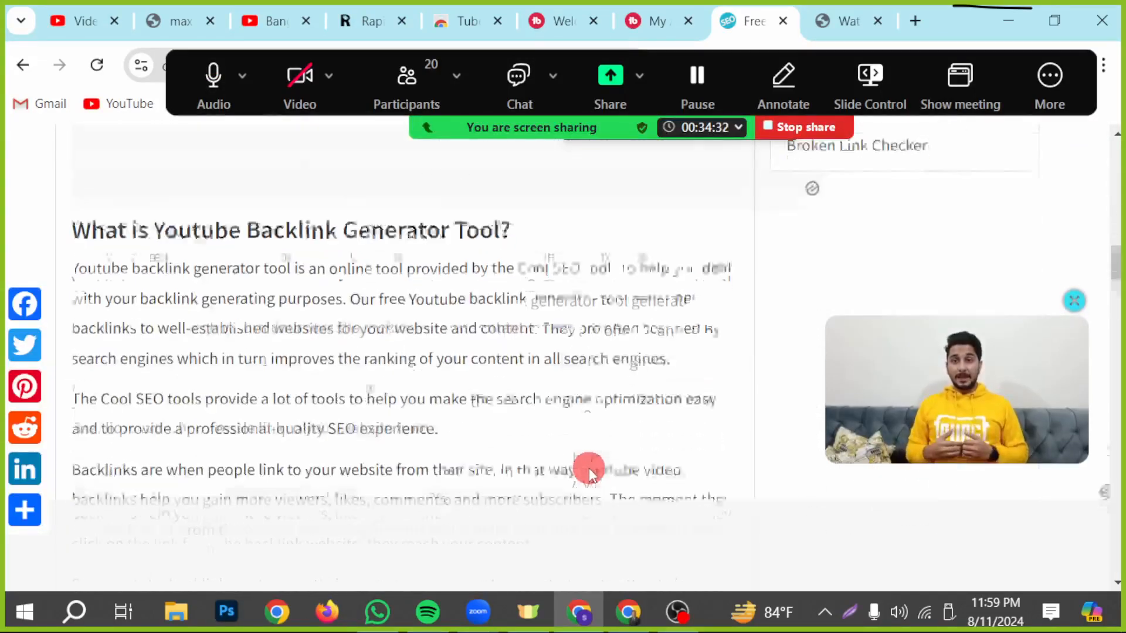
scroll(586, 469, "up", 10)
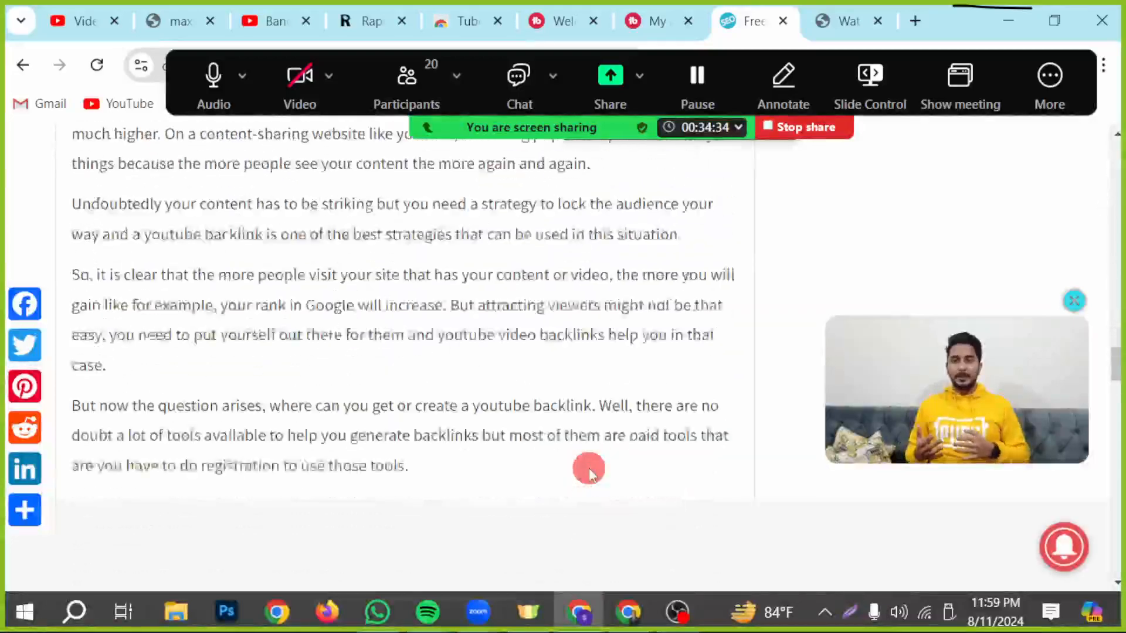
scroll(502, 506, "up", 6)
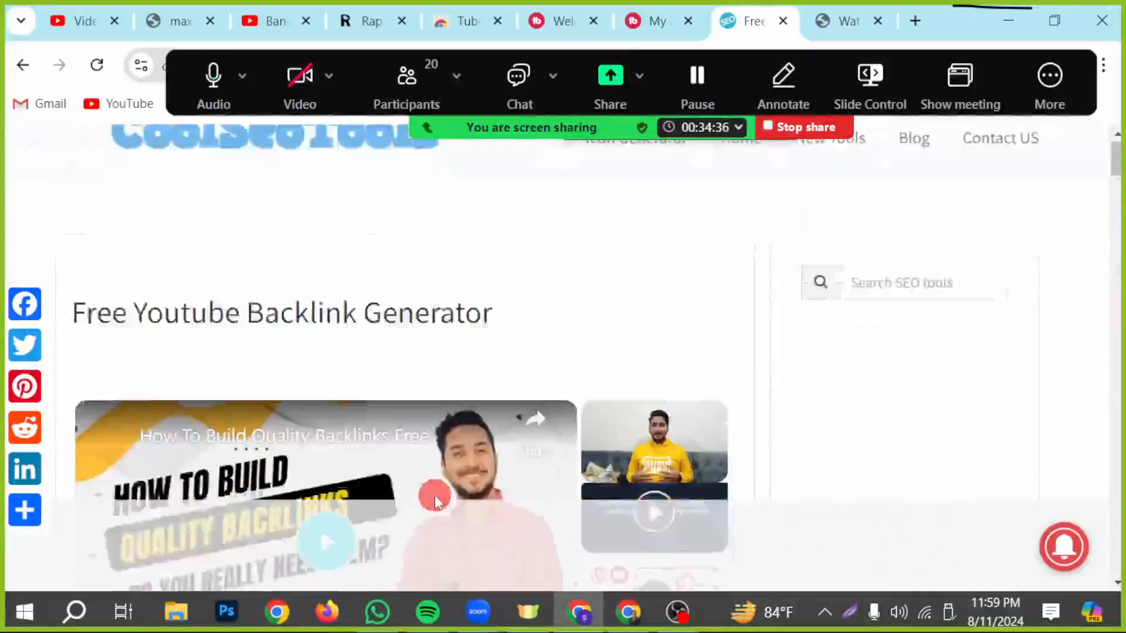
scroll(411, 486, "down", 5)
scroll(319, 498, "down", 3)
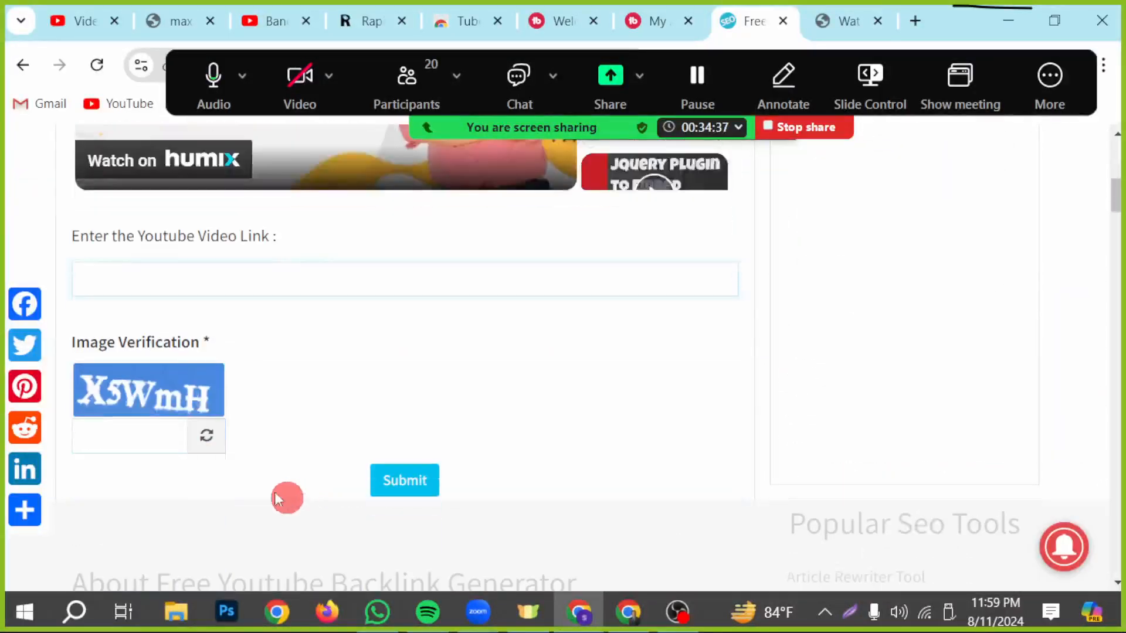
left_click(168, 293)
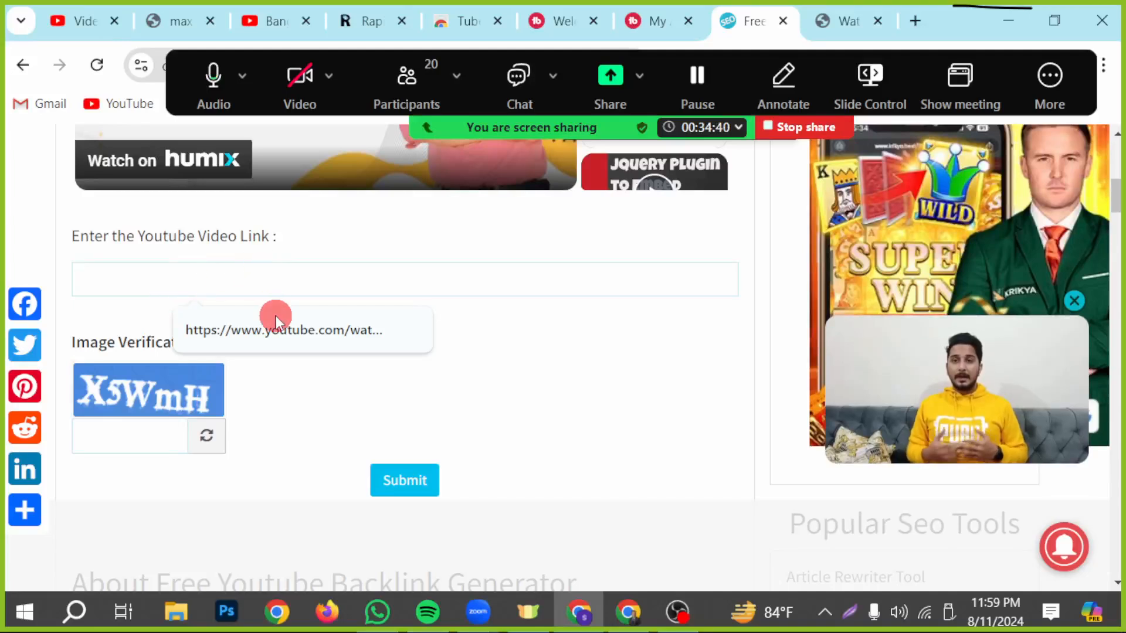
key("ctrl+v")
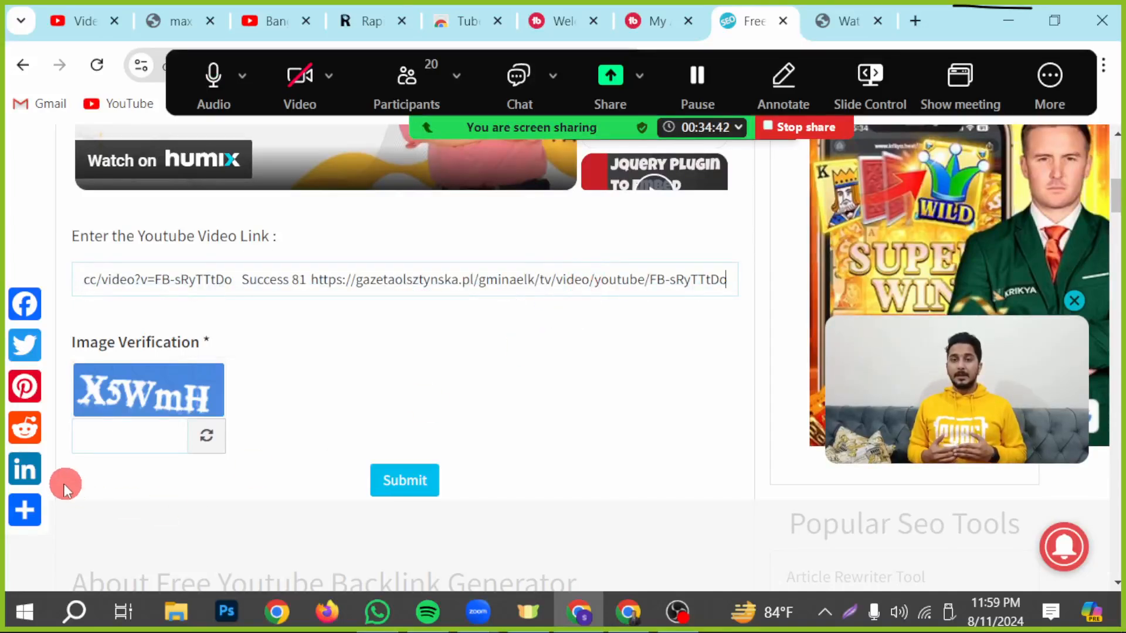
left_click(111, 435)
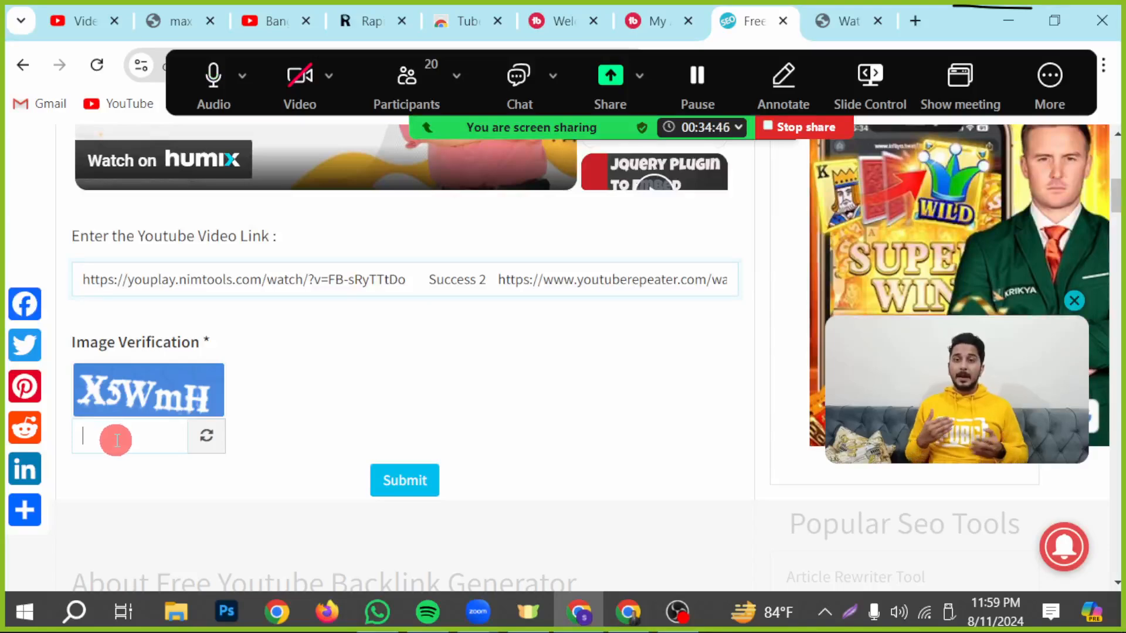
Step: Close the unneeded browser tab and return to the YouTube Video SEO Report spreadsheet
scroll(135, 447, "up", 2)
scroll(420, 508, "down", 2)
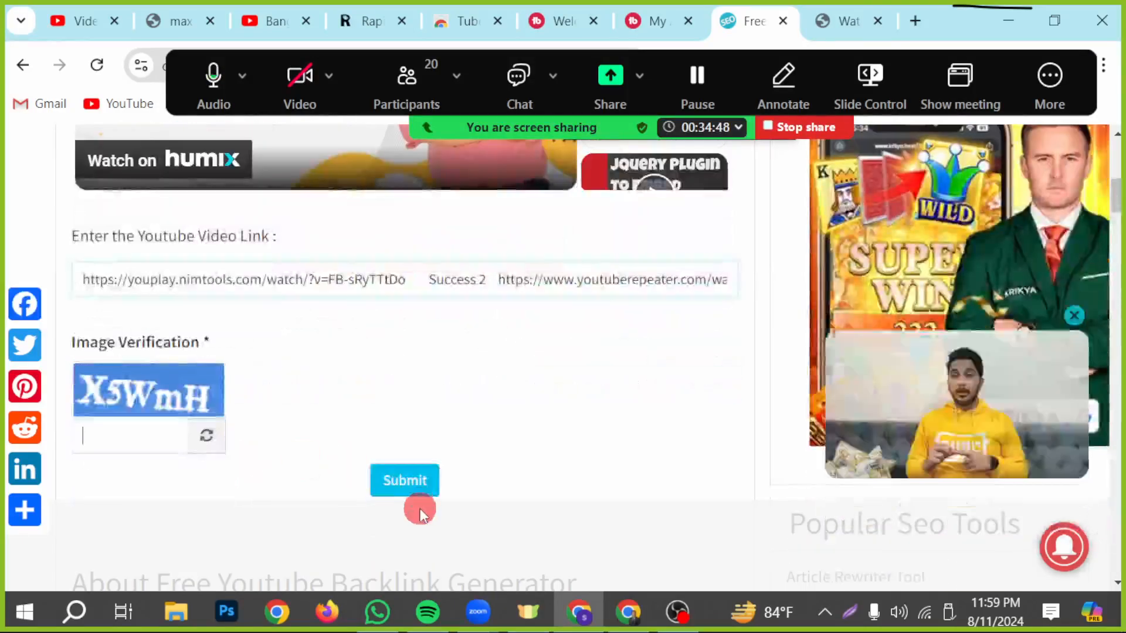
scroll(432, 495, "up", 1)
scroll(430, 492, "up", 4)
scroll(434, 481, "down", 4)
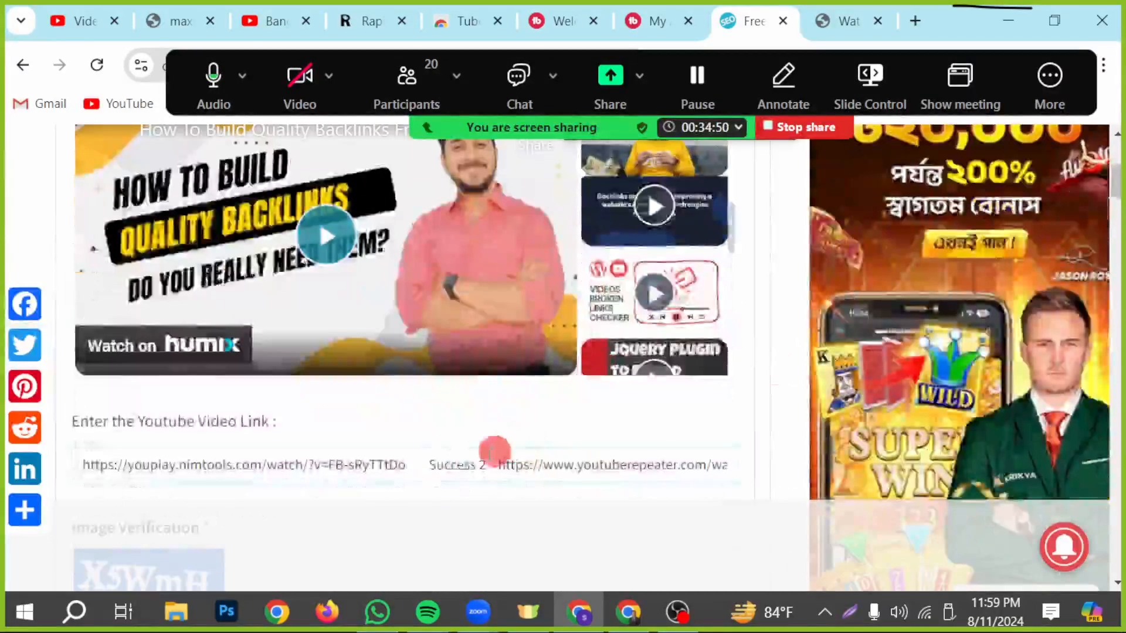
scroll(433, 480, "up", 6)
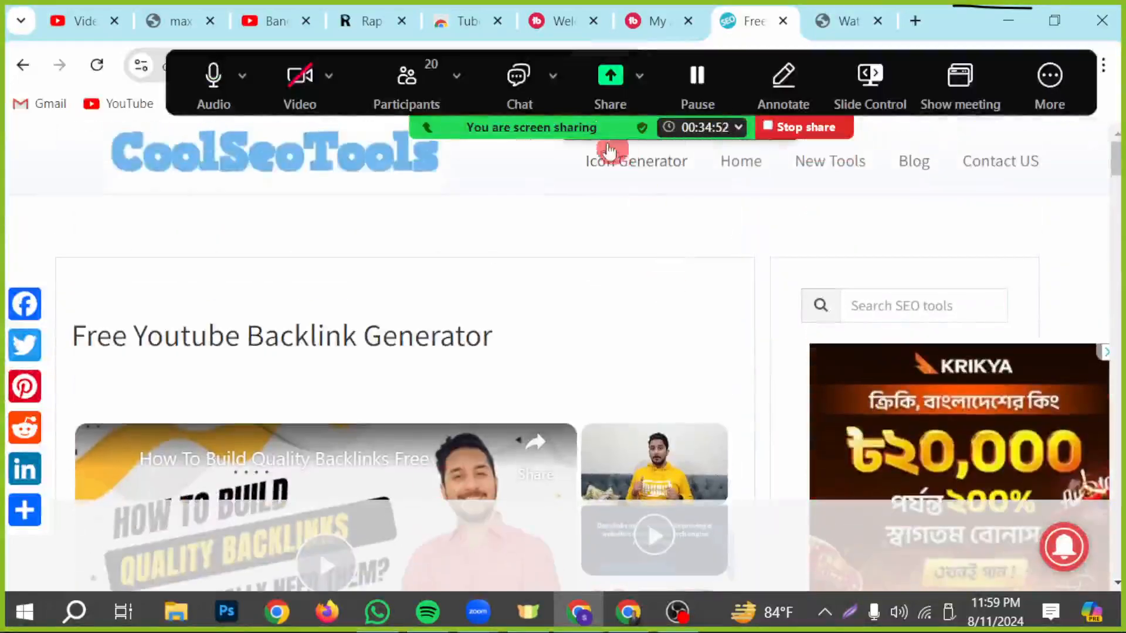
left_click_drag(567, 123, 461, 331)
left_click(752, 242)
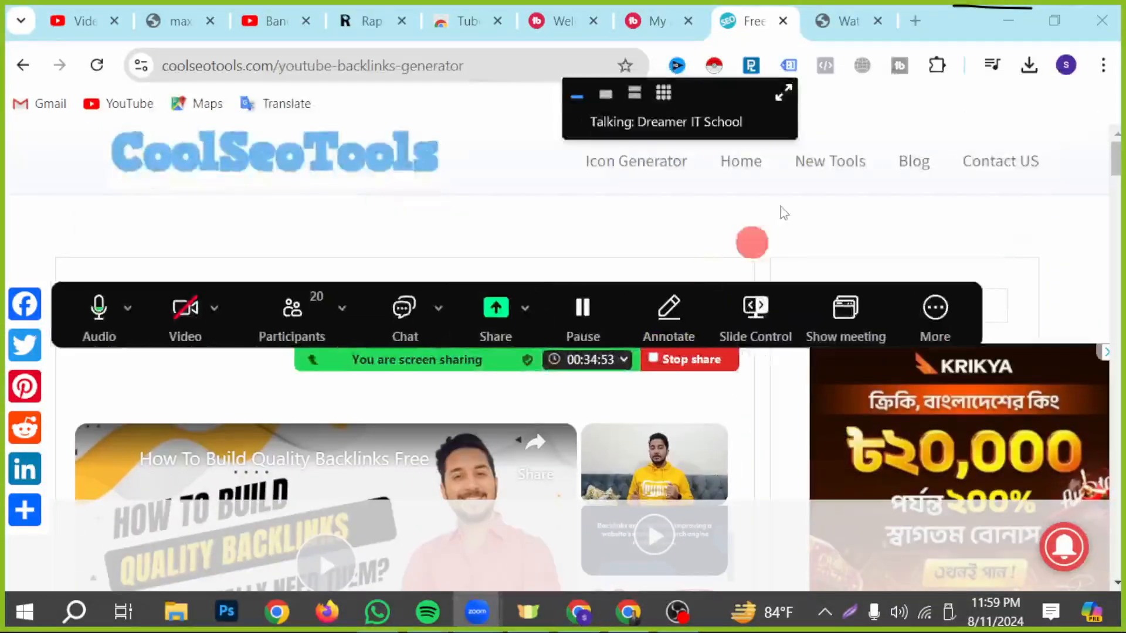
left_click(875, 22)
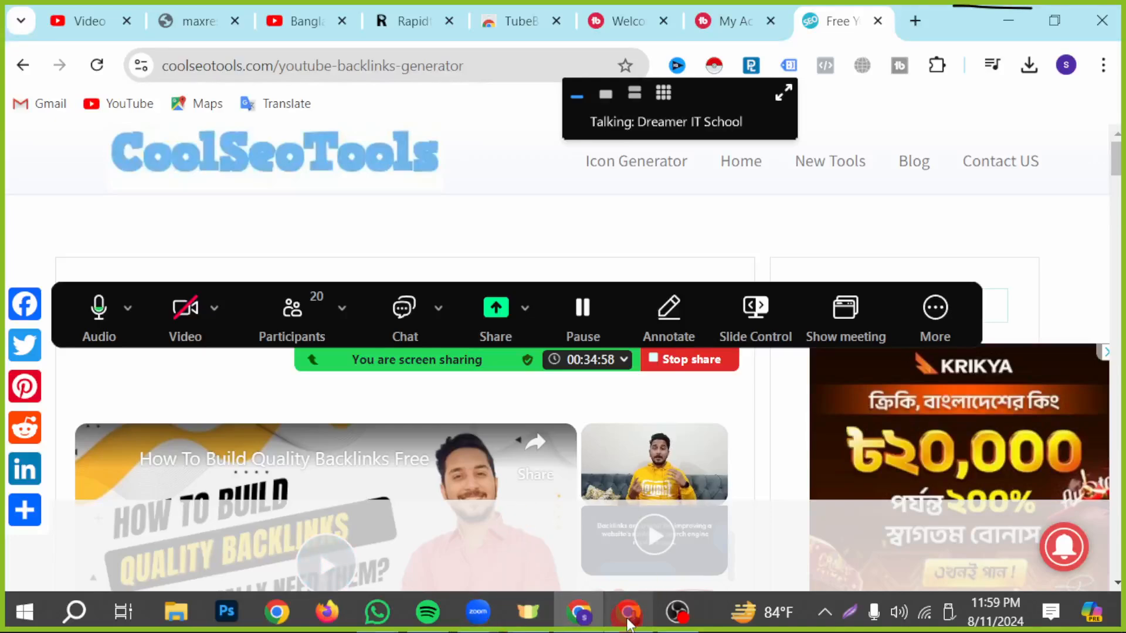
left_click(629, 615)
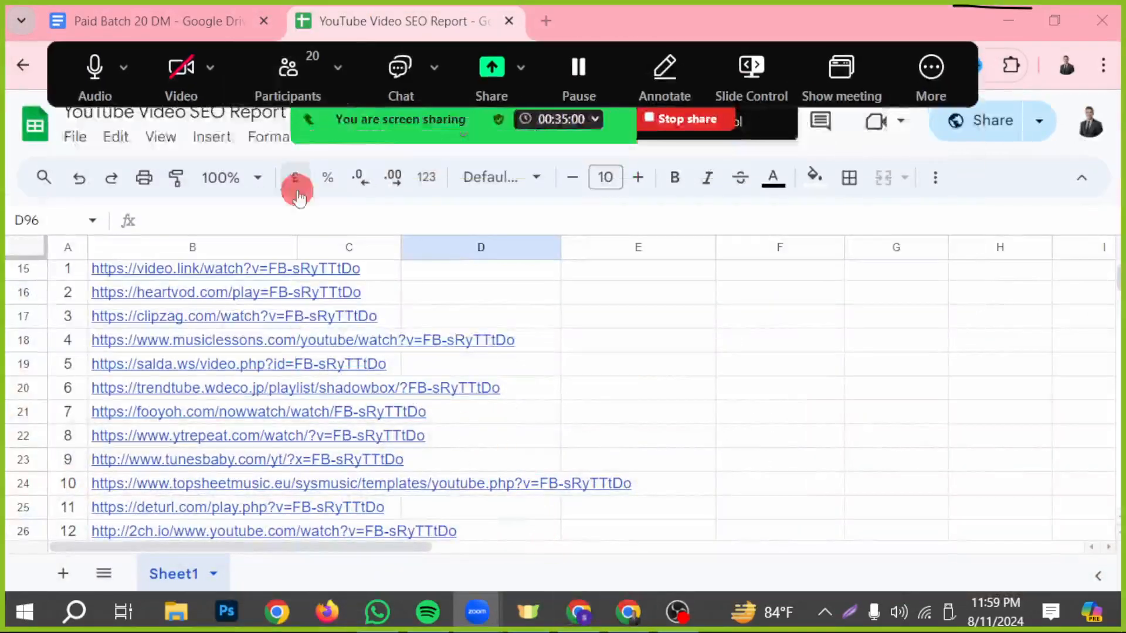
Step: Copy the heartvod backlink from cell B16
scroll(258, 488, "up", 3)
scroll(258, 491, "down", 2)
scroll(258, 485, "up", 2)
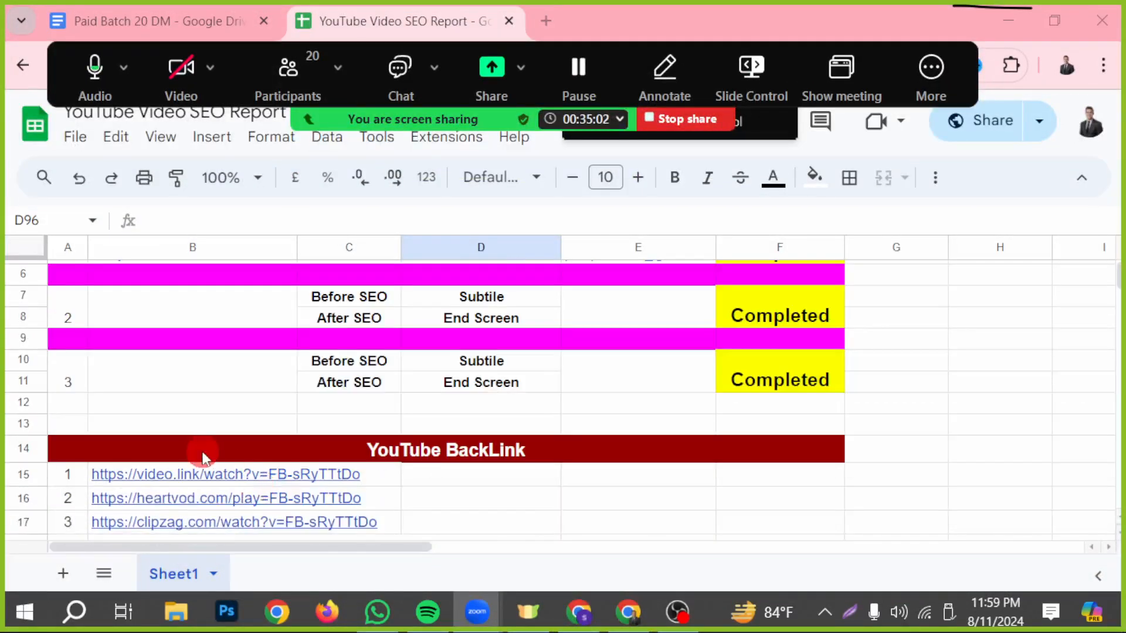
right_click(182, 503)
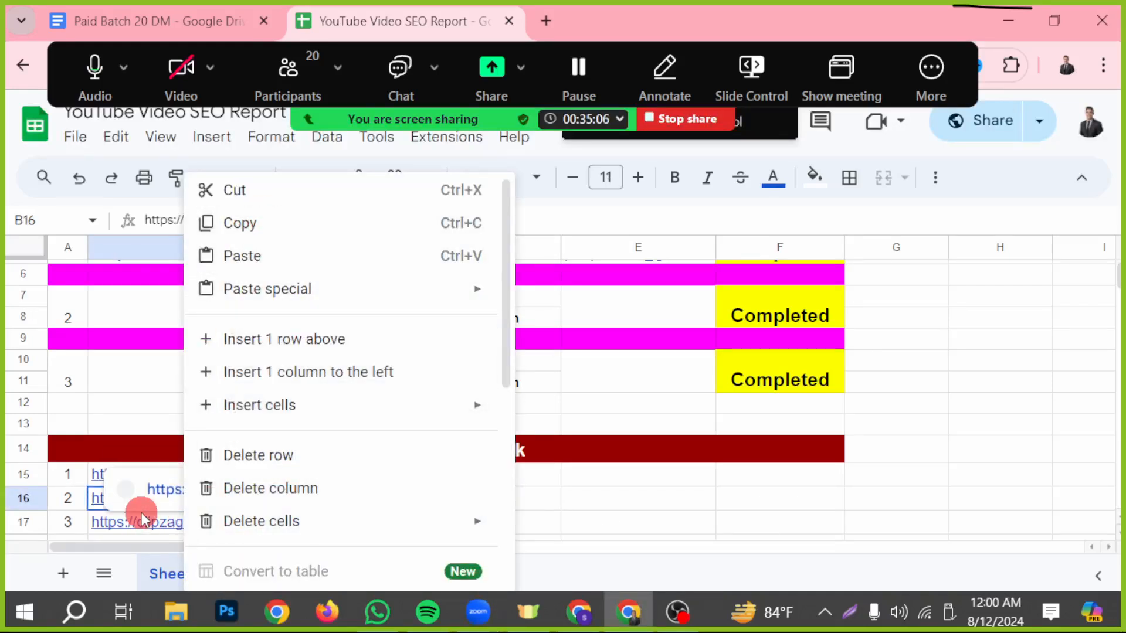
key("ctrl+c")
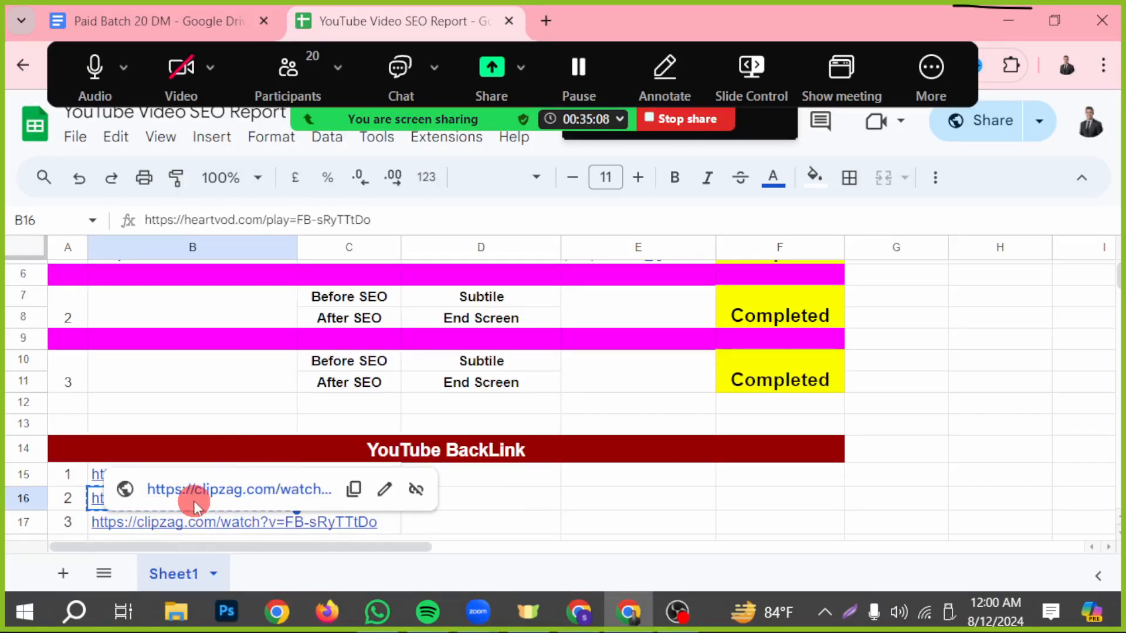
Step: Open the clipzag backlink in a new tab, then go back to the report's YouTube BackLink list
left_click(195, 498)
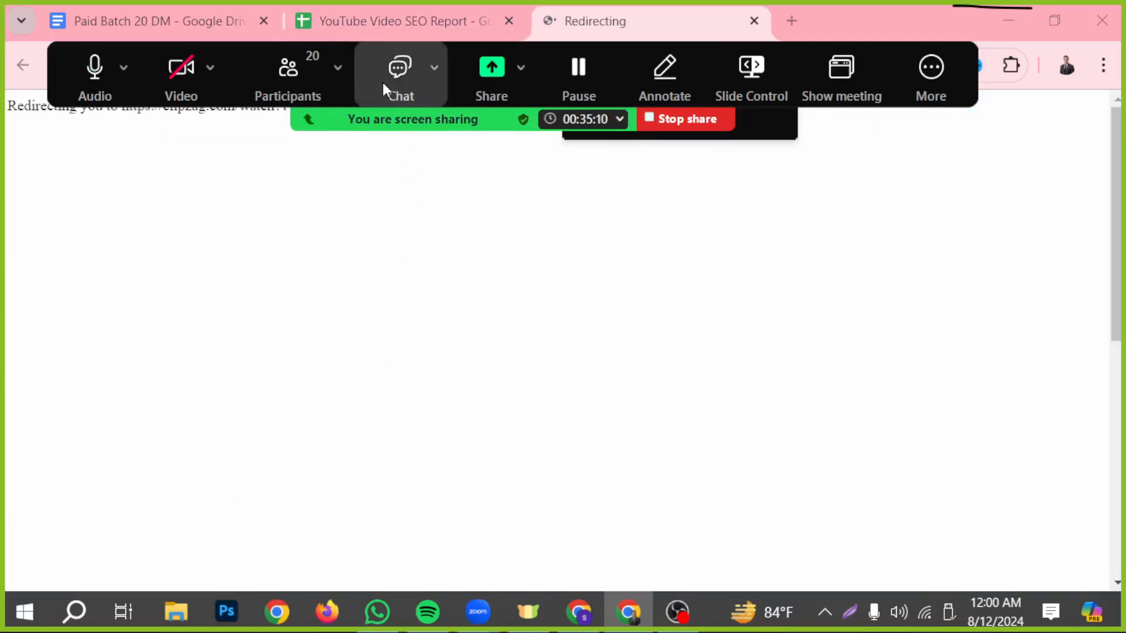
left_click_drag(383, 83, 375, 29)
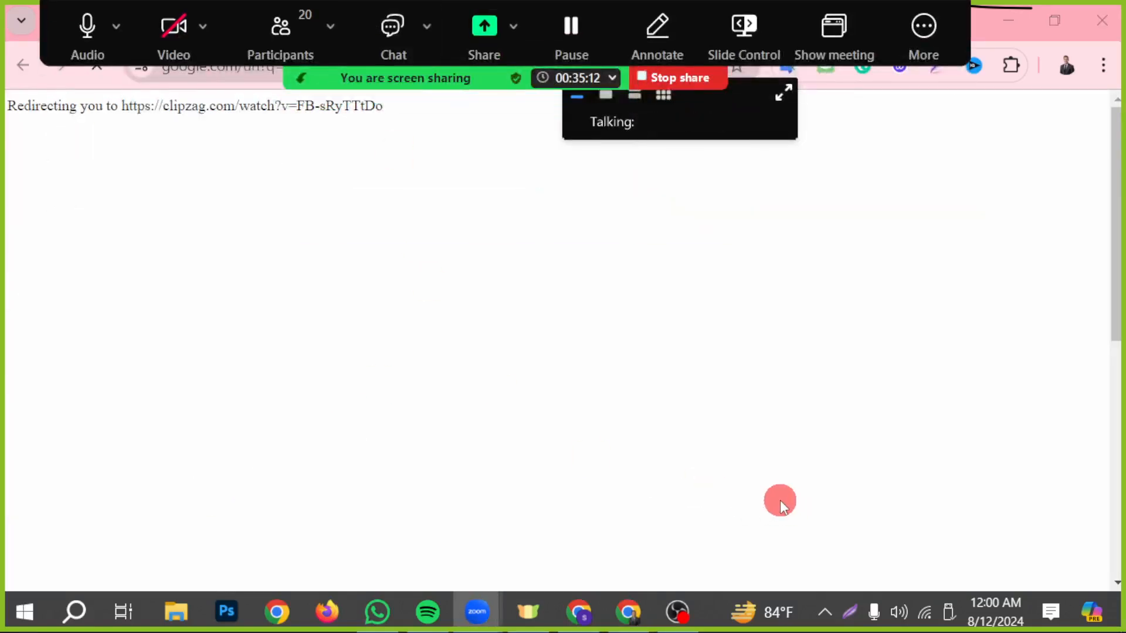
left_click_drag(399, 42, 476, 390)
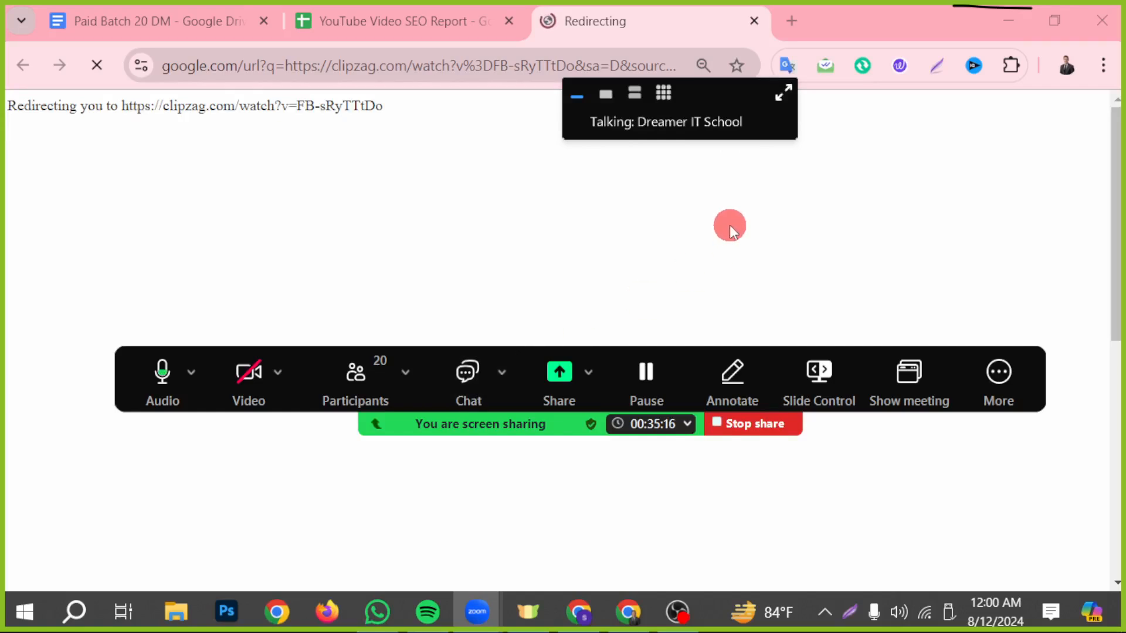
left_click(406, 27)
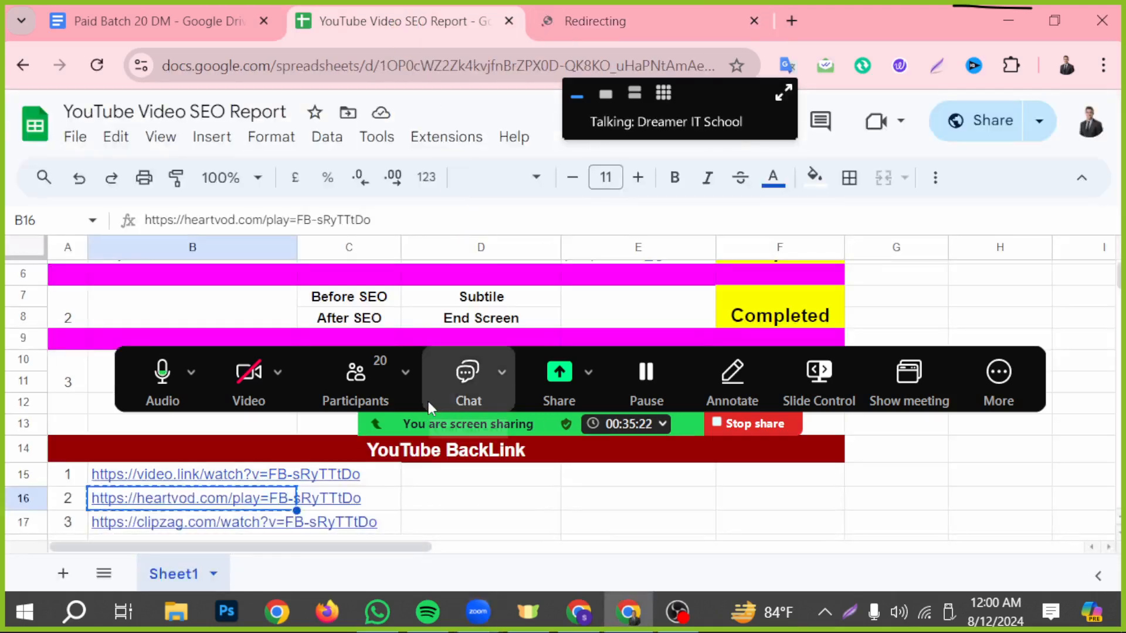
scroll(328, 497, "down", 2)
Step: Open B19's salda.ws backlink and confirm it shows the Bangladeshi Street Food Dhaka video
left_click(250, 472)
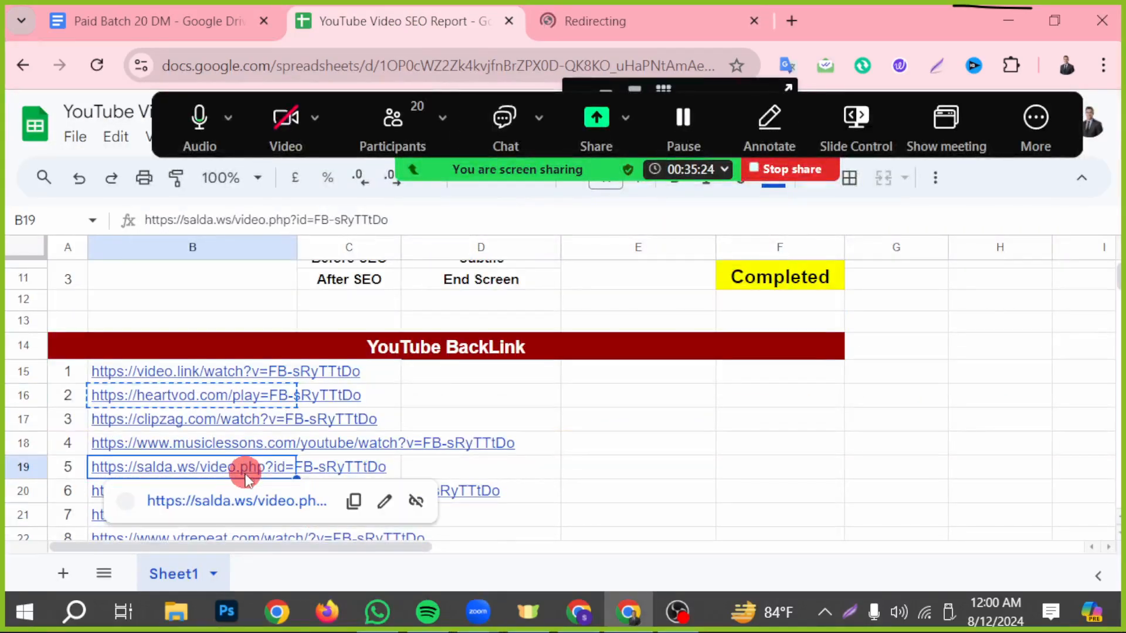
left_click(252, 501)
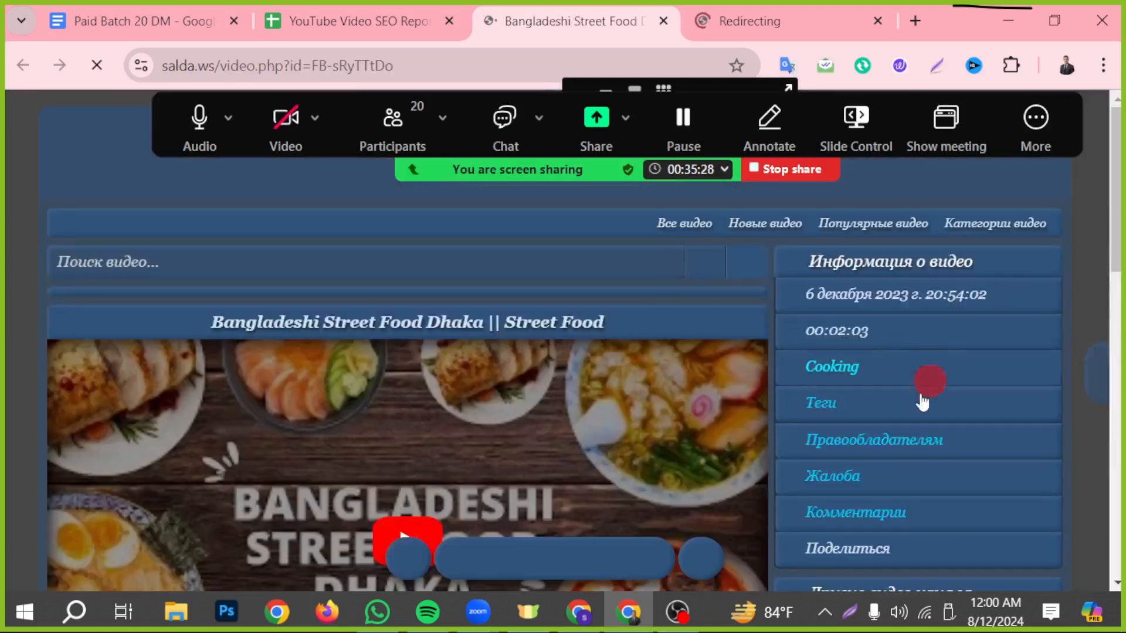
scroll(608, 481, "down", 2)
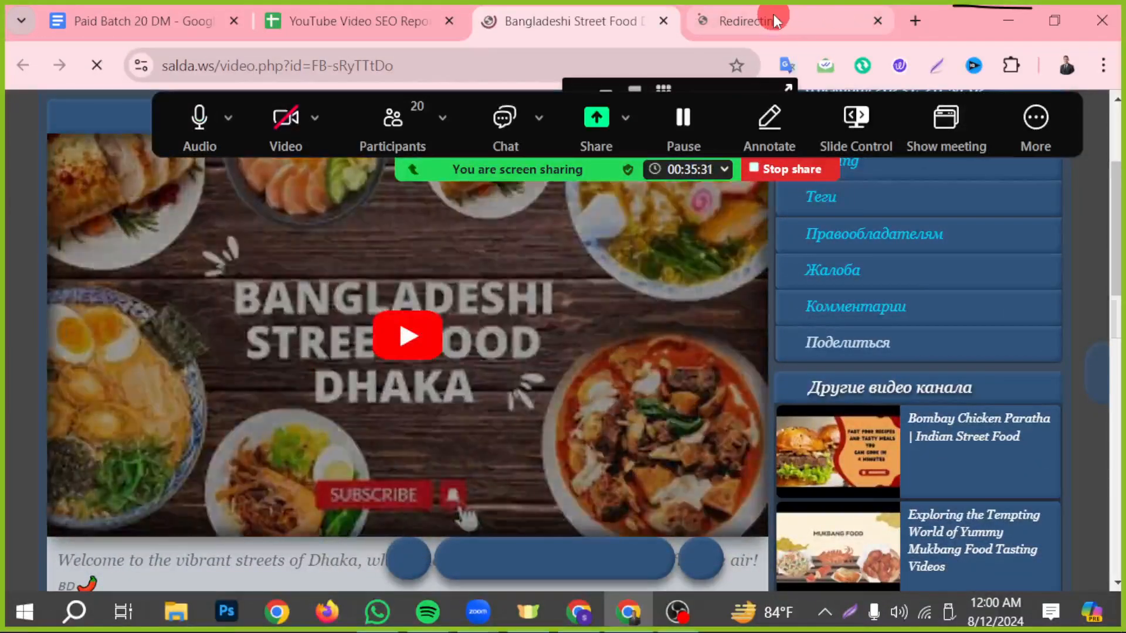
left_click(768, 20)
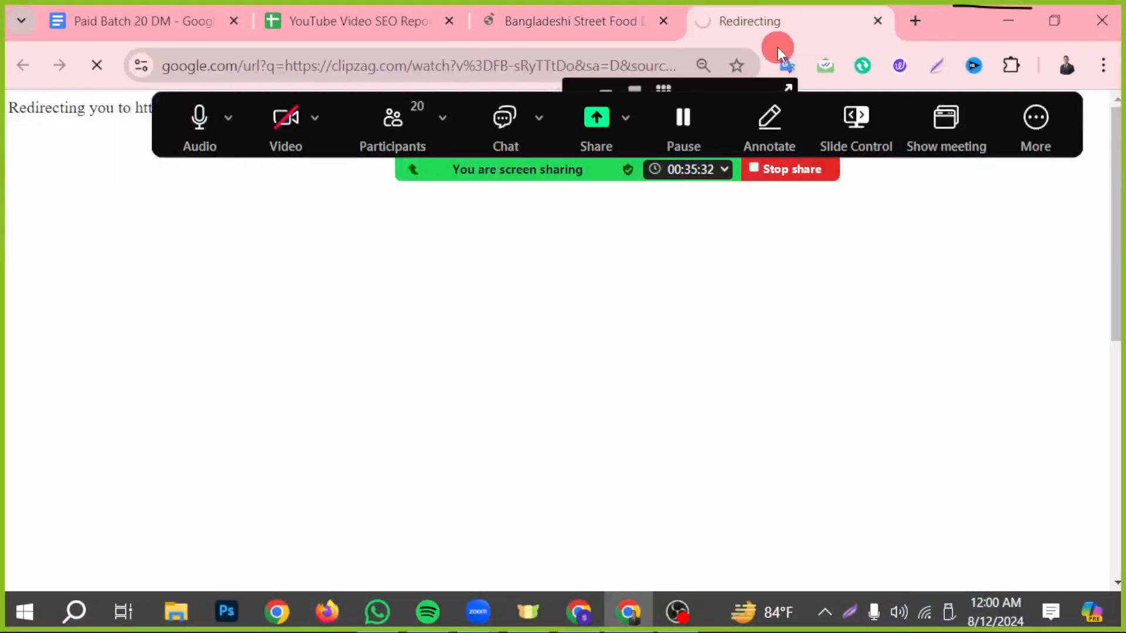
left_click(539, 20)
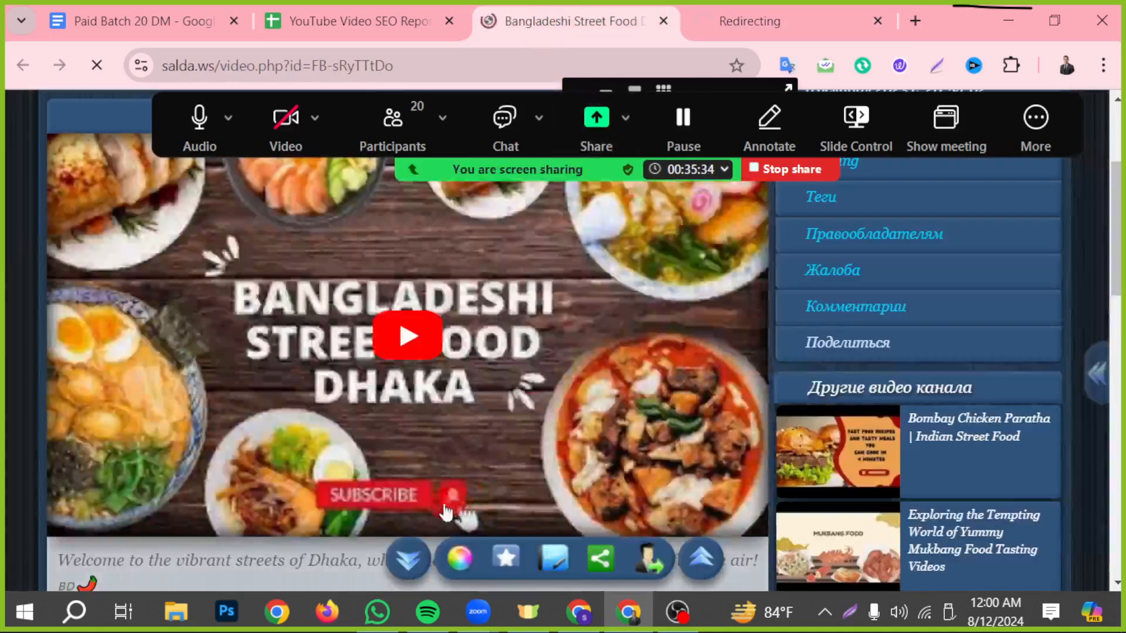
scroll(441, 490, "down", 2)
scroll(441, 490, "down", 10)
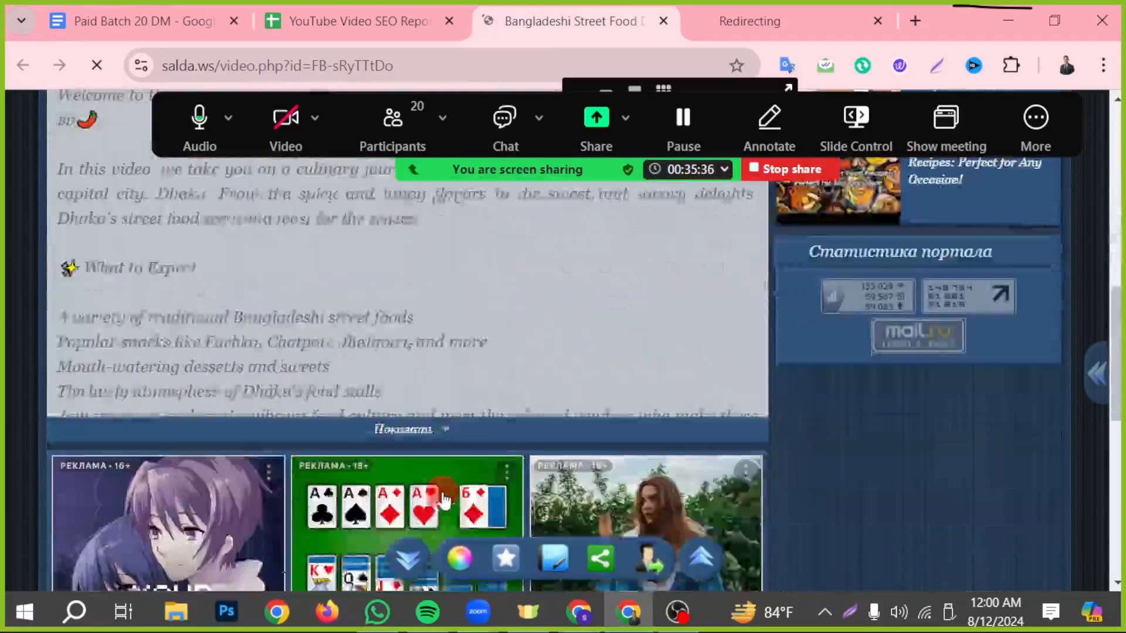
scroll(441, 516, "up", 10)
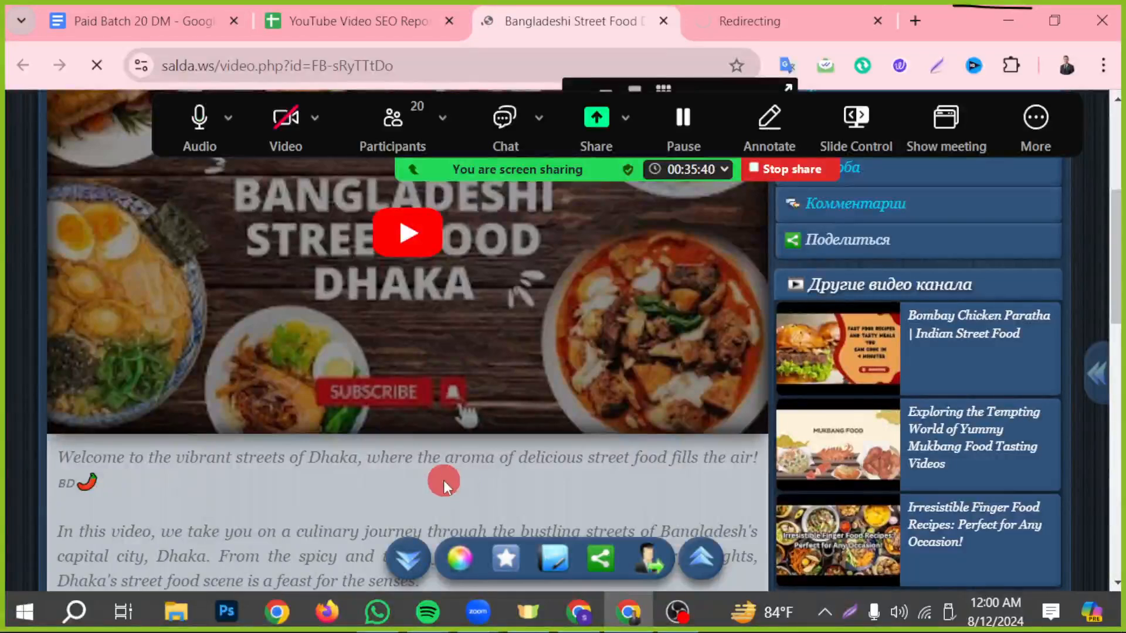
scroll(434, 471, "up", 5)
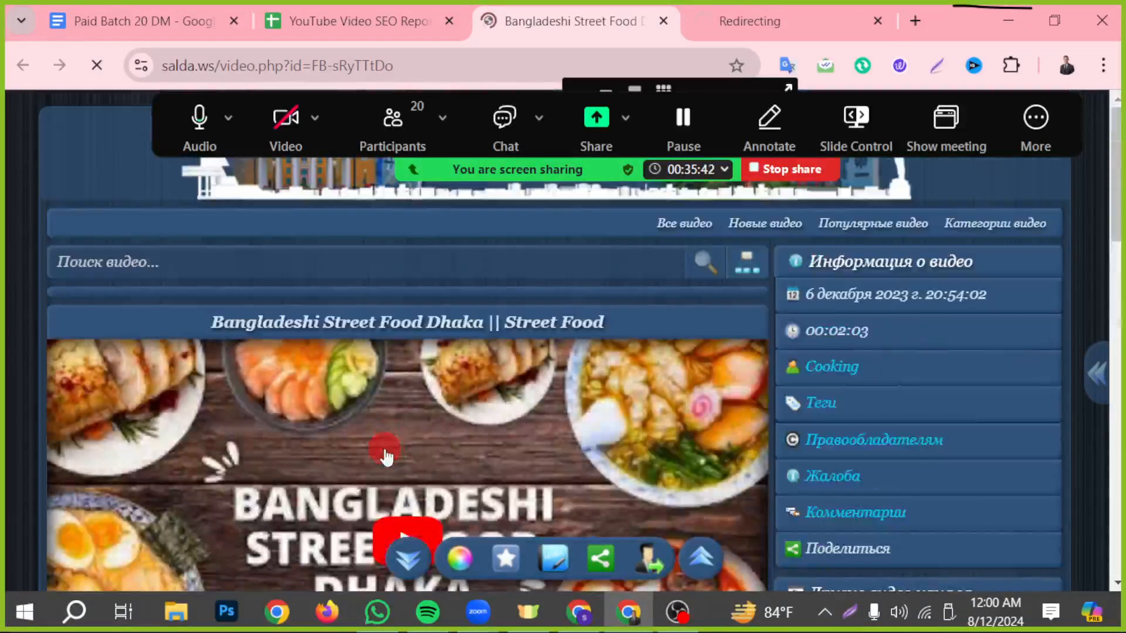
scroll(386, 467, "down", 2)
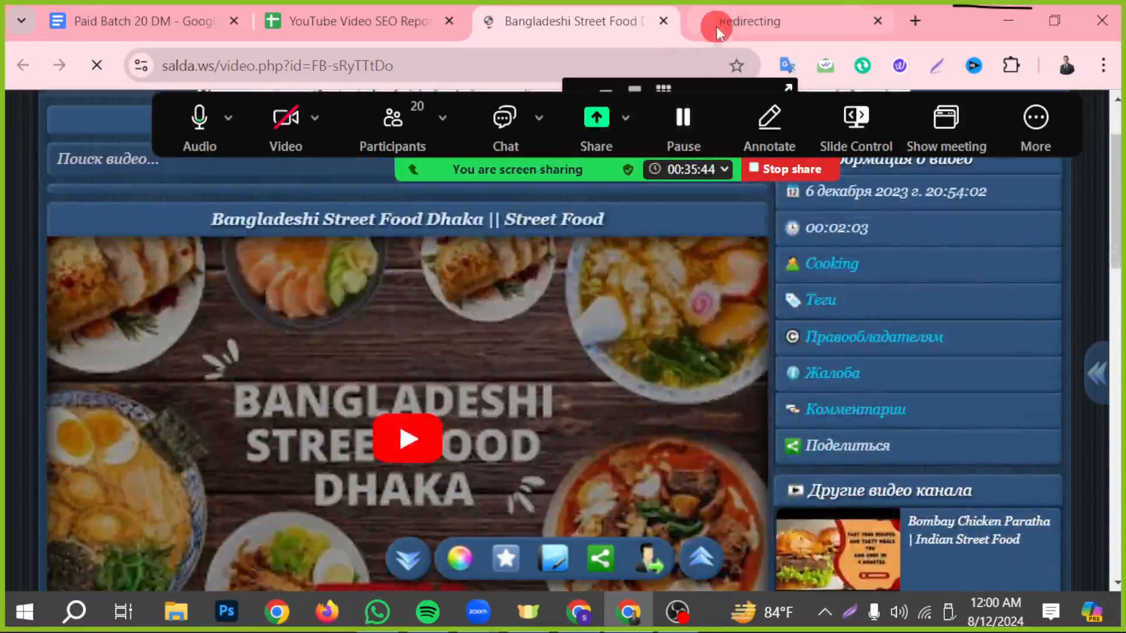
Step: Close the Redirecting tab and scroll the SEO Report sheet back to row 1
left_click(877, 21)
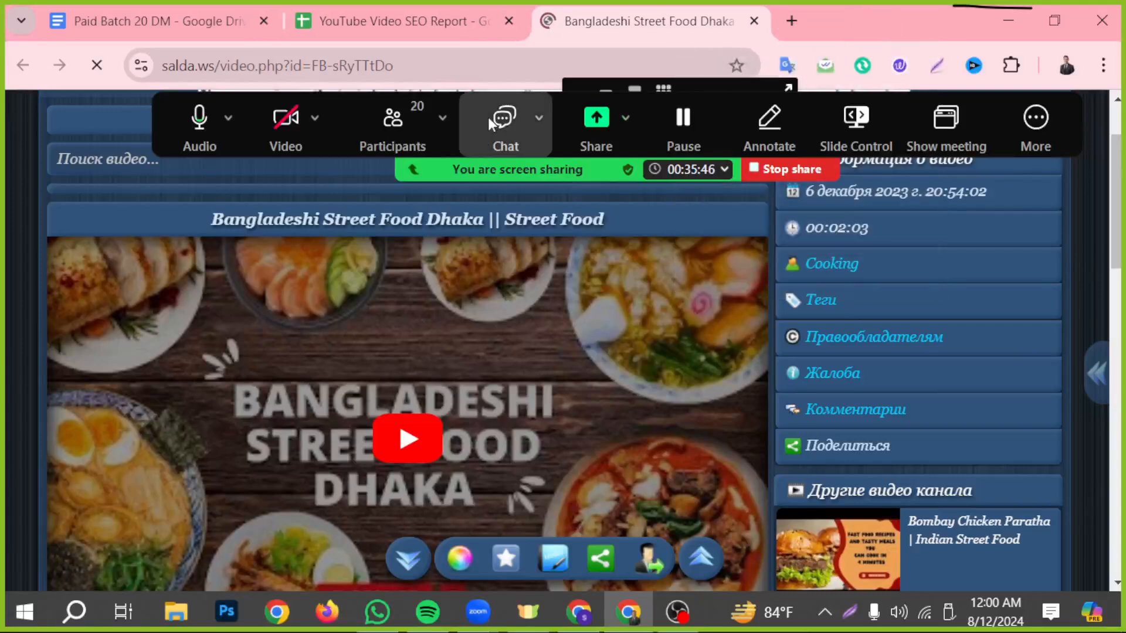
left_click(451, 38)
scroll(391, 469, "up", 3)
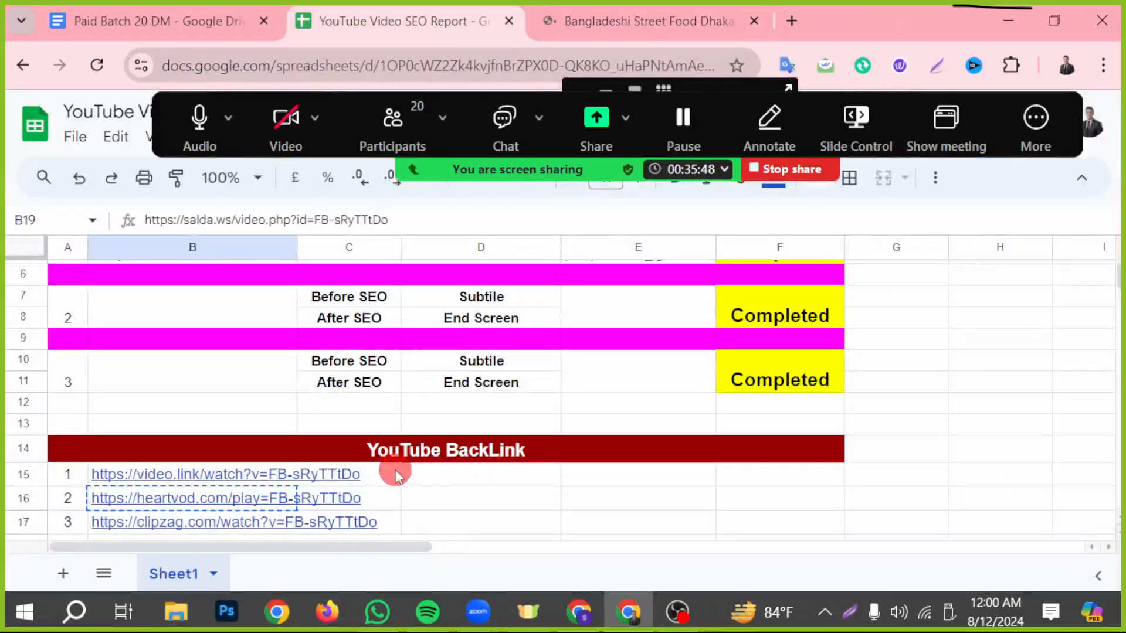
scroll(422, 471, "up", 3)
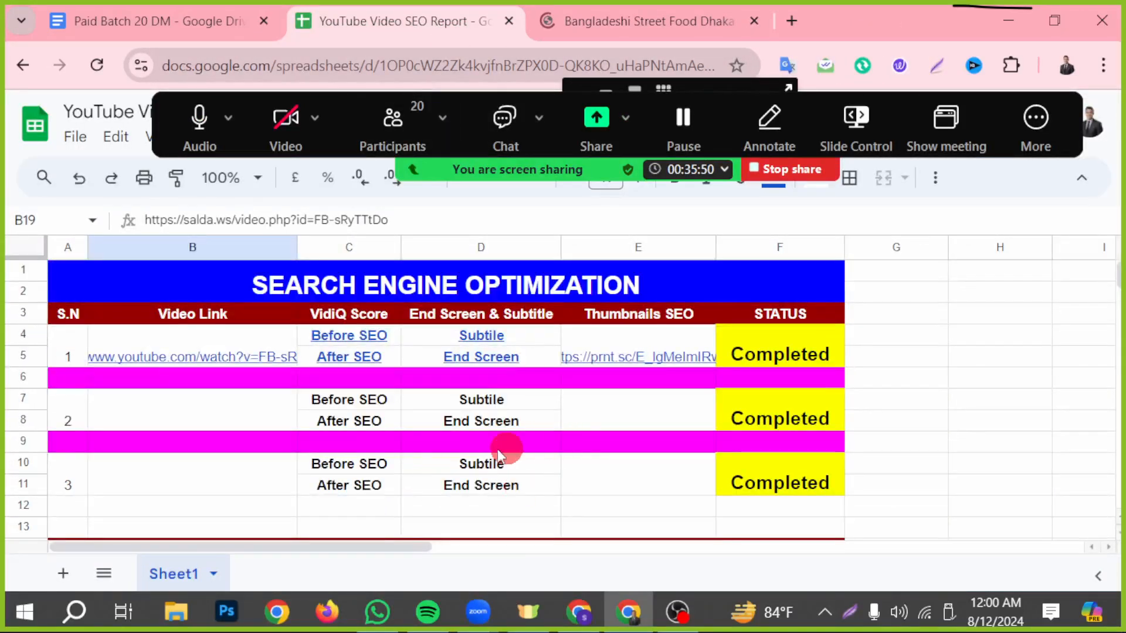